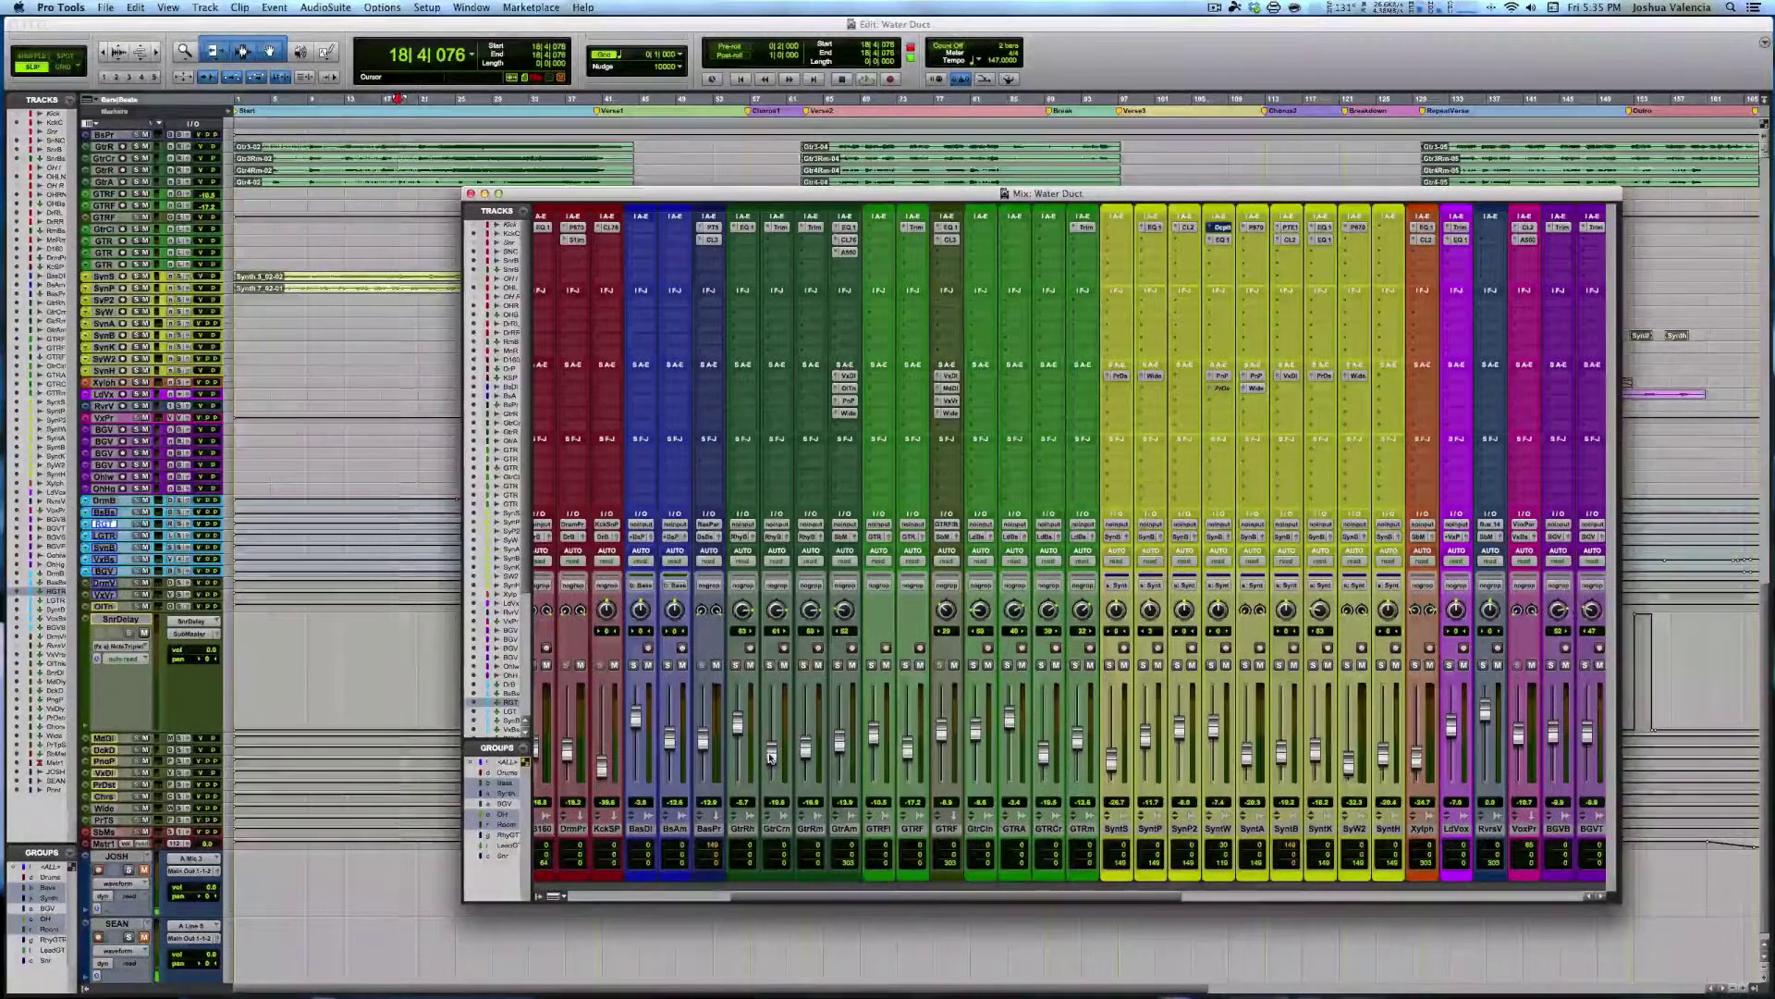
Play the session and audition the first three dark green rhythm guitar tracks, soloing each one in turn
{"action": "left_click_drag", "start_coordinate": [770, 756], "coordinate": [780, 741]}
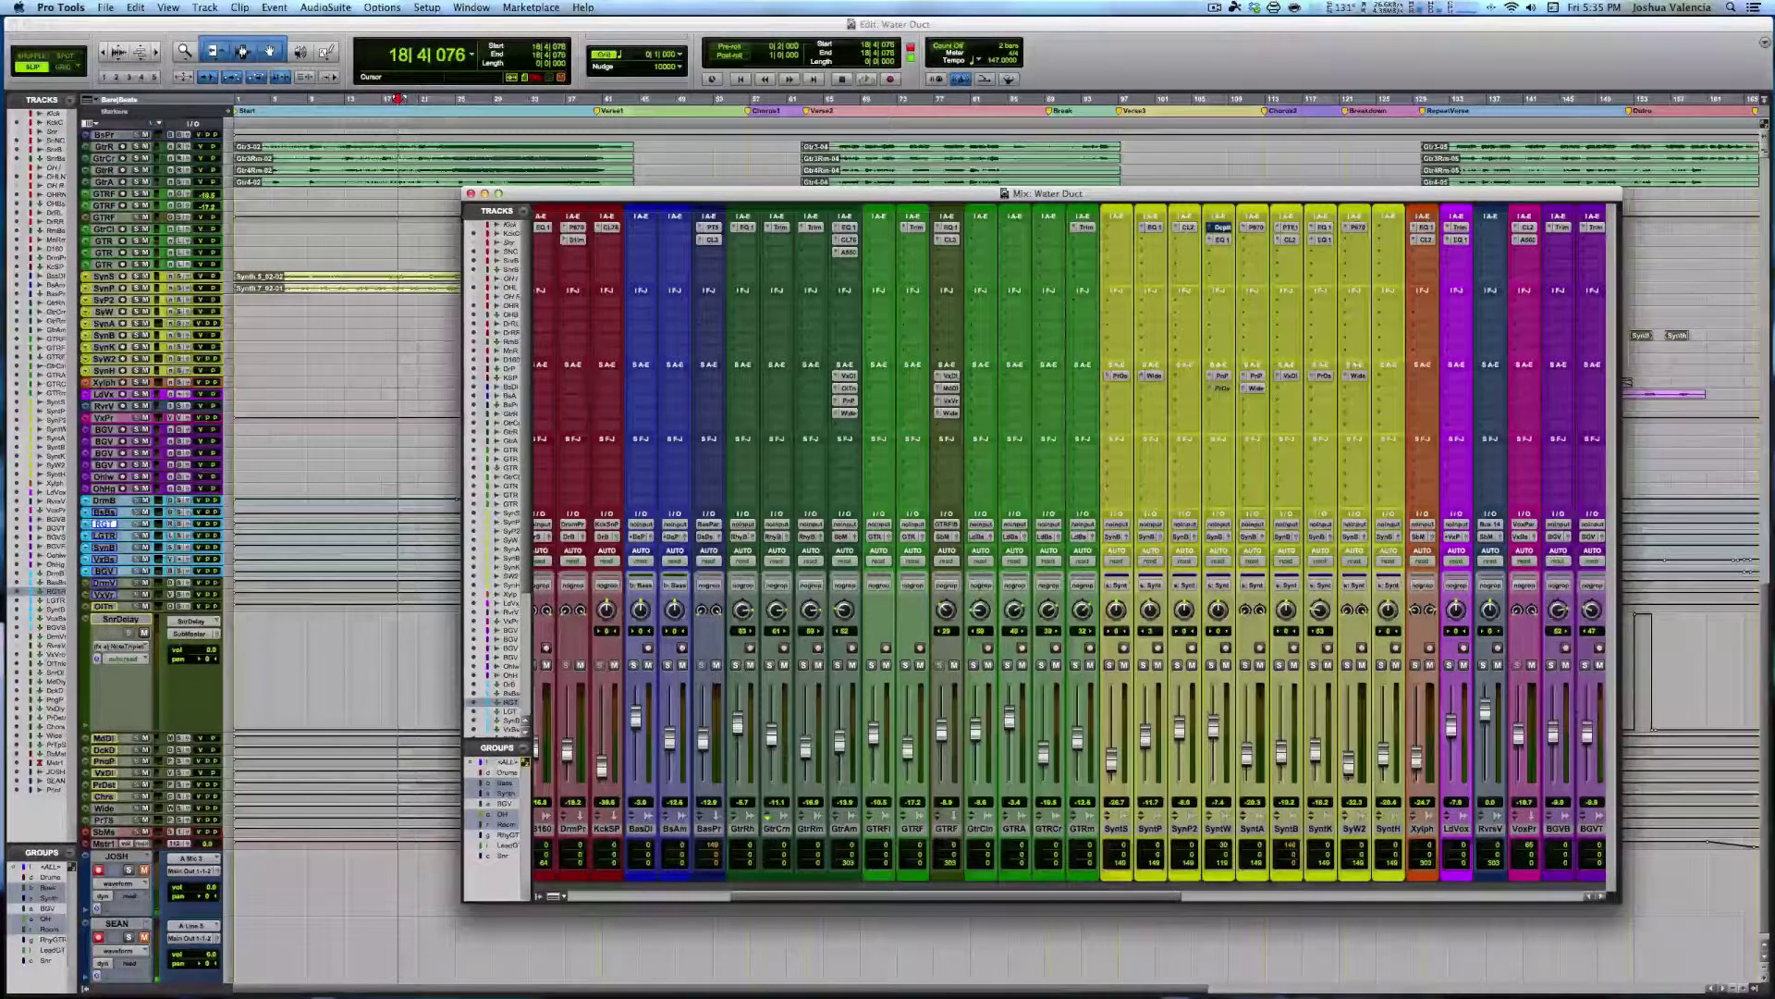
{"action": "left_click", "coordinate": [736, 667]}
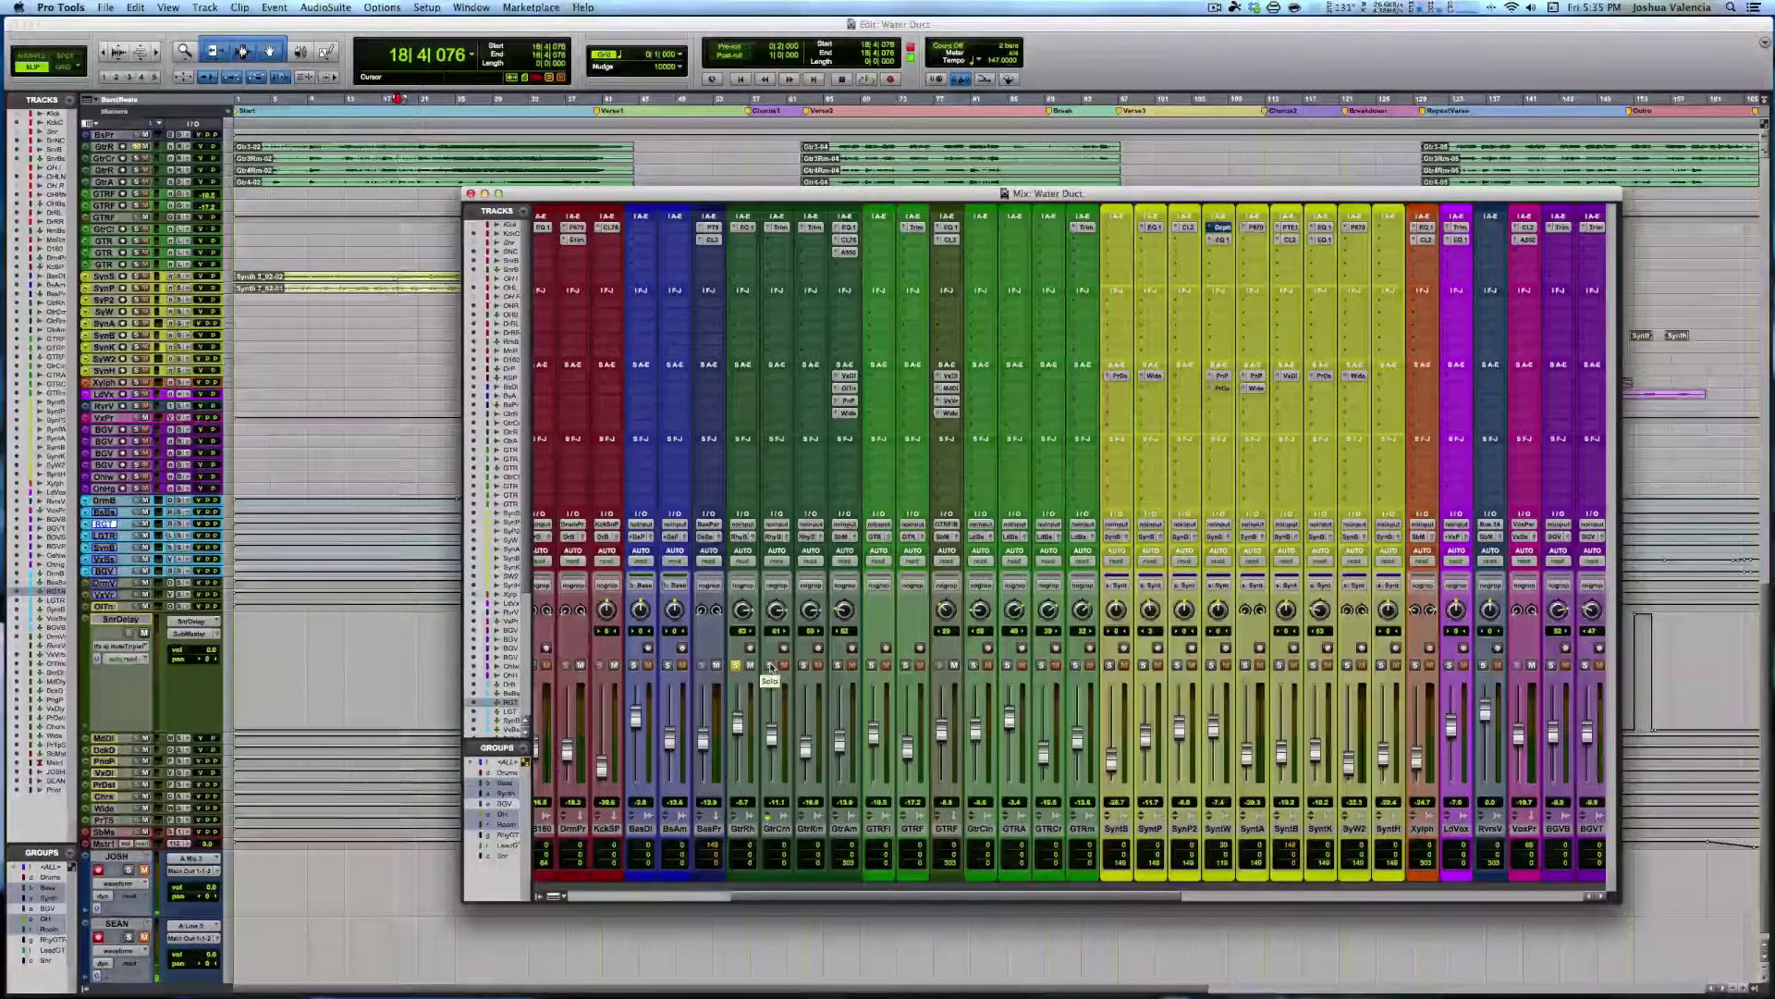
{"action": "key", "text": "space"}
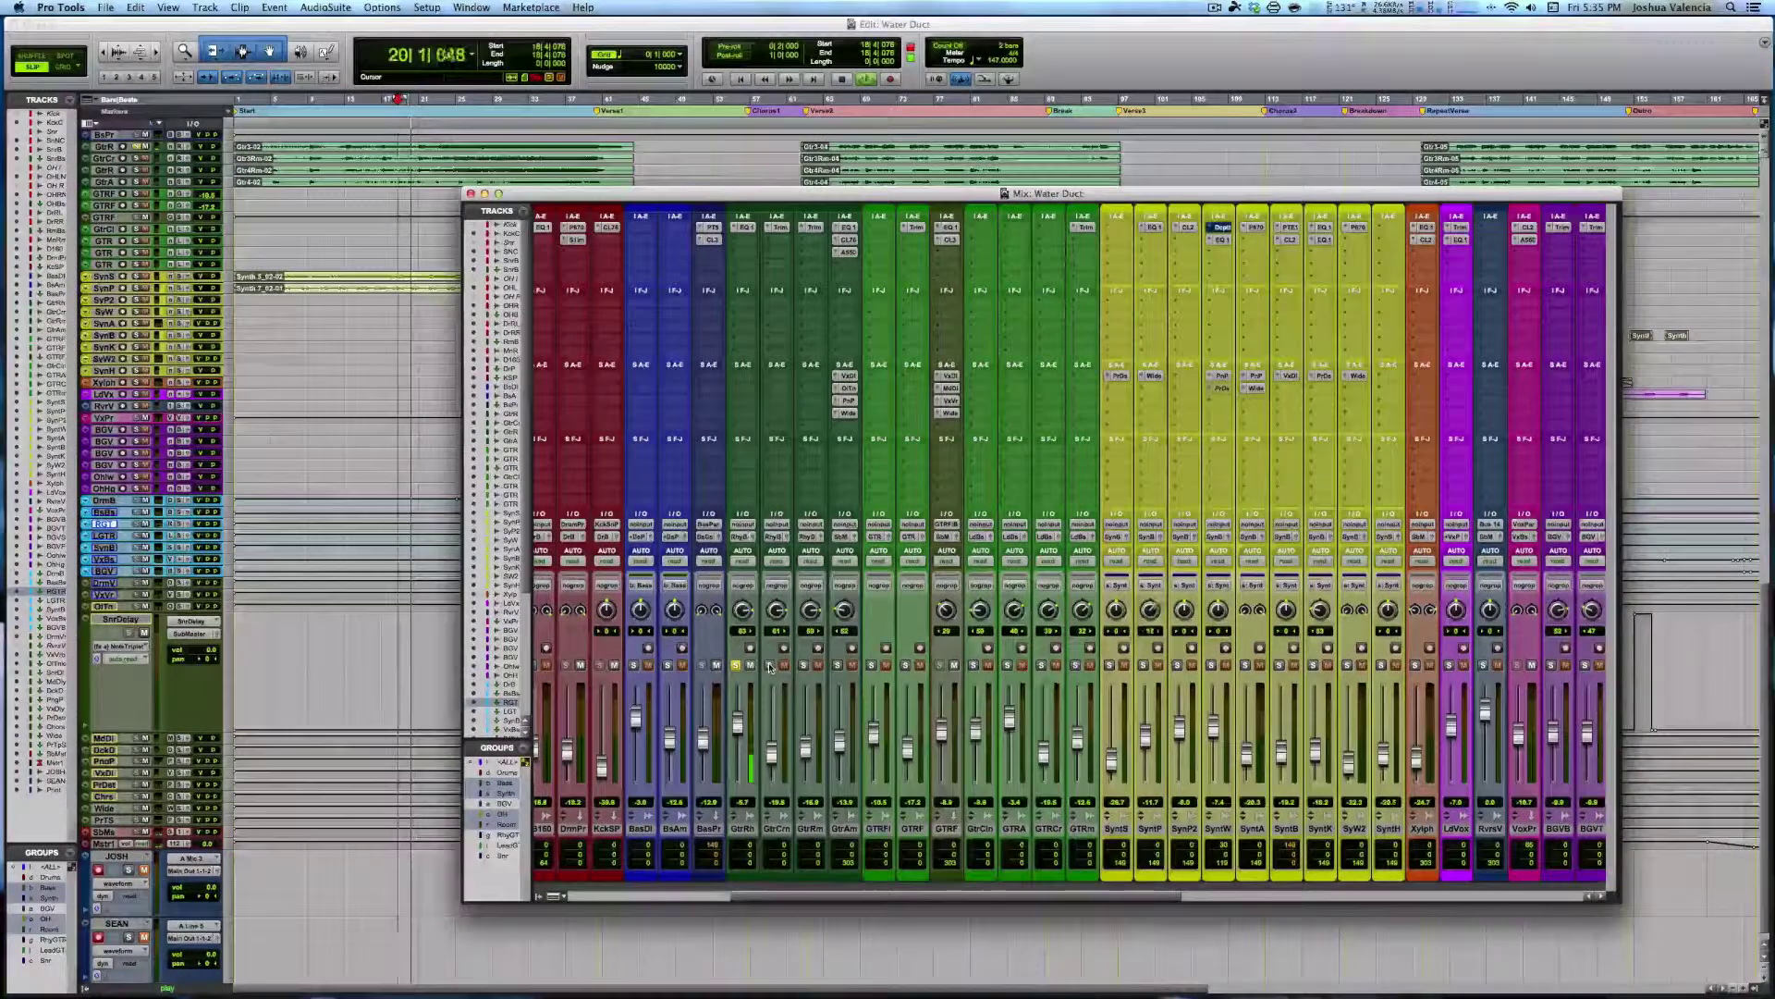
{"action": "left_click", "coordinate": [771, 665]}
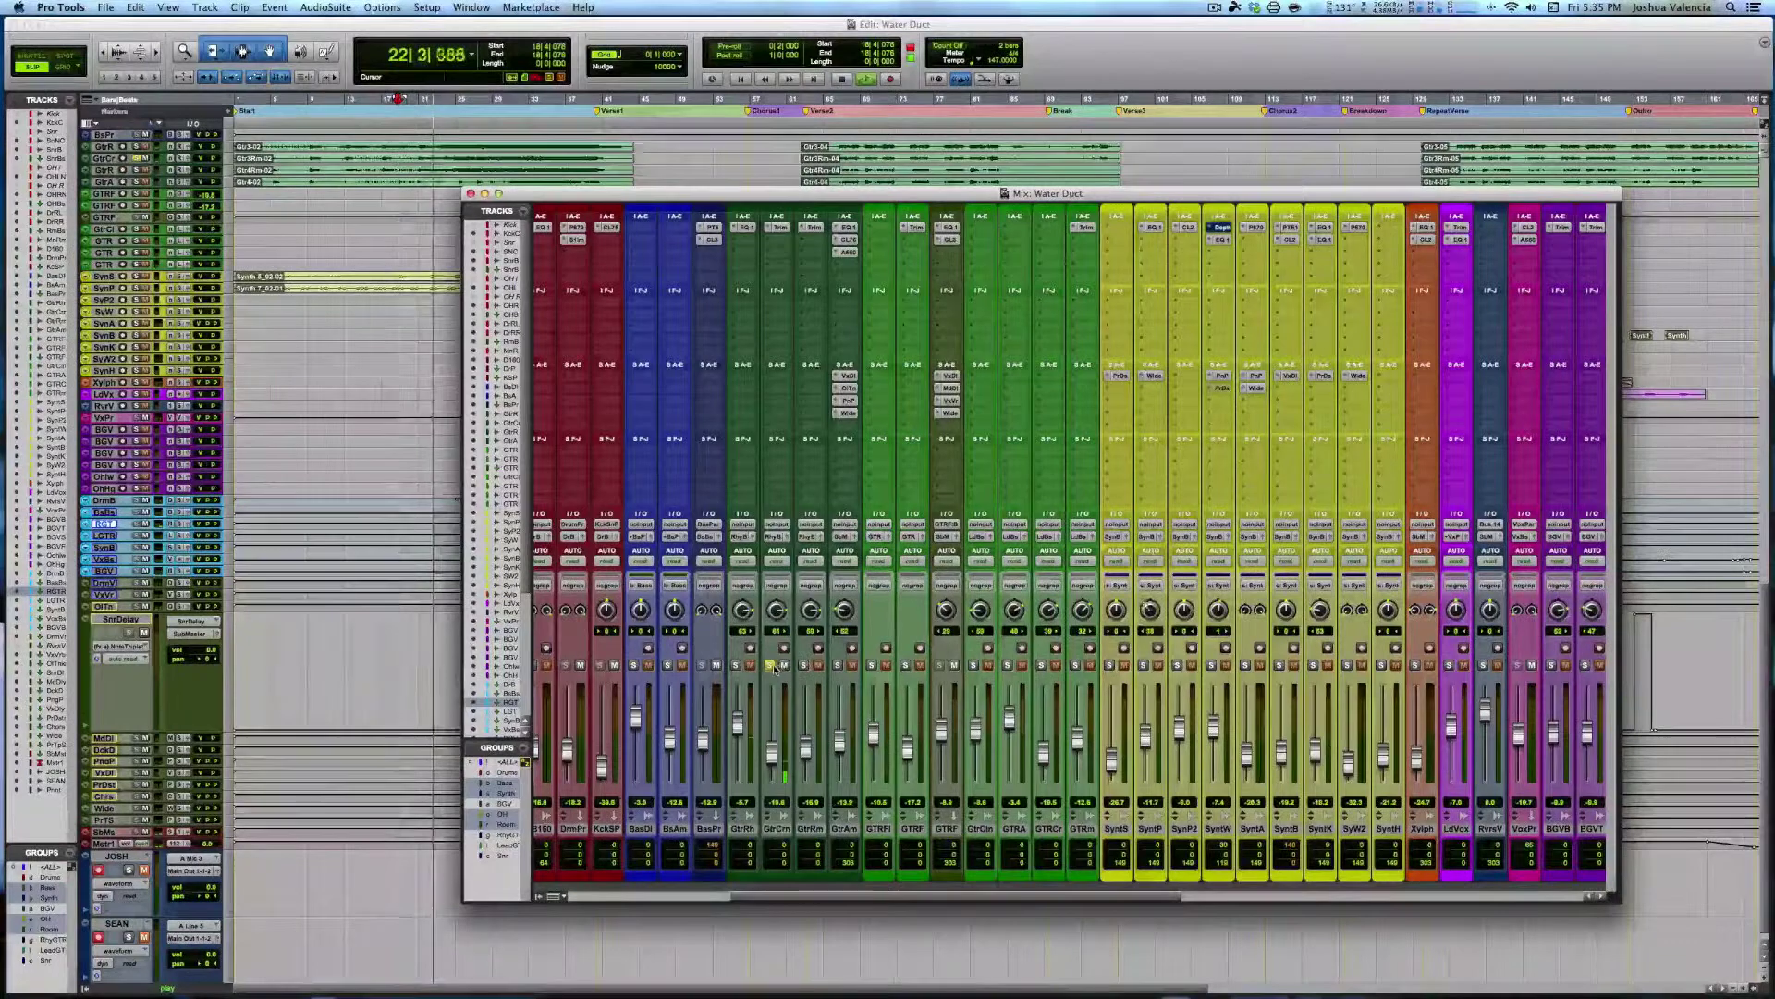
{"action": "left_click", "coordinate": [804, 665]}
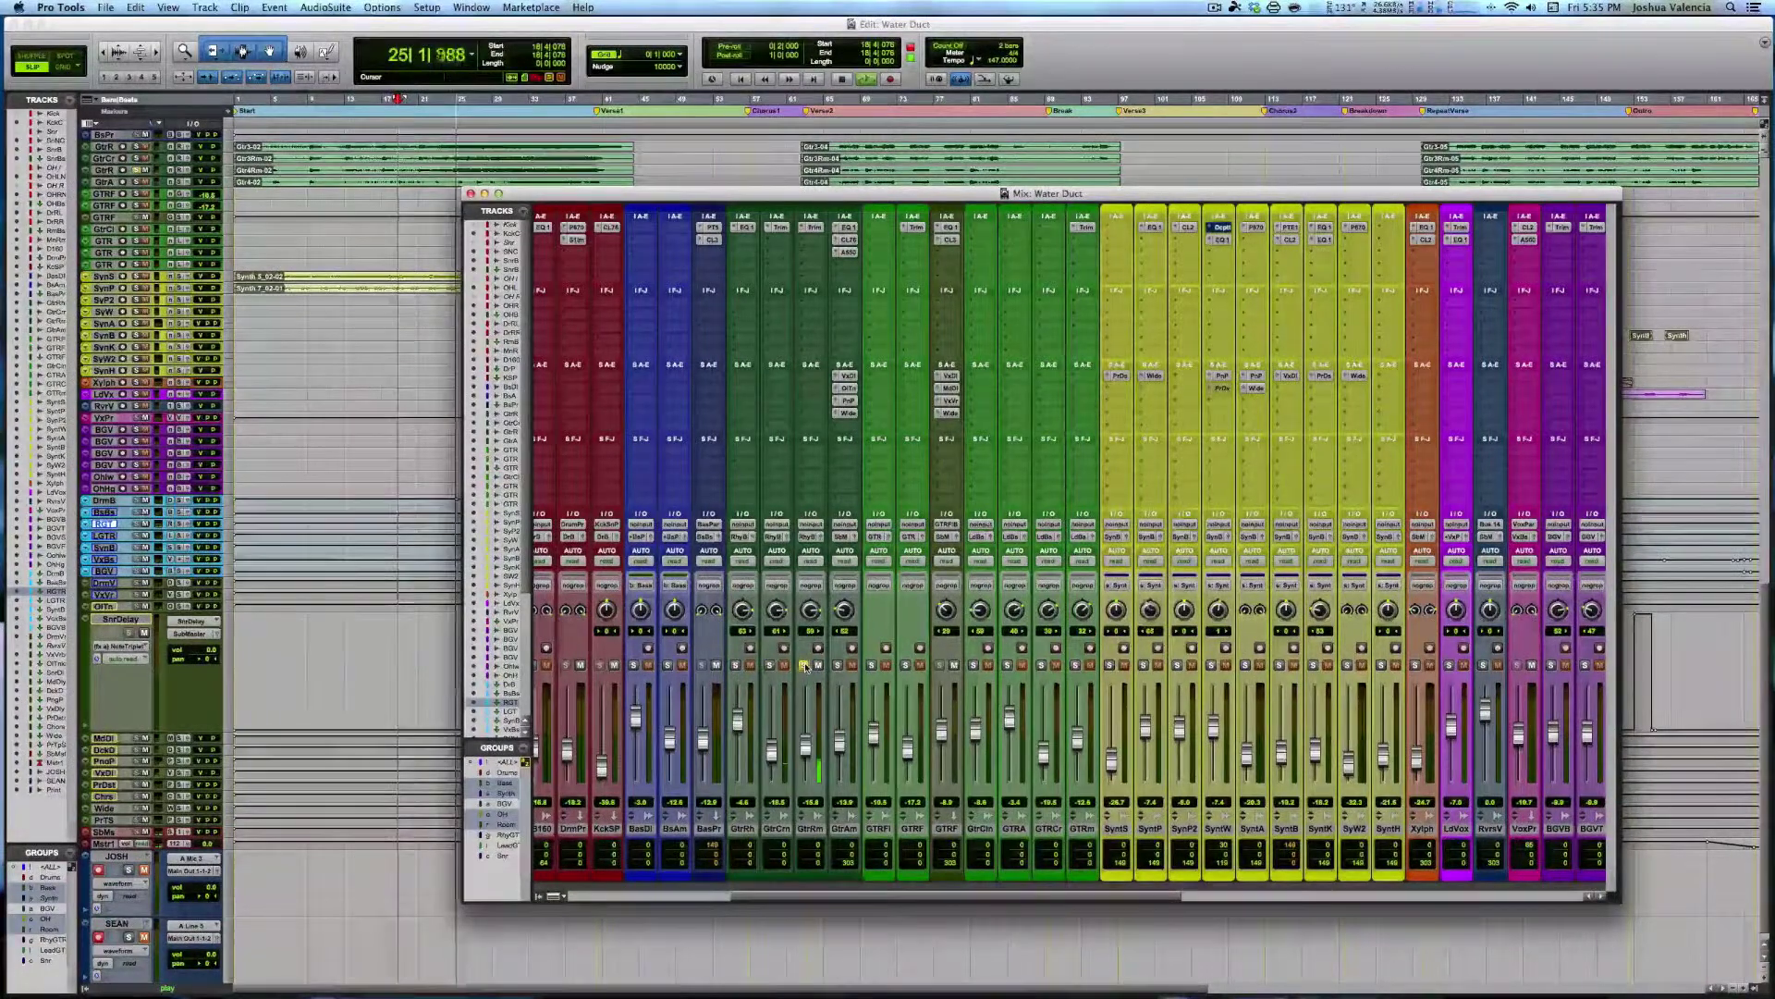
{"action": "key", "text": "space"}
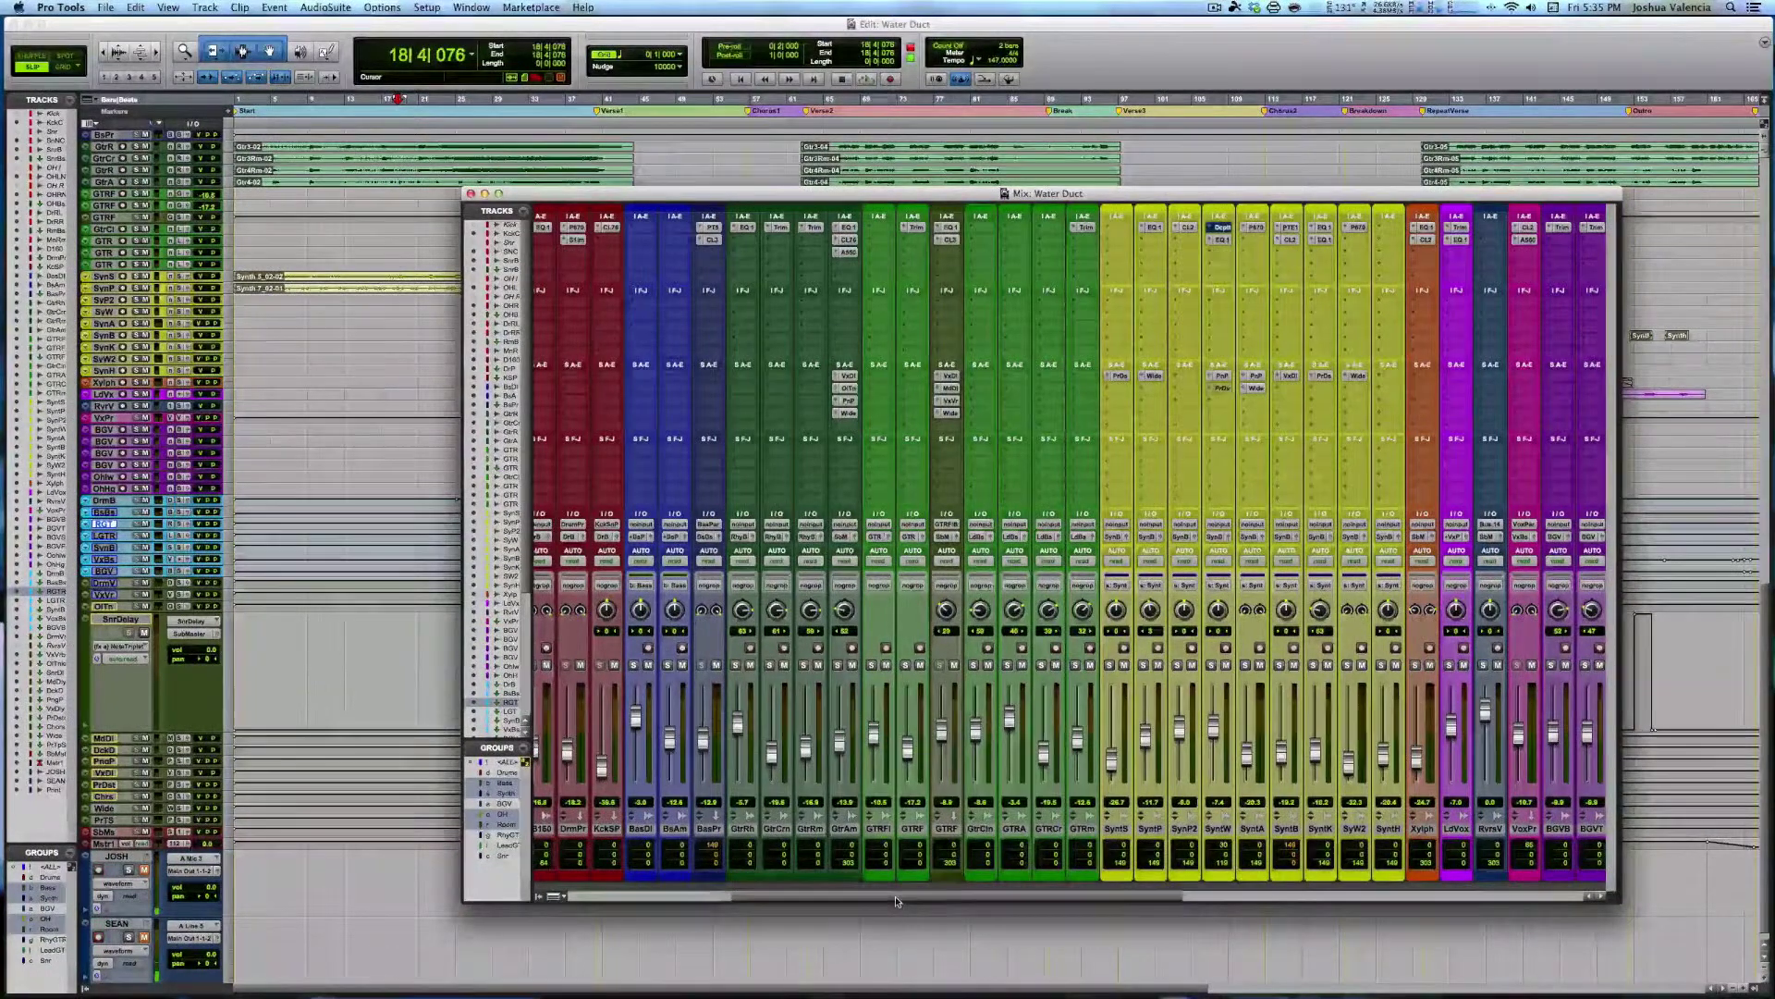
Solo the fourth dark green guitar track, the one carrying its own plug-ins and sends, and audition it
{"action": "scroll", "coordinate": [865, 904], "scroll_direction": "right", "scroll_amount": 5}
{"action": "scroll", "coordinate": [864, 895], "scroll_direction": "right", "scroll_amount": 10}
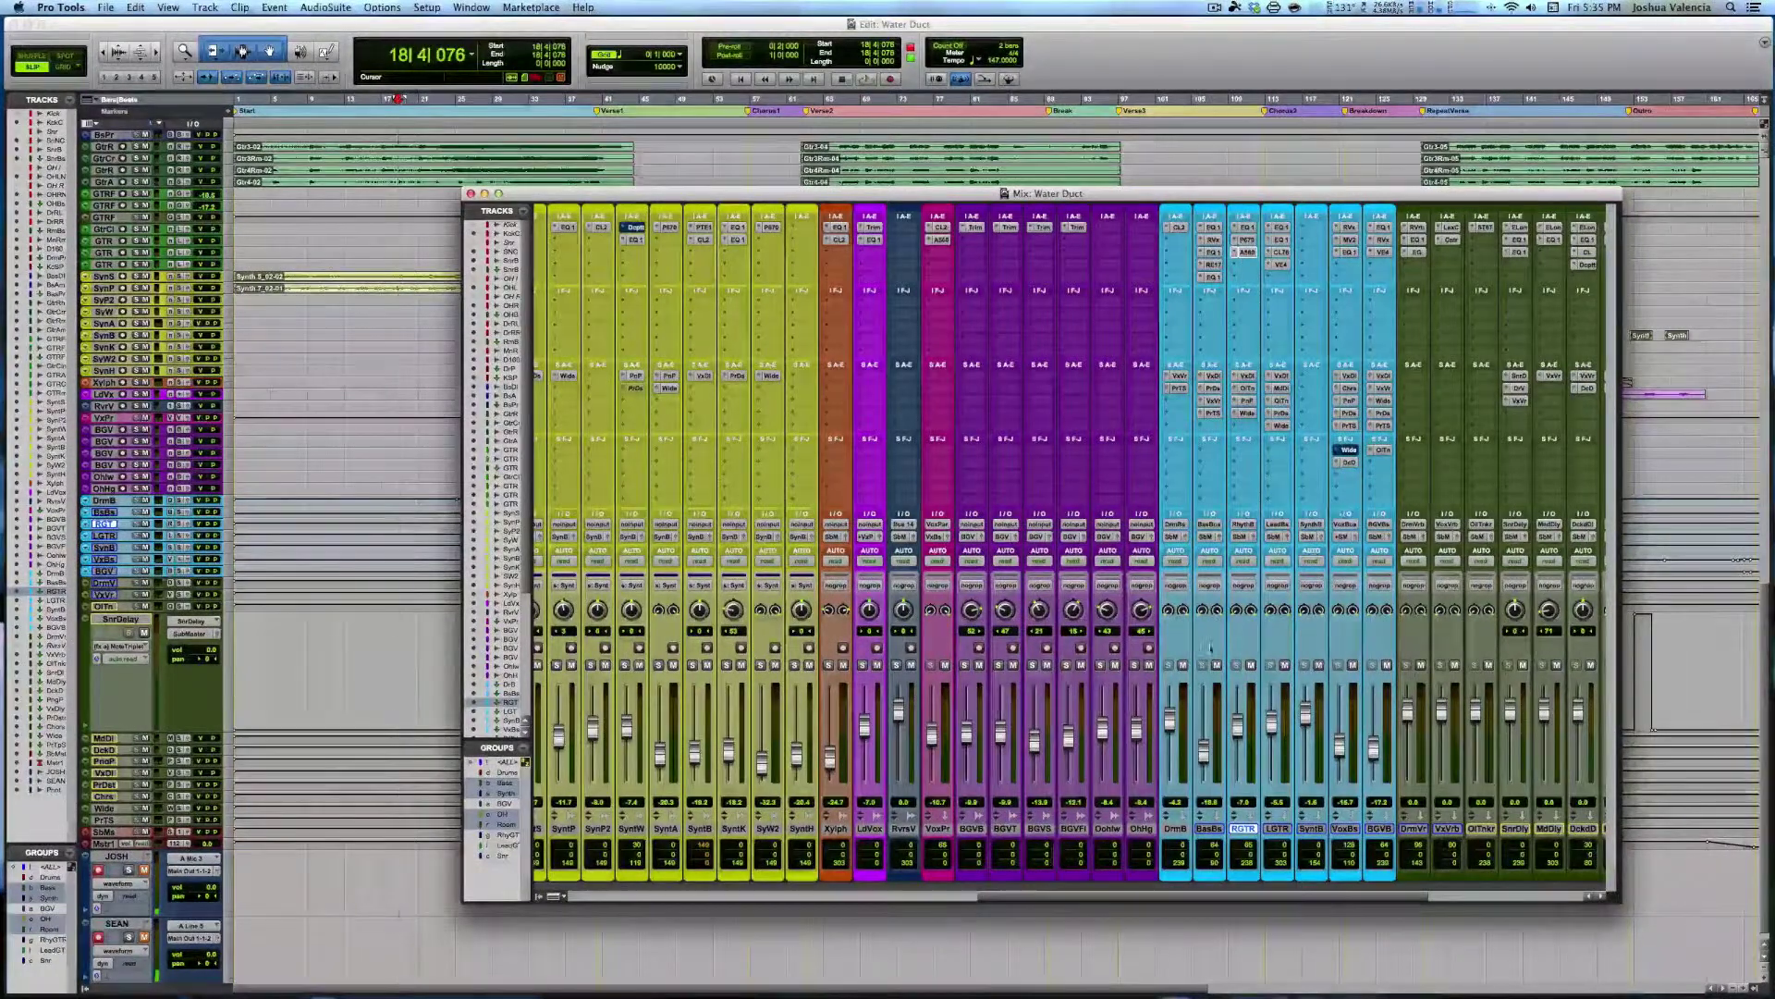
{"action": "scroll", "coordinate": [859, 875], "scroll_direction": "left", "scroll_amount": 5}
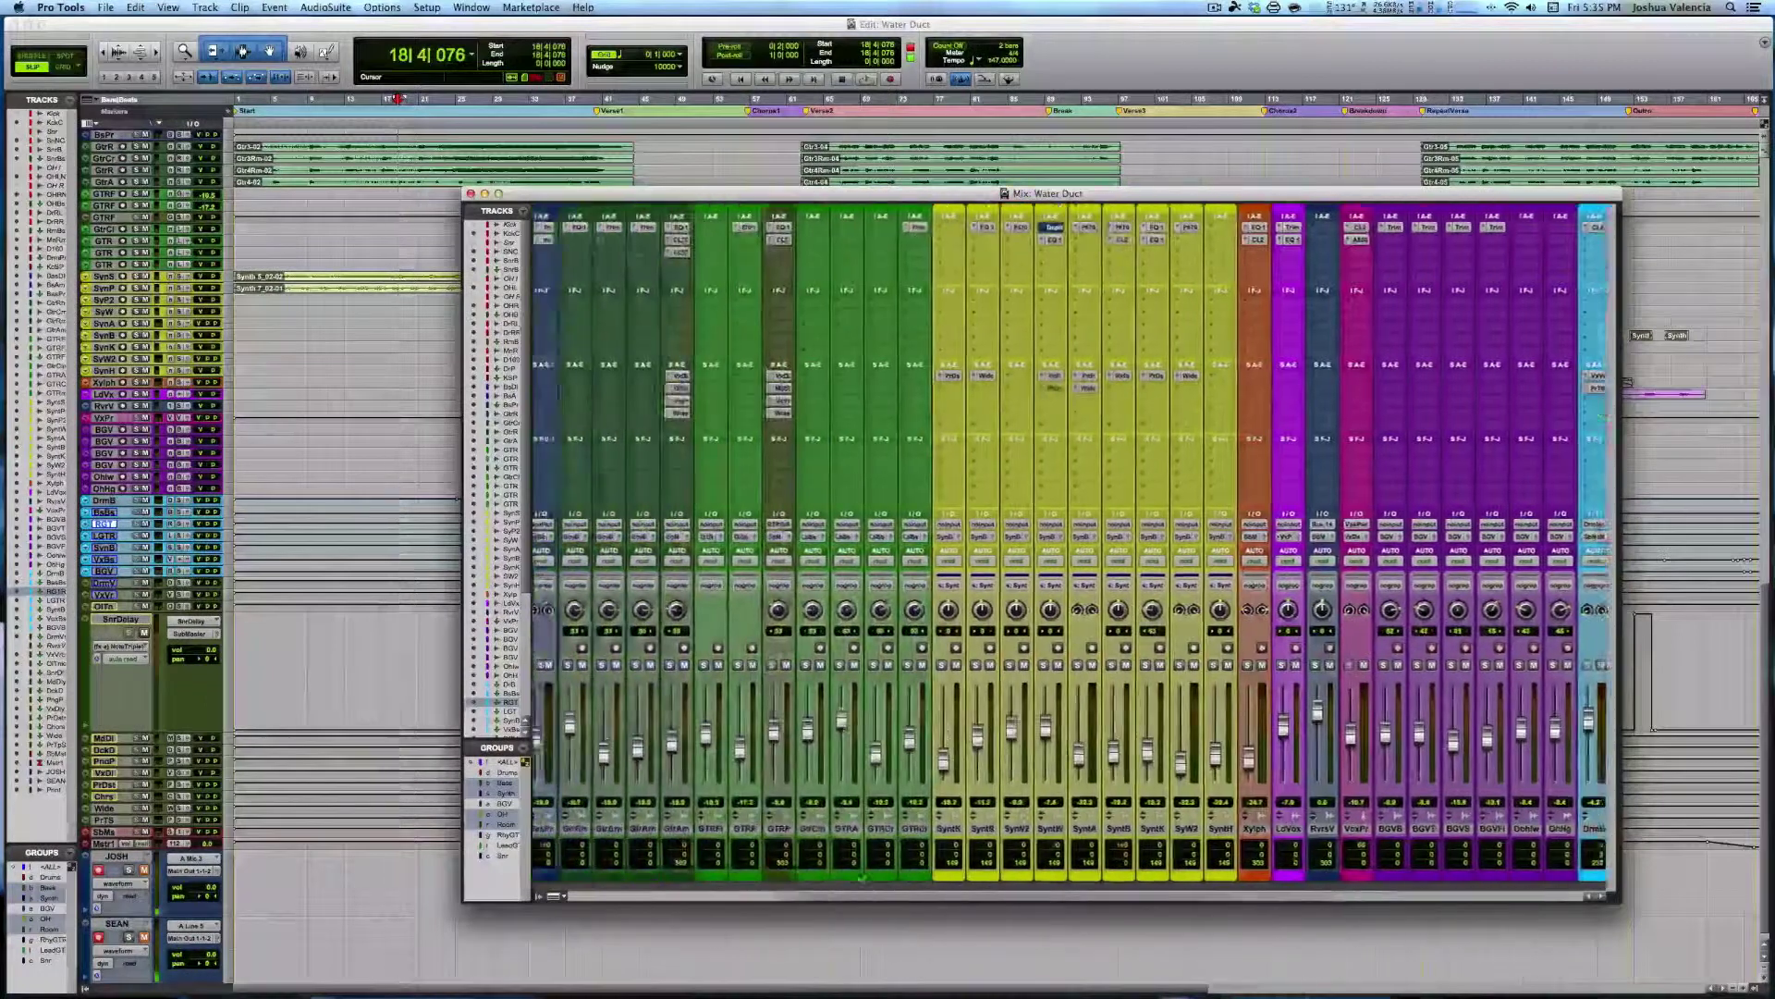
{"action": "scroll", "coordinate": [859, 875], "scroll_direction": "left", "scroll_amount": 1}
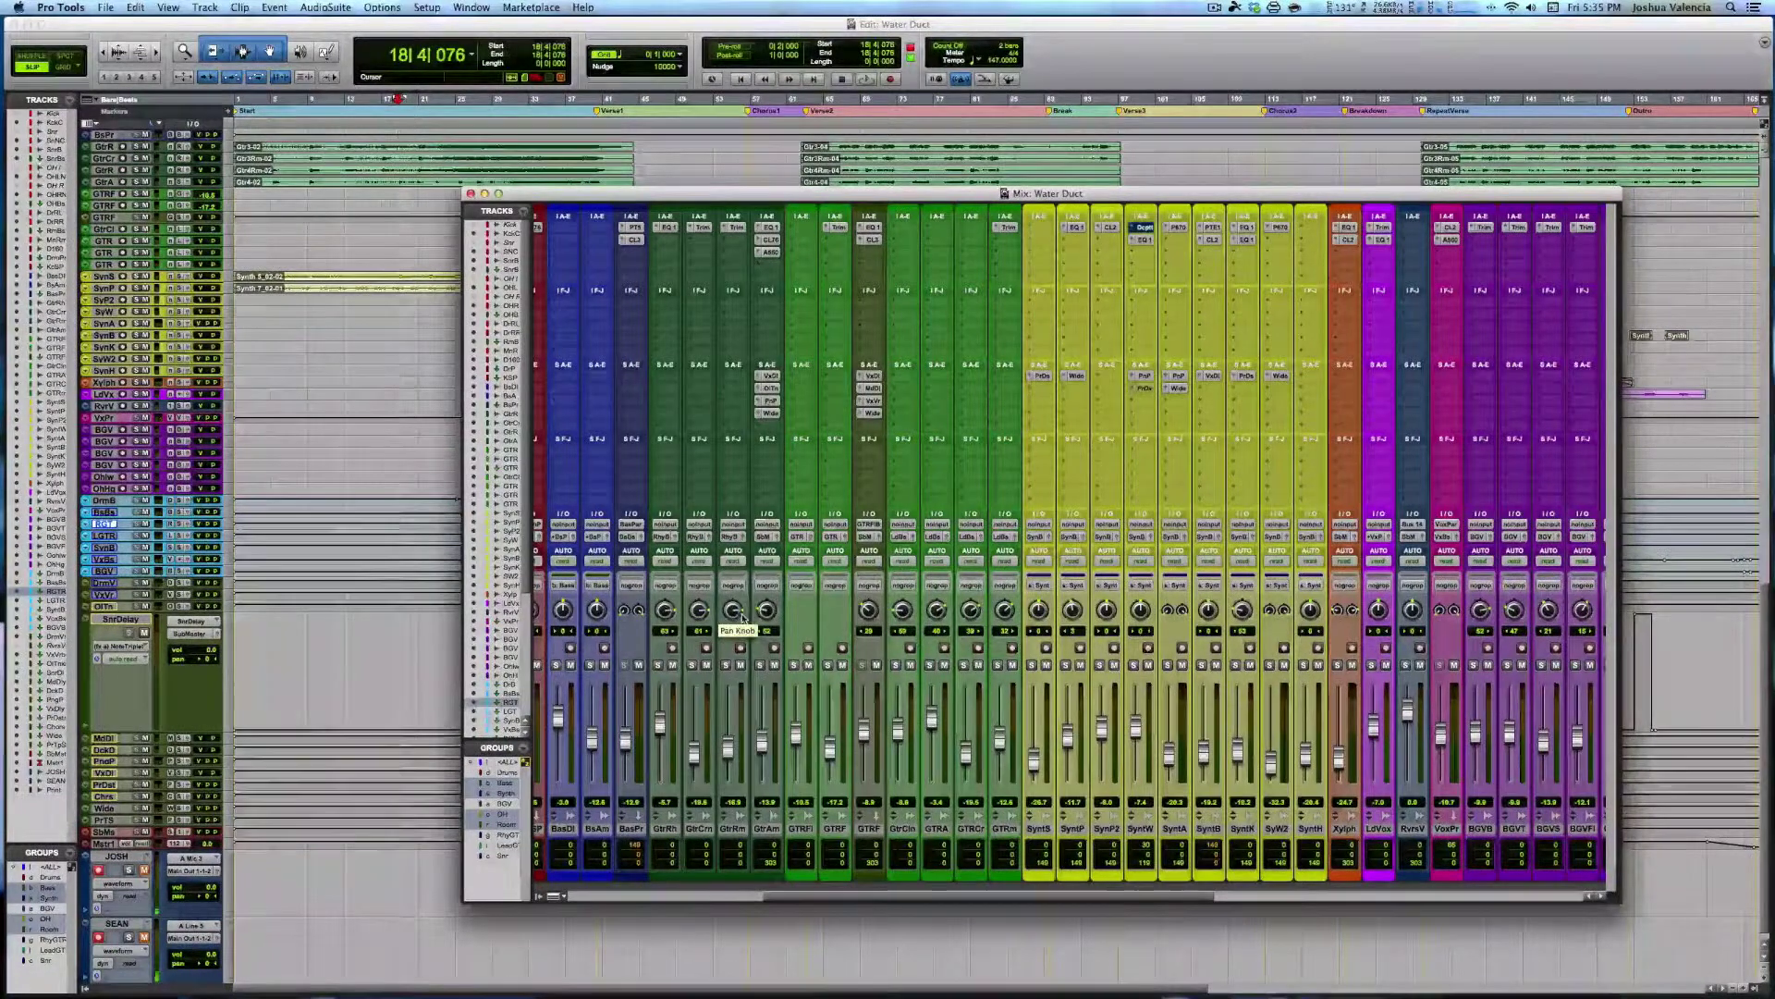
{"action": "left_click", "coordinate": [759, 665]}
{"action": "key", "text": "space"}
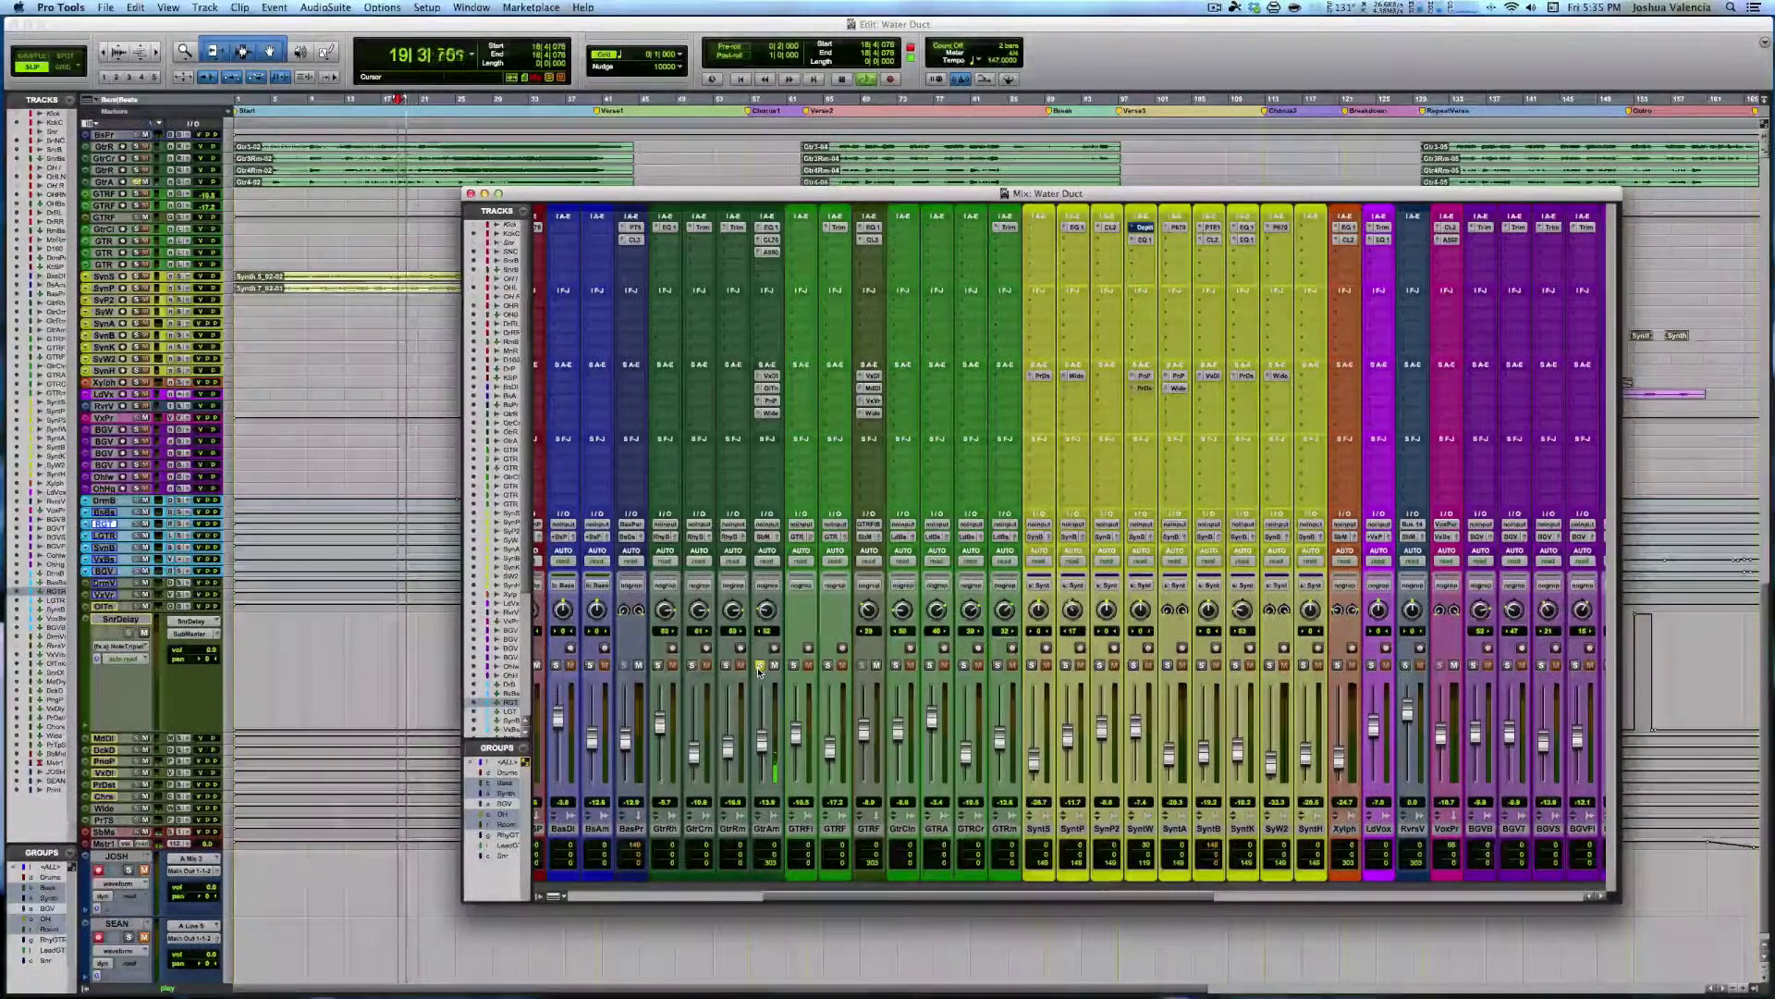
{"action": "key", "text": "space"}
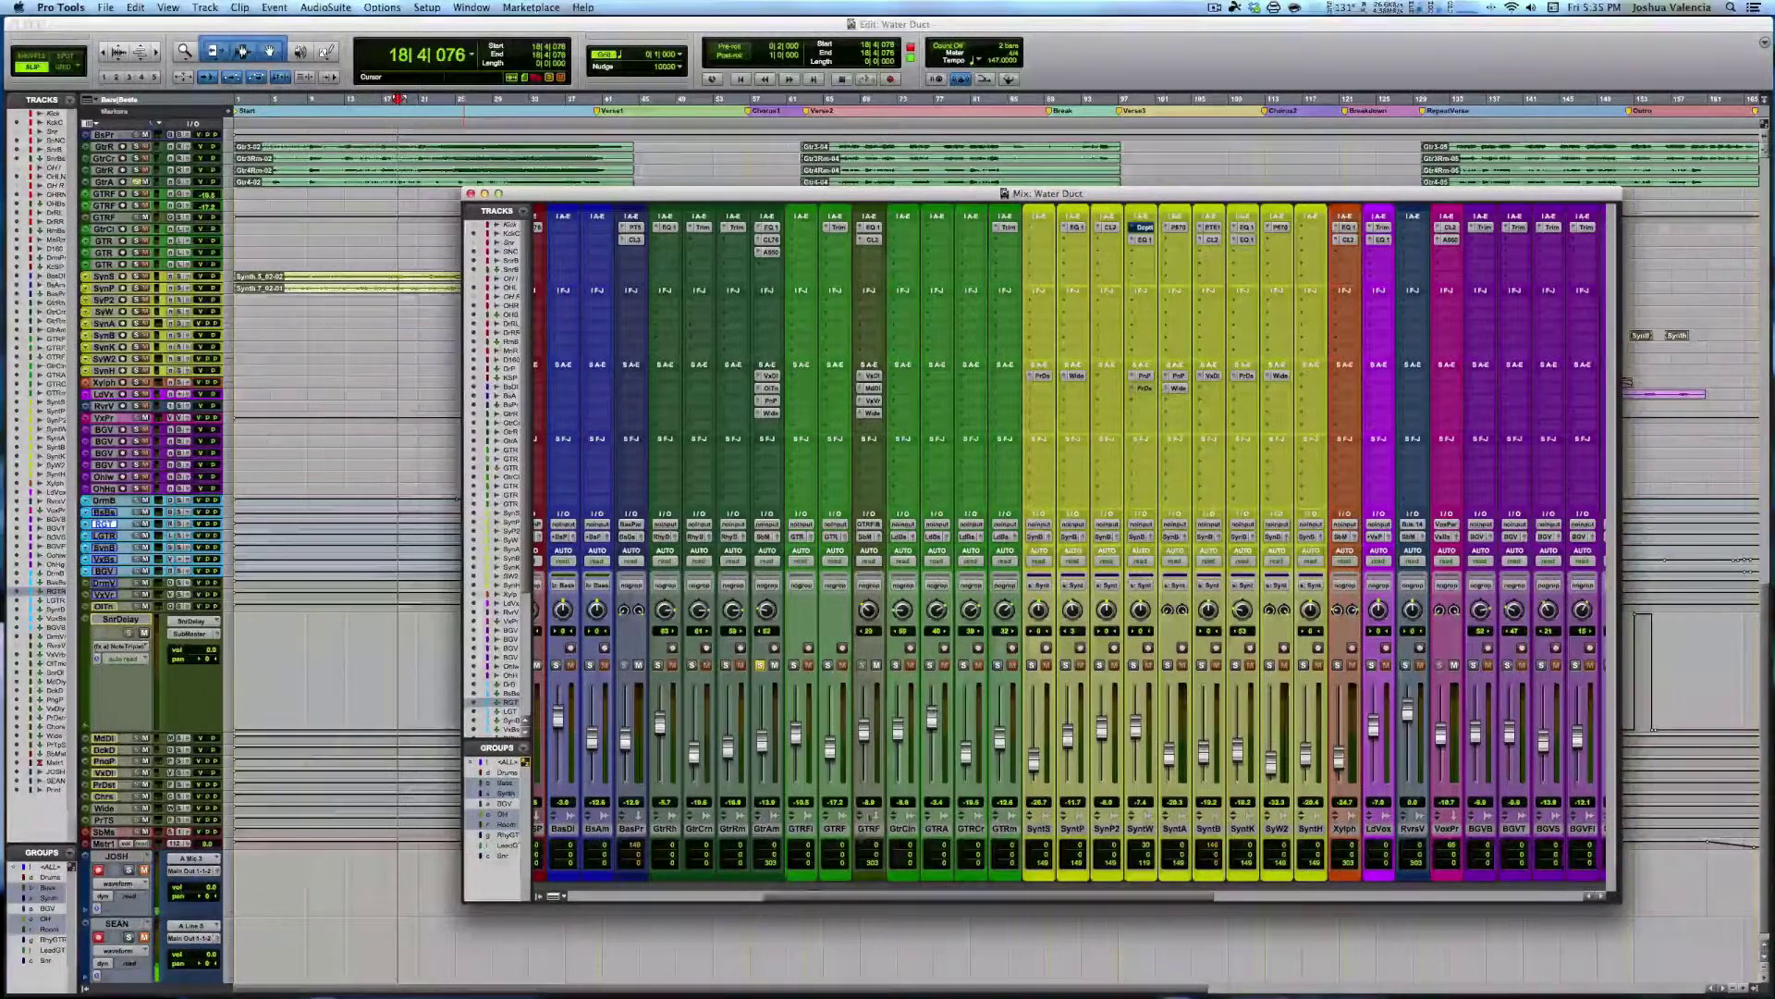
Inspect the 1-band EQ on the RGTR bus and bypass the bus's API-560 and PuigChild 670 plug-ins
{"action": "left_click_drag", "start_coordinate": [804, 897], "coordinate": [1109, 896]}
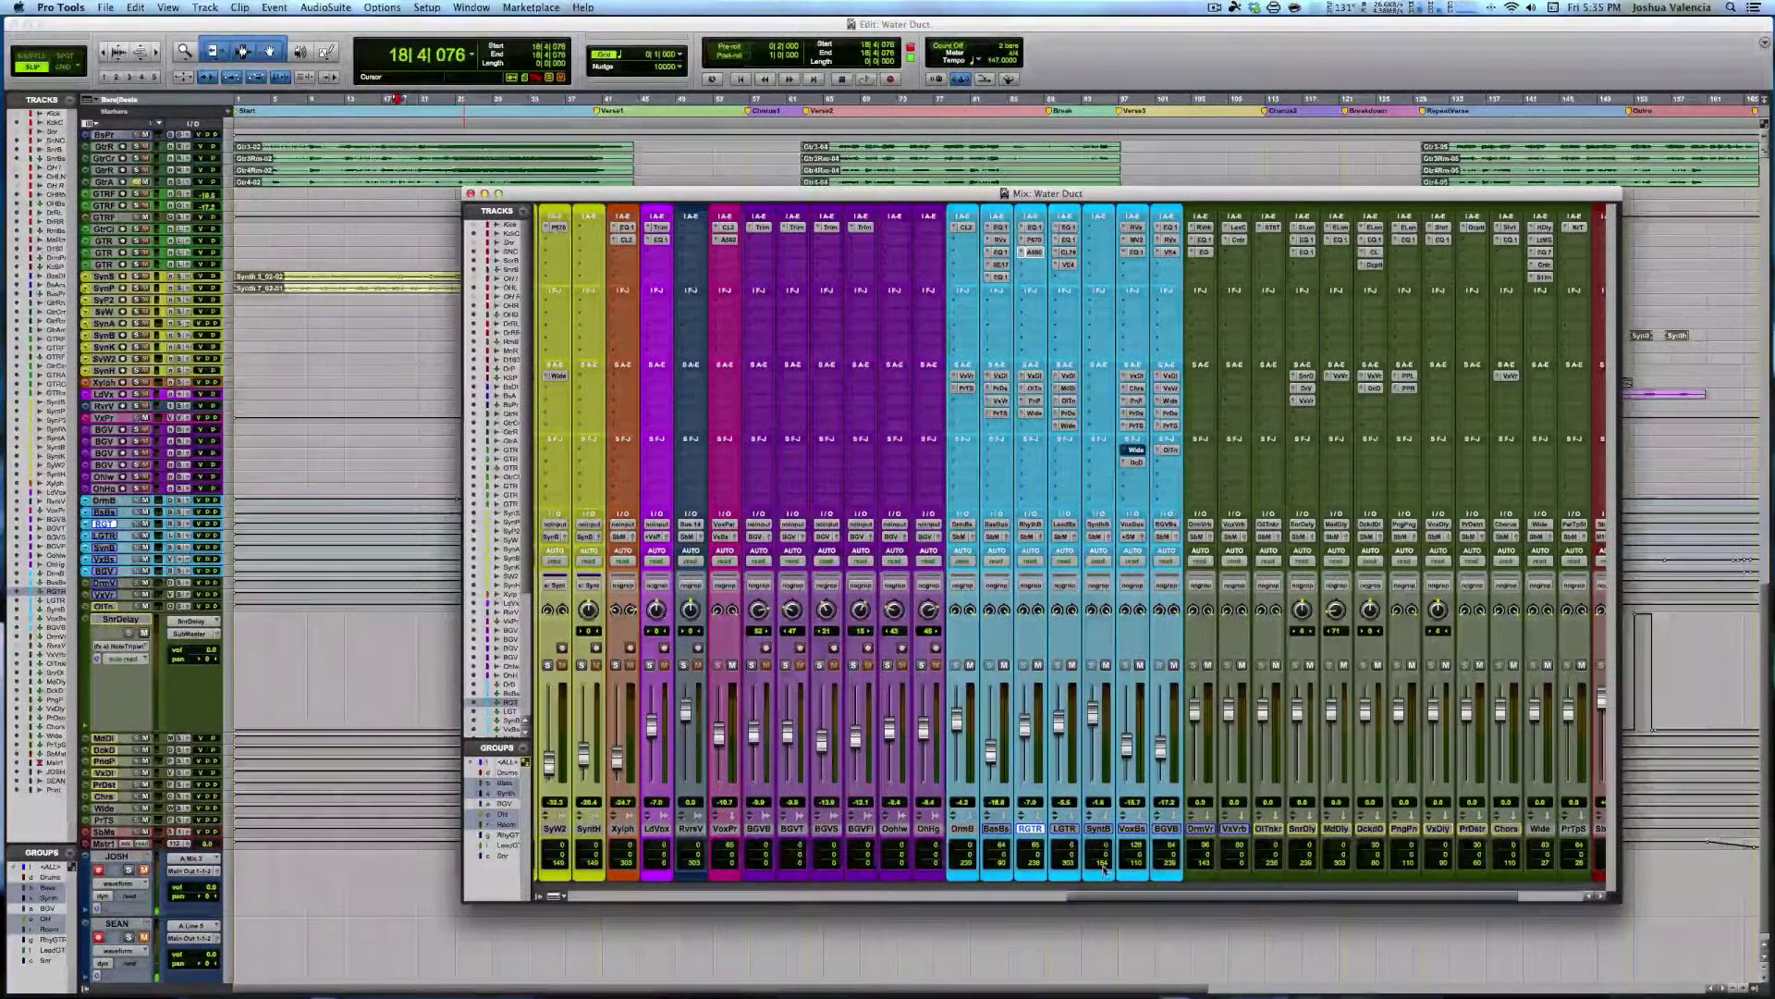
{"action": "scroll", "coordinate": [949, 438], "scroll_direction": "left", "scroll_amount": 2}
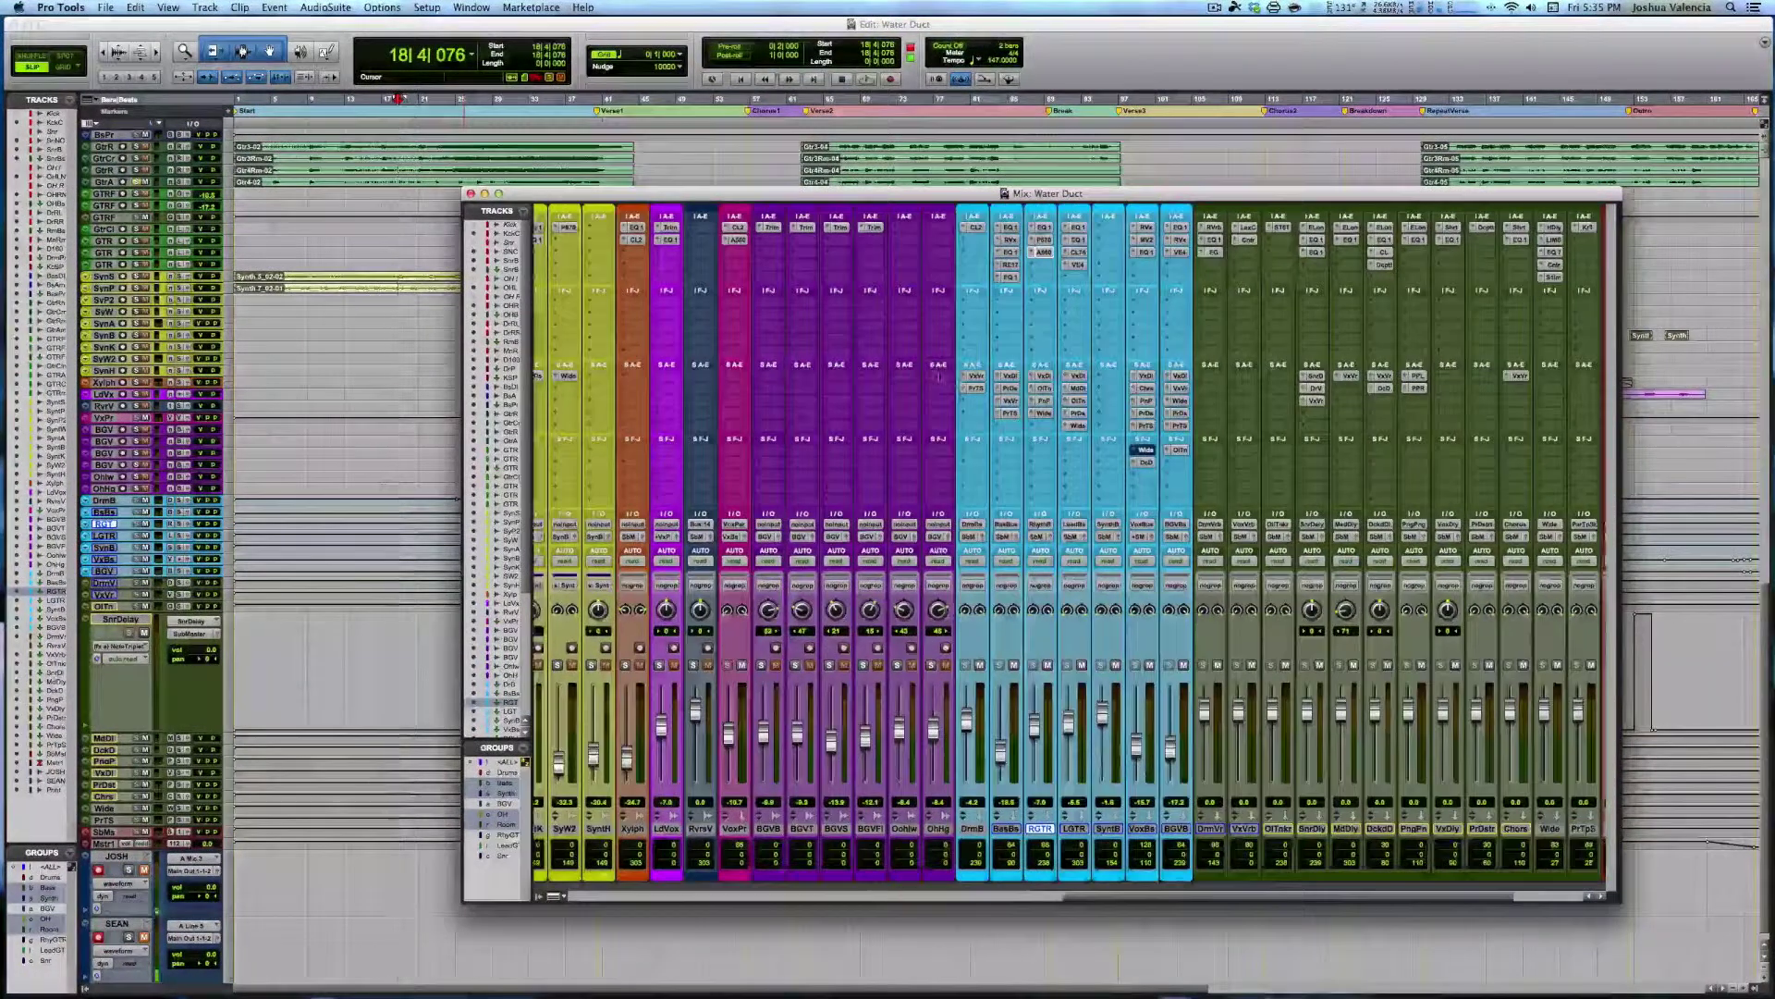
{"action": "left_click", "coordinate": [1044, 228]}
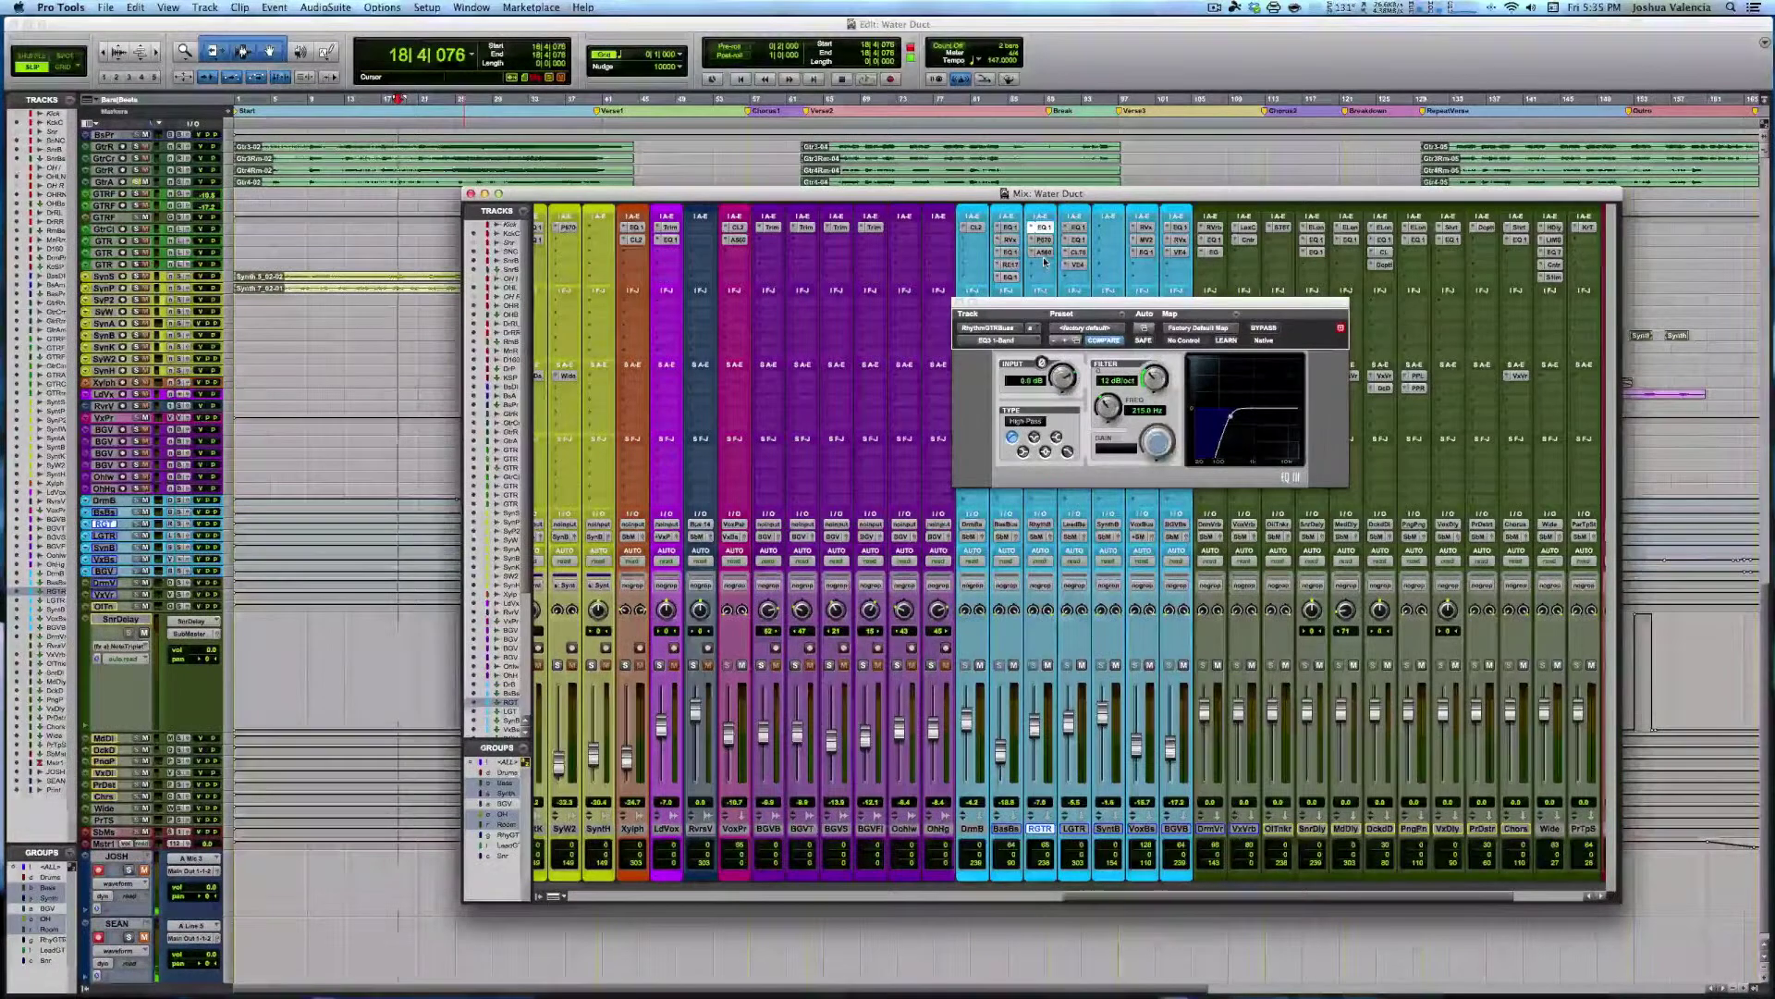
{"action": "left_click", "coordinate": [1044, 253]}
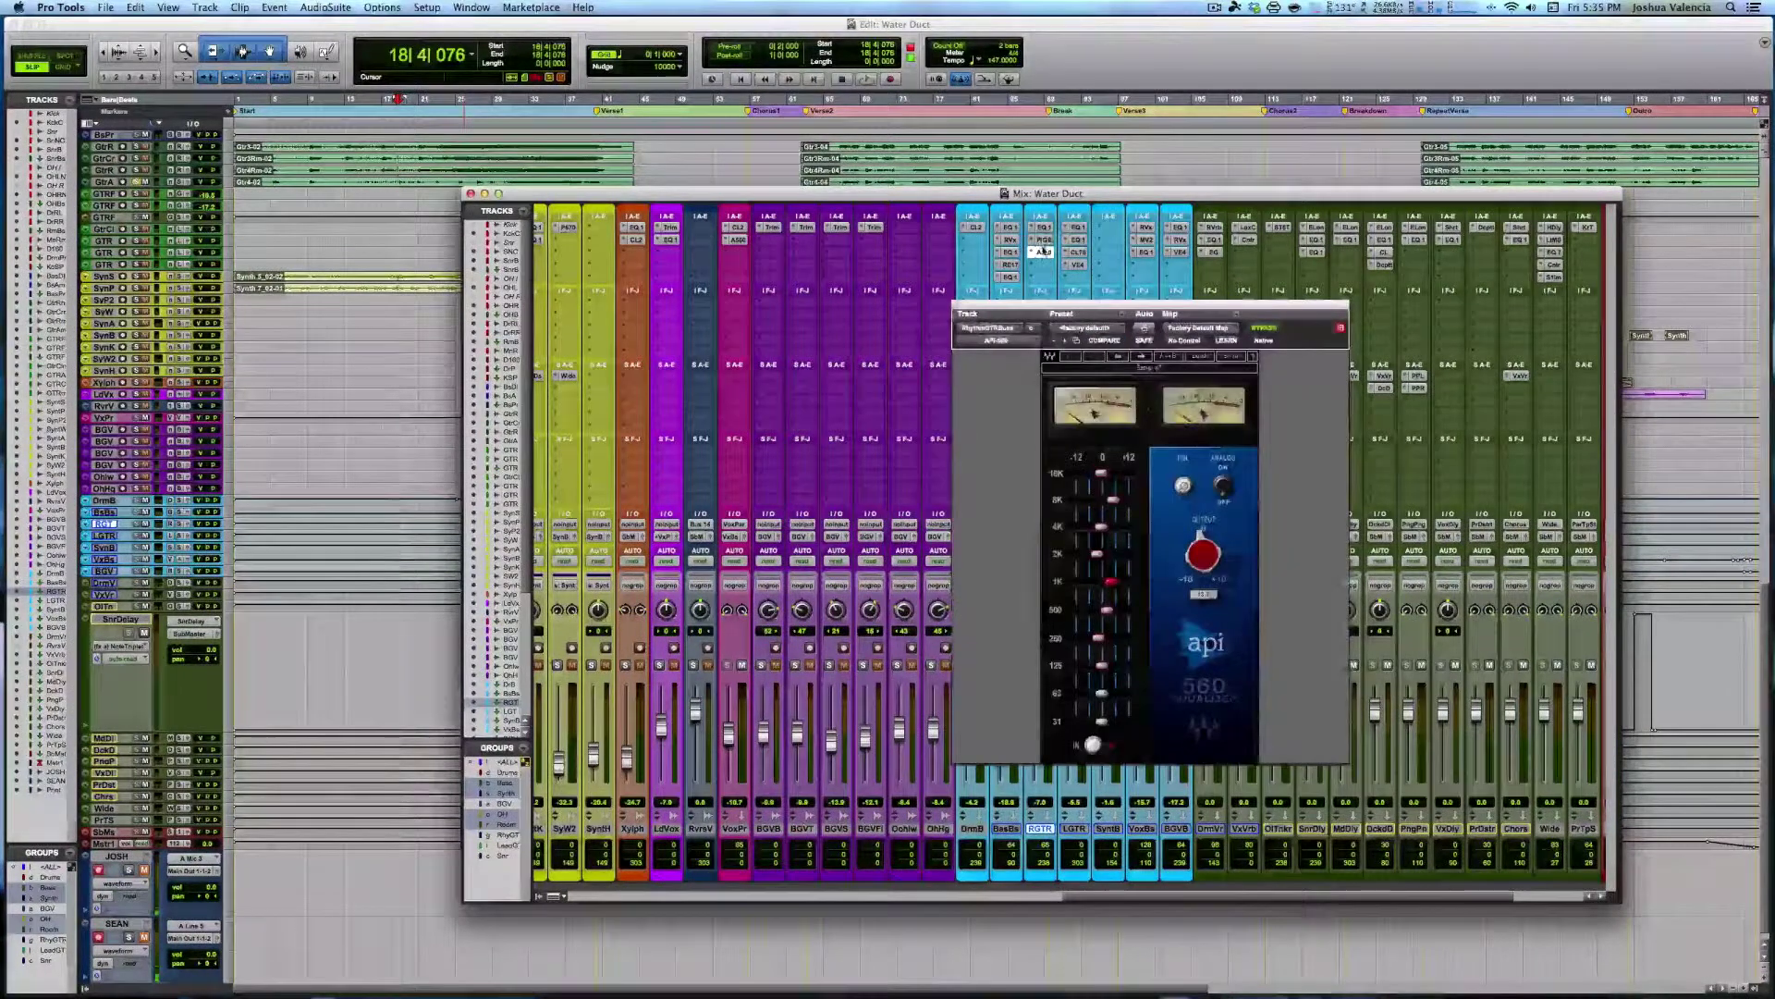
{"action": "left_click", "coordinate": [1043, 253], "text": "super"}
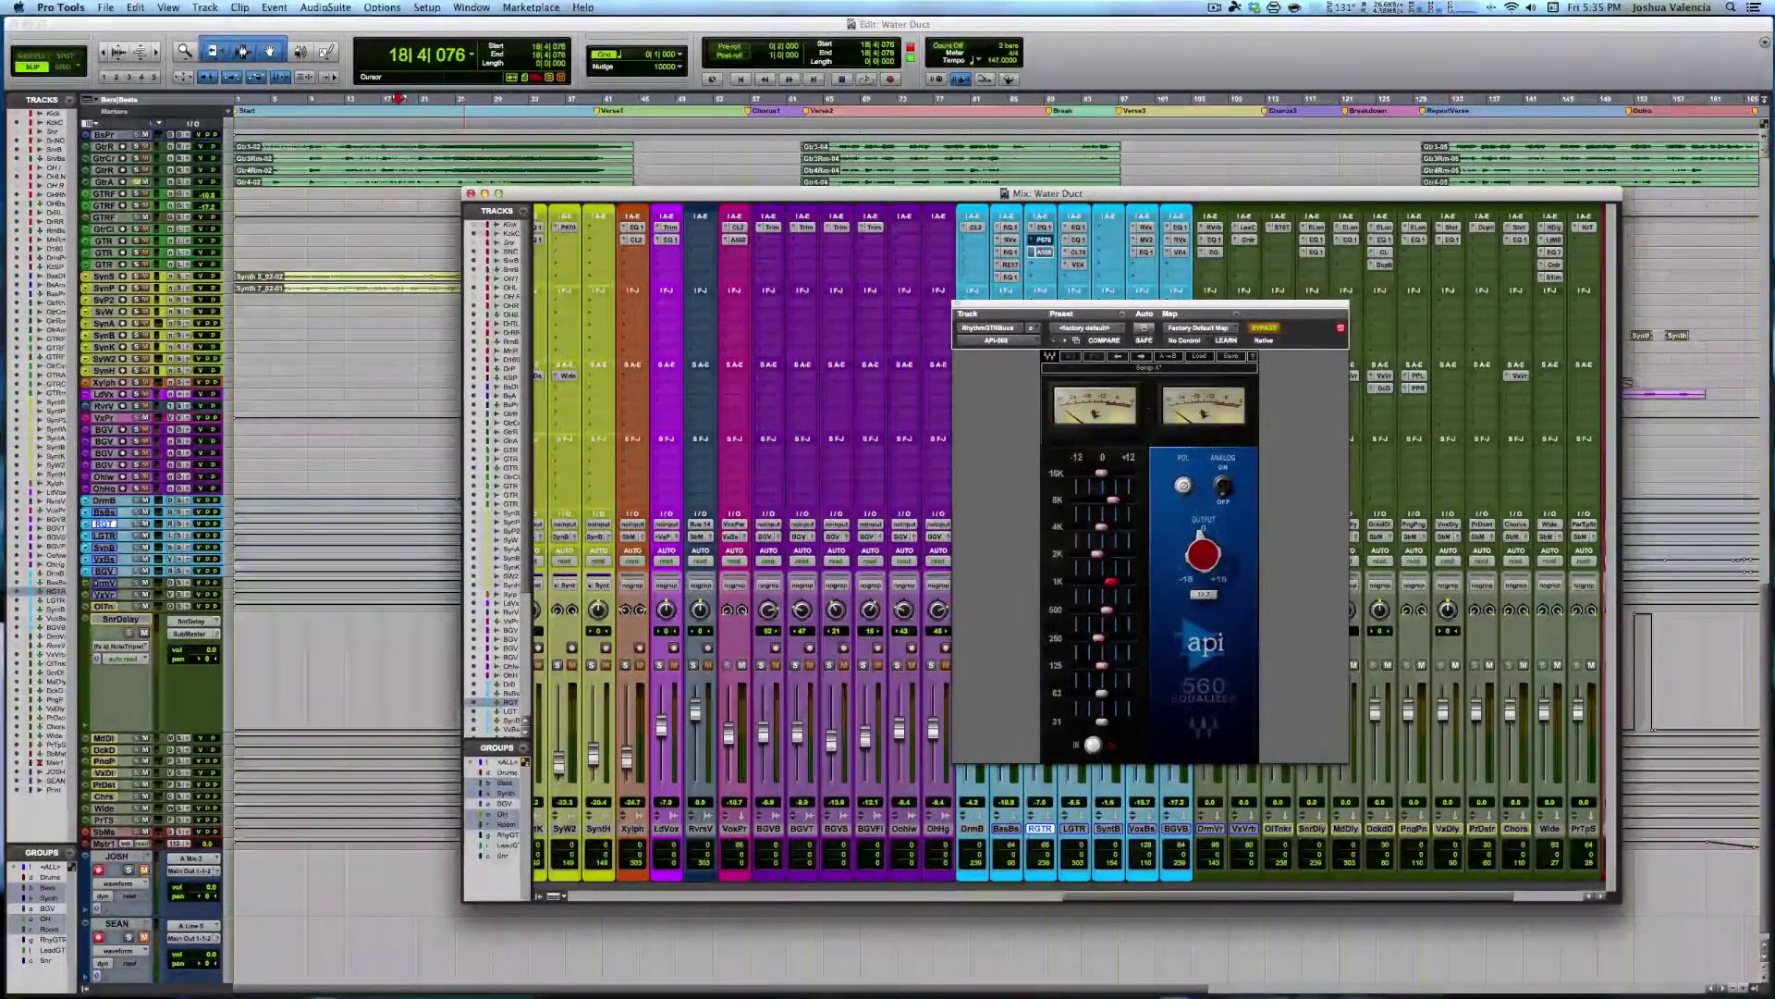
{"action": "left_click", "coordinate": [962, 306]}
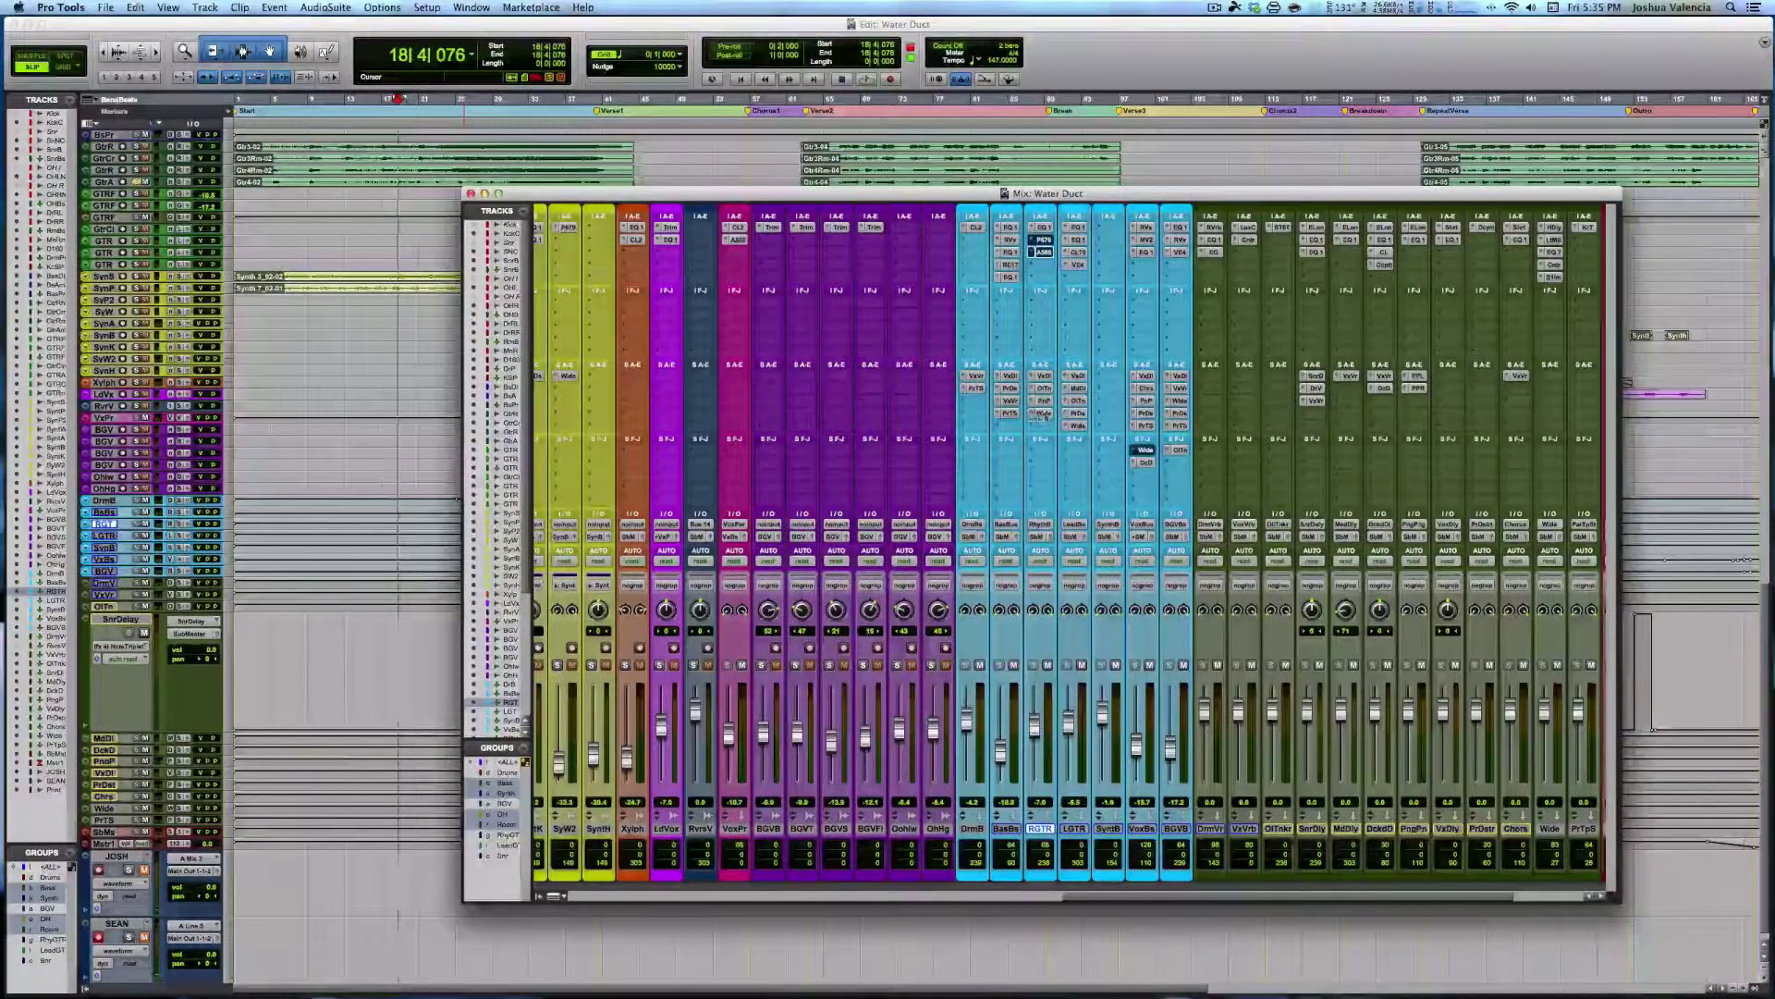
Mute the four effect sends on the RGTR bus and toggle the API-560's bypass, with a brief playback check
{"action": "left_click", "coordinate": [1042, 400], "text": "super"}
{"action": "left_click", "coordinate": [1043, 388], "text": "super"}
{"action": "left_click", "coordinate": [1043, 375], "text": "super"}
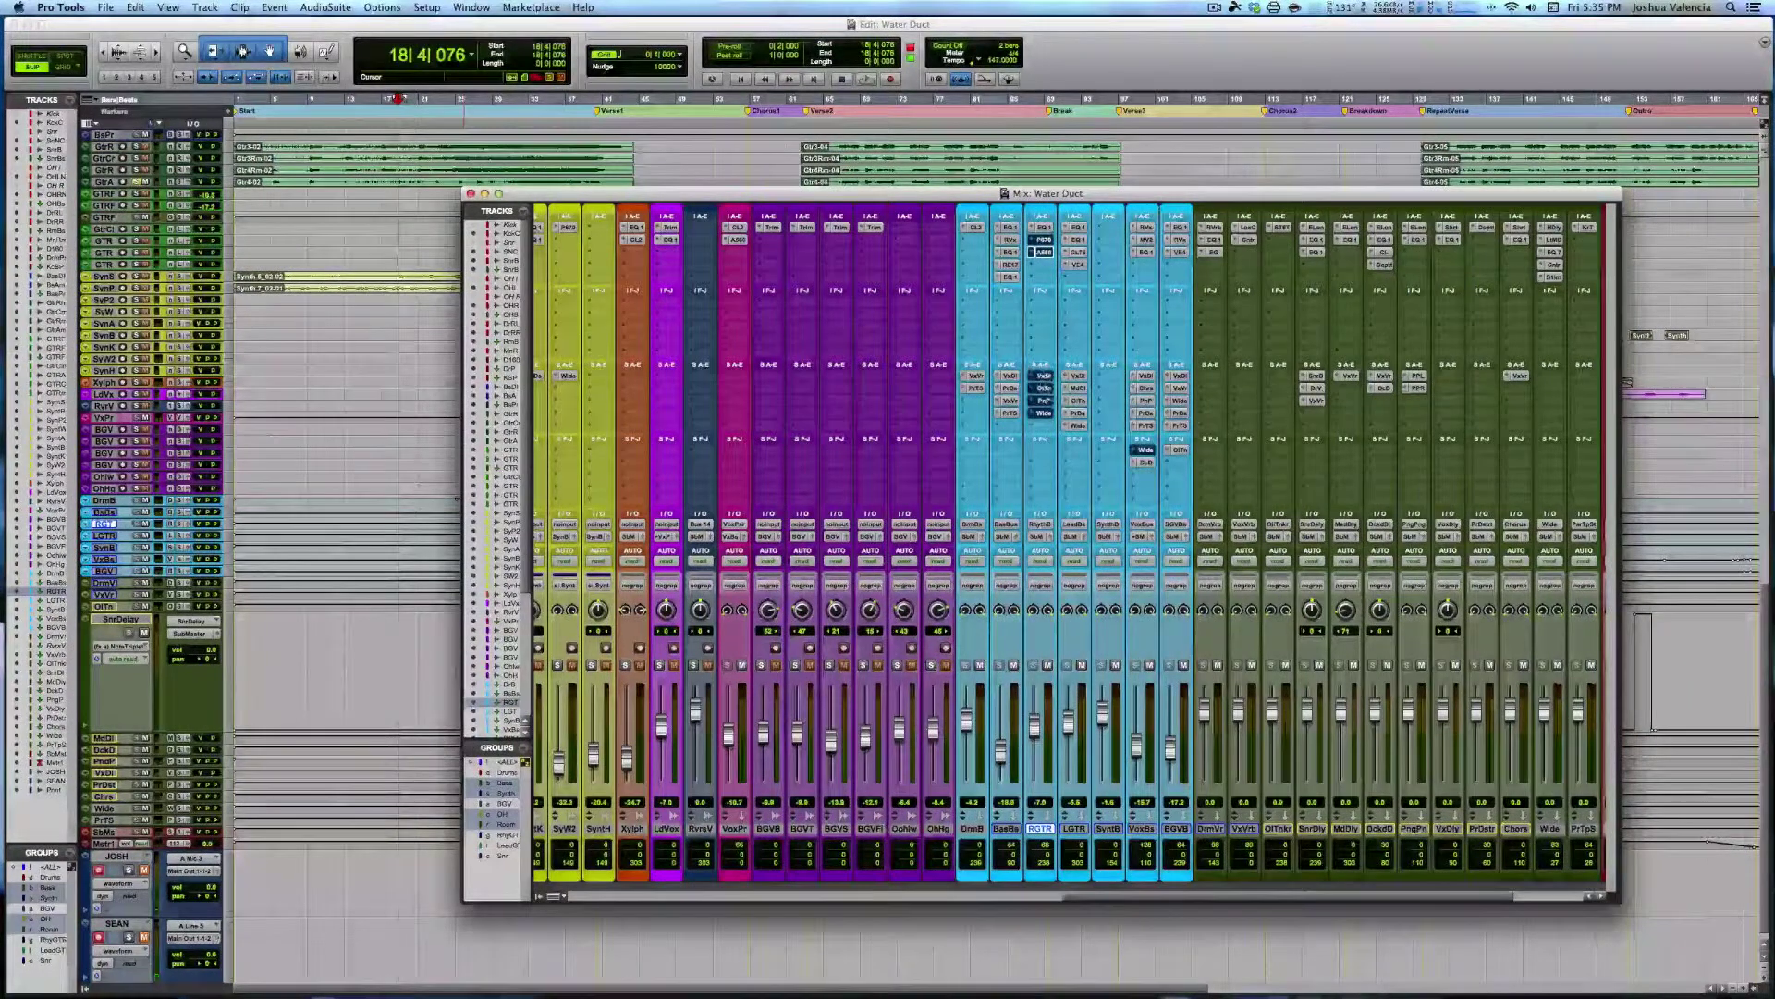
{"action": "left_click", "coordinate": [1044, 251], "text": "super"}
{"action": "key", "text": "space"}
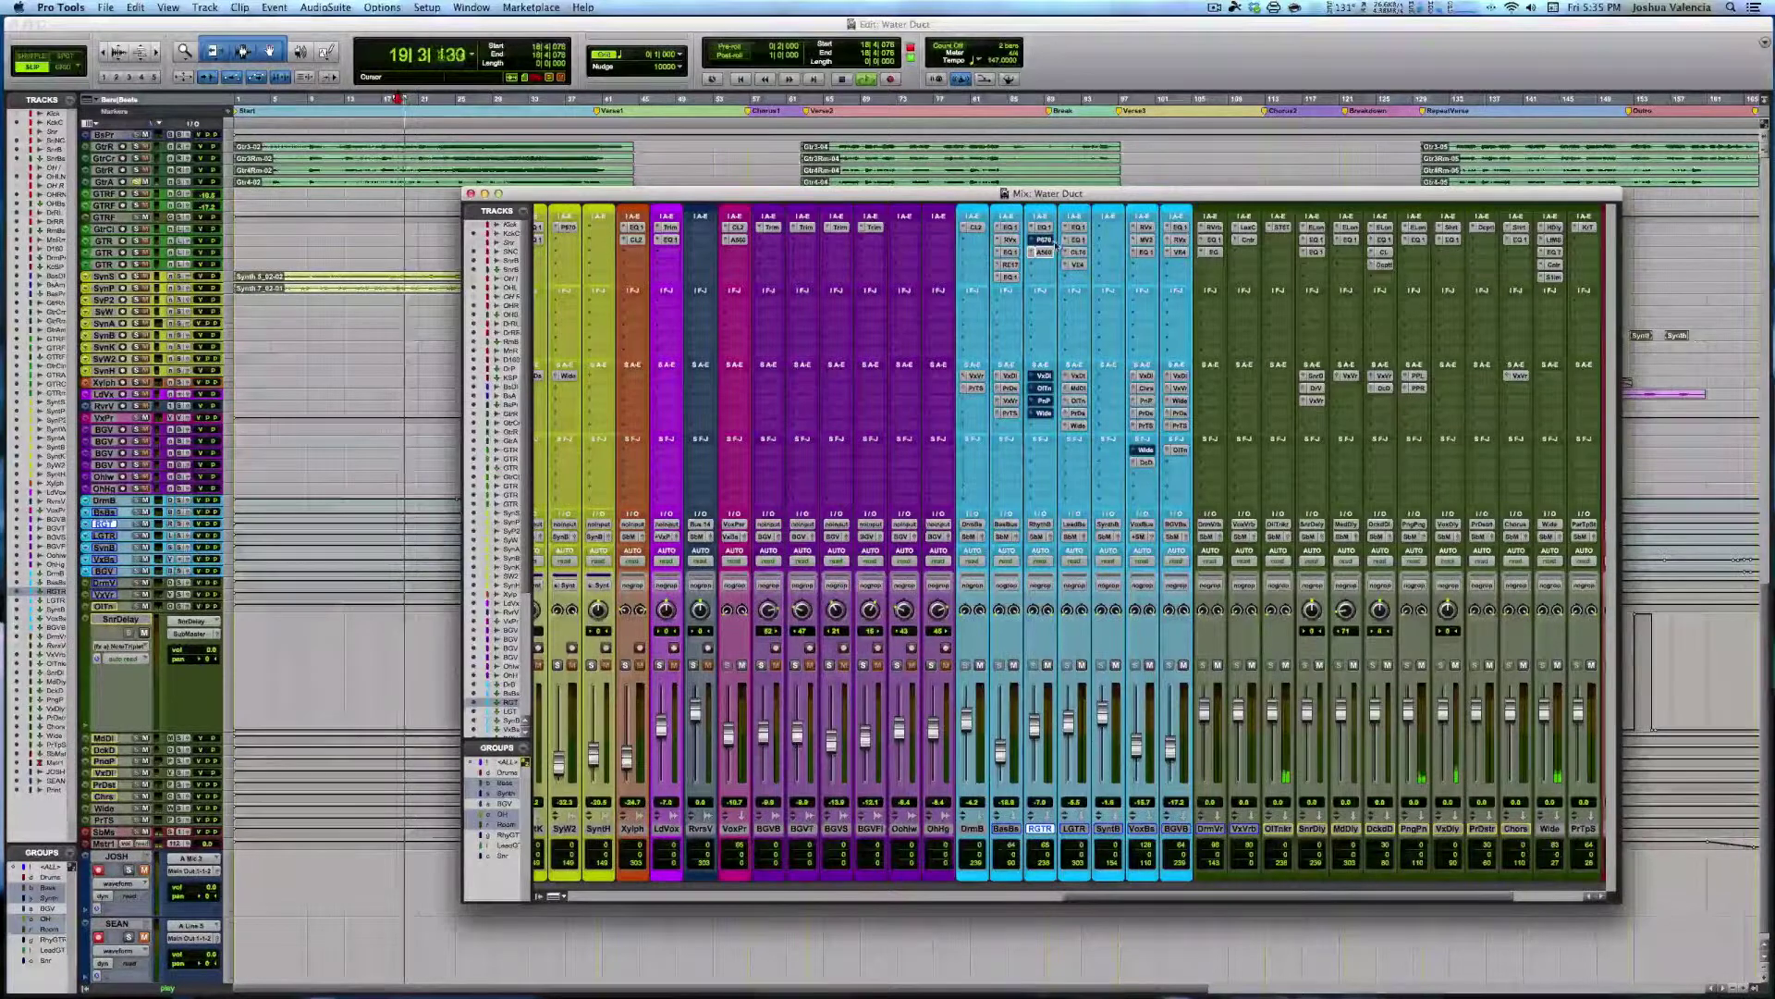
{"action": "key", "text": "space"}
Enable the rhythm guitar group and solo its three tracks for playback in place of the fourth guitar
{"action": "left_click_drag", "start_coordinate": [1128, 895], "coordinate": [795, 903]}
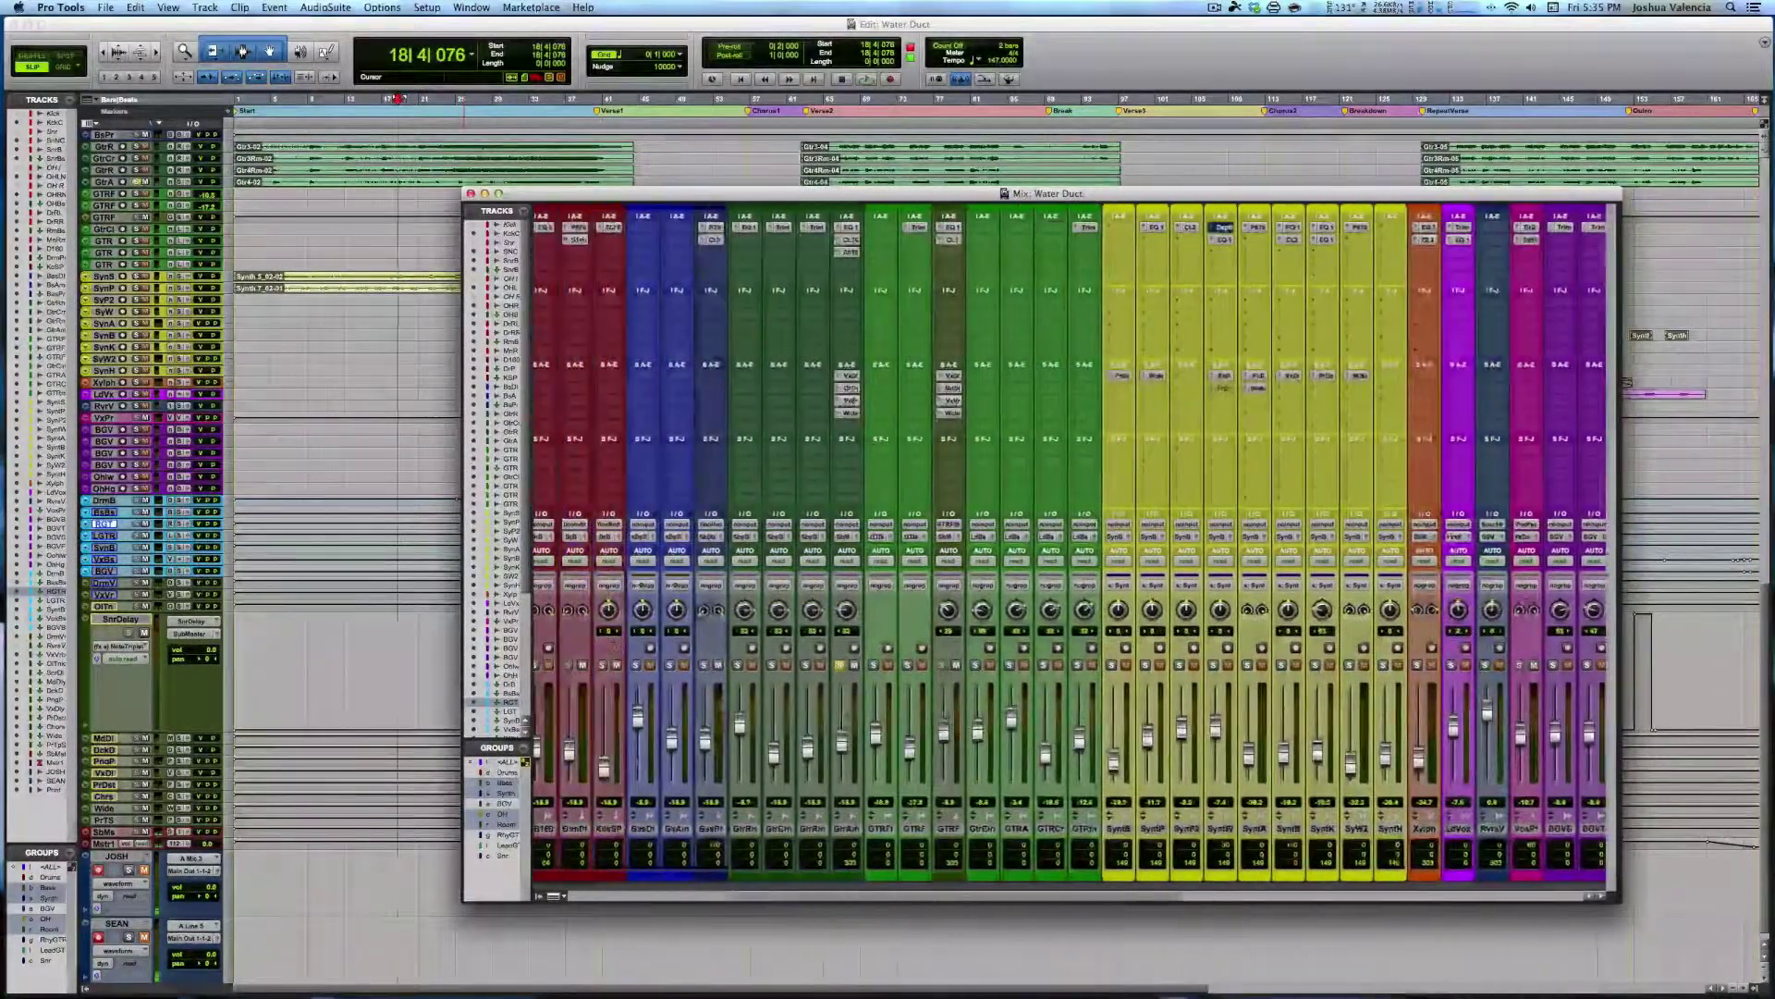
{"action": "left_click", "coordinate": [839, 666]}
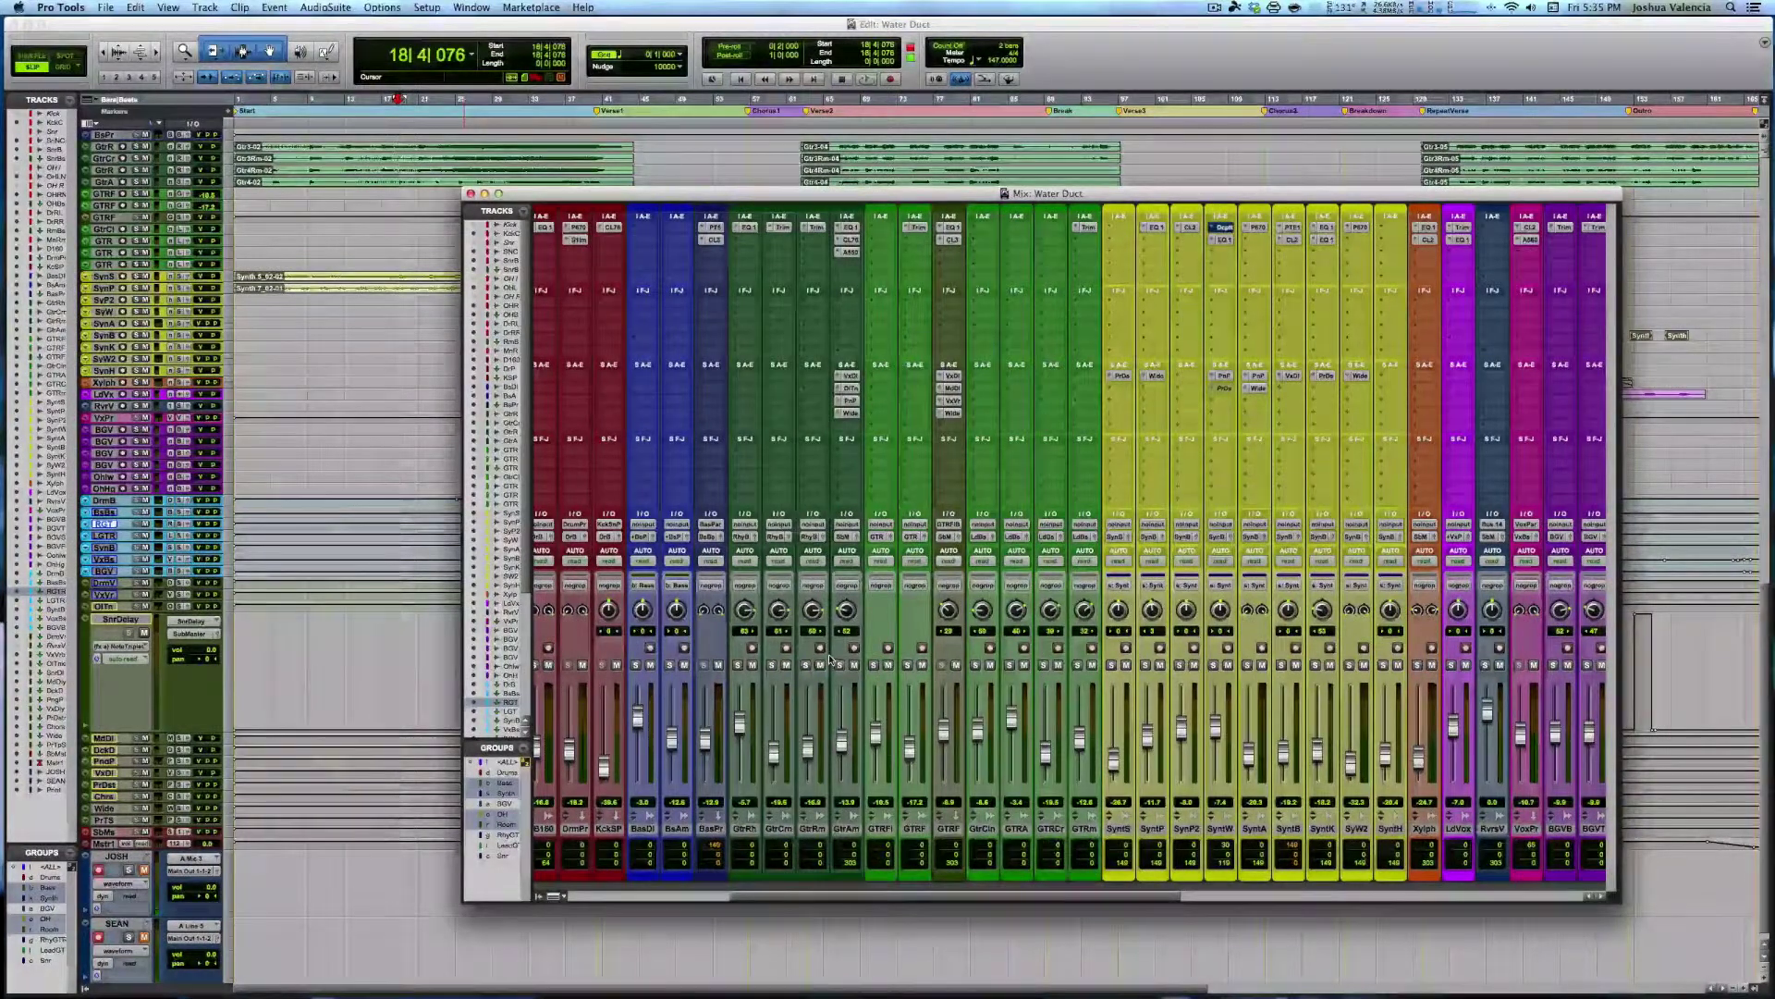
{"action": "key", "text": "g"}
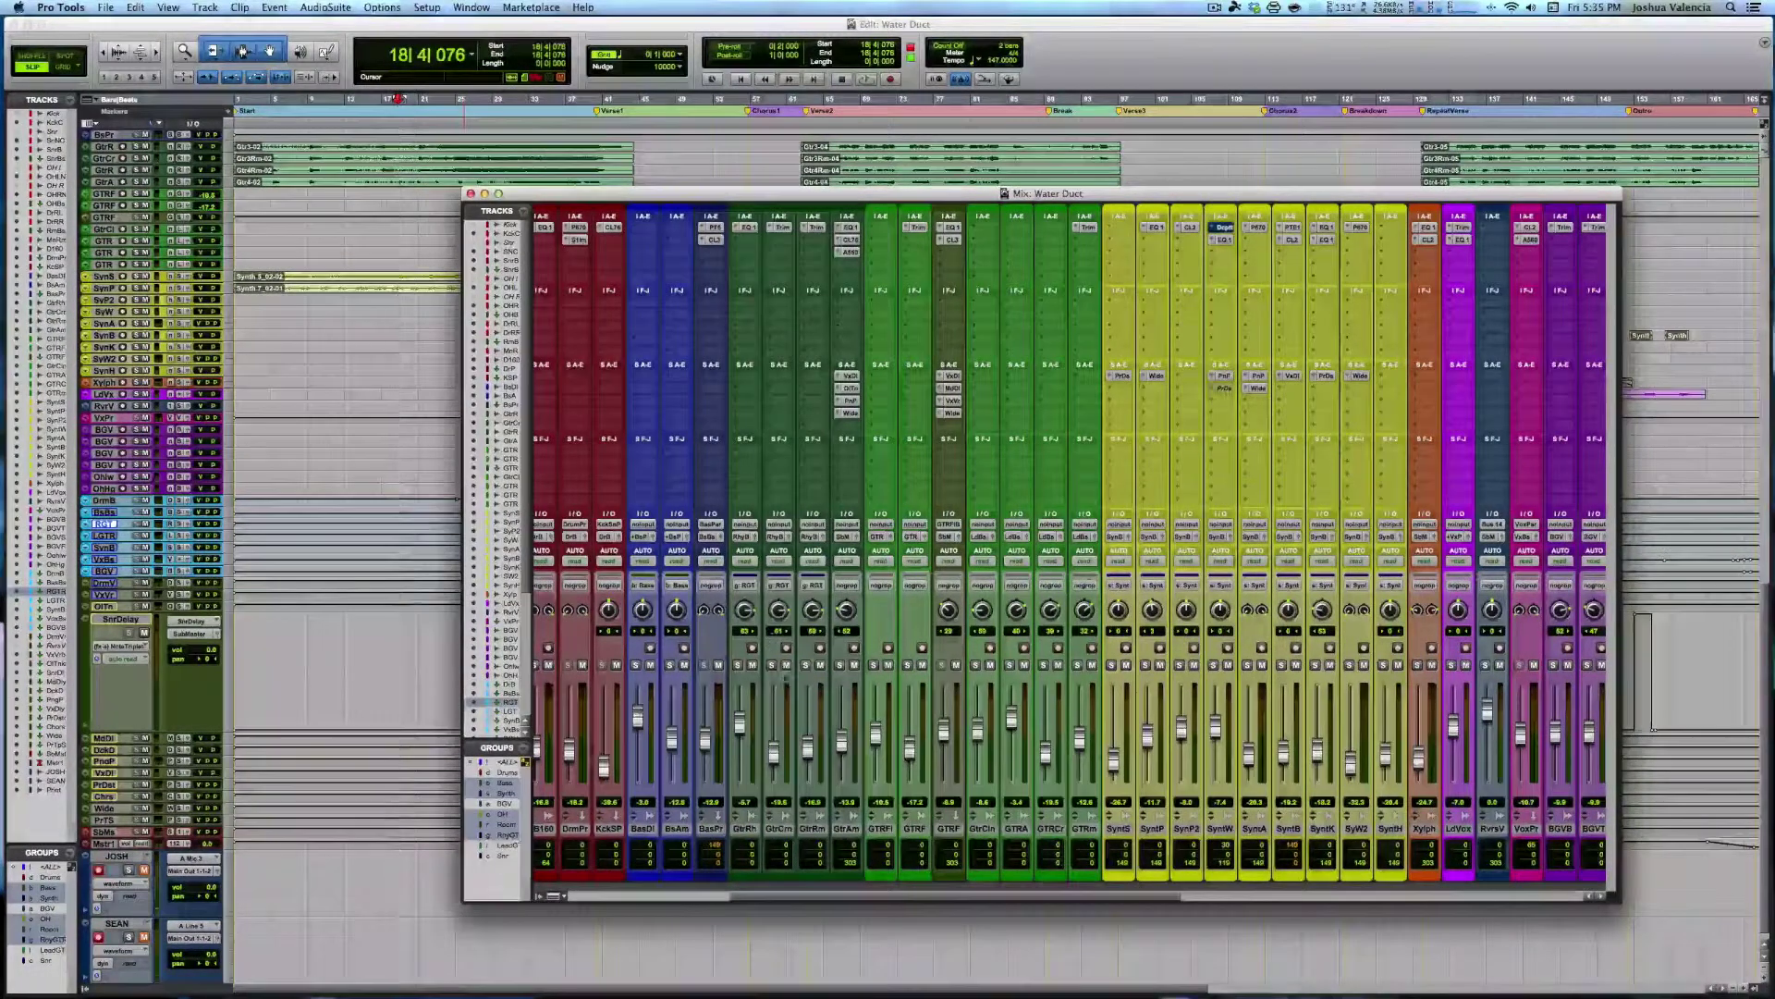
{"action": "left_click", "coordinate": [771, 665]}
{"action": "key", "text": "space"}
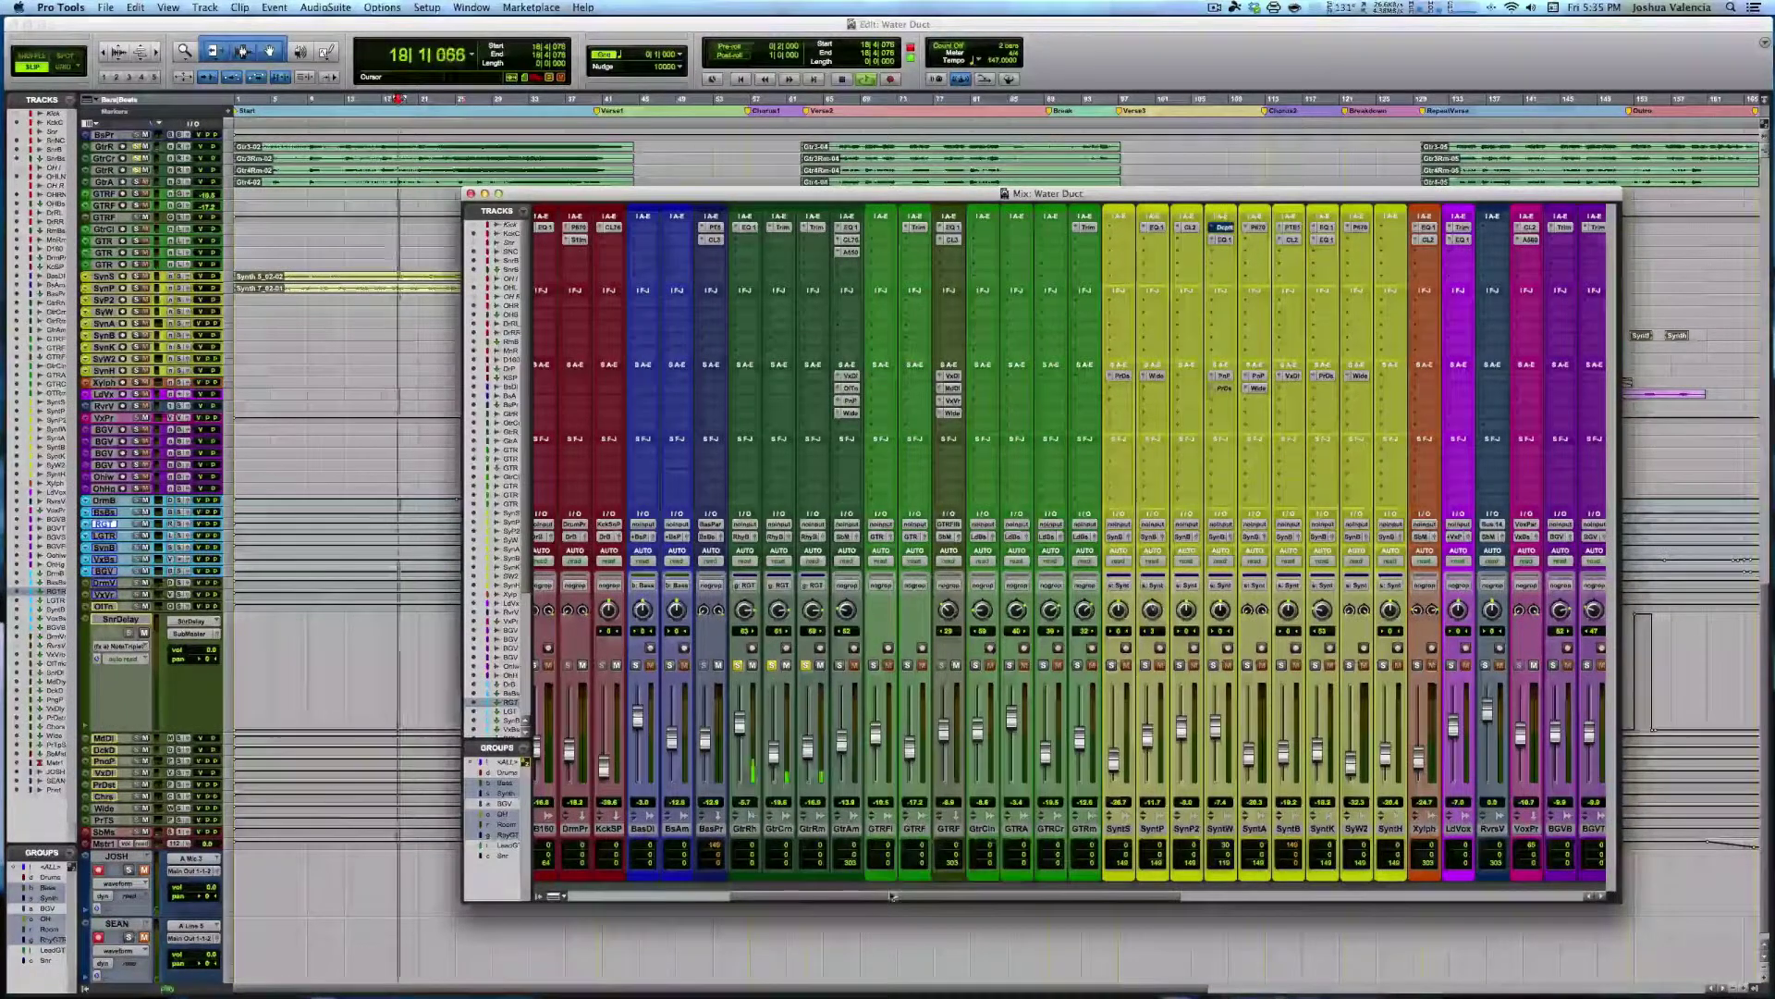
Compare the soloed guitars with the RGTR bus's high-pass EQ bypassed and active during playback
{"action": "scroll", "coordinate": [771, 668], "scroll_direction": "right", "scroll_amount": 2}
{"action": "scroll", "coordinate": [1246, 261], "scroll_direction": "right", "scroll_amount": 15}
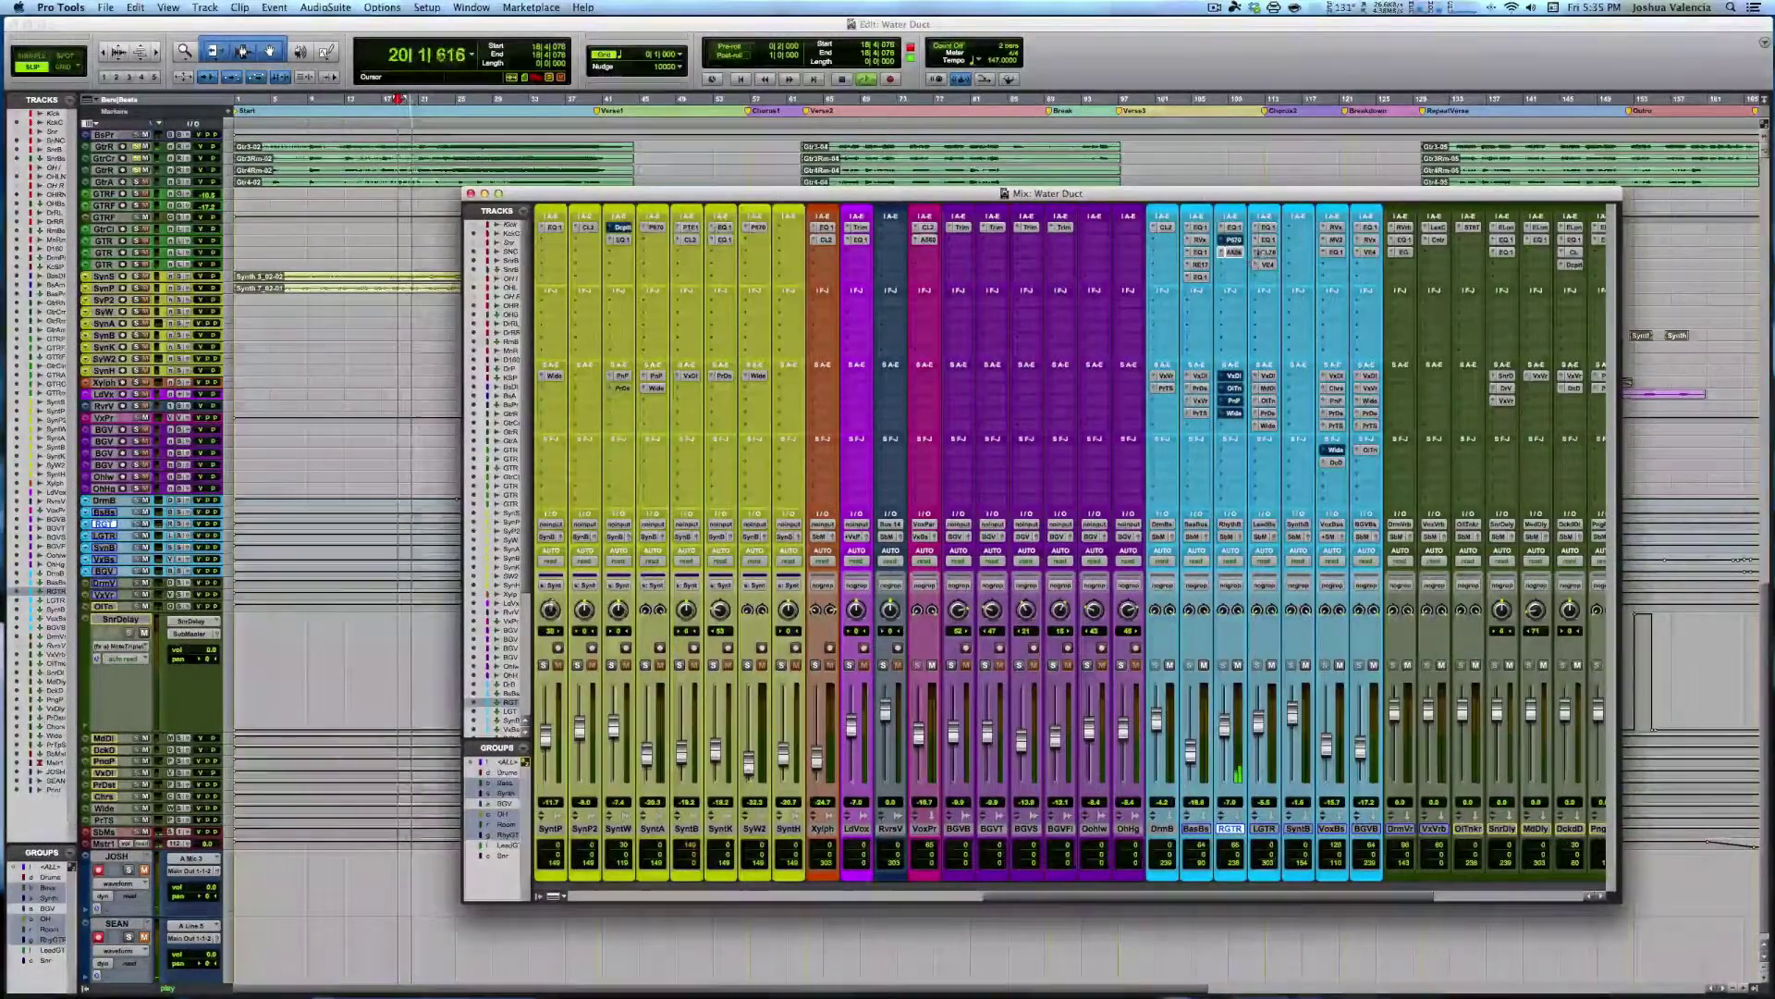
{"action": "left_click", "coordinate": [1233, 228]}
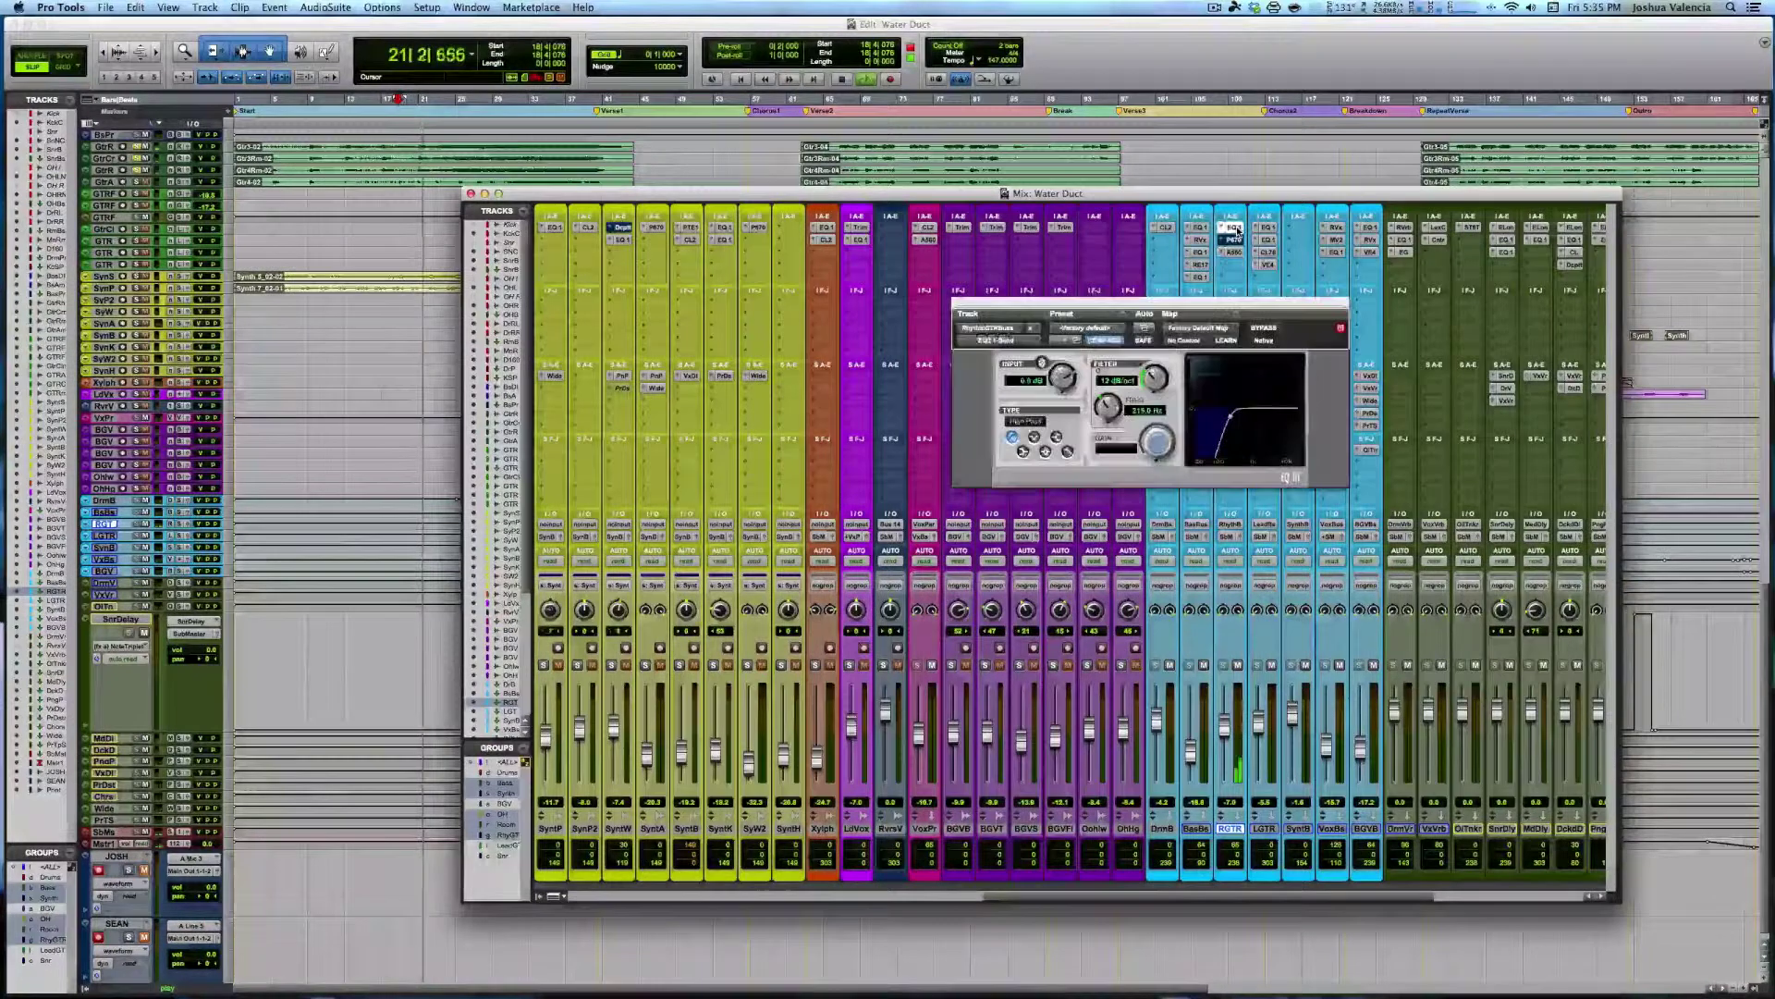
{"action": "left_click", "coordinate": [1237, 230], "text": "super"}
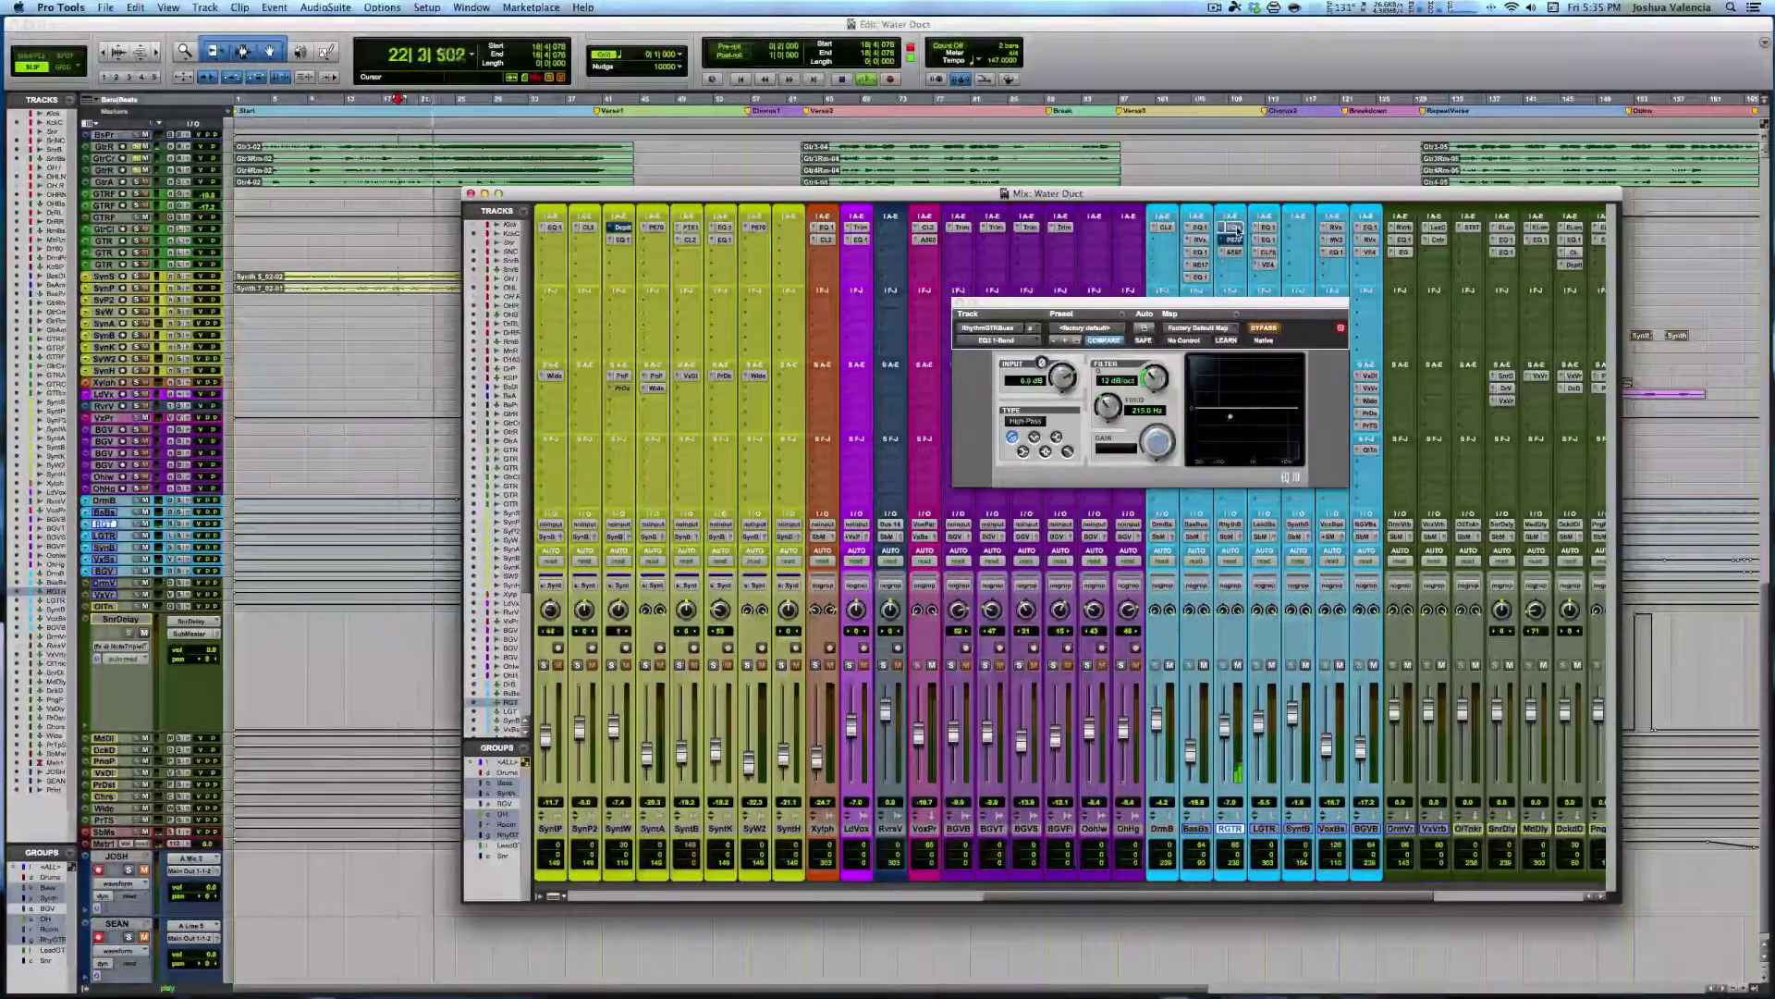
{"action": "left_click", "coordinate": [1237, 230], "text": "super"}
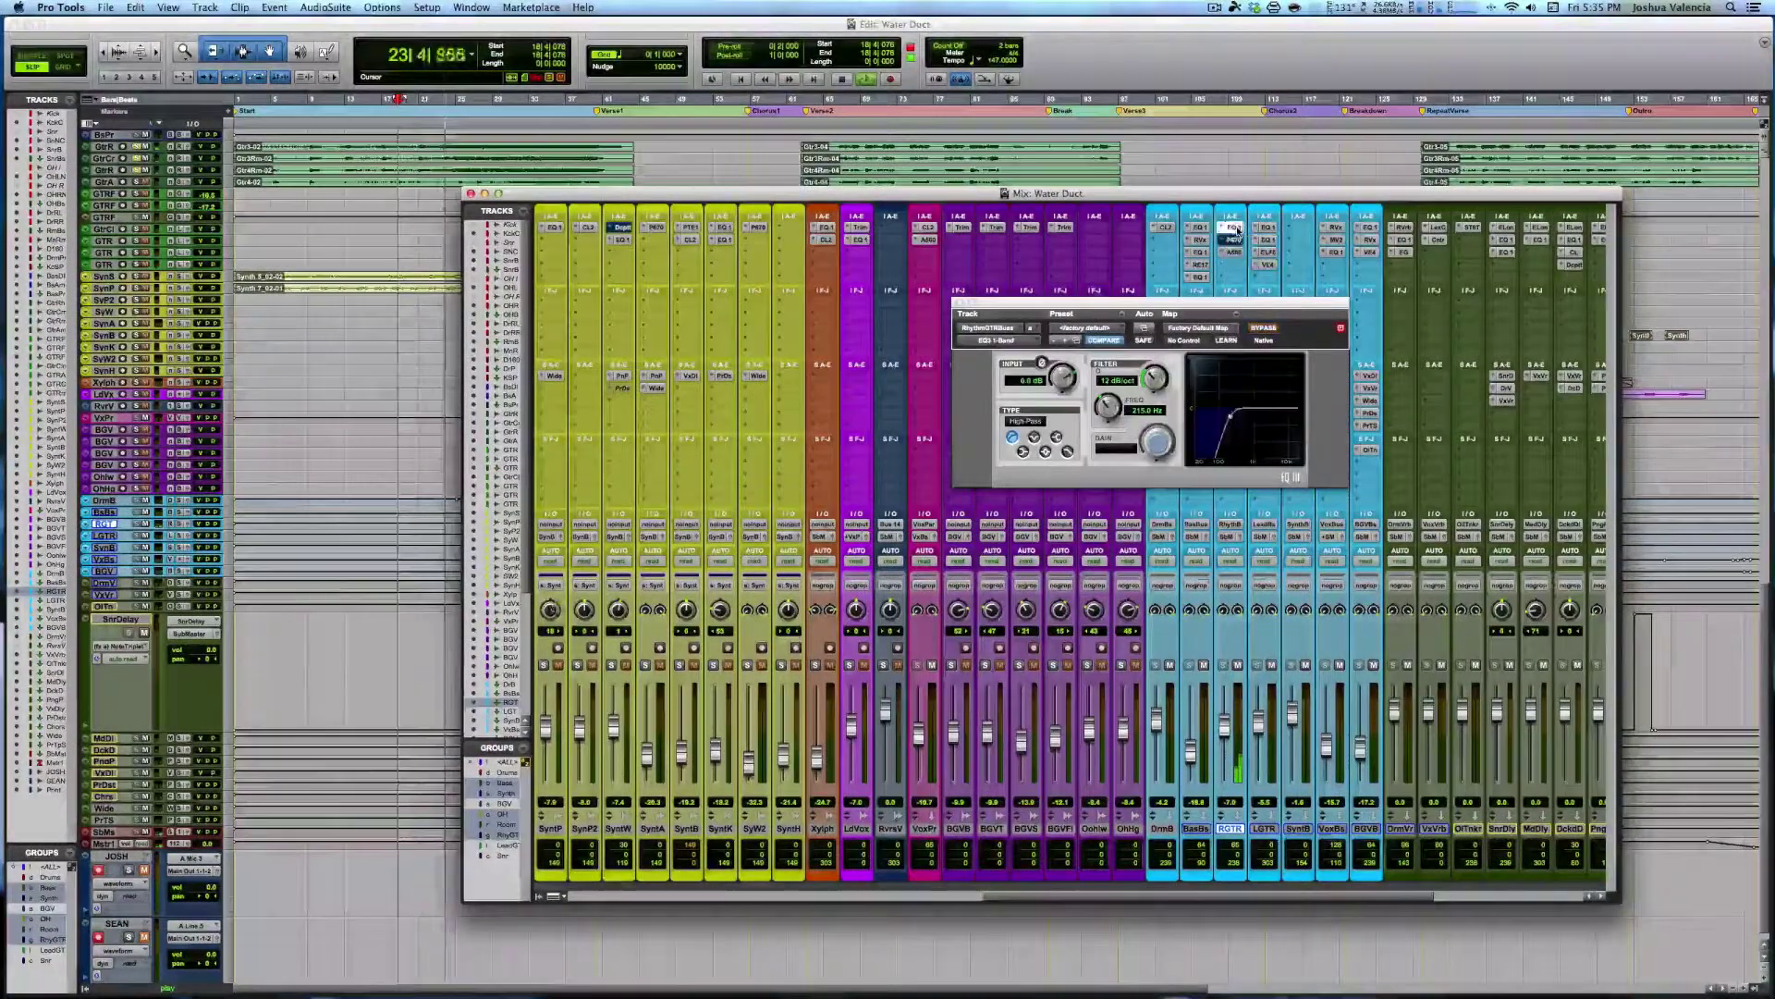
{"action": "key", "text": "space"}
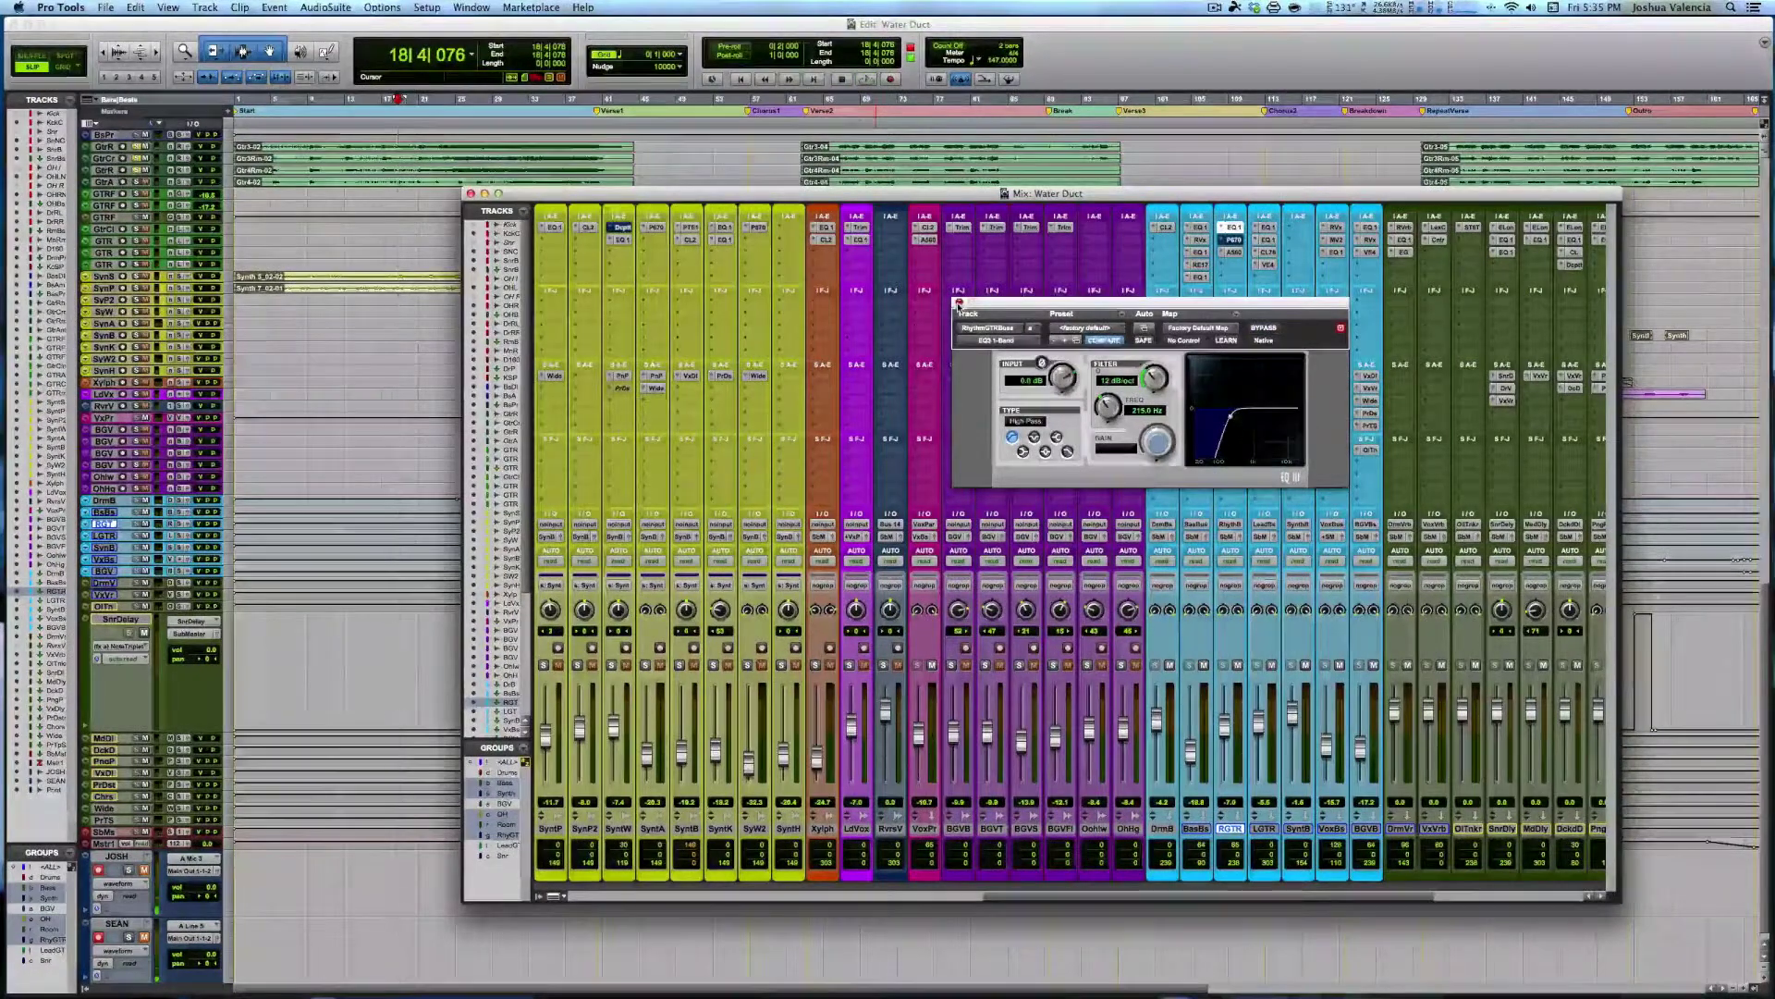
{"action": "left_click", "coordinate": [959, 302]}
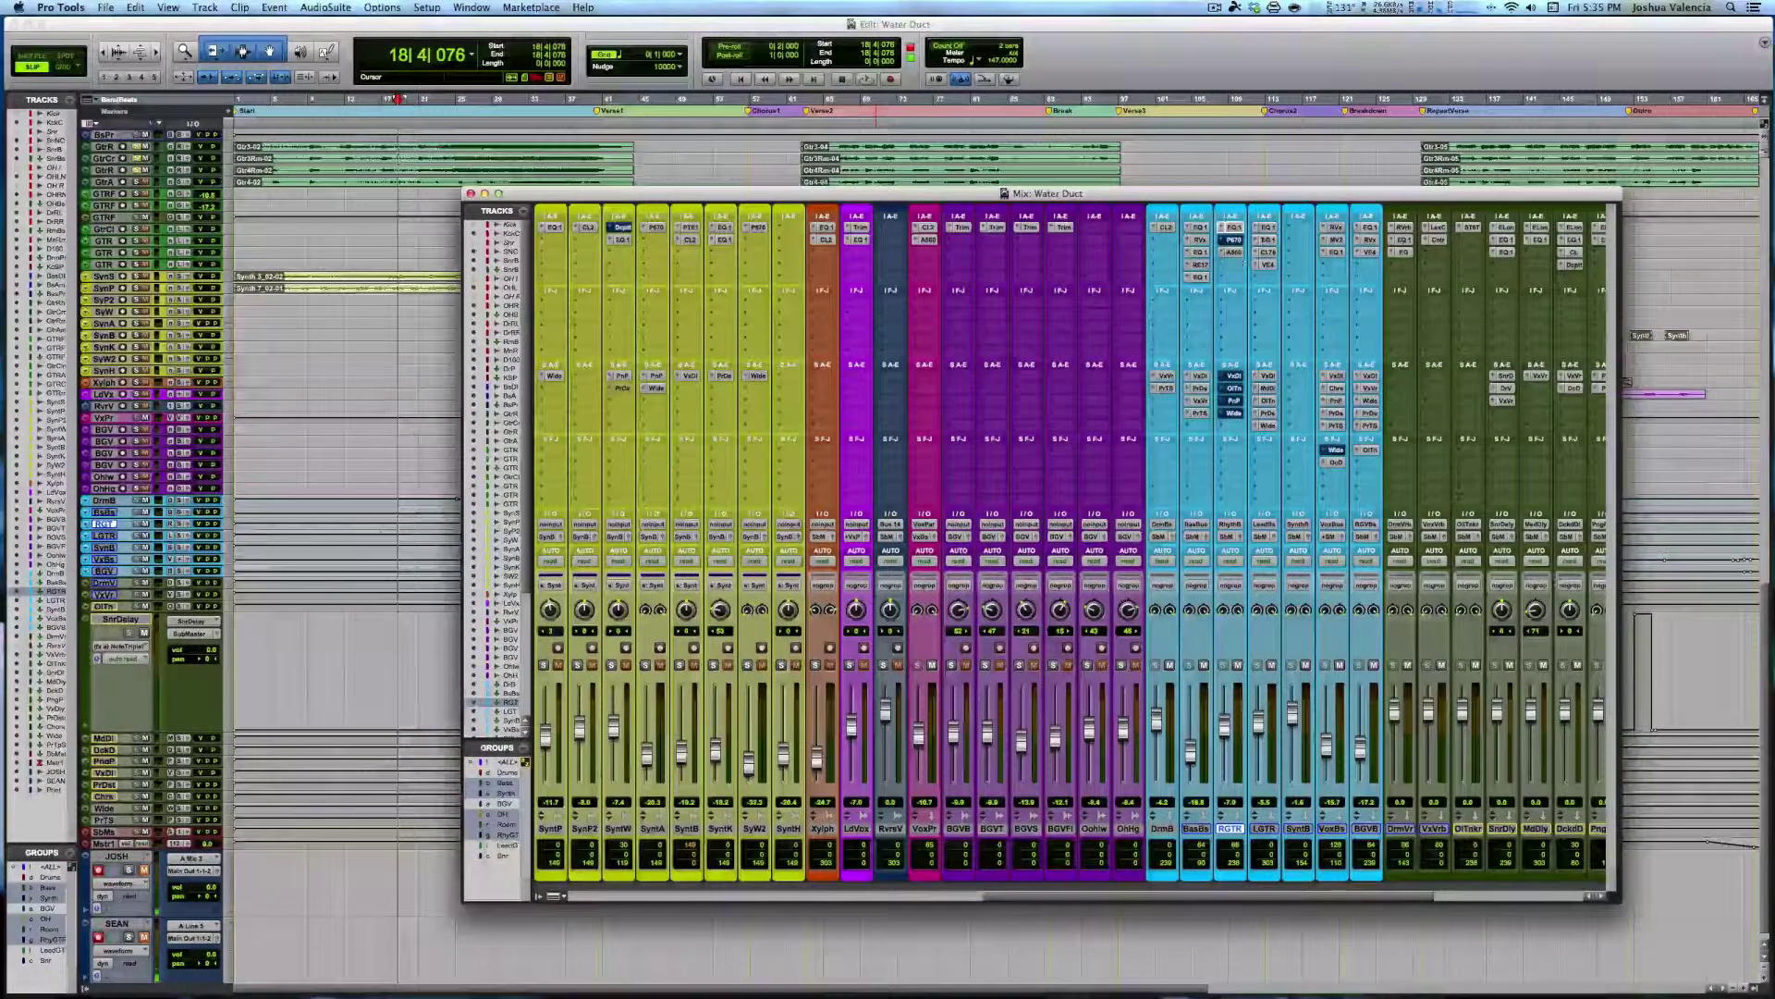
Reactivate the PuigChild 670 compressor on the RGTR bus and play the soloed guitars with the mixer hidden
{"action": "left_click", "coordinate": [1234, 241]}
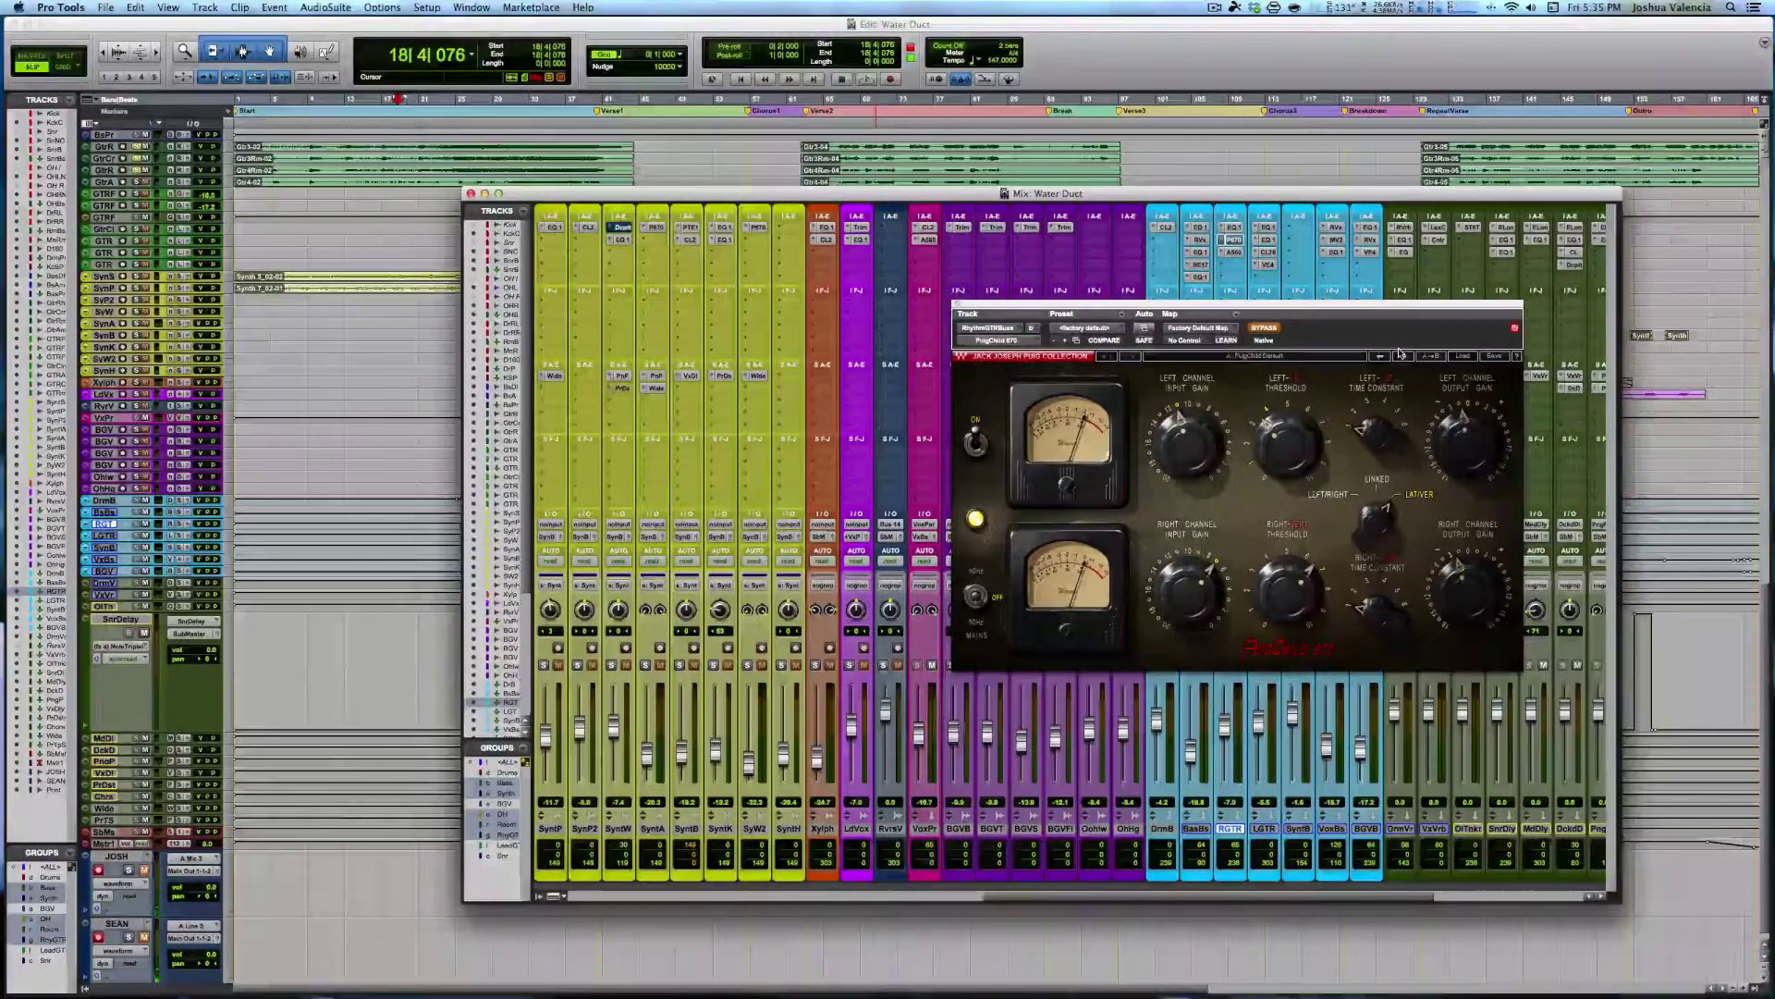
{"action": "left_click", "coordinate": [1265, 329]}
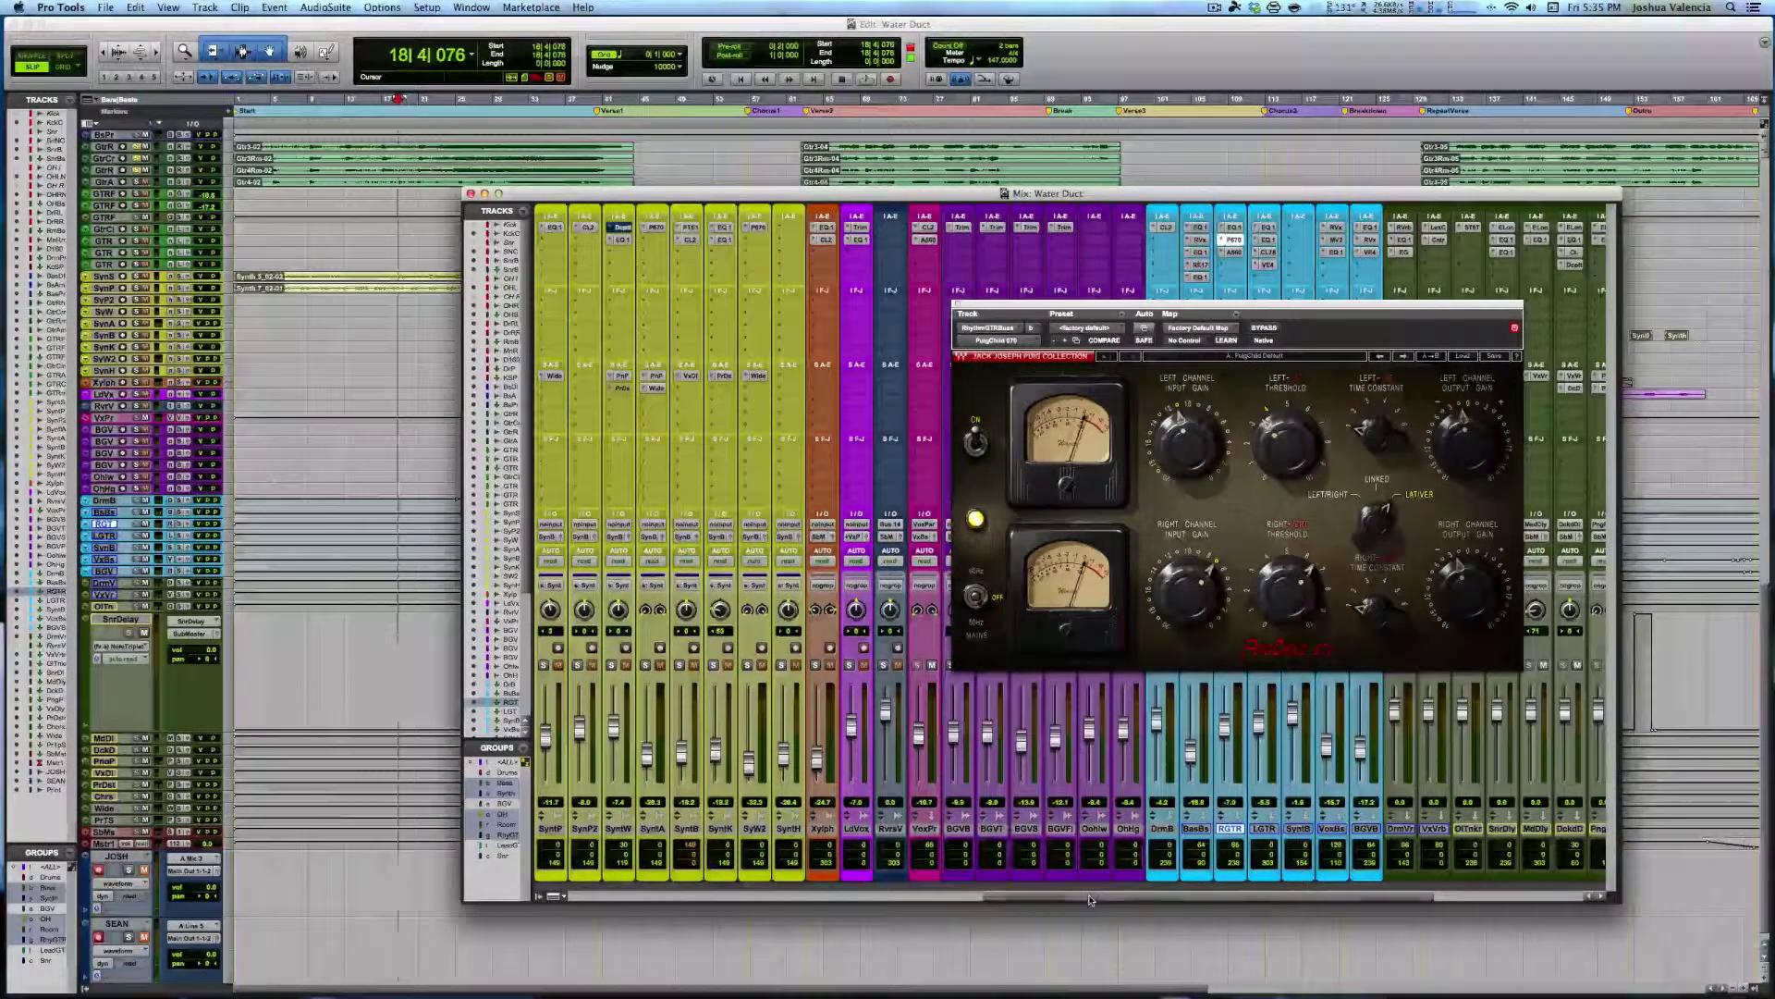
{"action": "left_click_drag", "start_coordinate": [1090, 900], "coordinate": [860, 881]}
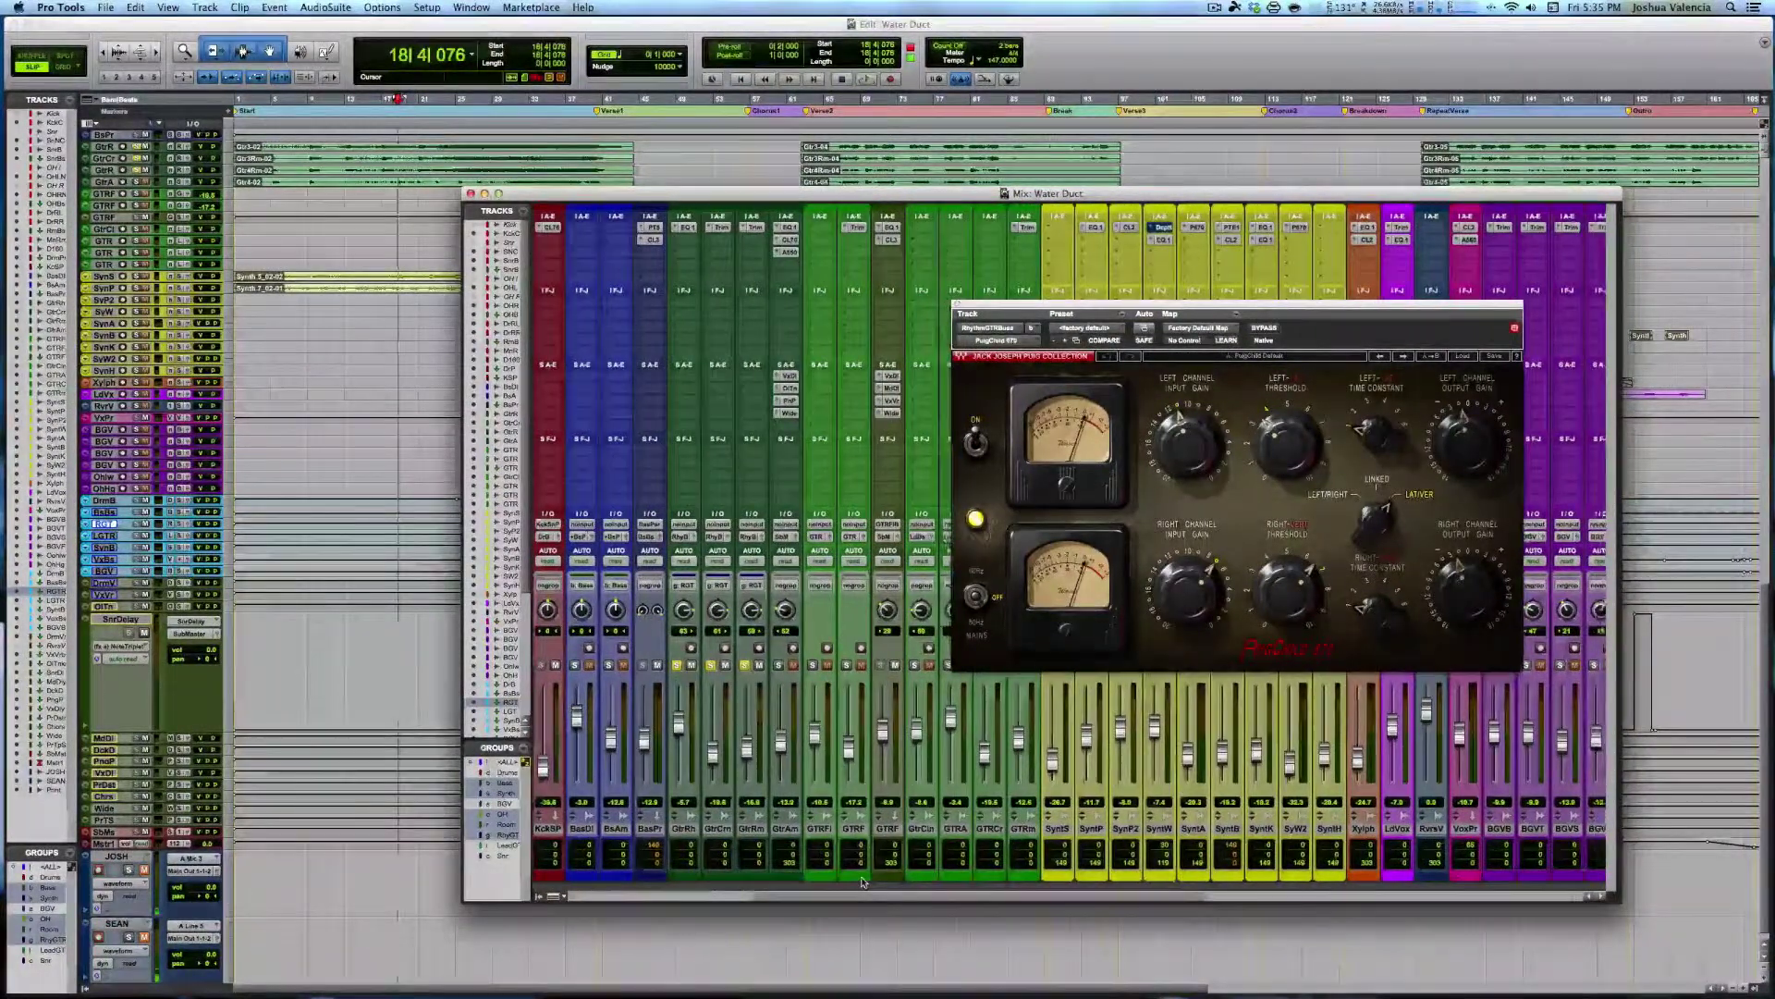
{"action": "left_click_drag", "start_coordinate": [862, 881], "coordinate": [1089, 907]}
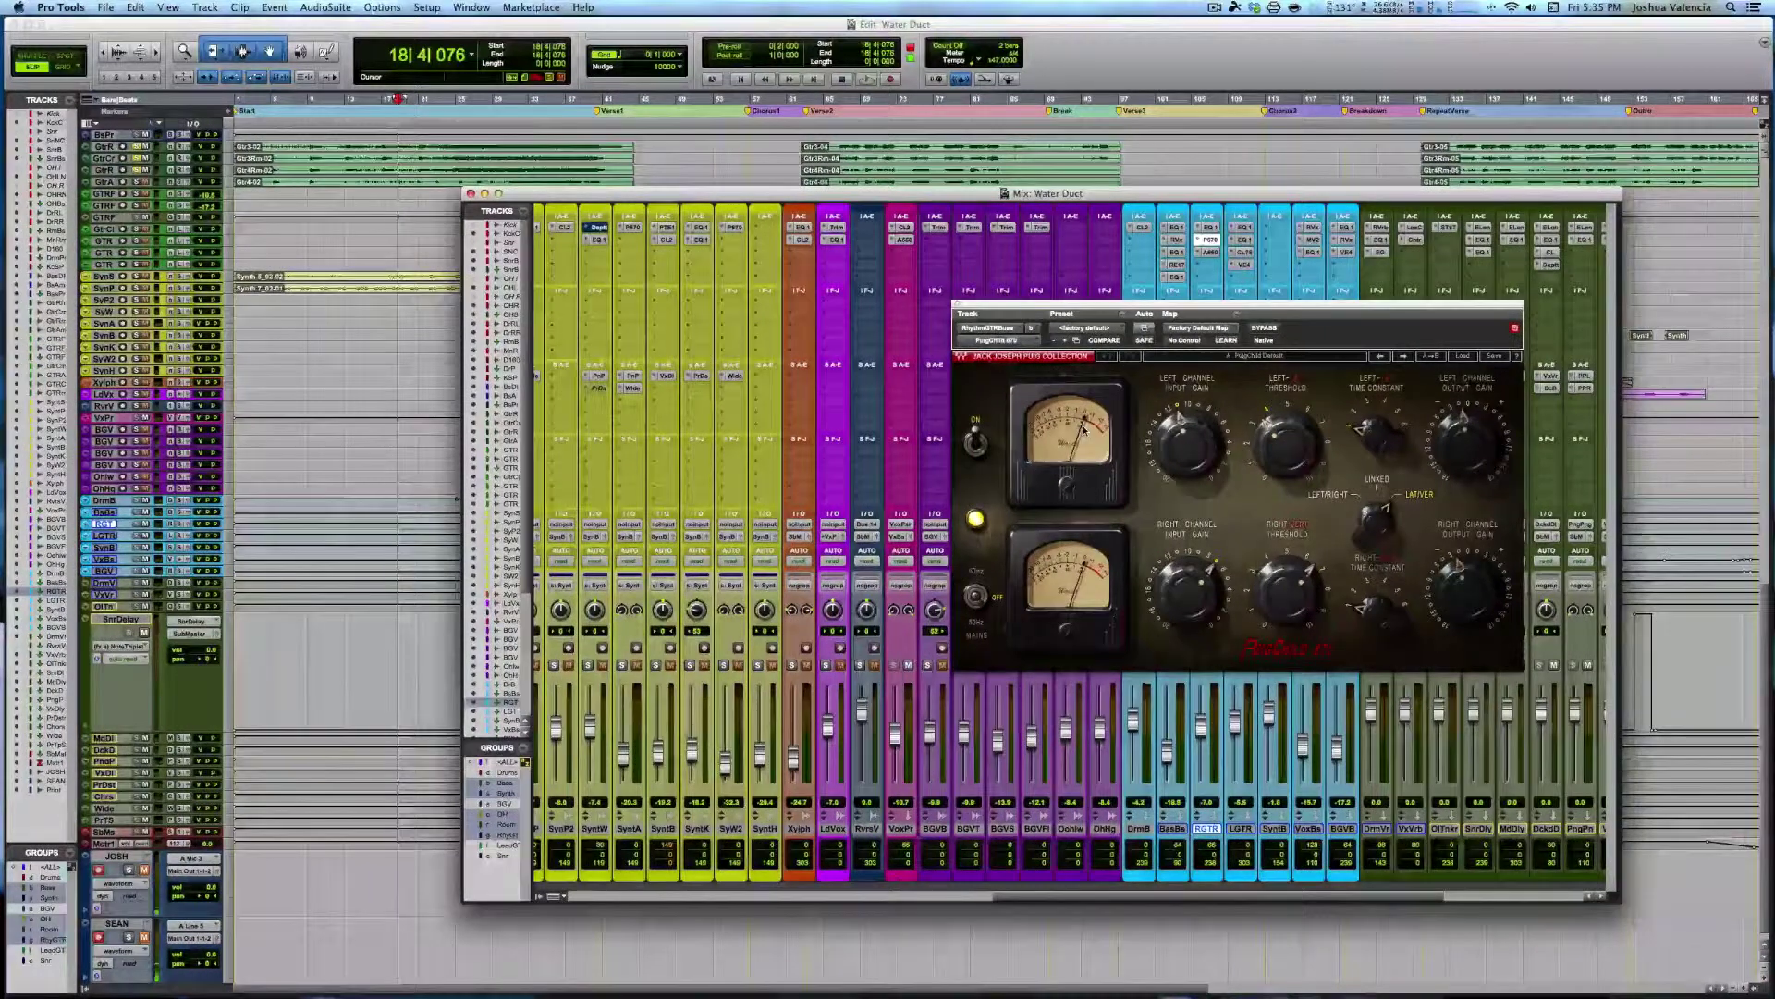
{"action": "key", "text": "space"}
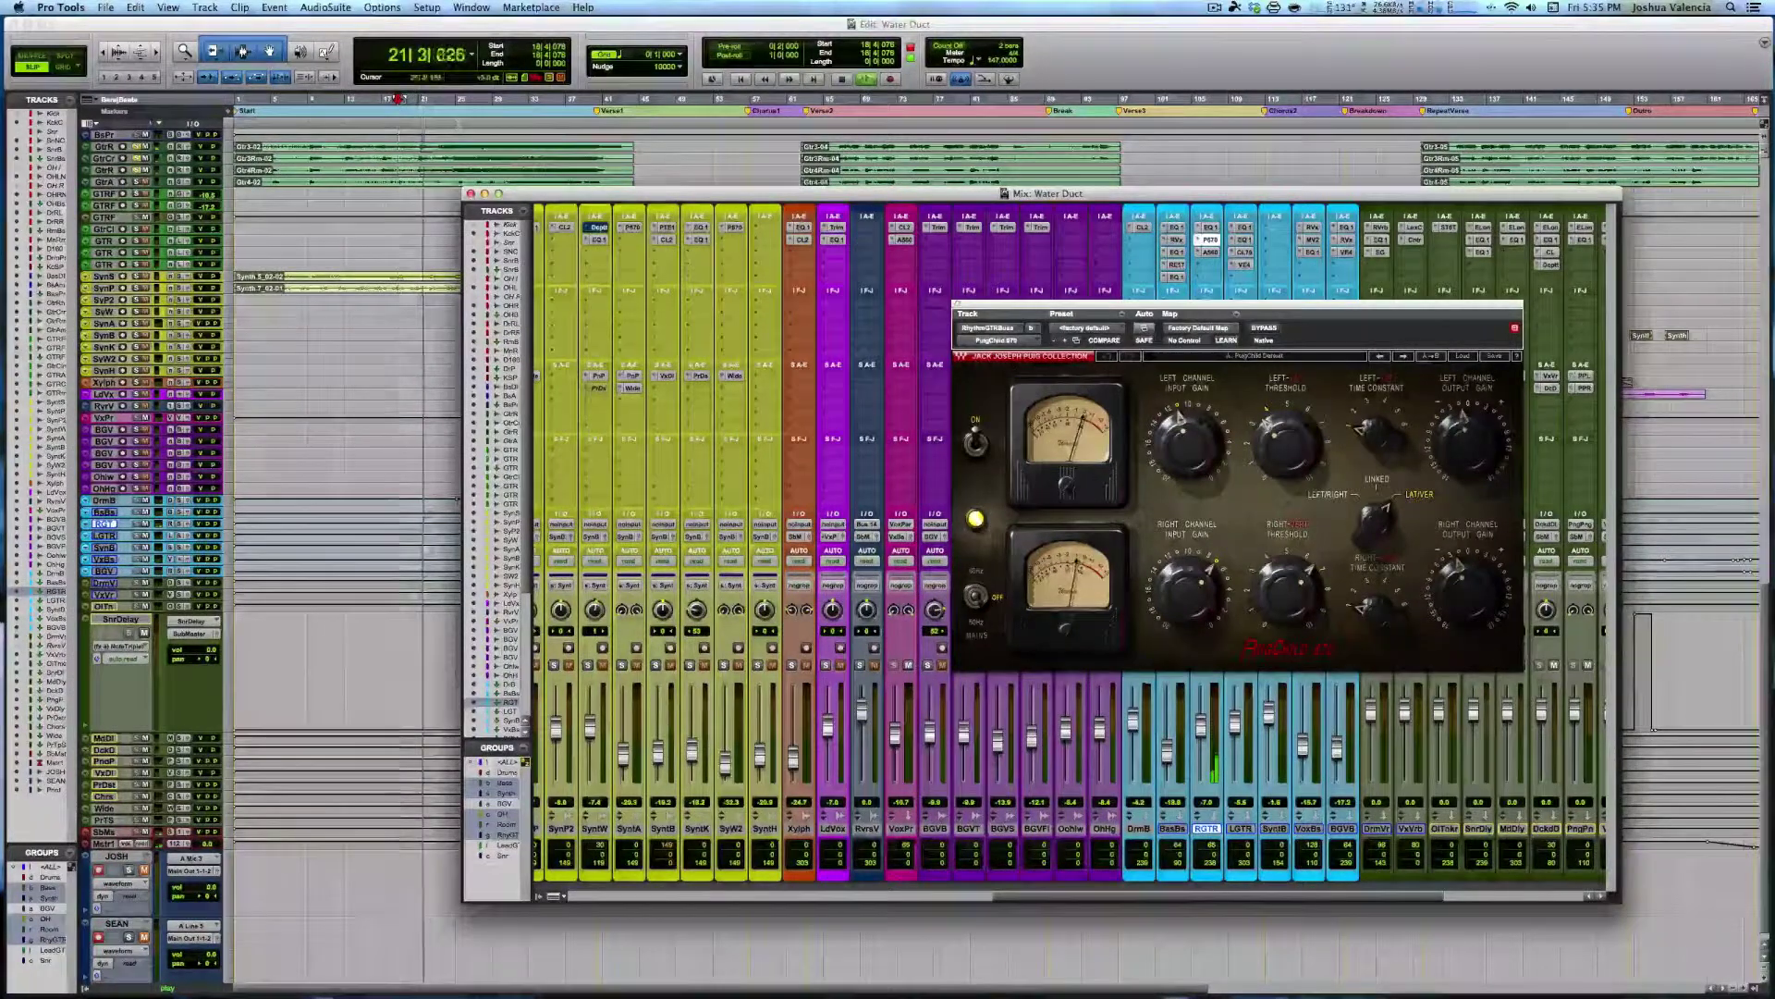
{"action": "key", "text": "super+equal"}
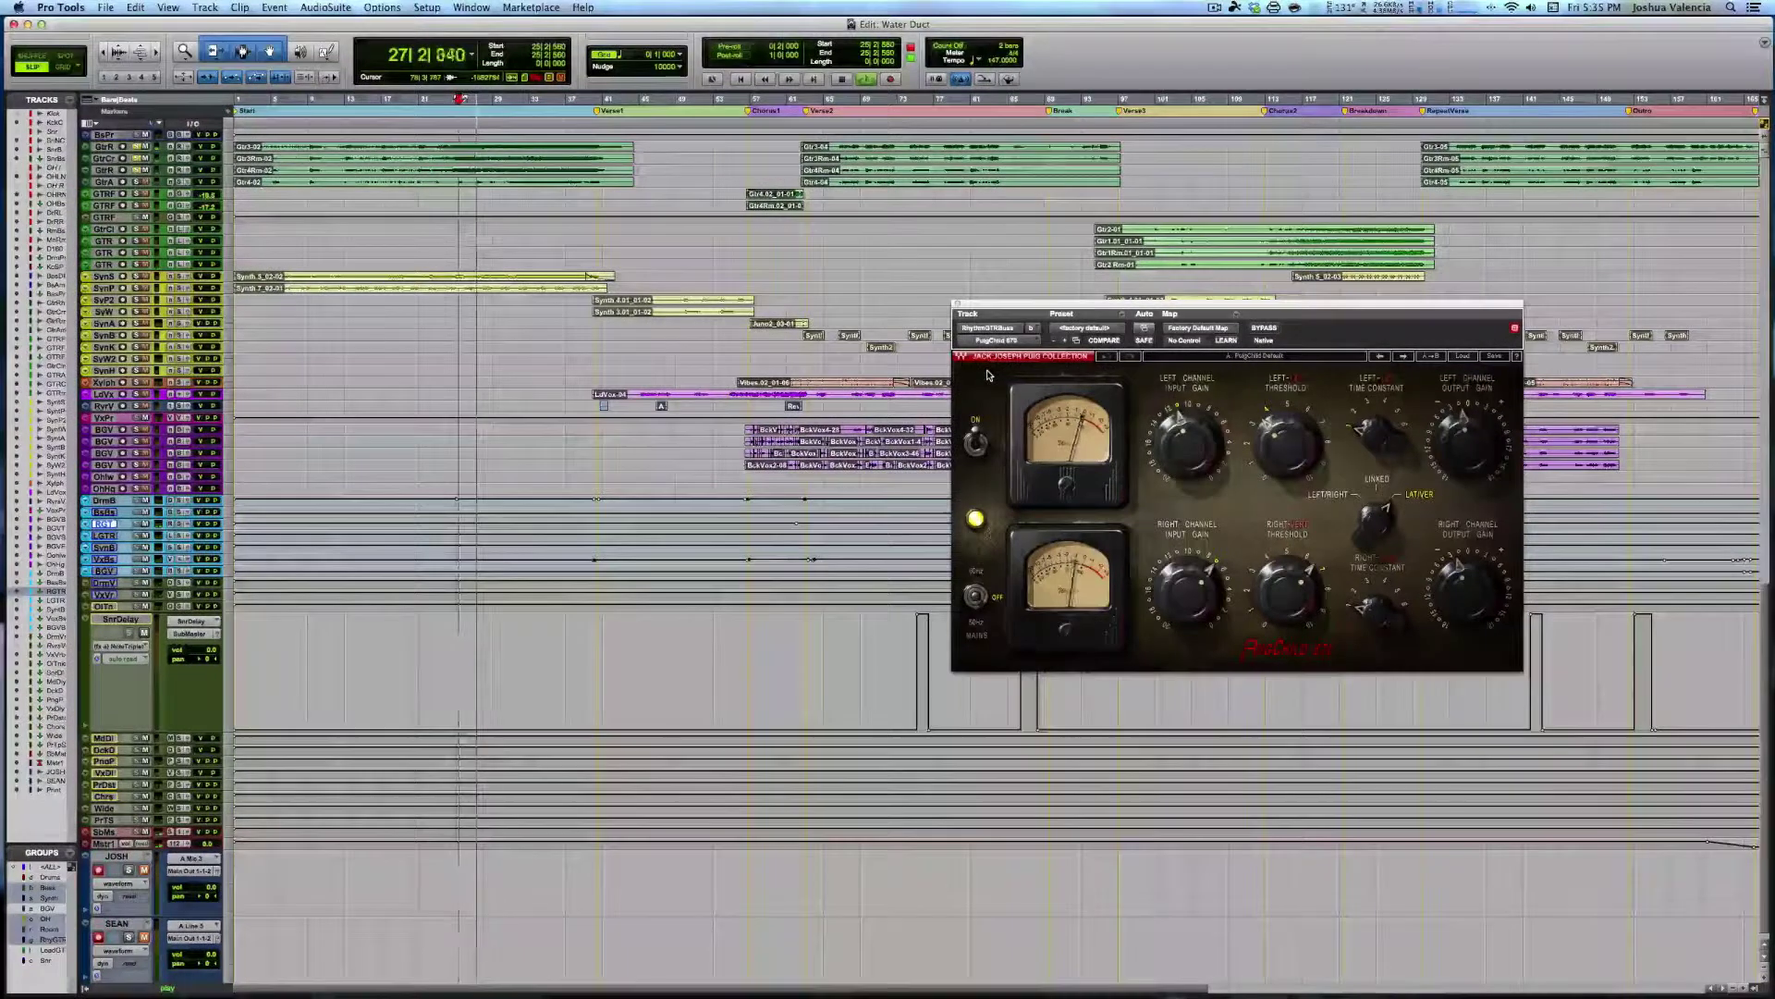
Stop playback, close the PuigChild 670 and examine which parameters of the RGTR bus's API-560 are enabled for automation
{"action": "key", "text": "super+equal"}
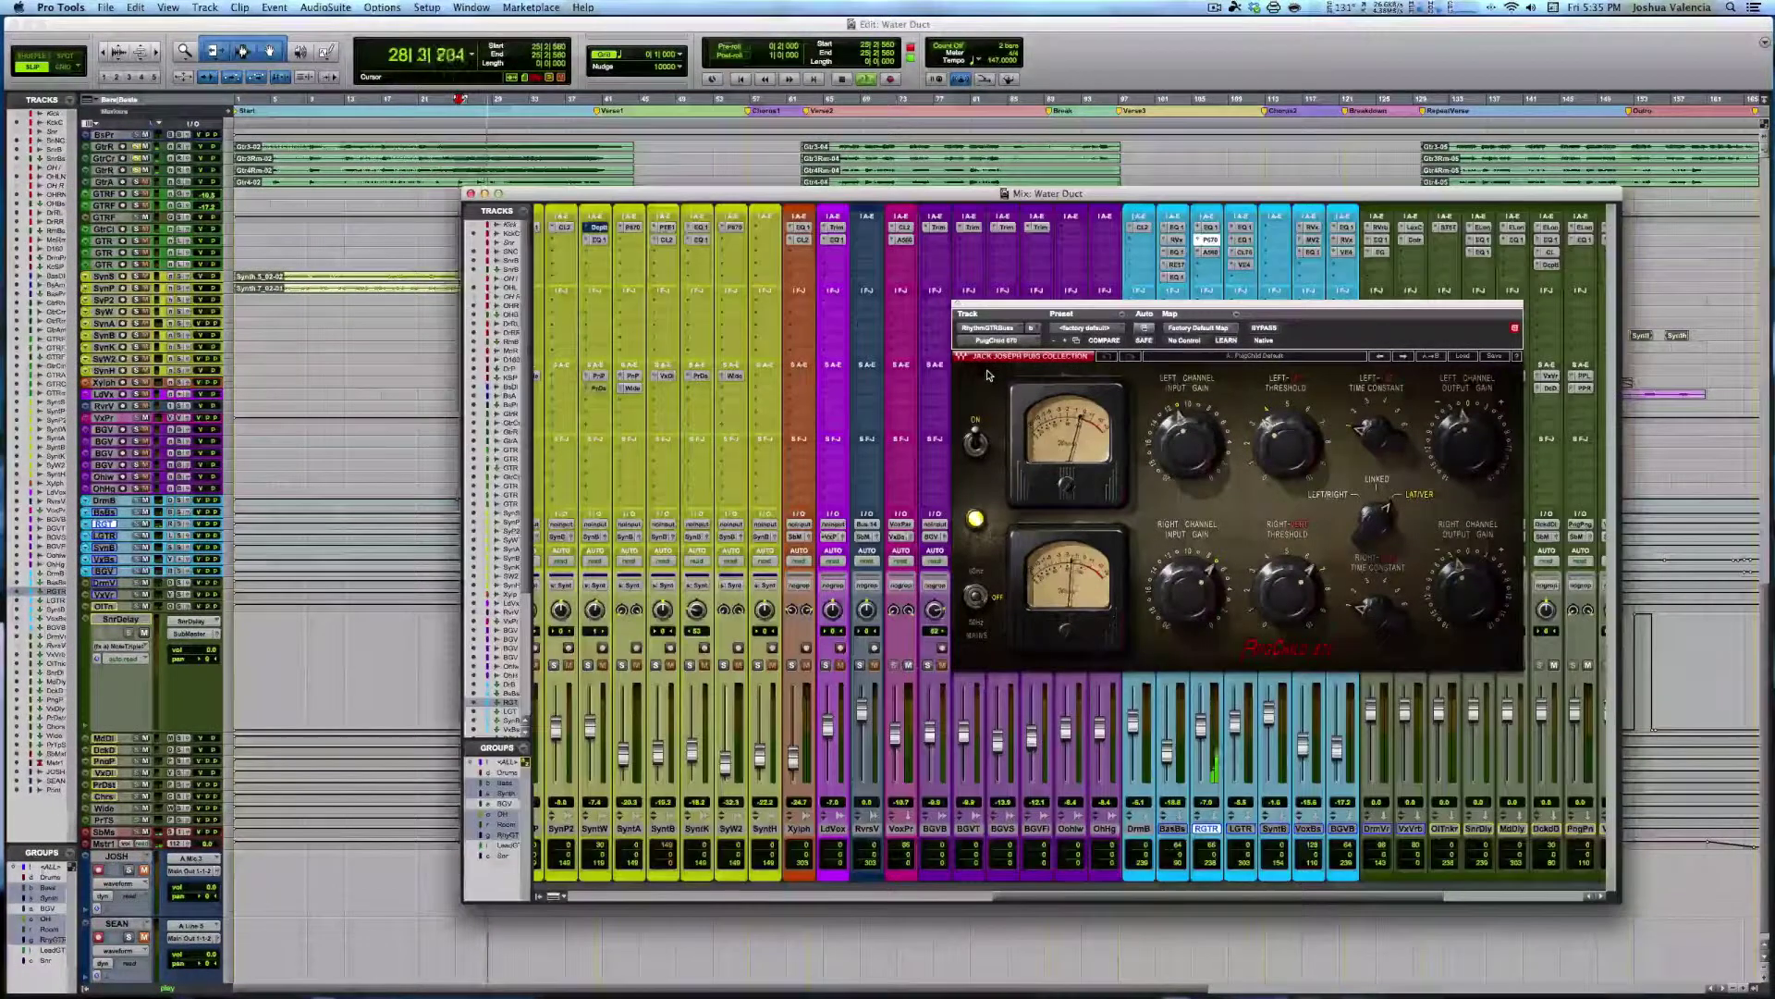
{"action": "key", "text": "space"}
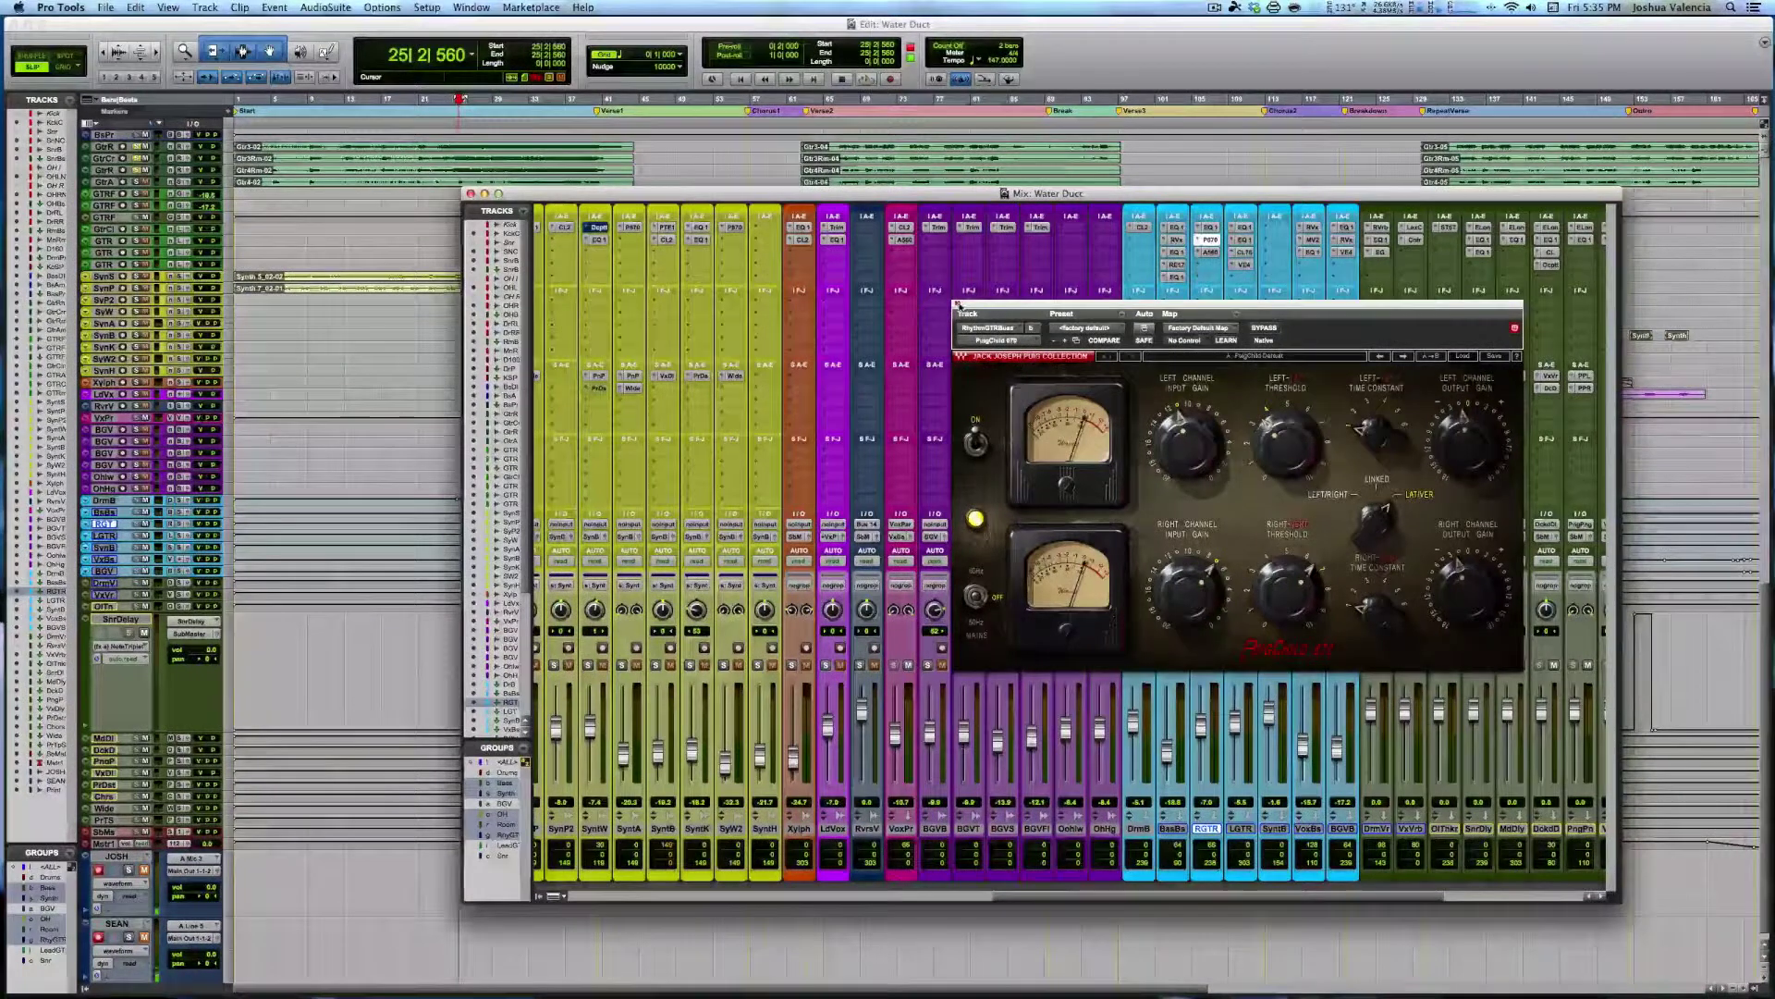
{"action": "left_click", "coordinate": [957, 306]}
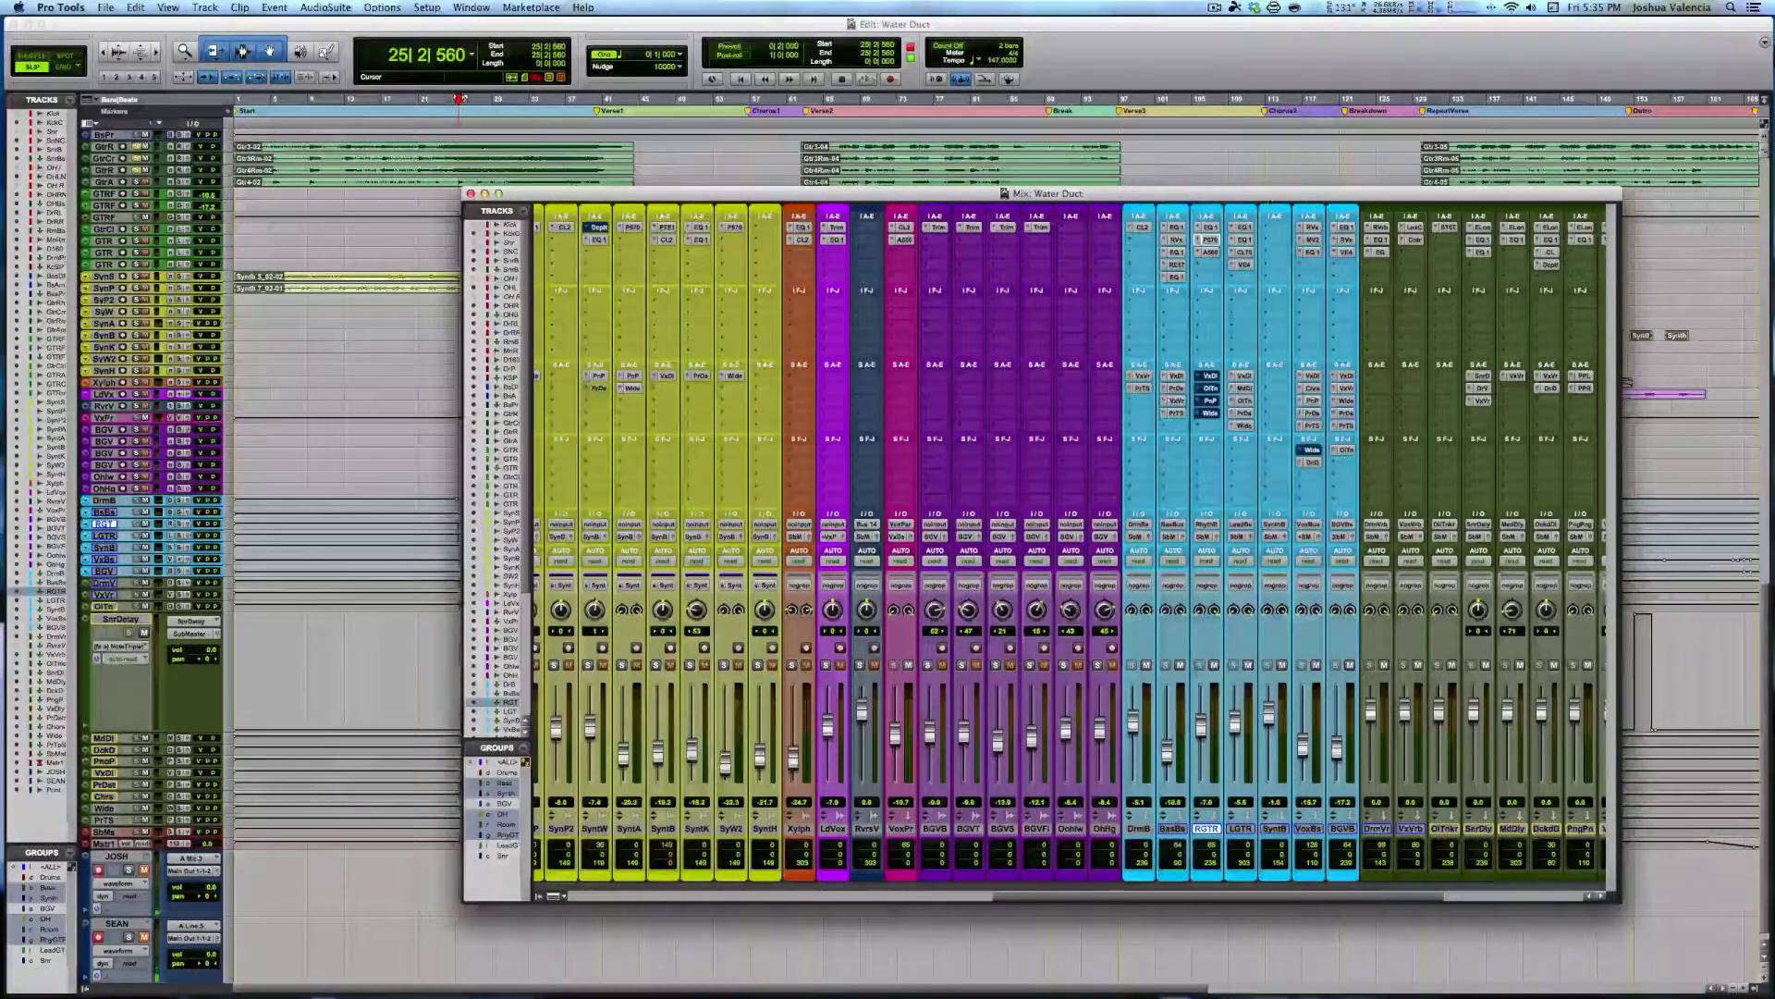
{"action": "left_click", "coordinate": [1210, 253]}
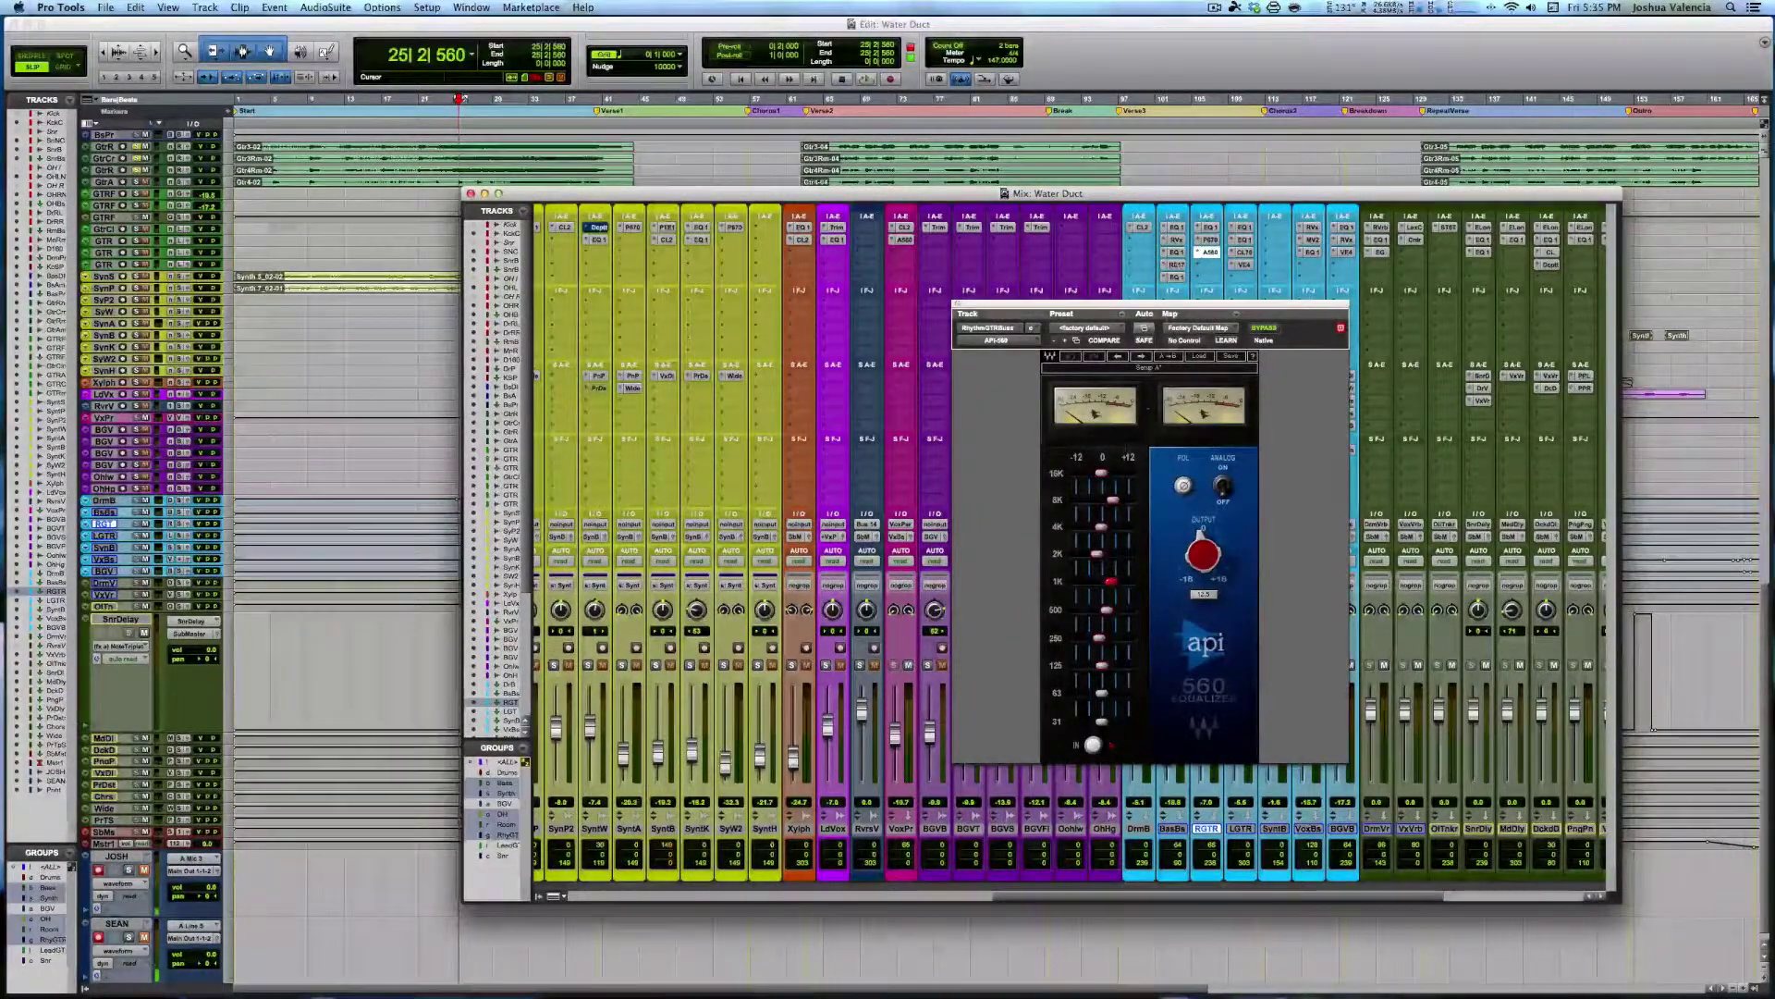
{"action": "left_click", "coordinate": [1143, 329]}
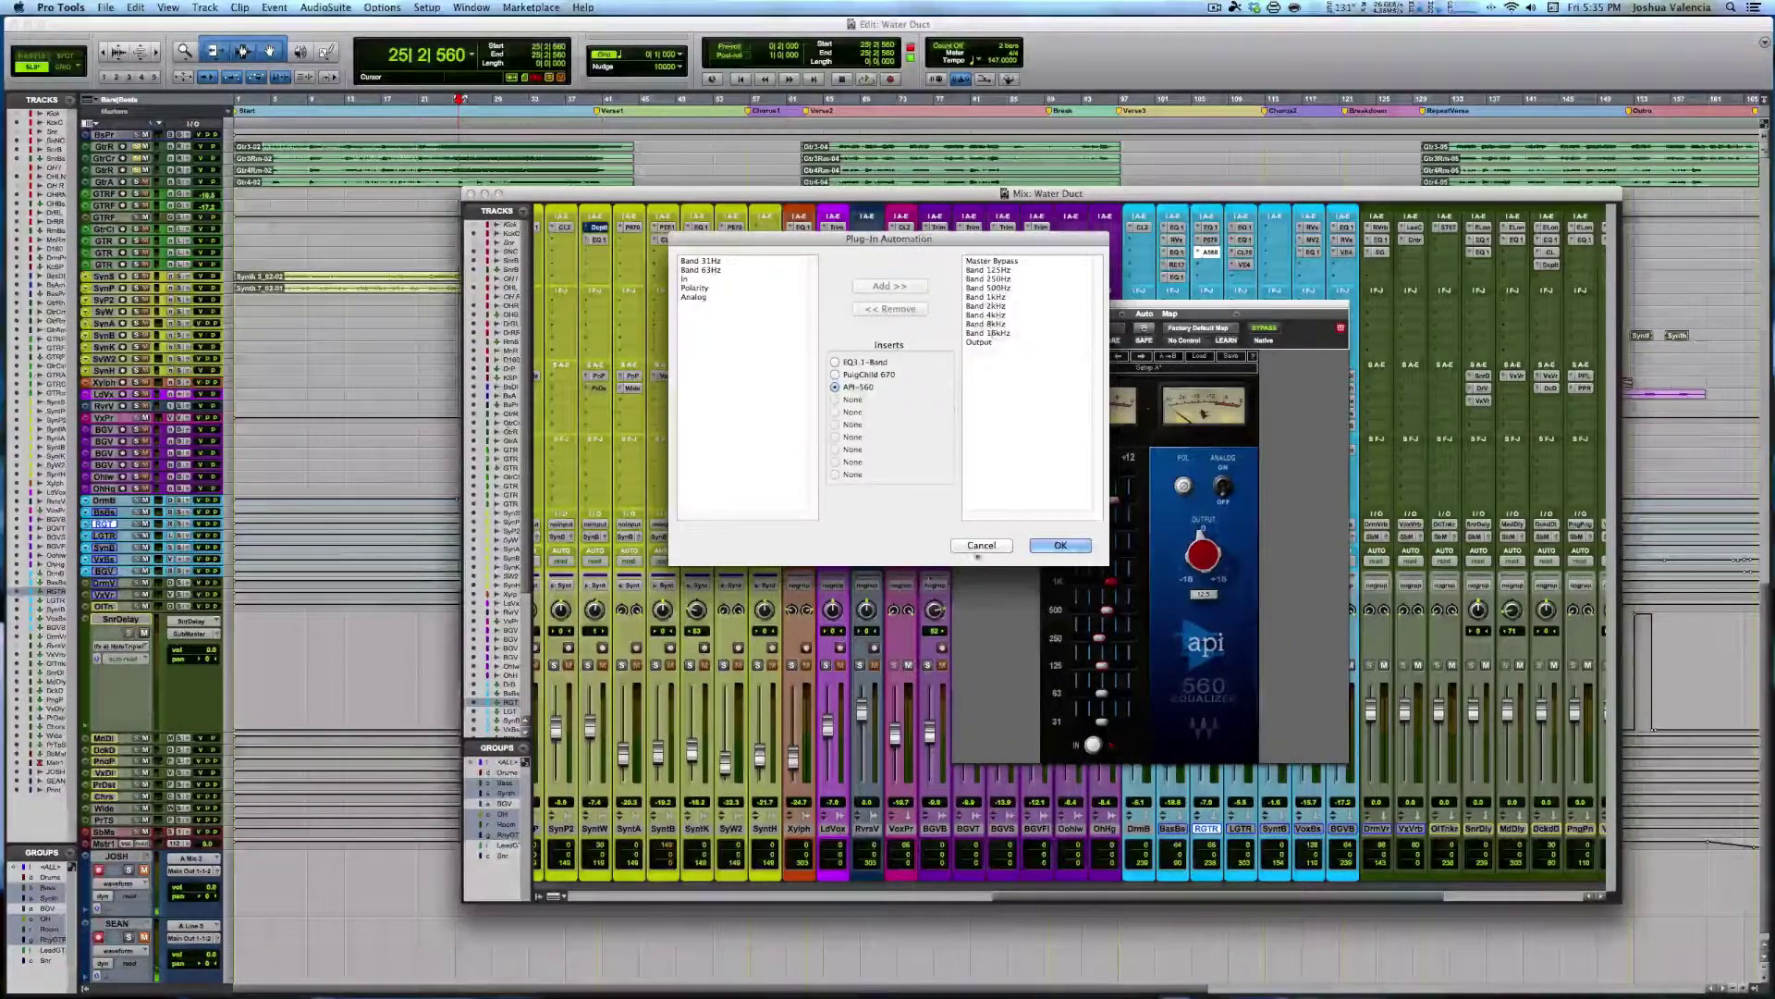
{"action": "left_click", "coordinate": [979, 544]}
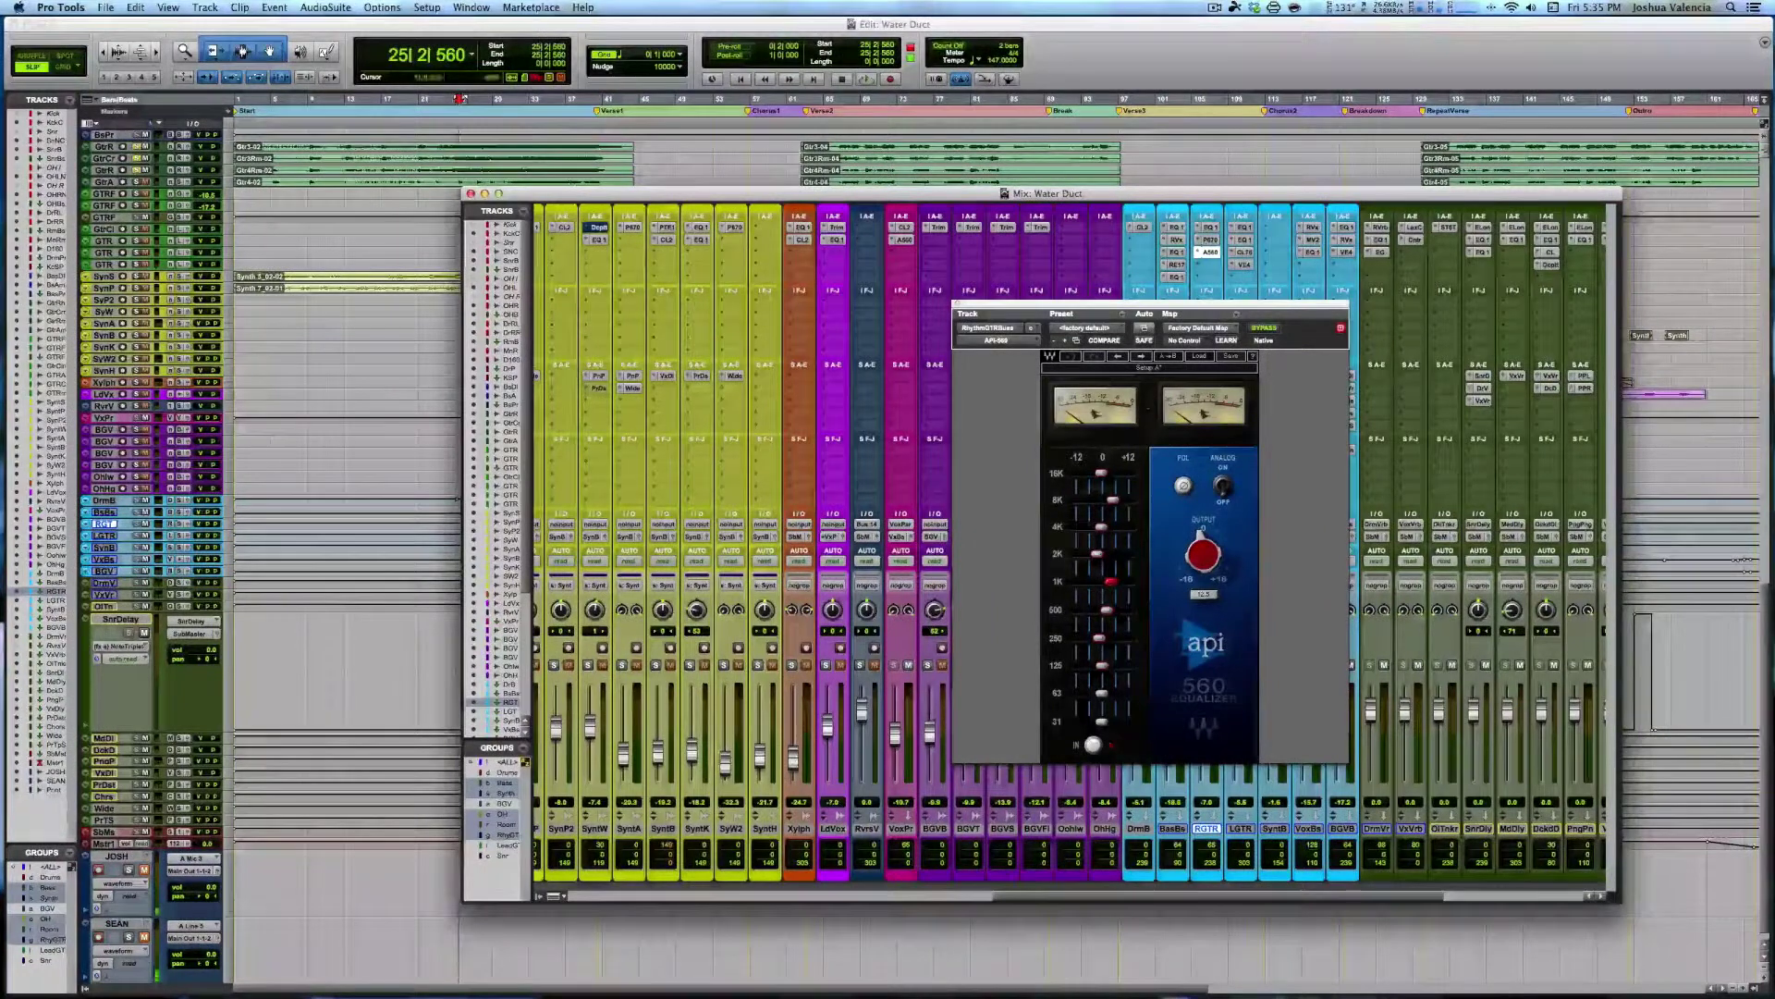
Move the playhead between the intro, Verse 2 and the repeated verse to compare the API-560's automated settings
{"action": "left_click", "coordinate": [338, 127]}
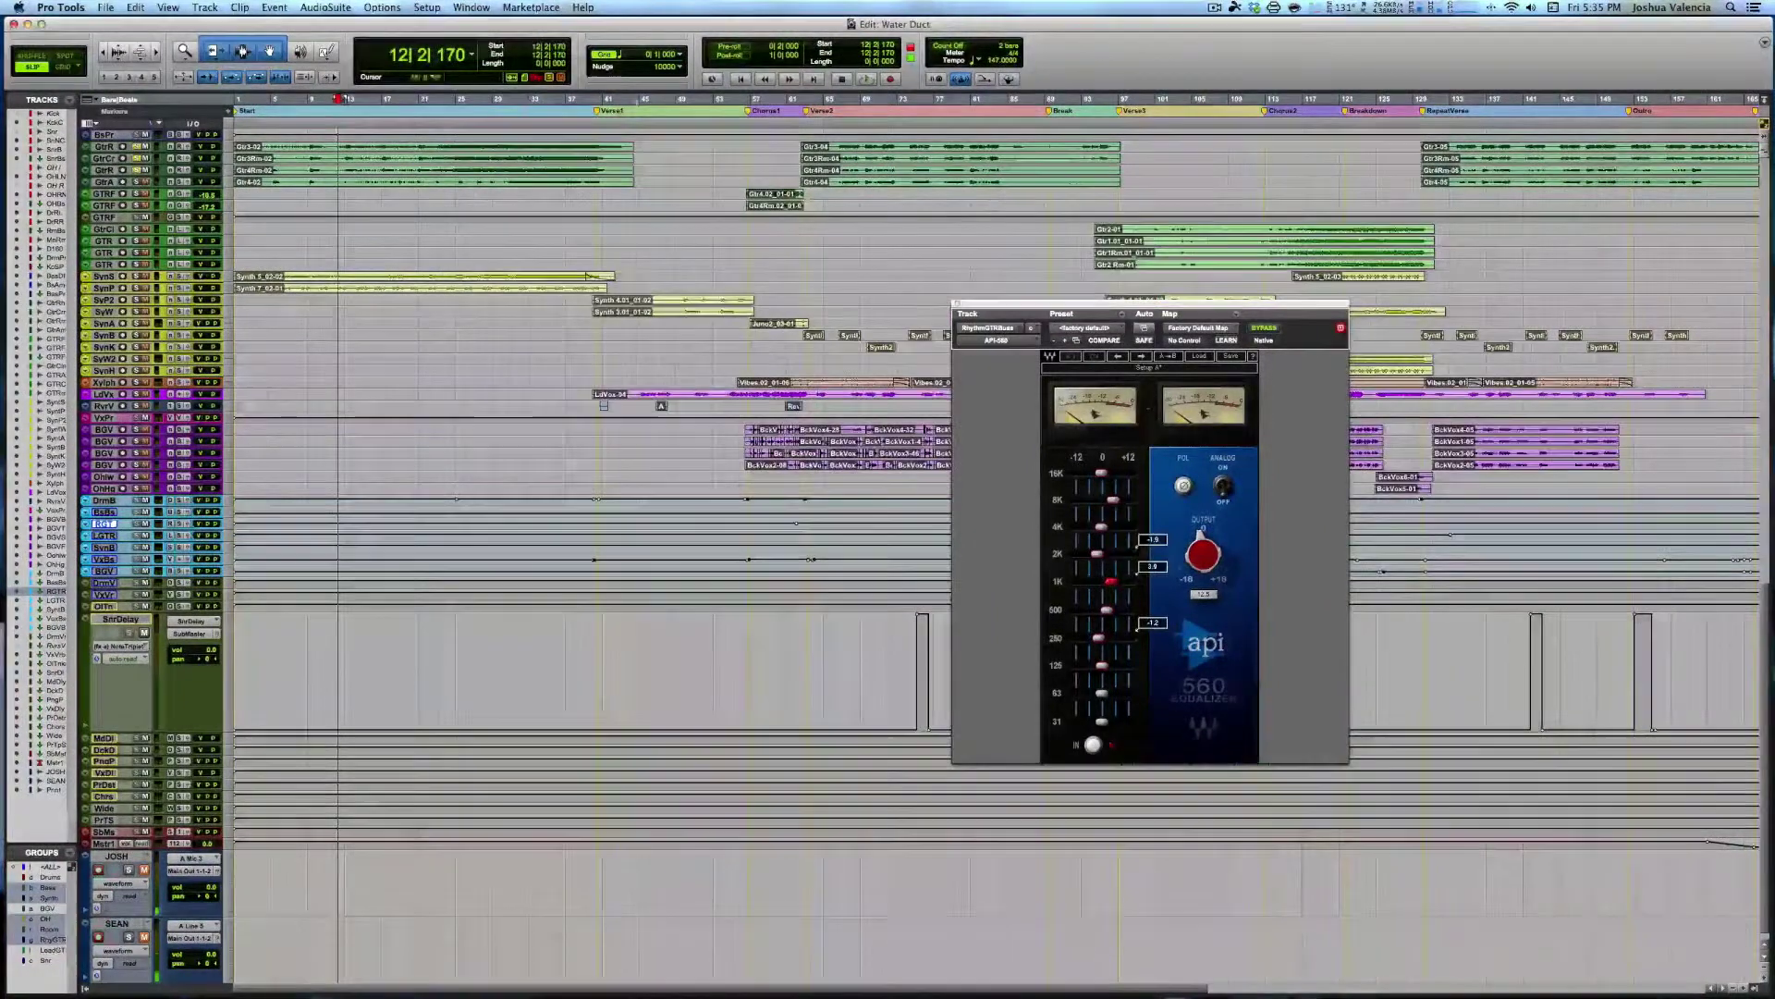
{"action": "left_click", "coordinate": [843, 111]}
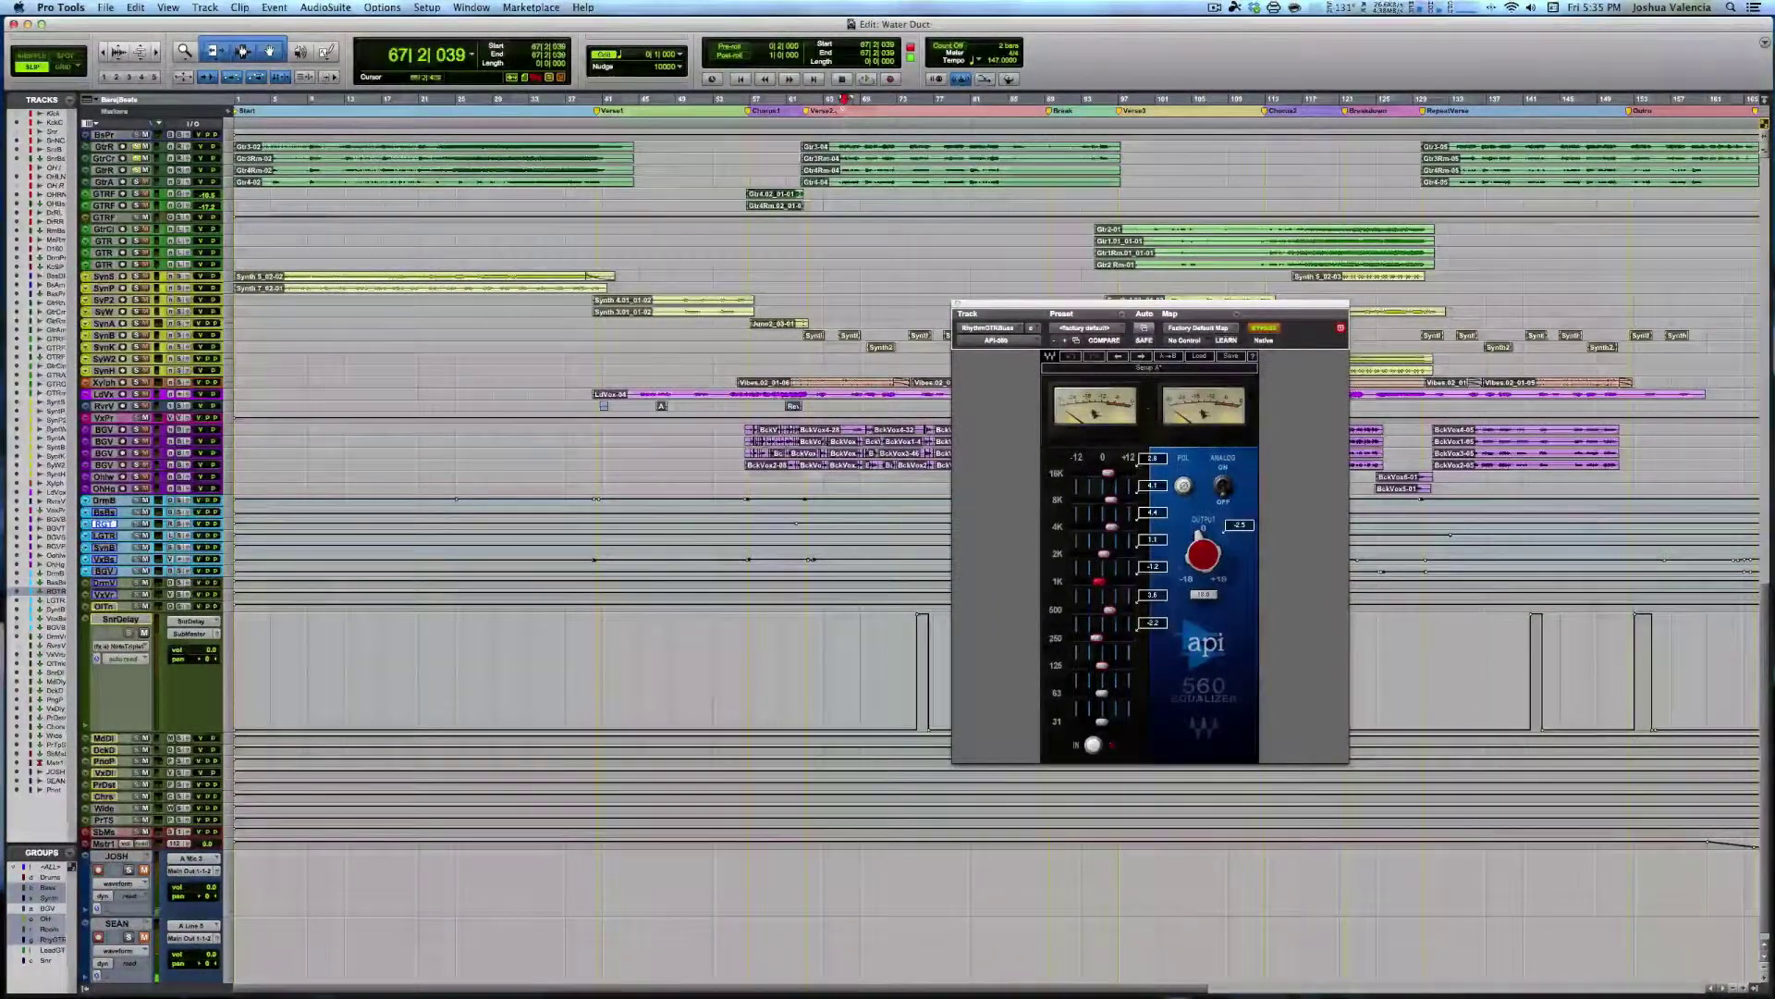
{"action": "left_click", "coordinate": [1476, 123]}
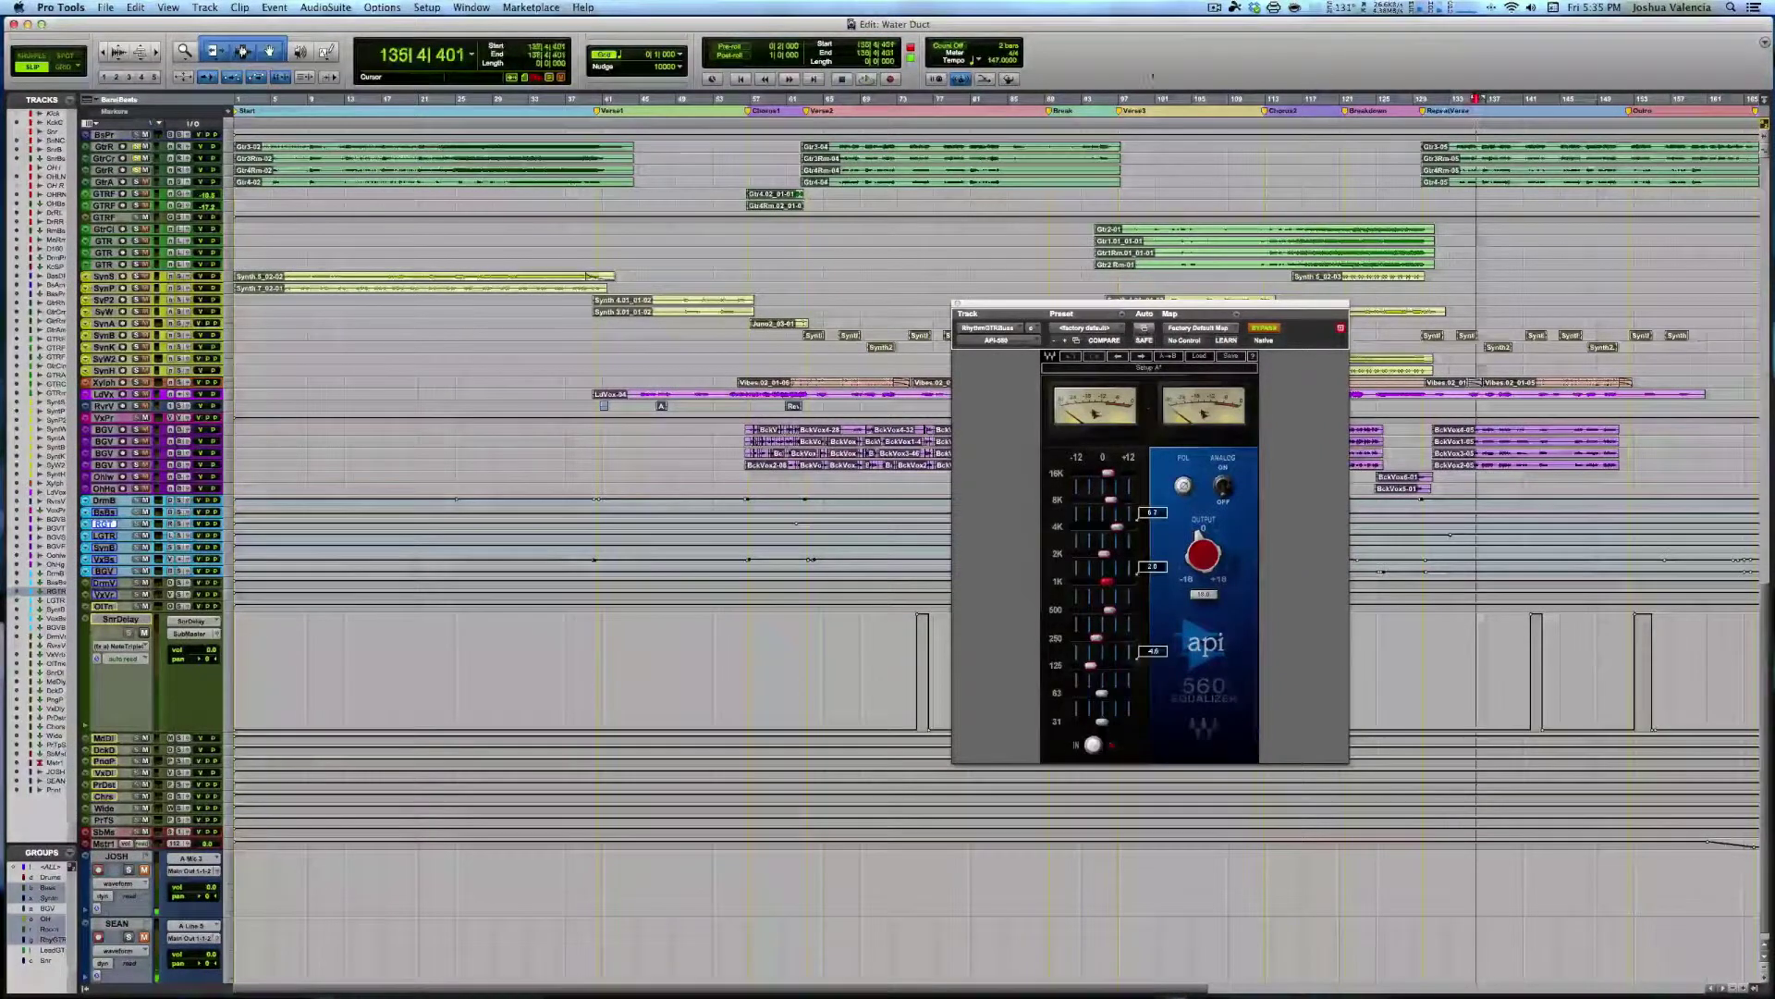
{"action": "left_click", "coordinate": [338, 124]}
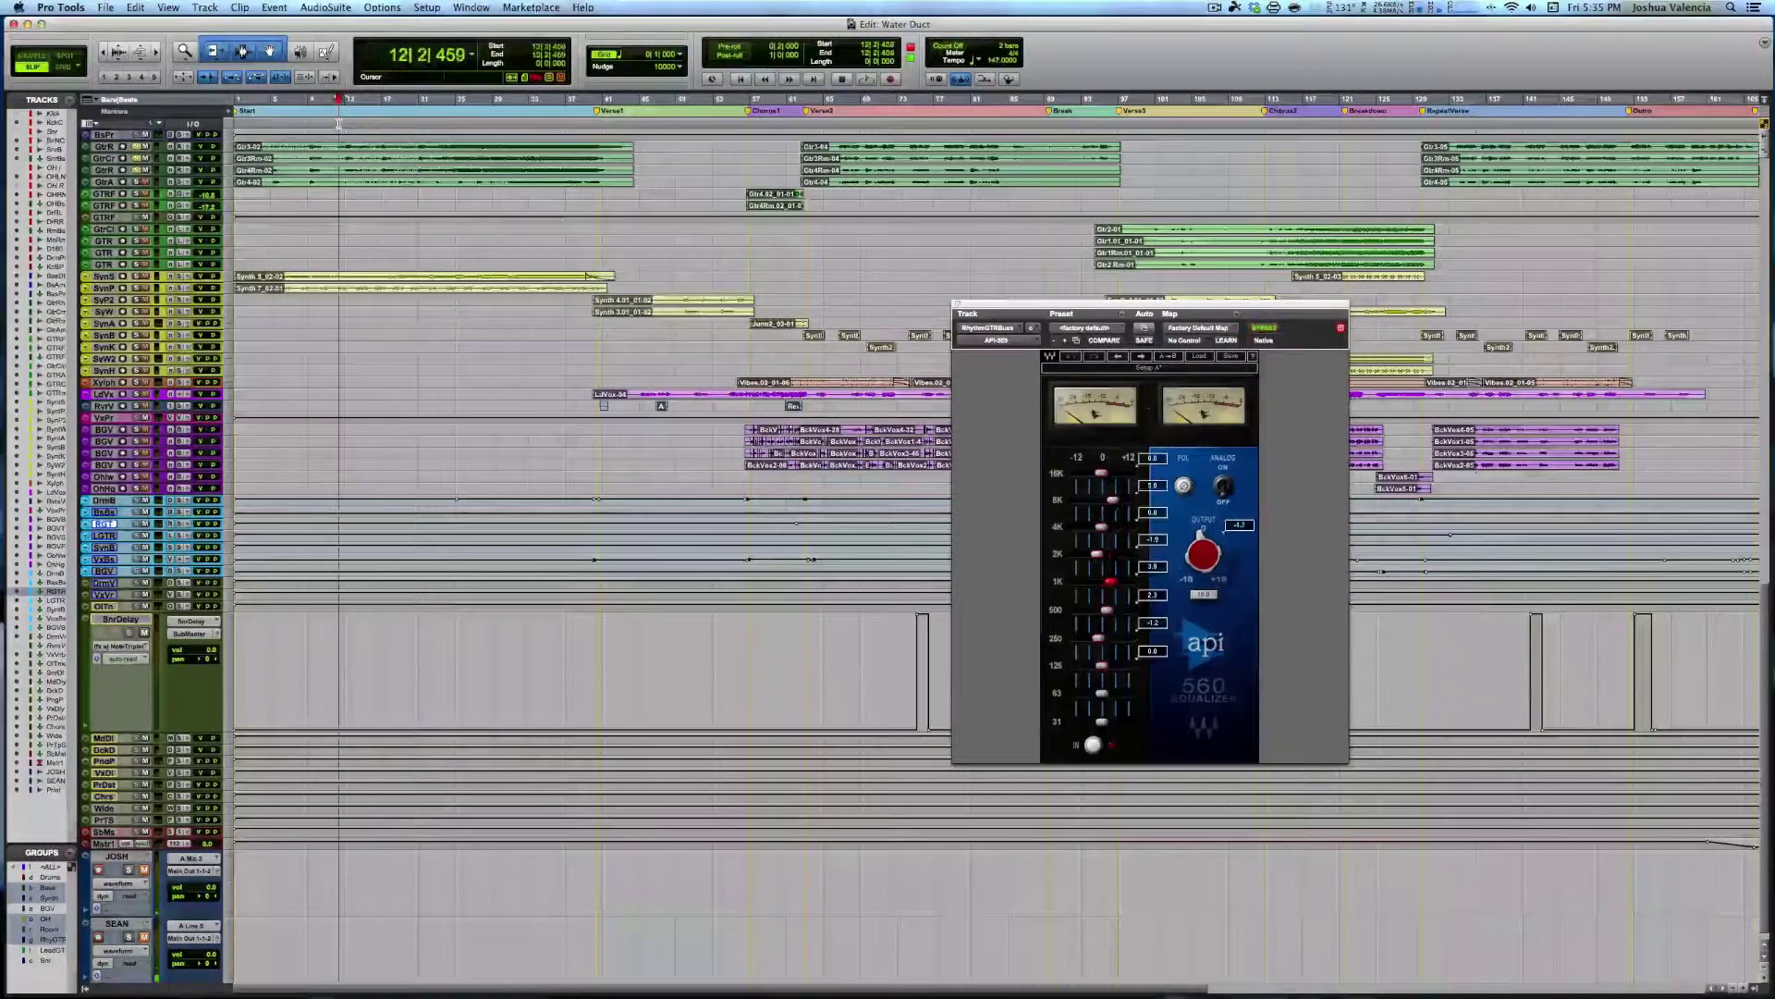
Play the soloed guitars in the intro, Verse 2 and the repeated verse to hear the API-560's automation
{"action": "key", "text": "space"}
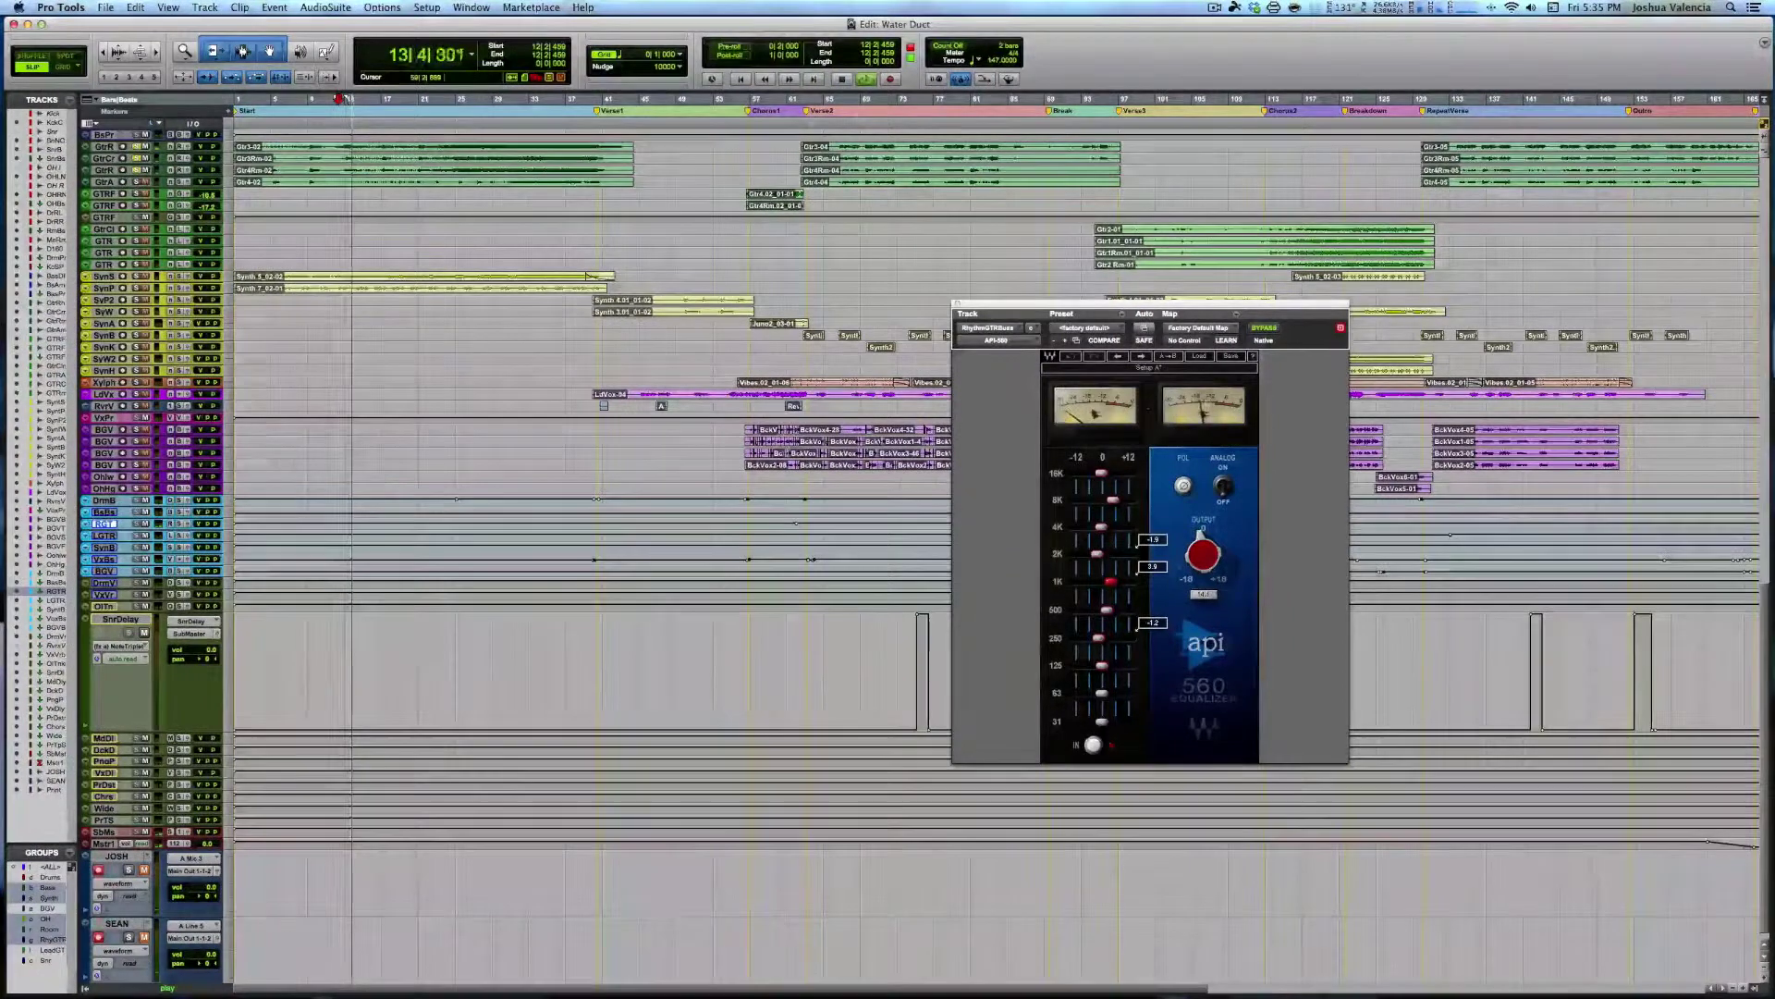
{"action": "left_click", "coordinate": [863, 121]}
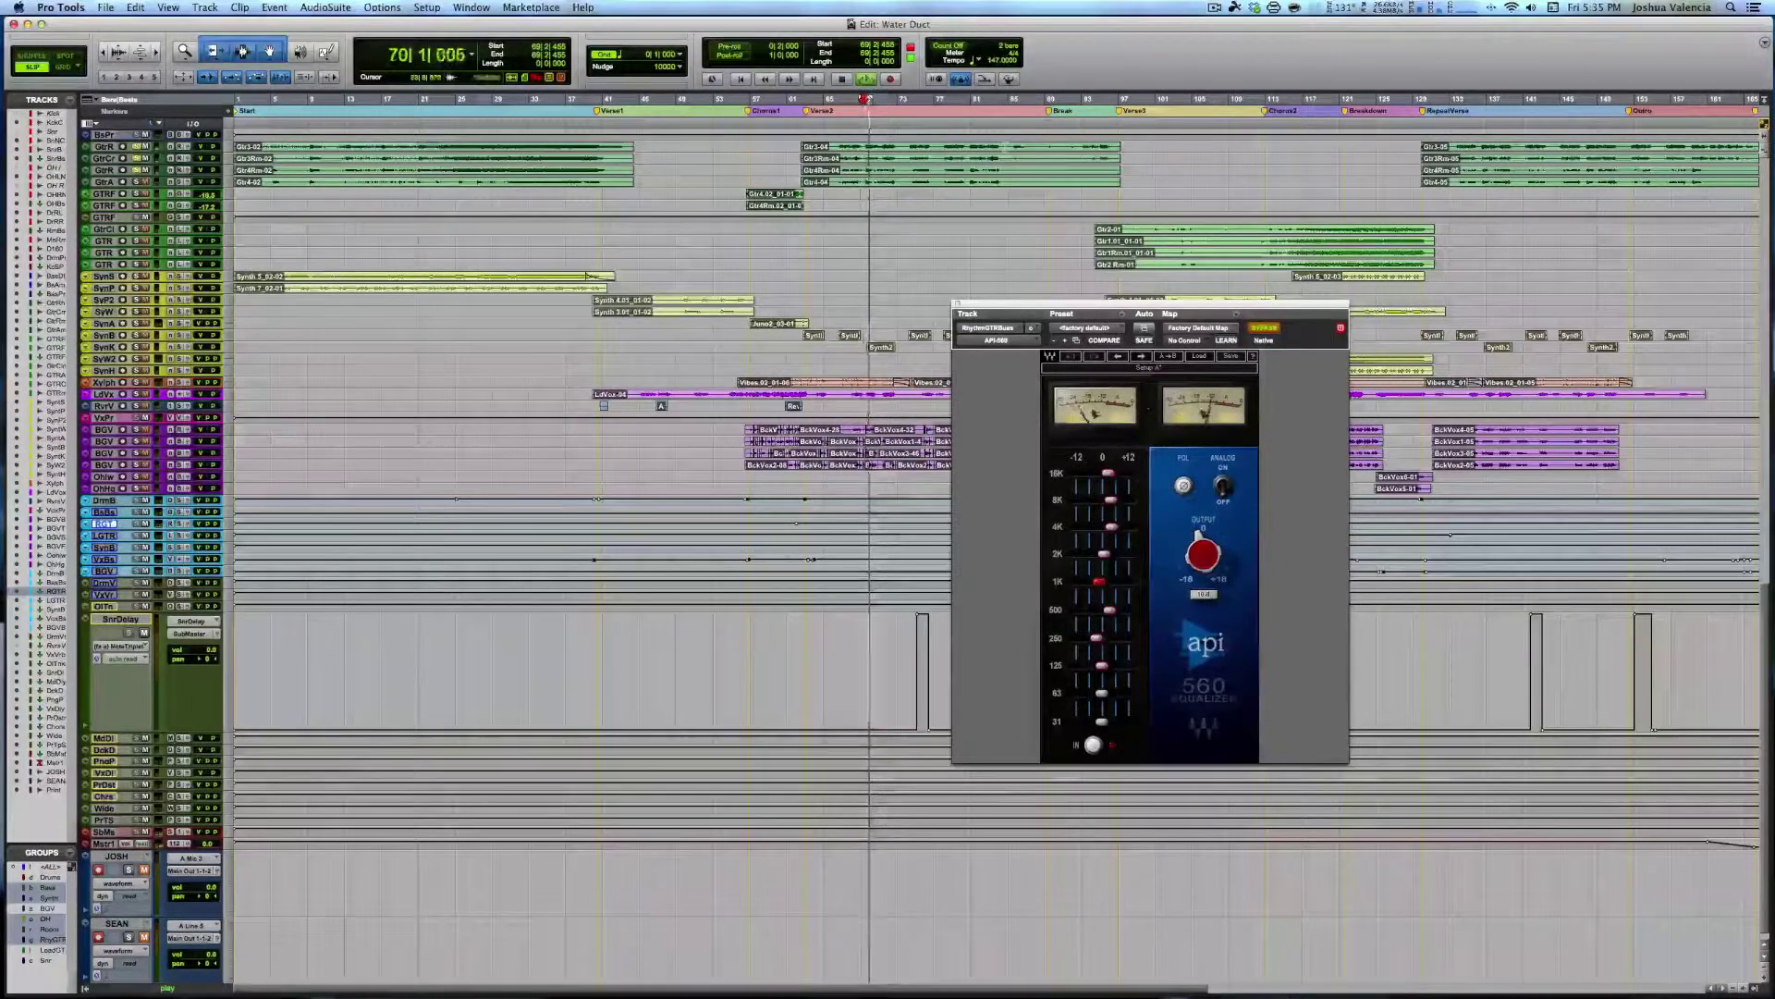
{"action": "left_click", "coordinate": [1477, 124]}
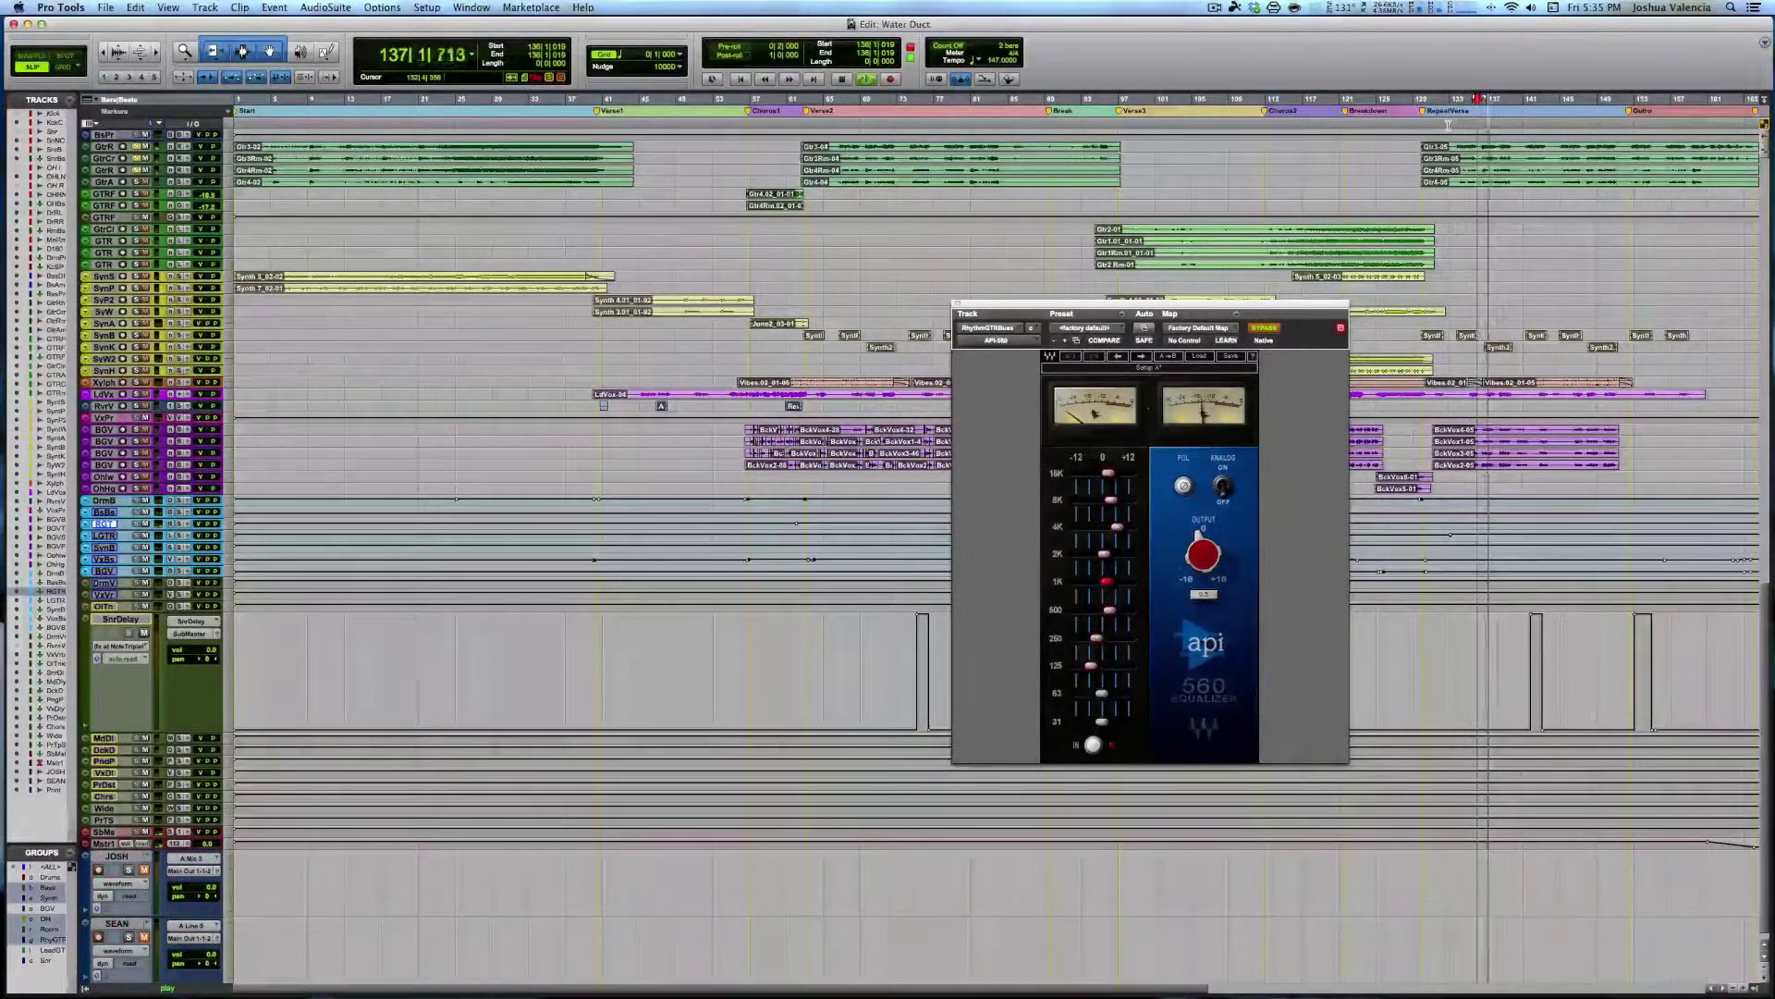
{"action": "key", "text": "space"}
Unsolo the guitars, close the API-560 and mute the lead guitar, synth and both vocal buses for a playback check
{"action": "key", "text": "ctrl+Up"}
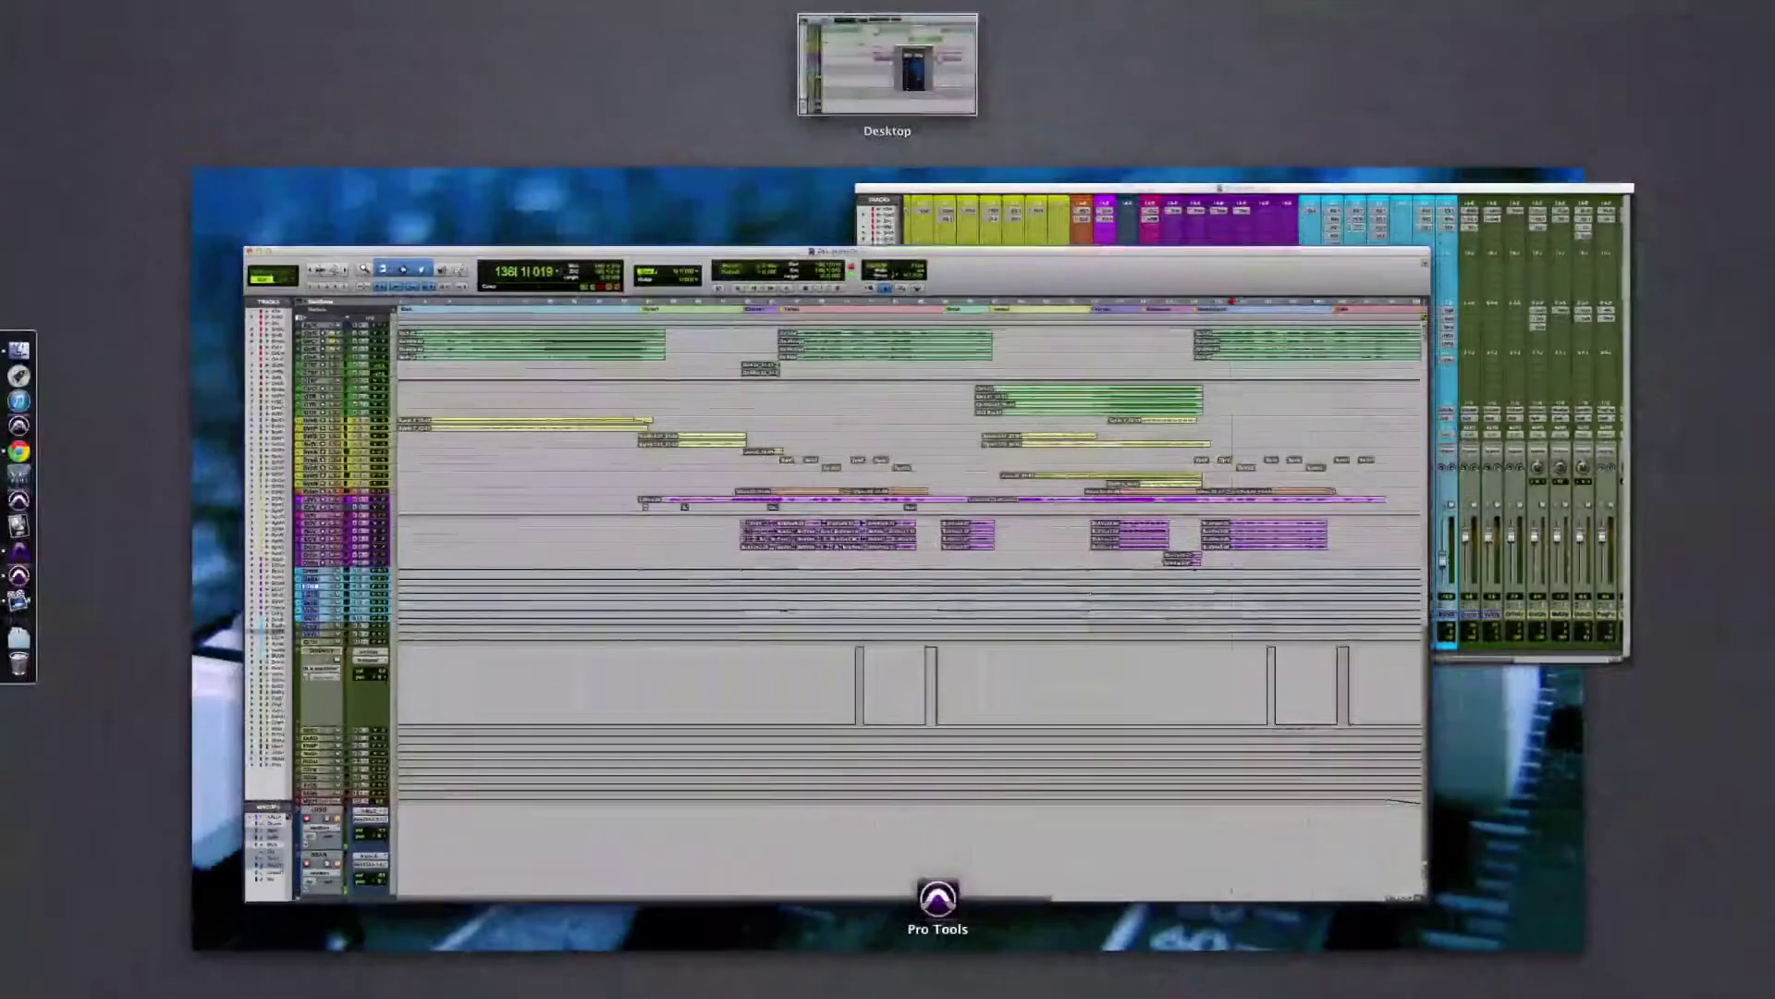
{"action": "left_click", "coordinate": [441, 380]}
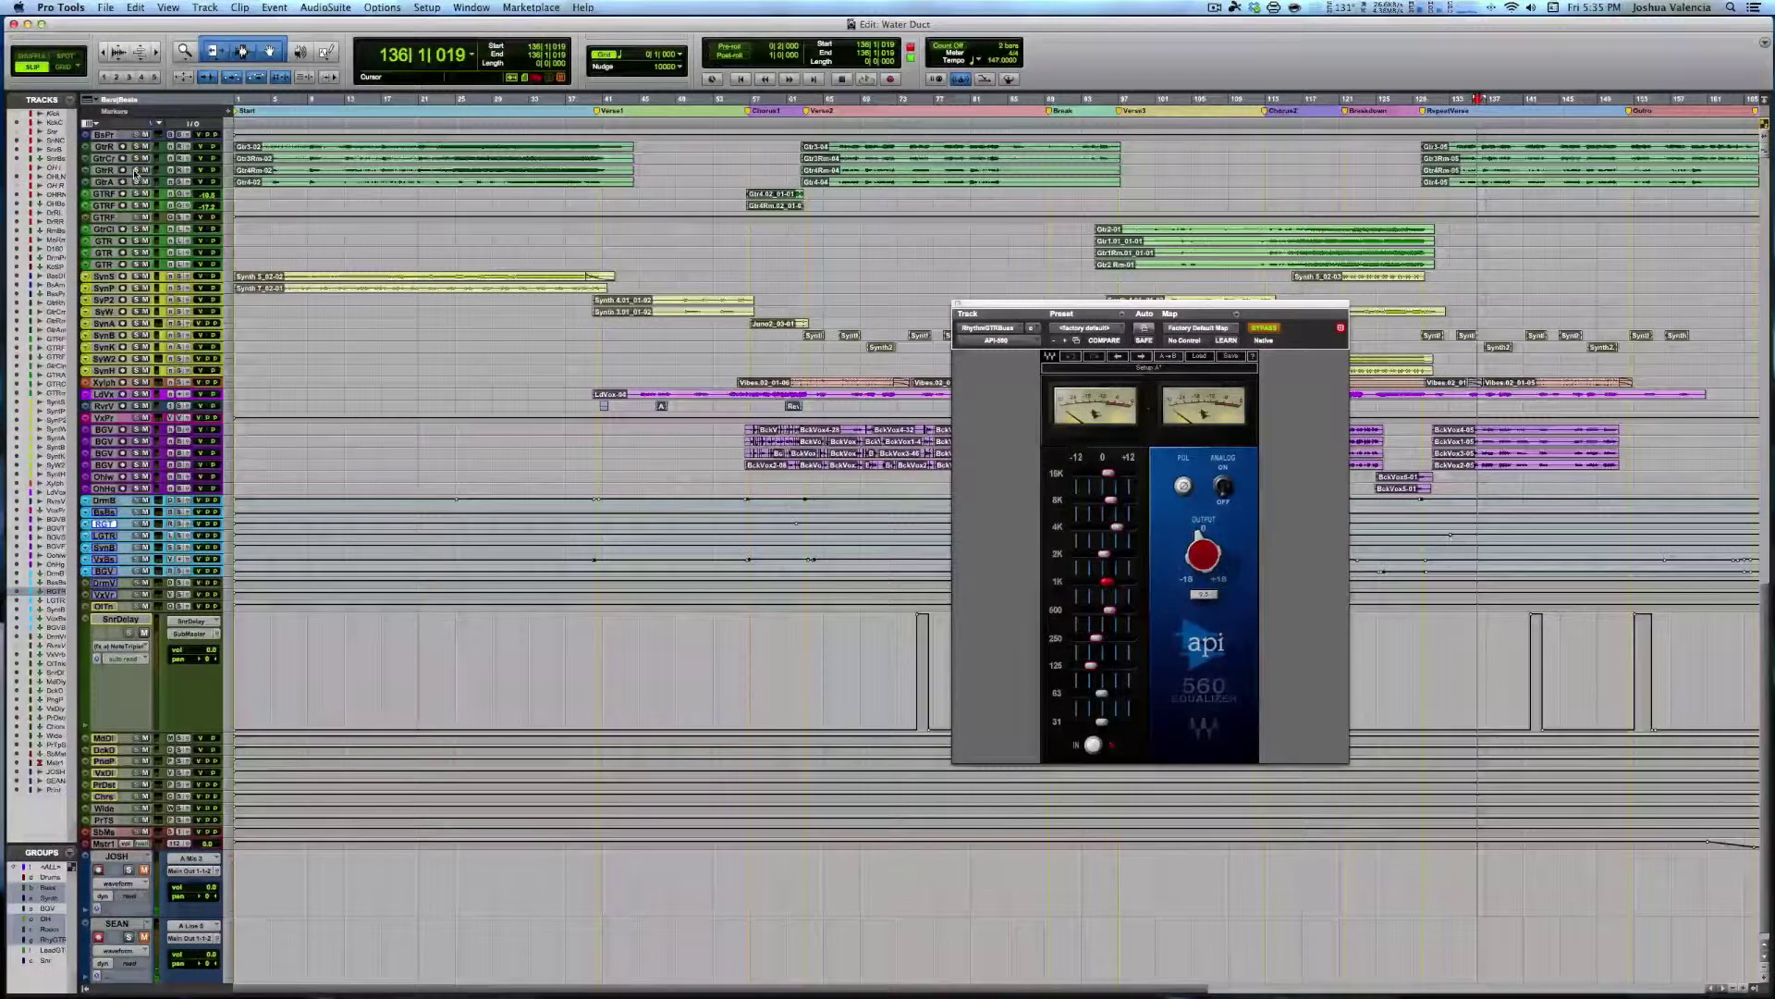
{"action": "key", "text": "super+equal"}
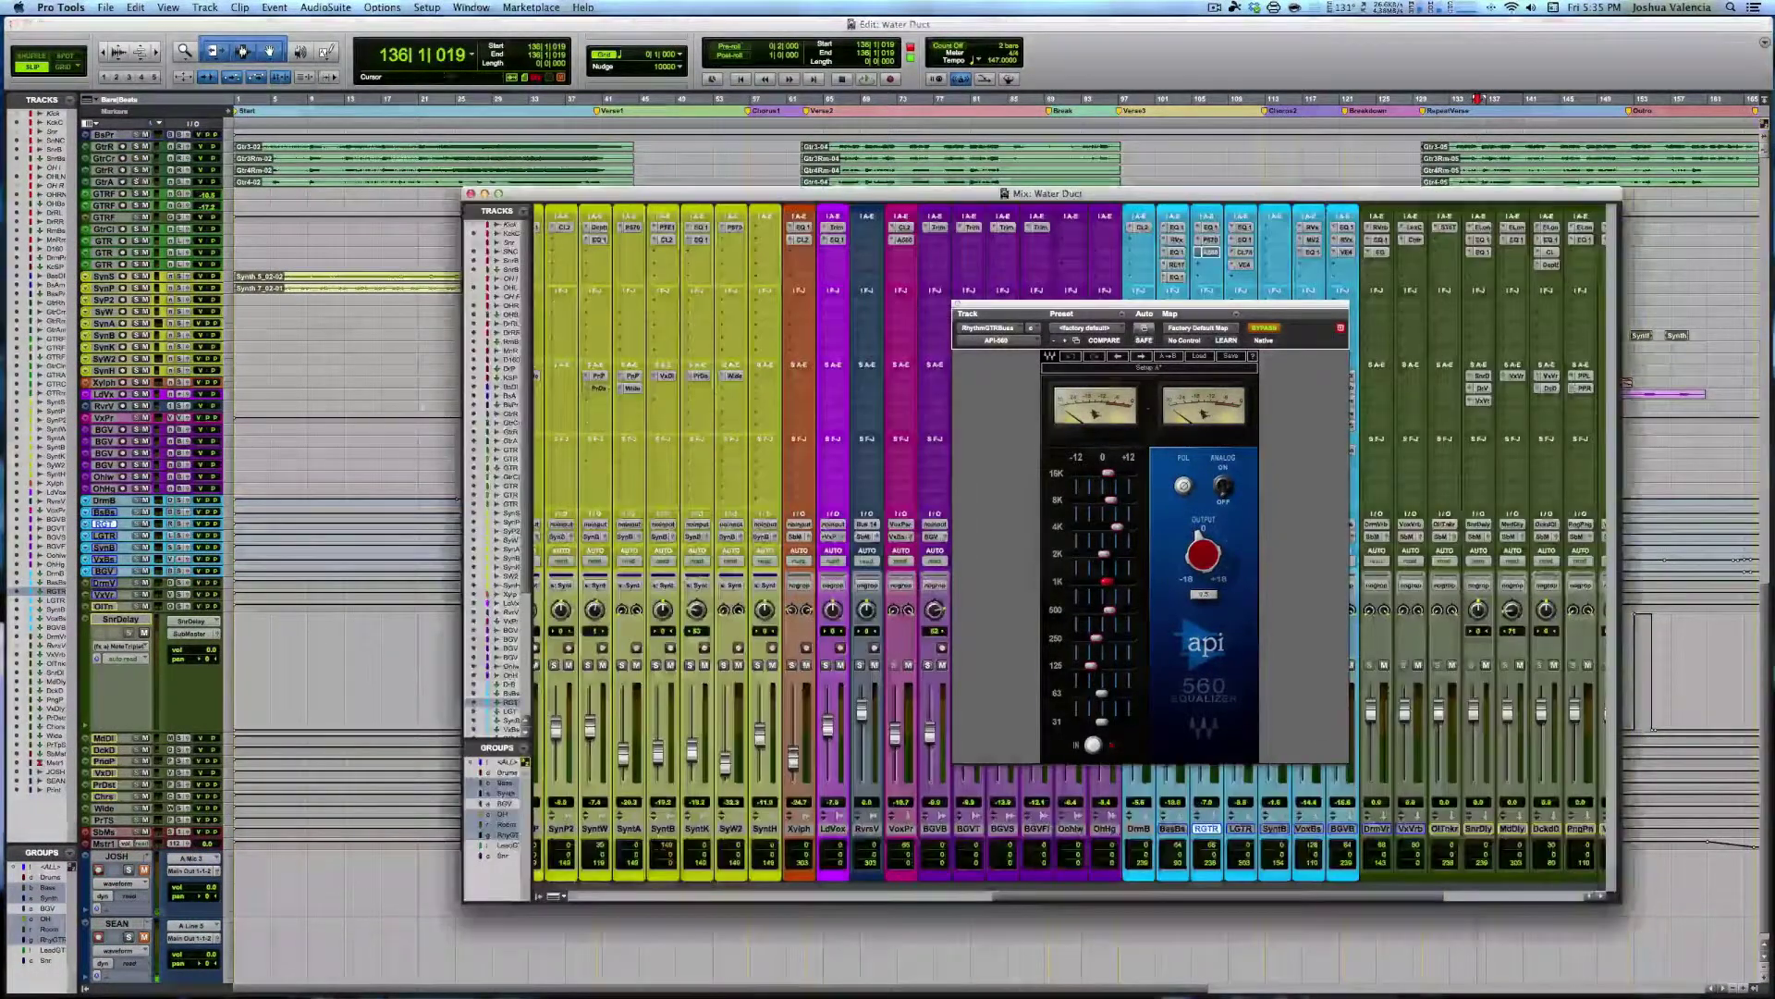
{"action": "left_click", "coordinate": [958, 303]}
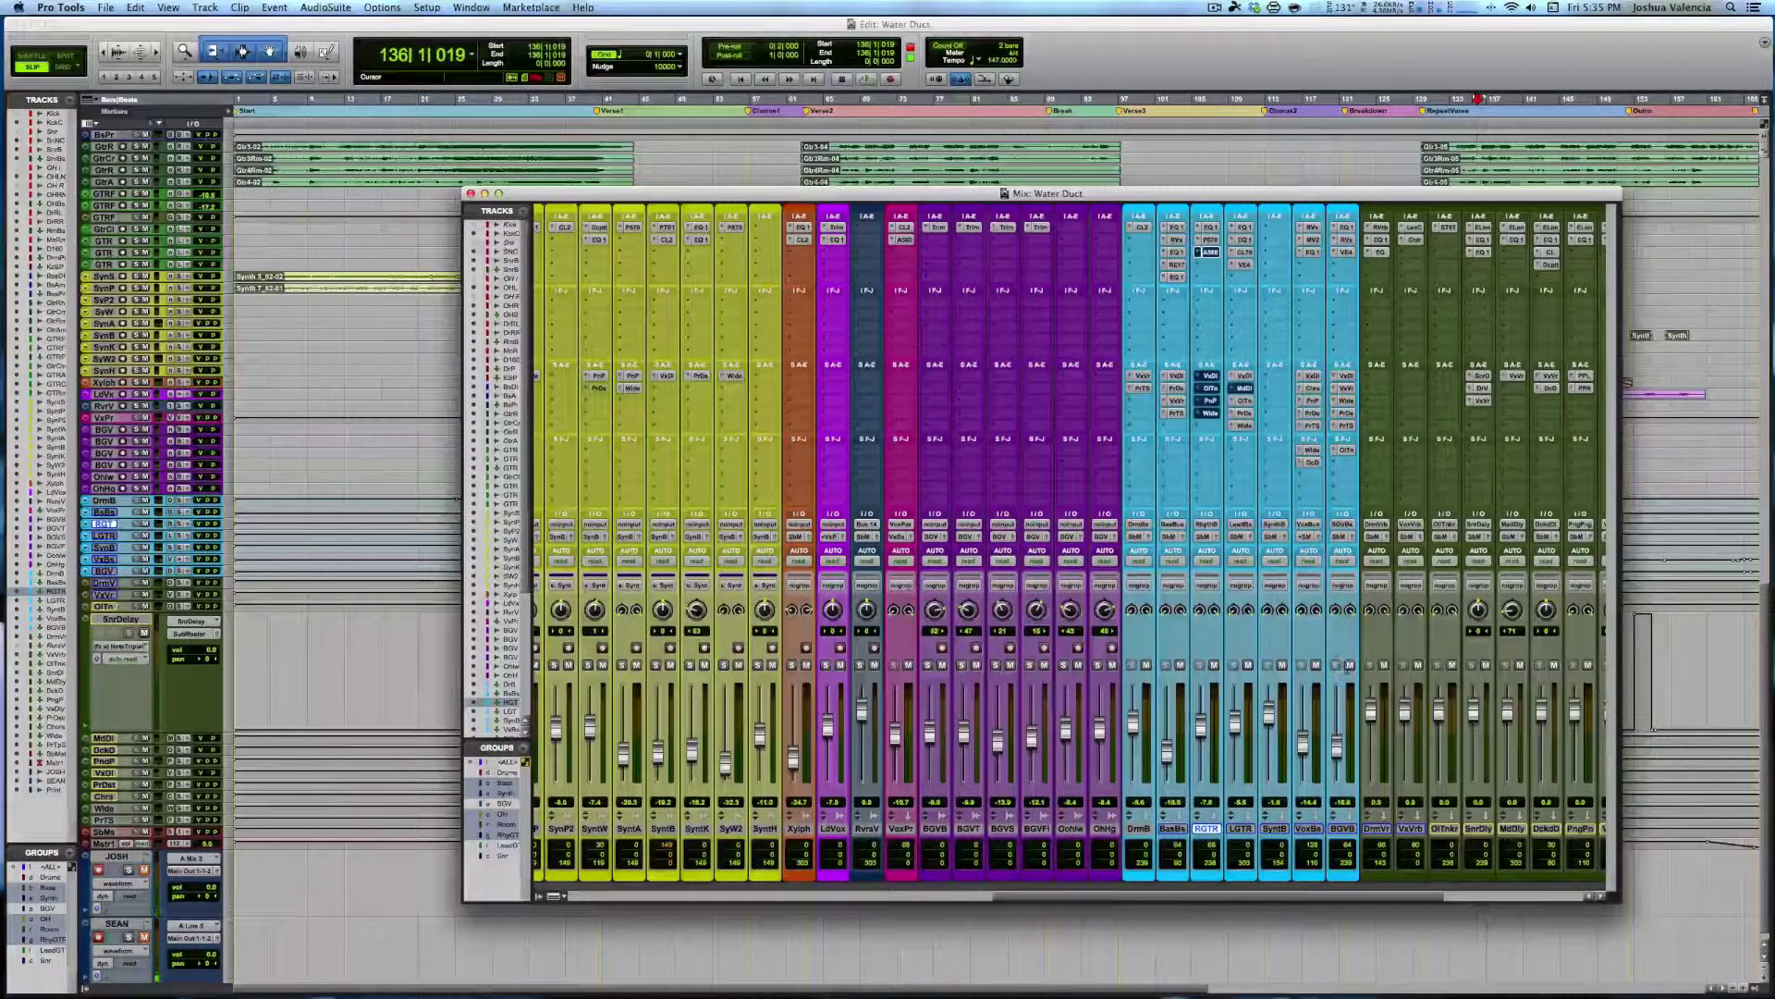
{"action": "left_click", "coordinate": [1315, 665]}
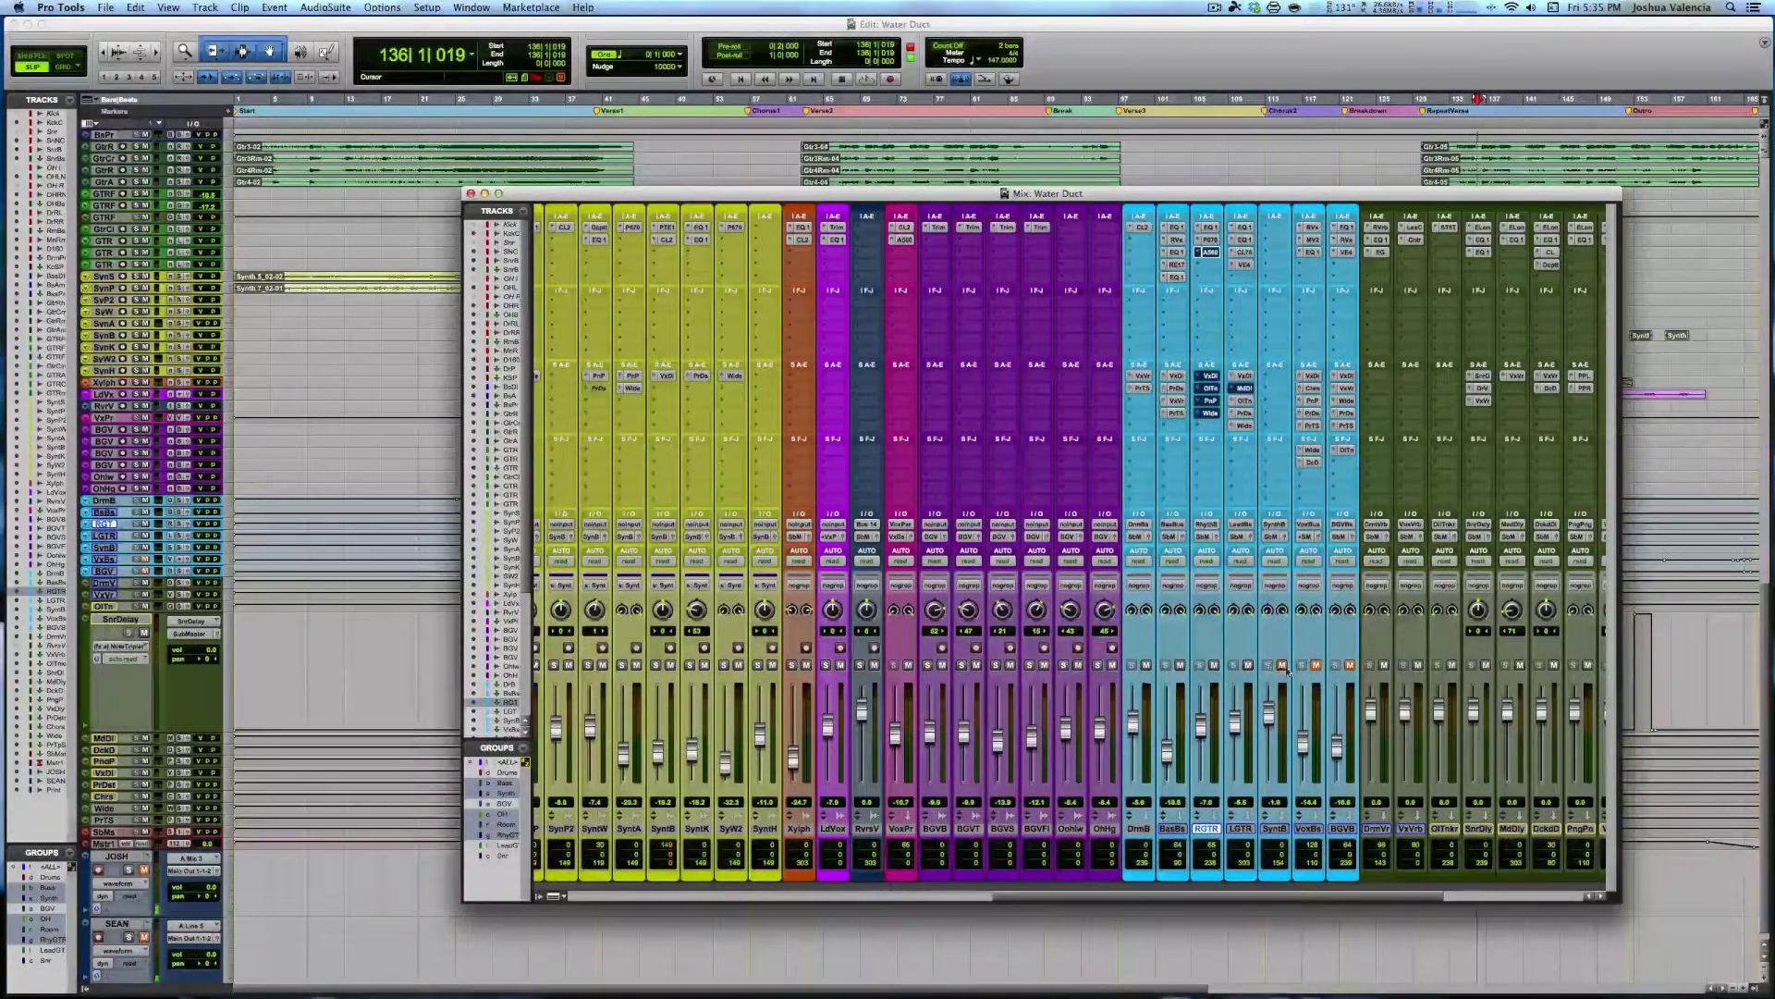
{"action": "left_click", "coordinate": [1247, 666]}
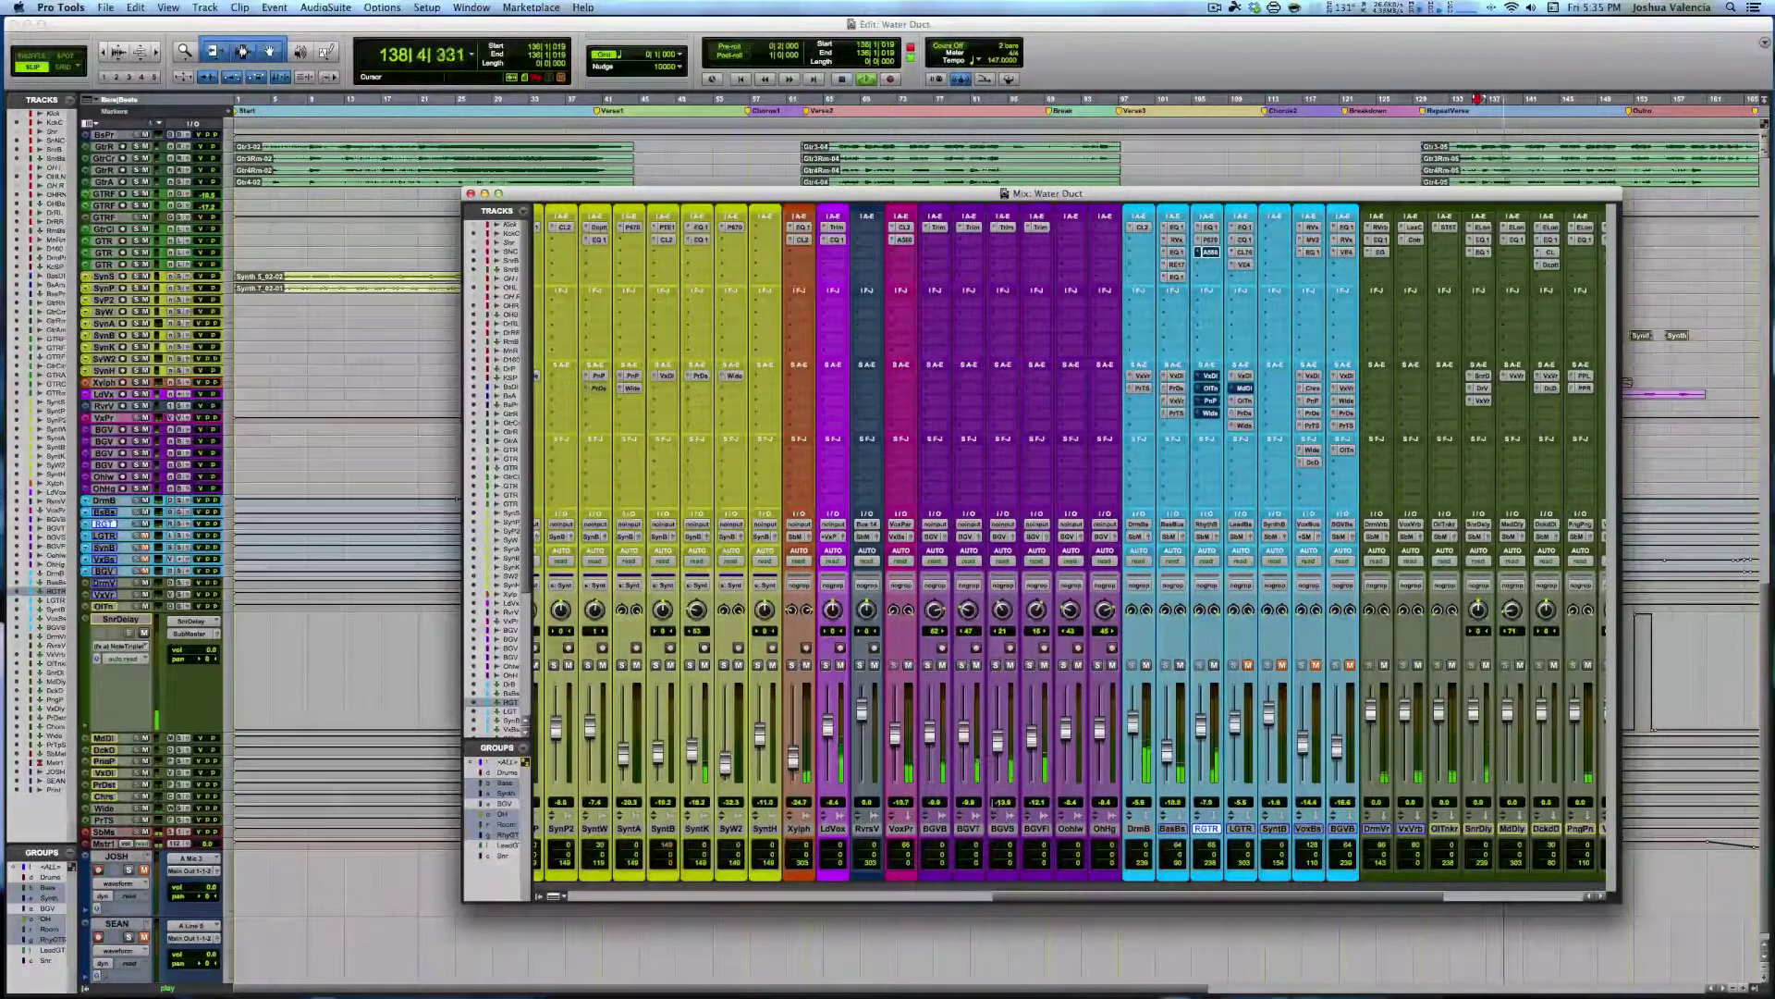
{"action": "key", "text": "space"}
Unmute the VoxDelay send on the RGTR bus and check it with a brief playback
{"action": "left_click_drag", "start_coordinate": [1073, 897], "coordinate": [814, 904]}
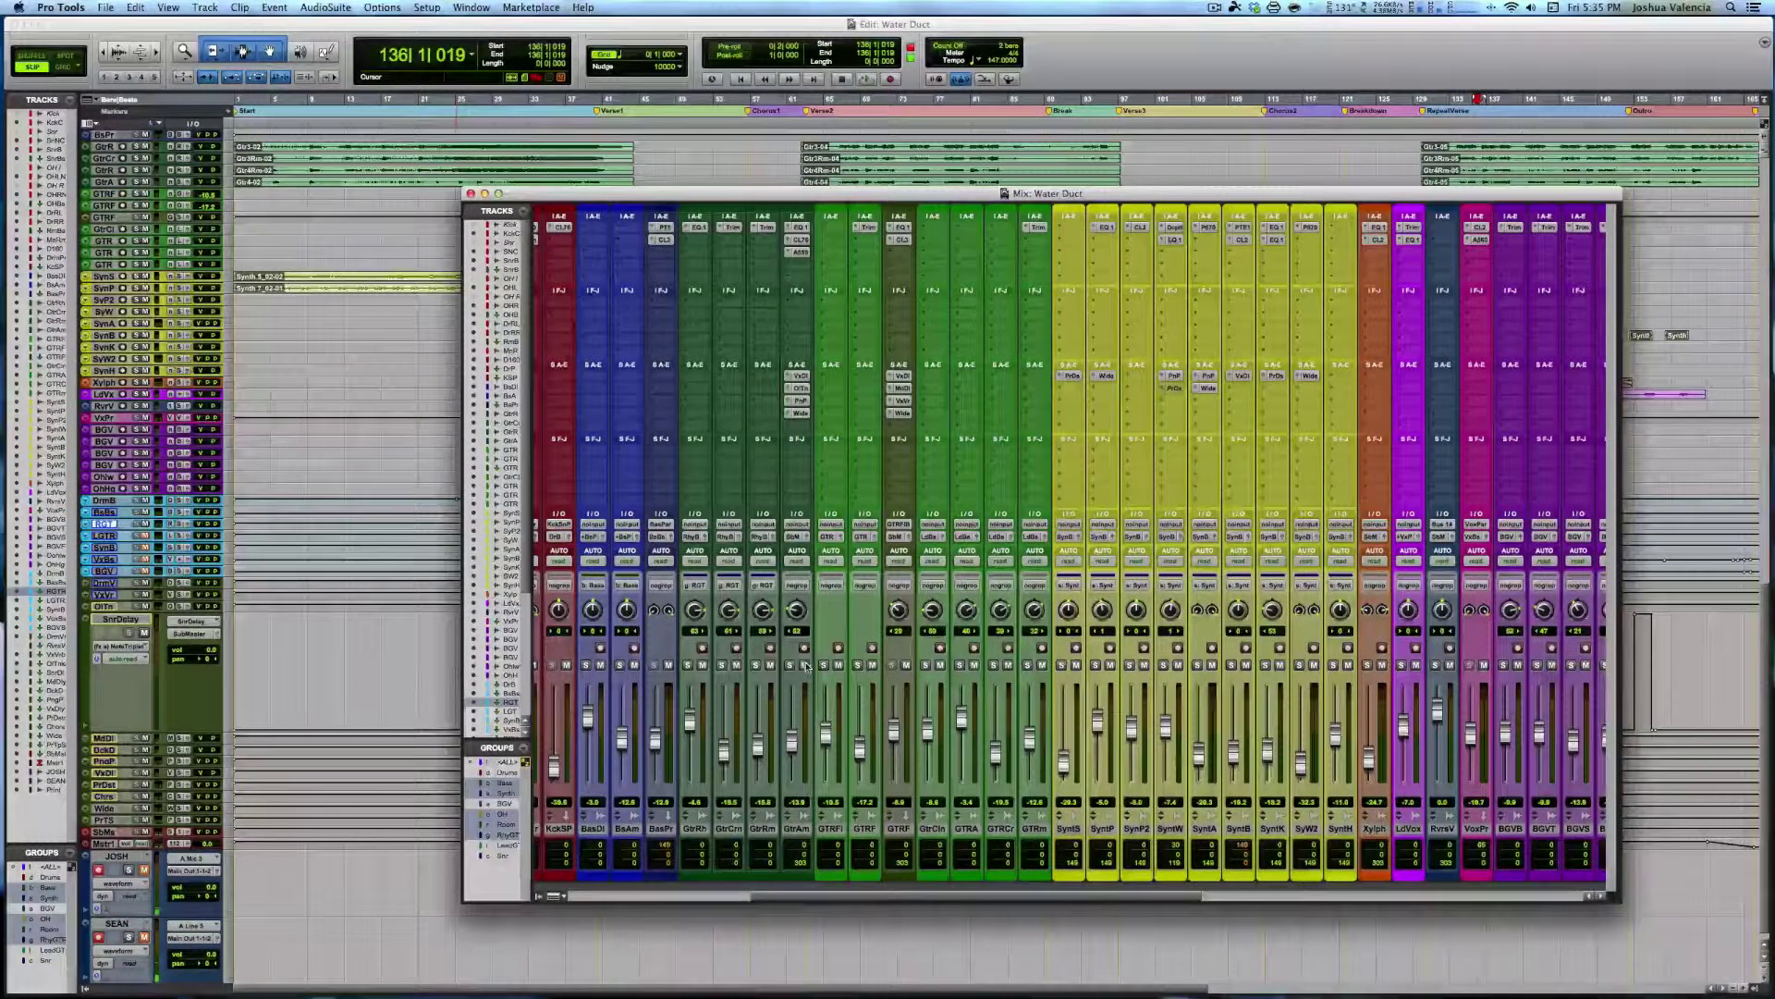
{"action": "left_click_drag", "start_coordinate": [1017, 903], "coordinate": [1271, 905]}
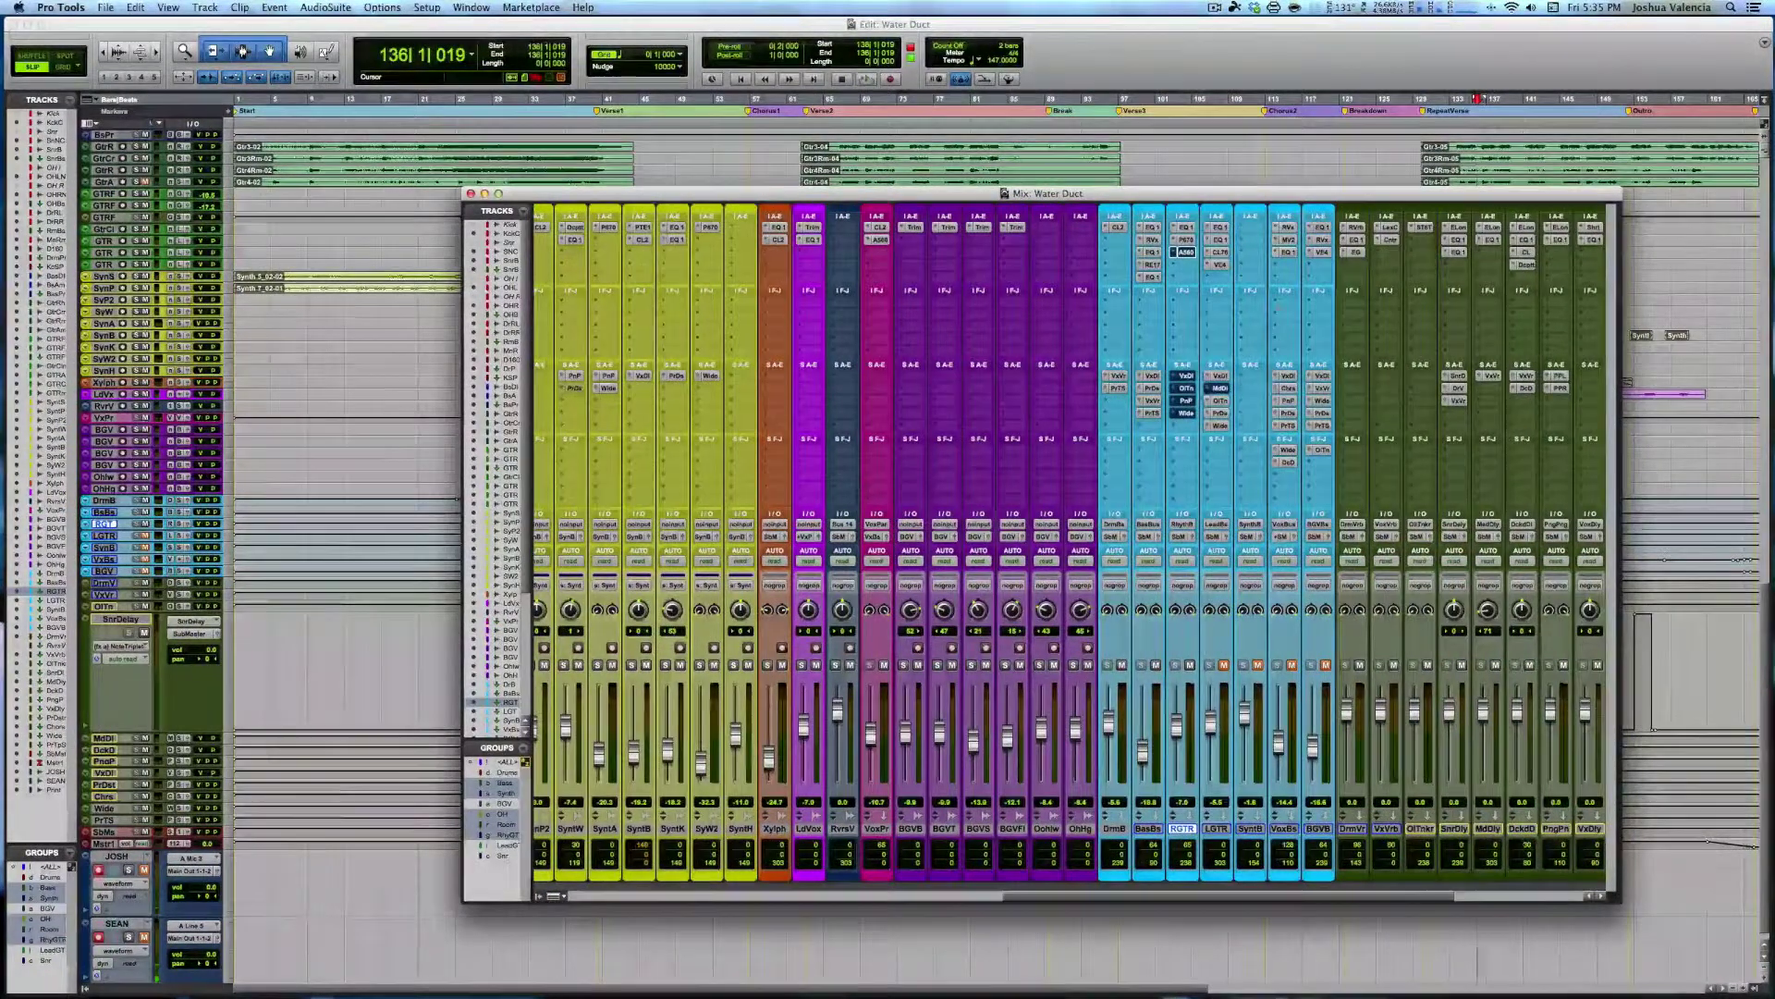
{"action": "left_click", "coordinate": [1188, 376]}
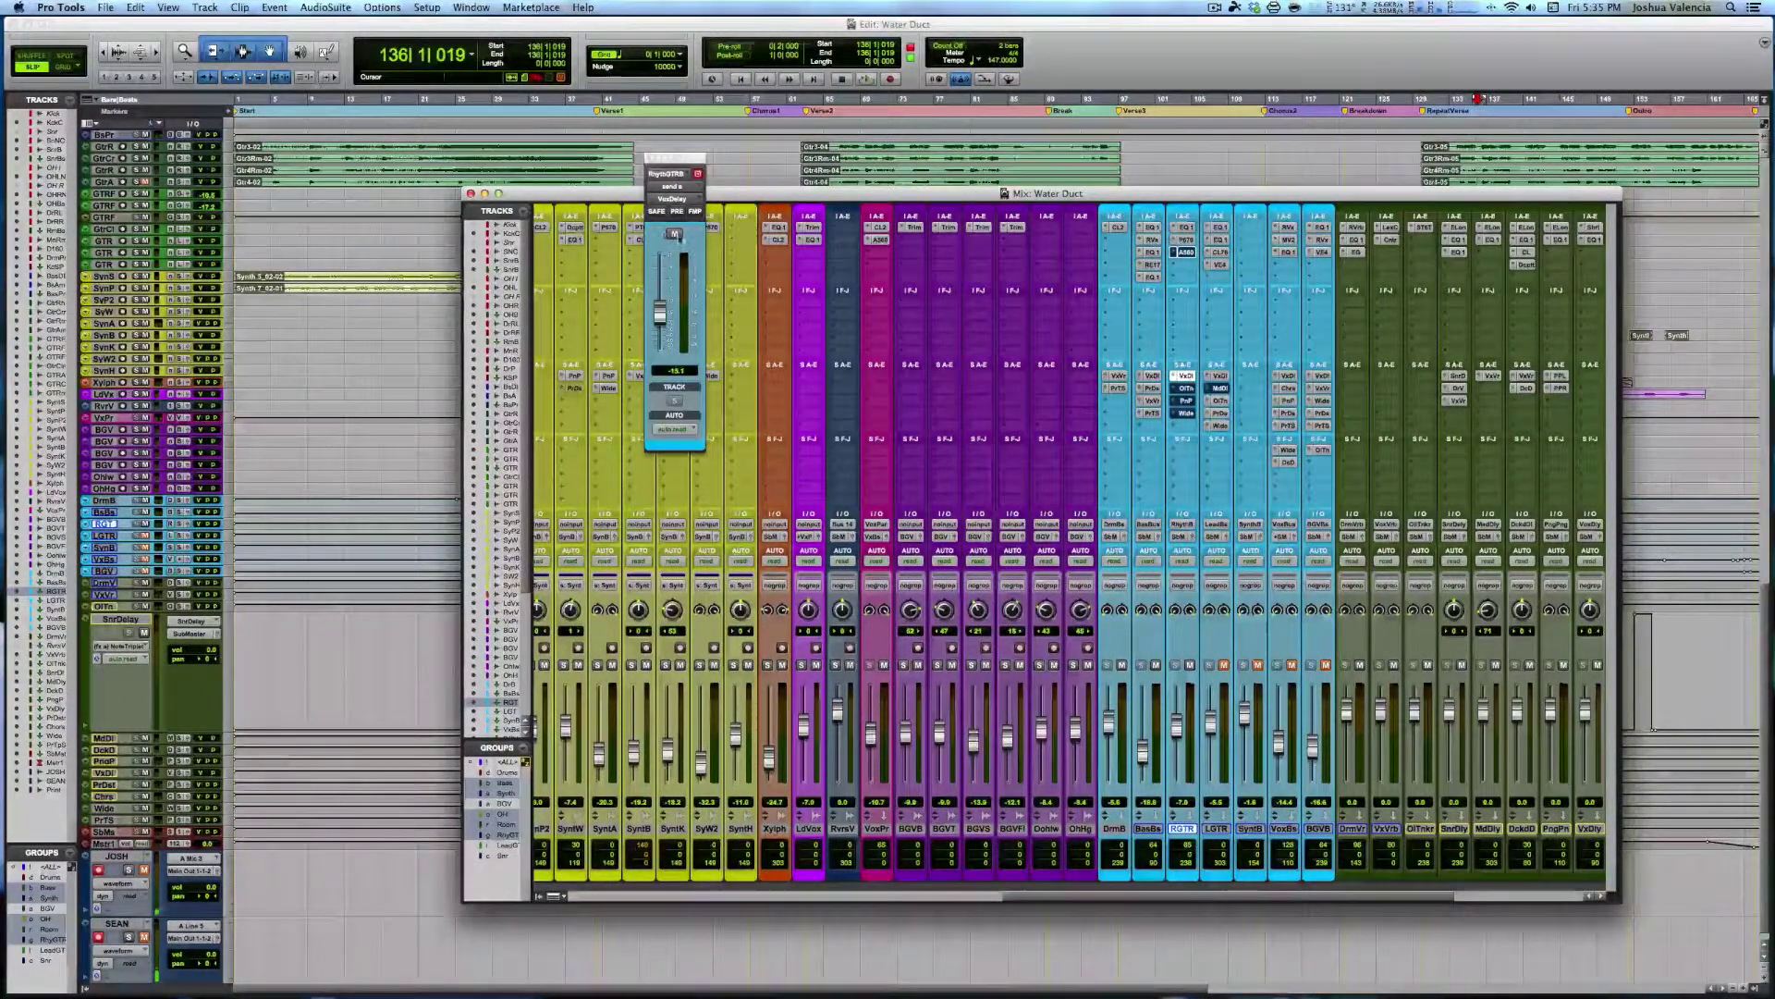
{"action": "left_click", "coordinate": [676, 234]}
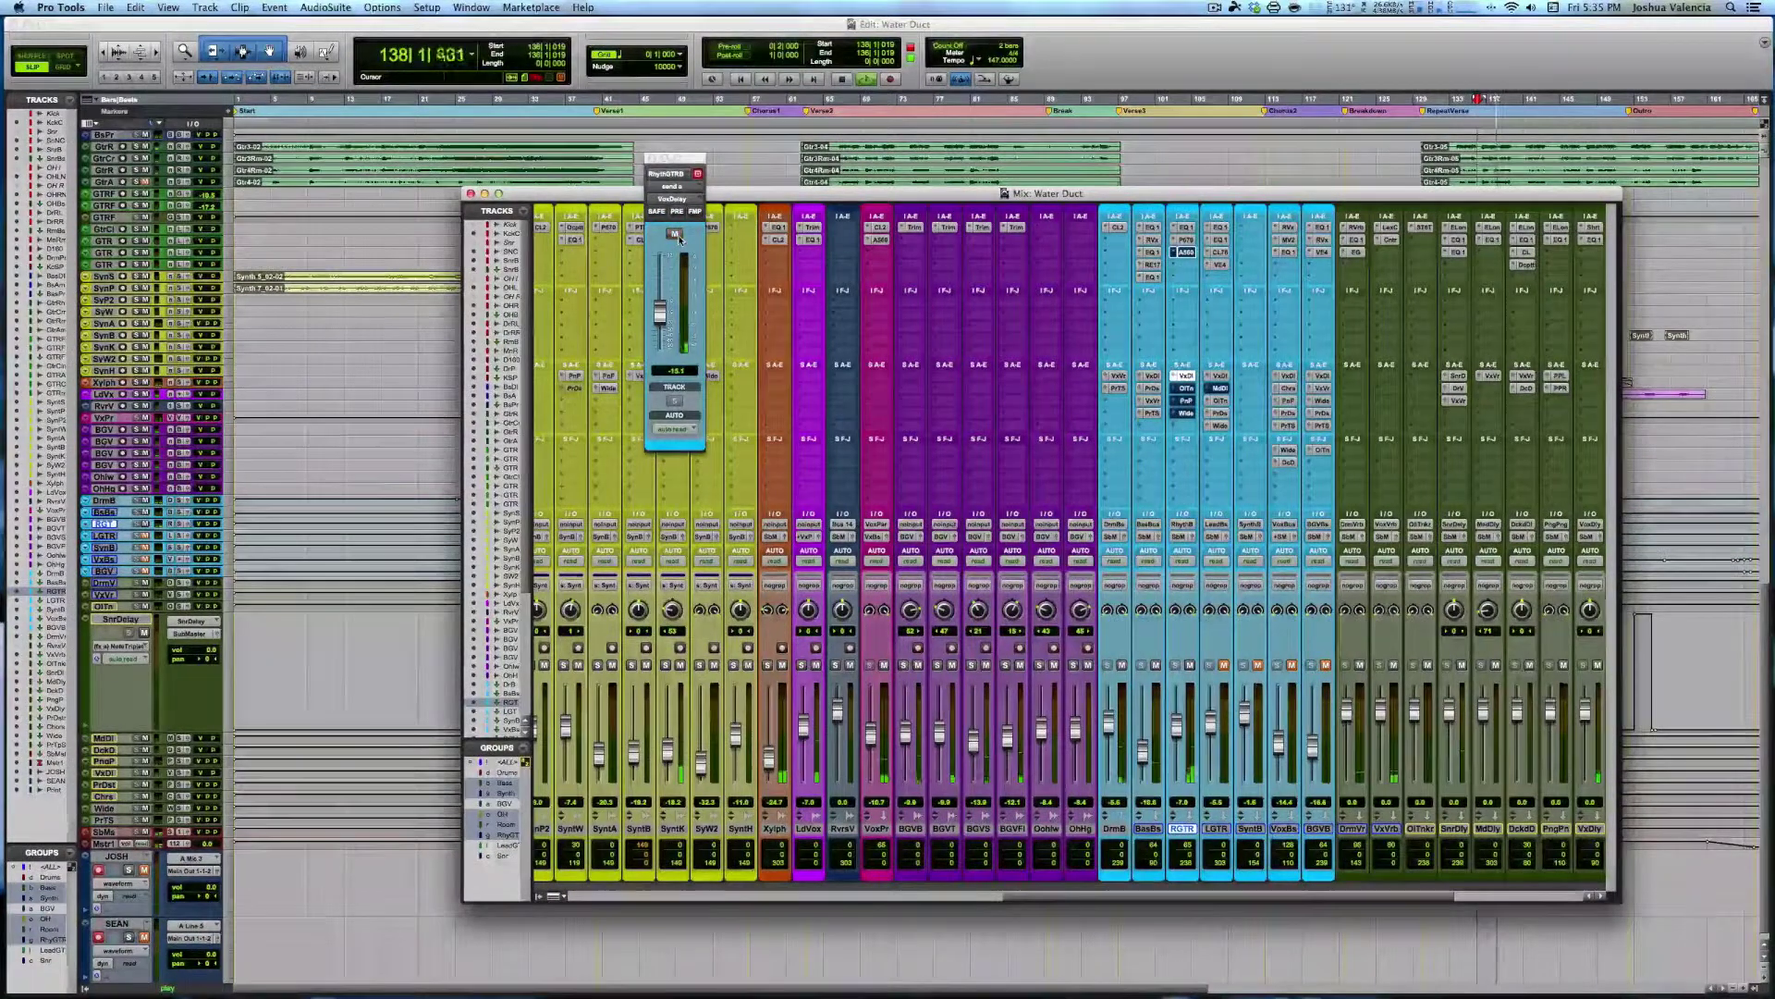
{"action": "key", "text": "space"}
Mute the drum and bass buses and compare the guitars with the VoxDelay send muted and active
{"action": "left_click", "coordinate": [1122, 666]}
{"action": "left_click", "coordinate": [1156, 666]}
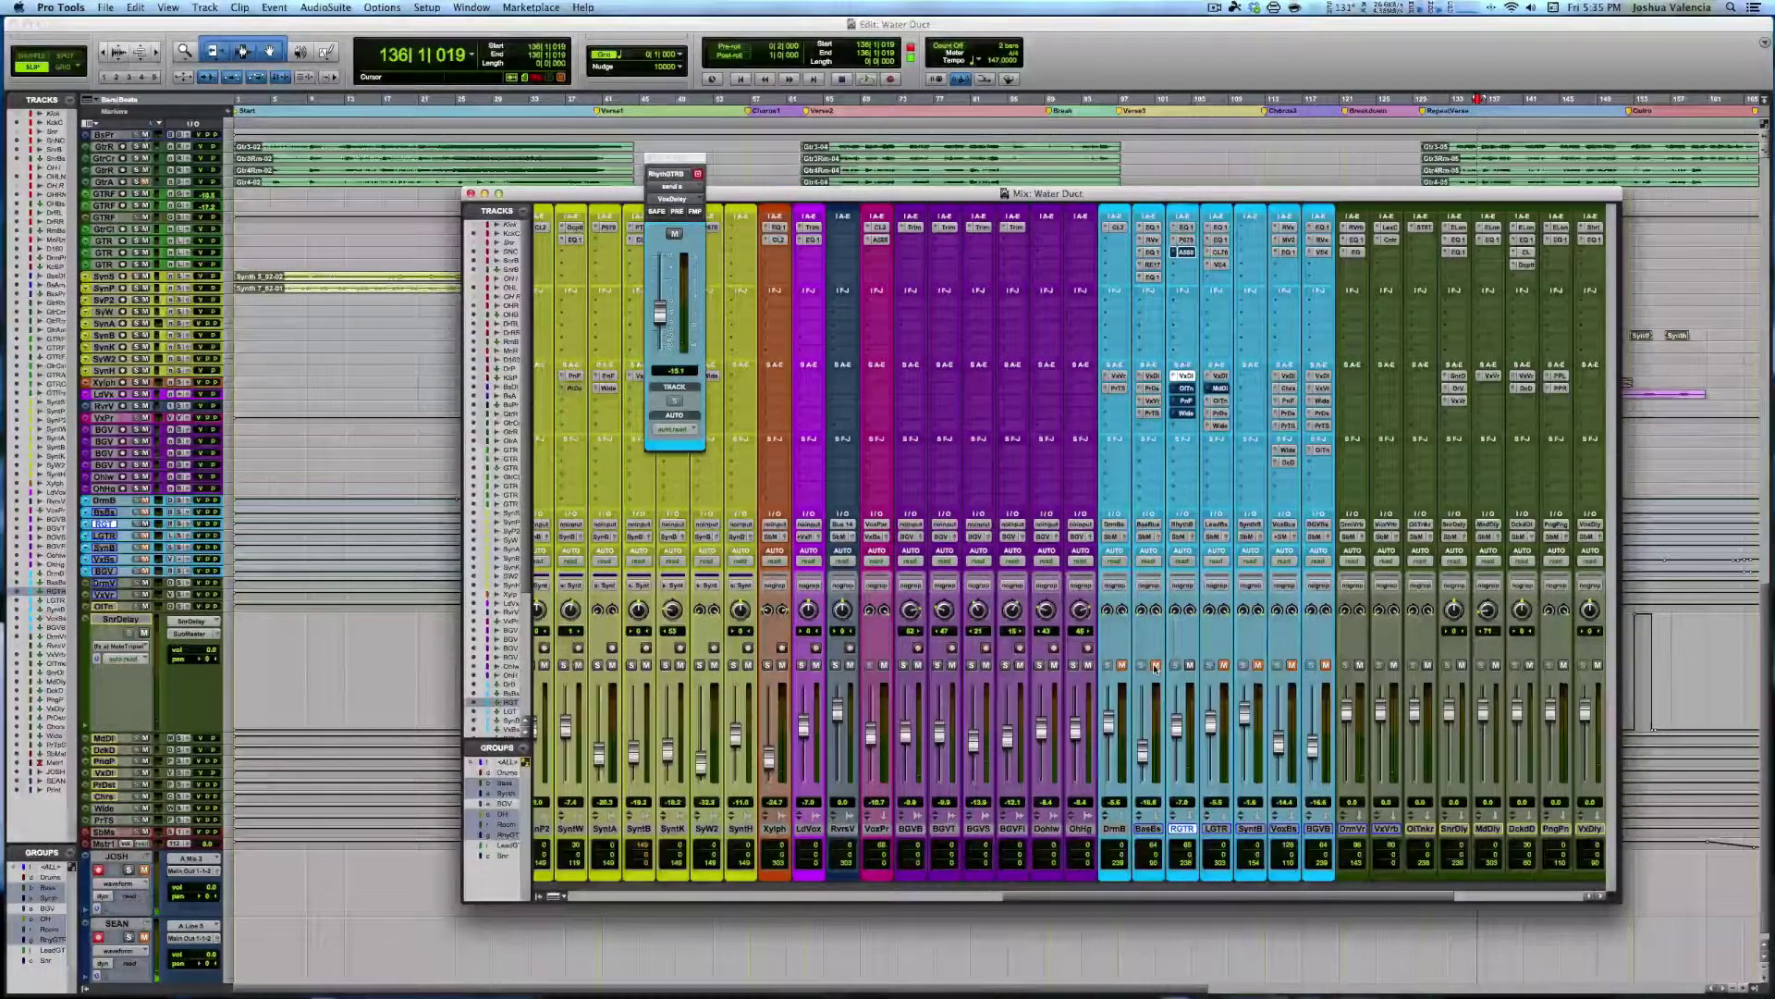
{"action": "key", "text": "space"}
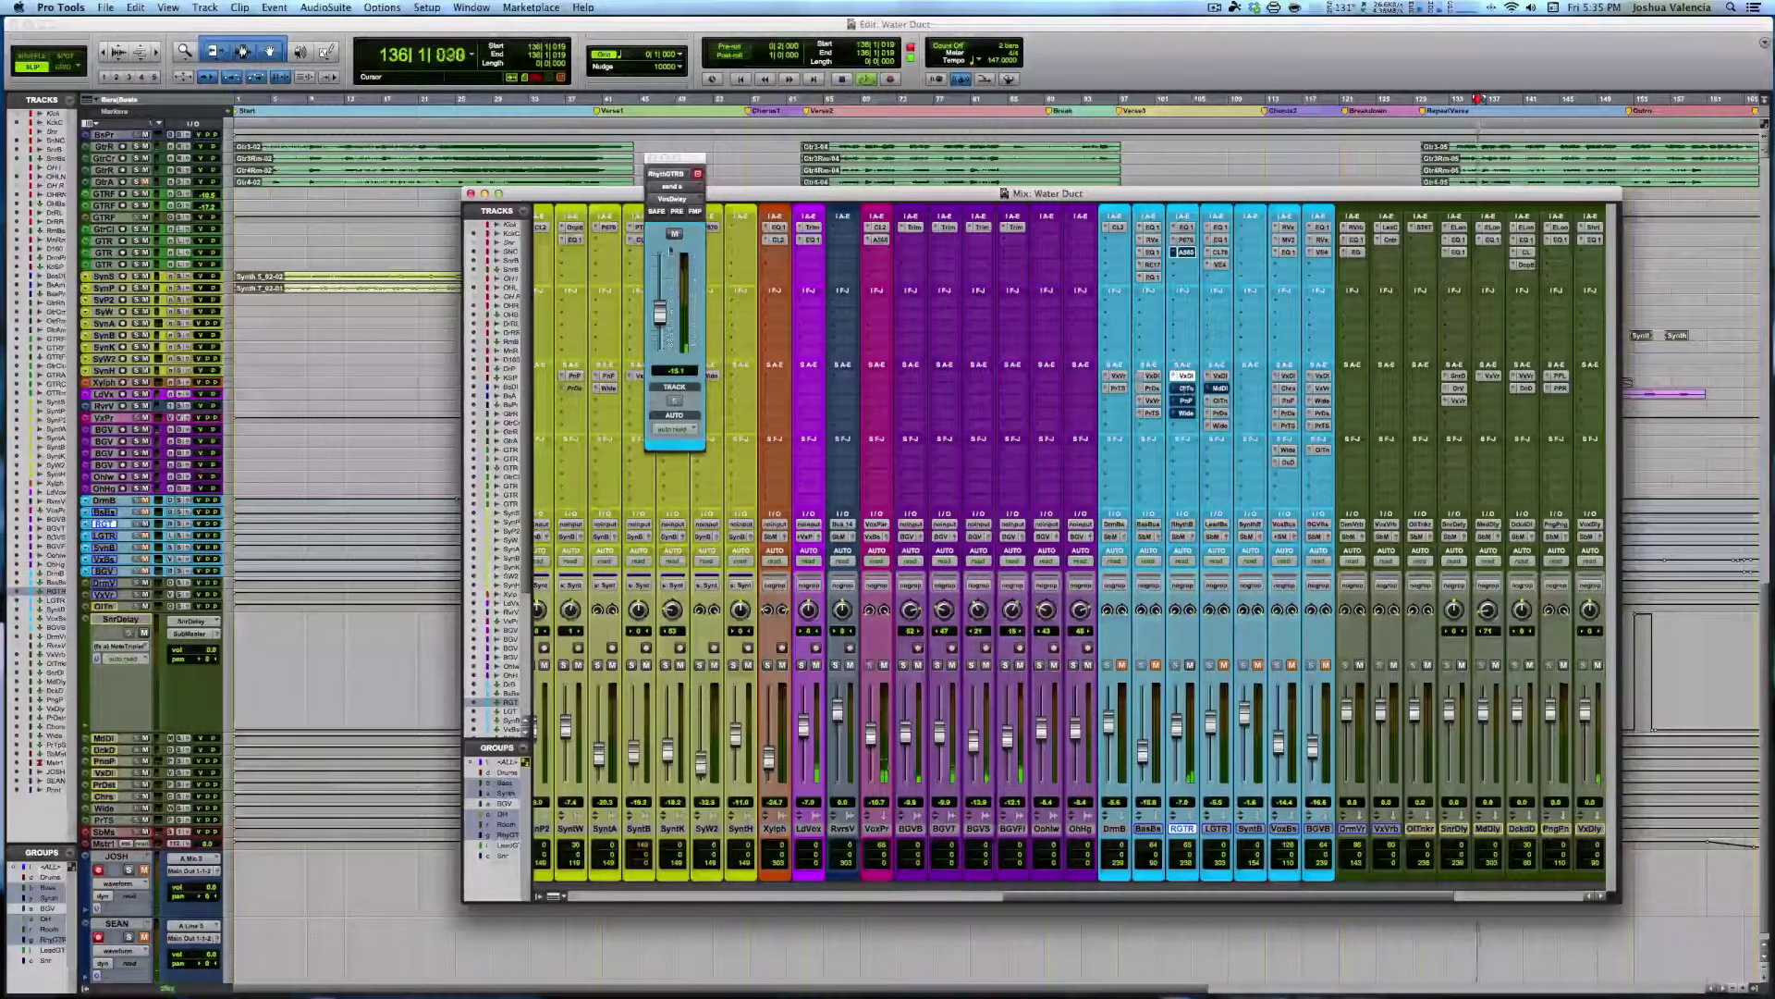
{"action": "left_click", "coordinate": [675, 234]}
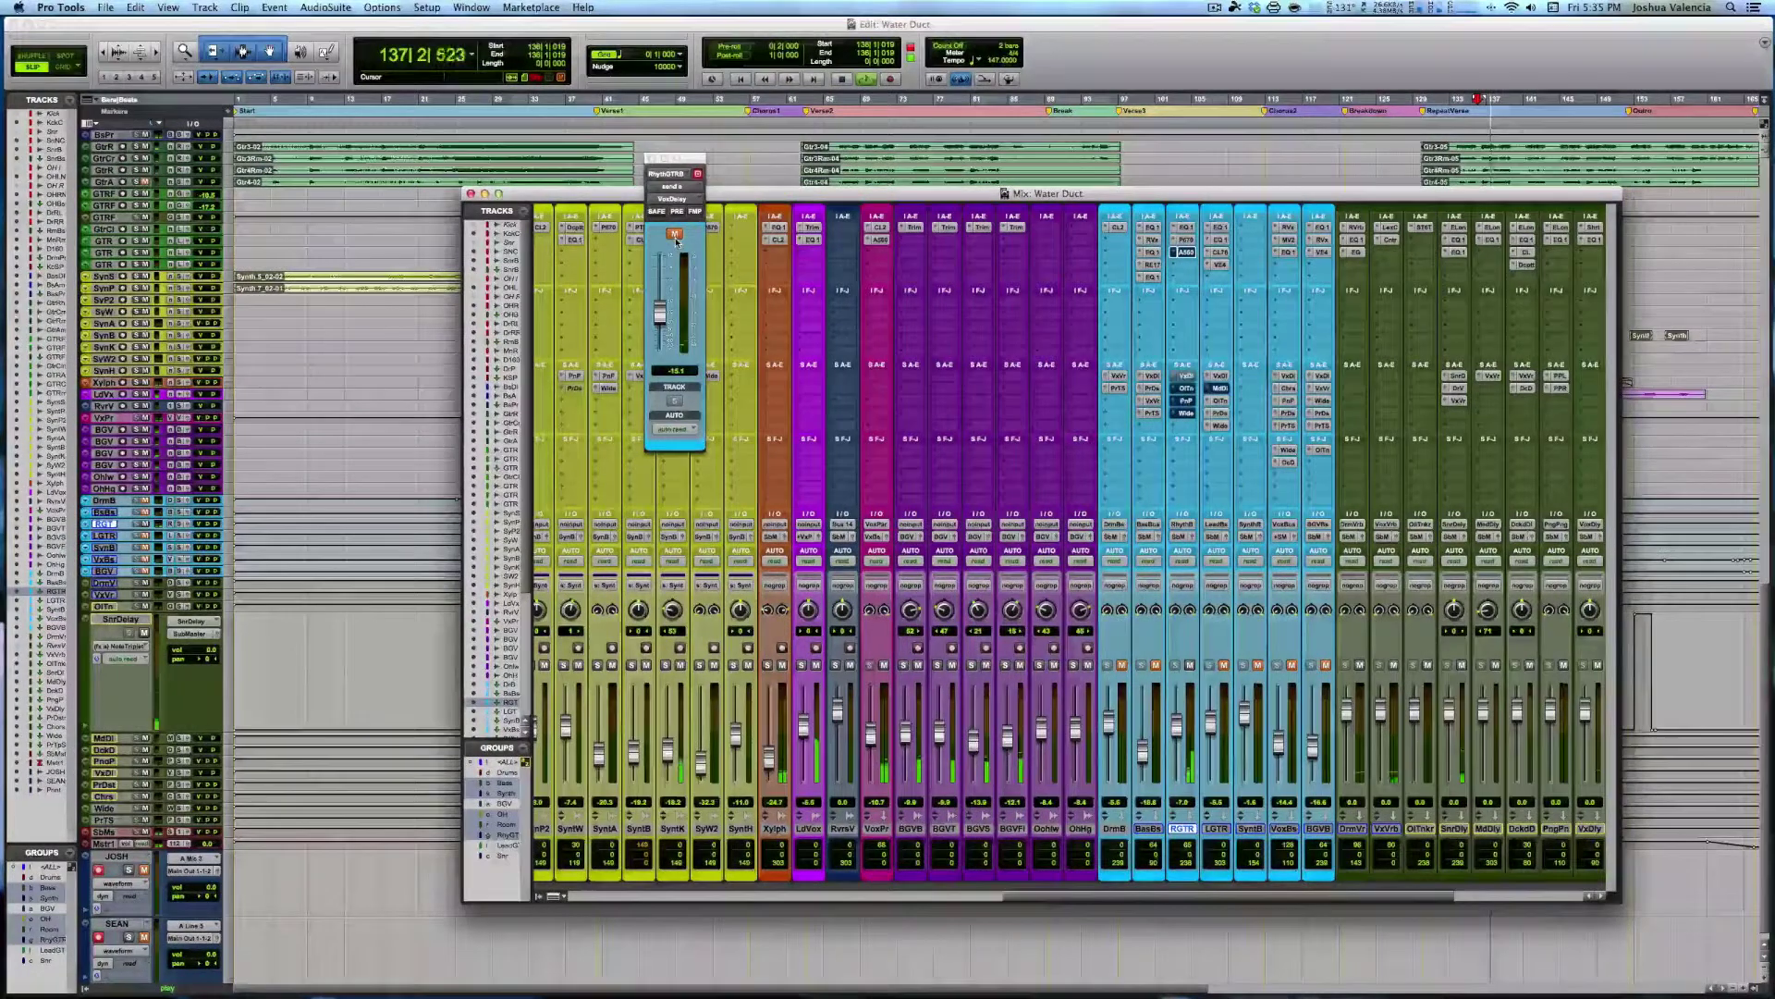
{"action": "left_click", "coordinate": [675, 235]}
{"action": "key", "text": "space"}
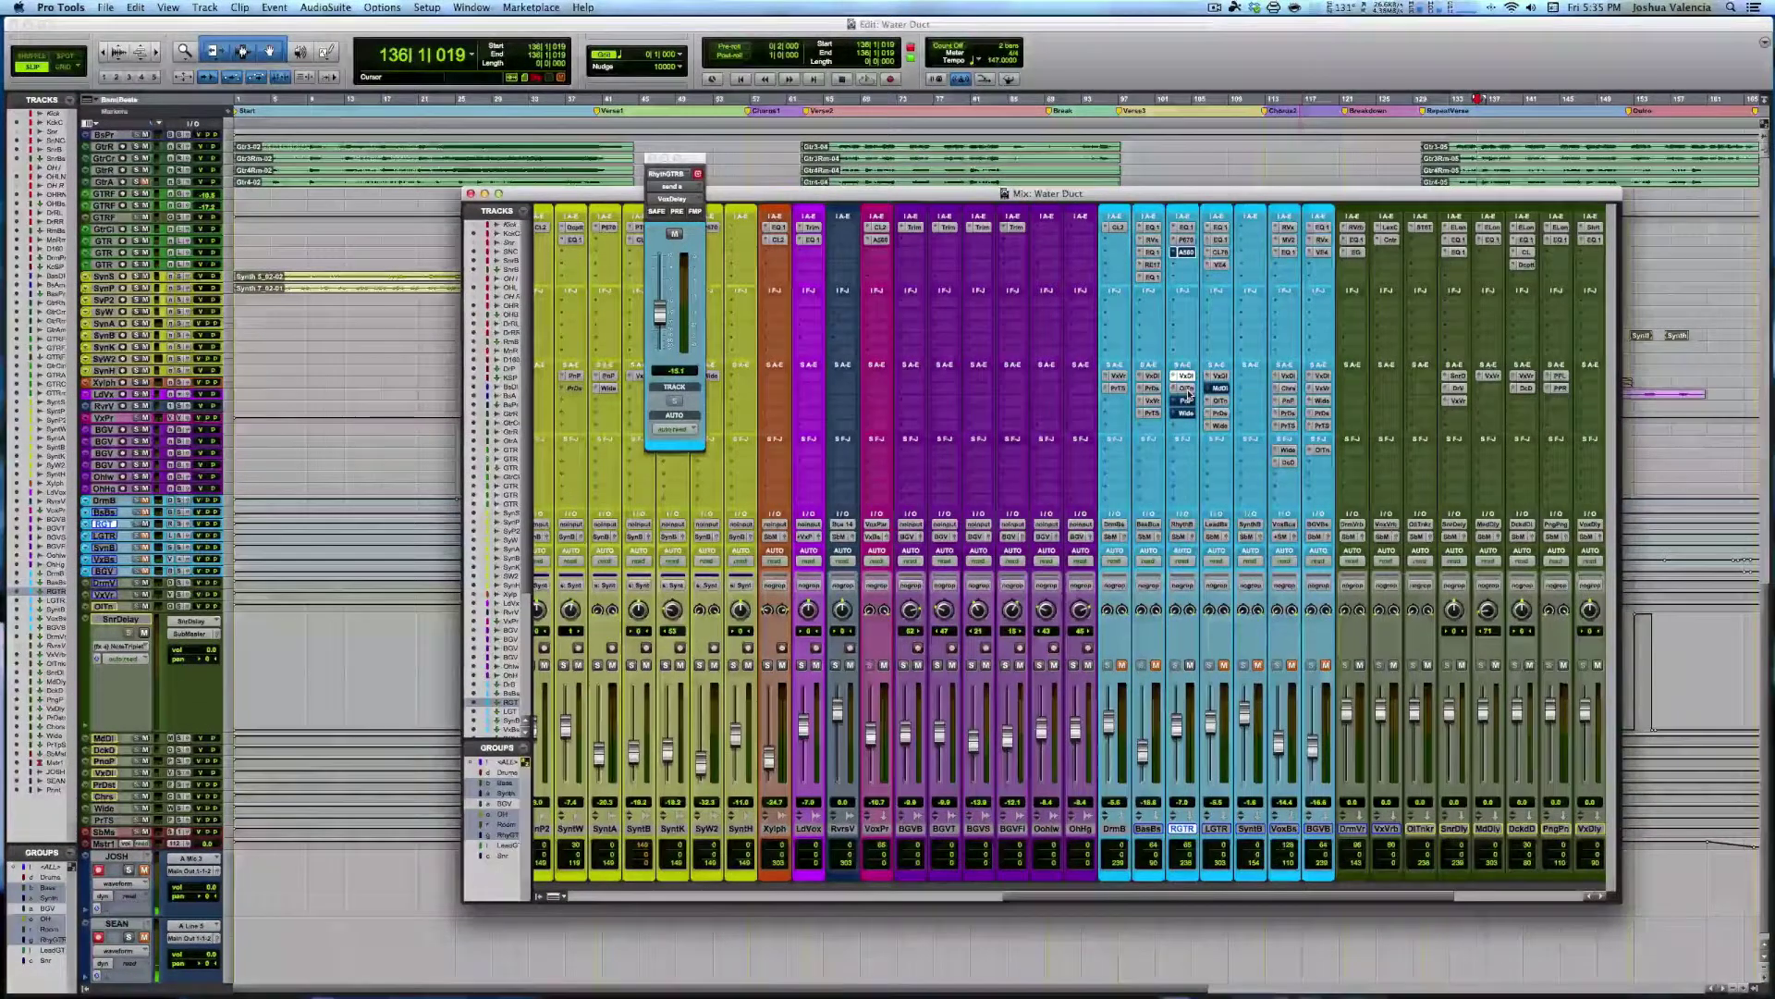
Activate the RGTR bus's OilTanker send and view the factory presets of the SuperTap delay on the OilTanker return
{"action": "left_click", "coordinate": [1187, 389]}
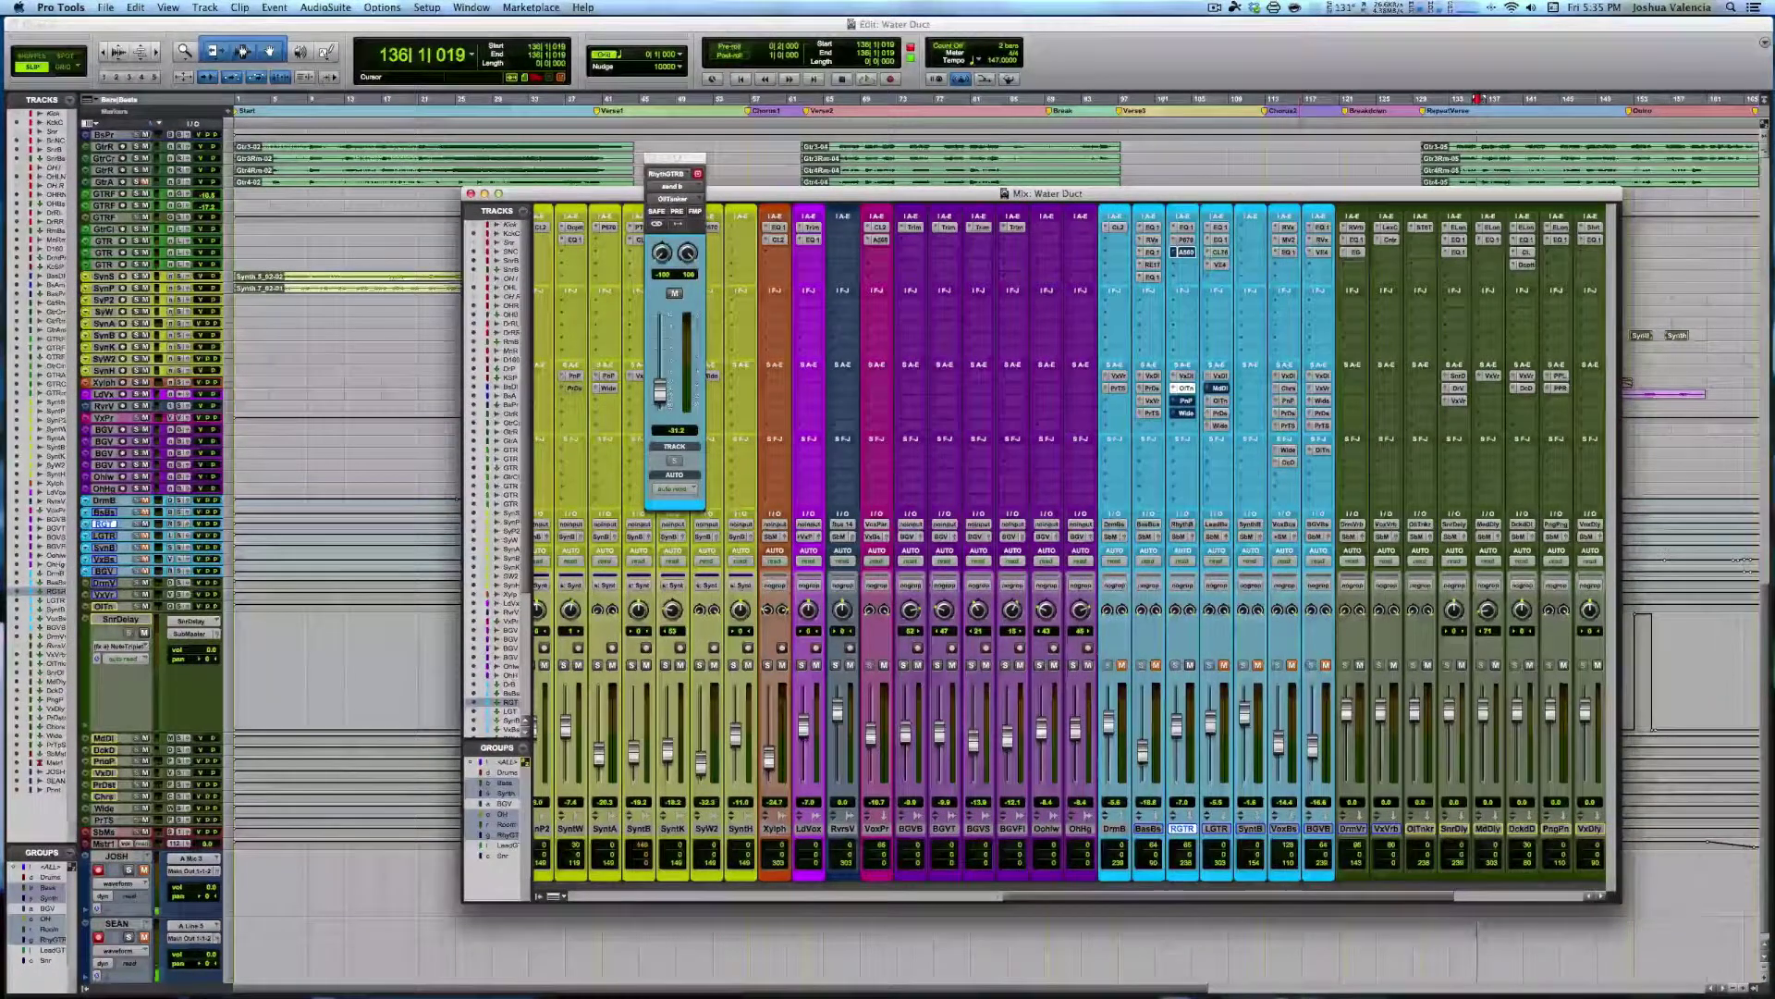
{"action": "left_click_drag", "start_coordinate": [1044, 904], "coordinate": [1117, 901]}
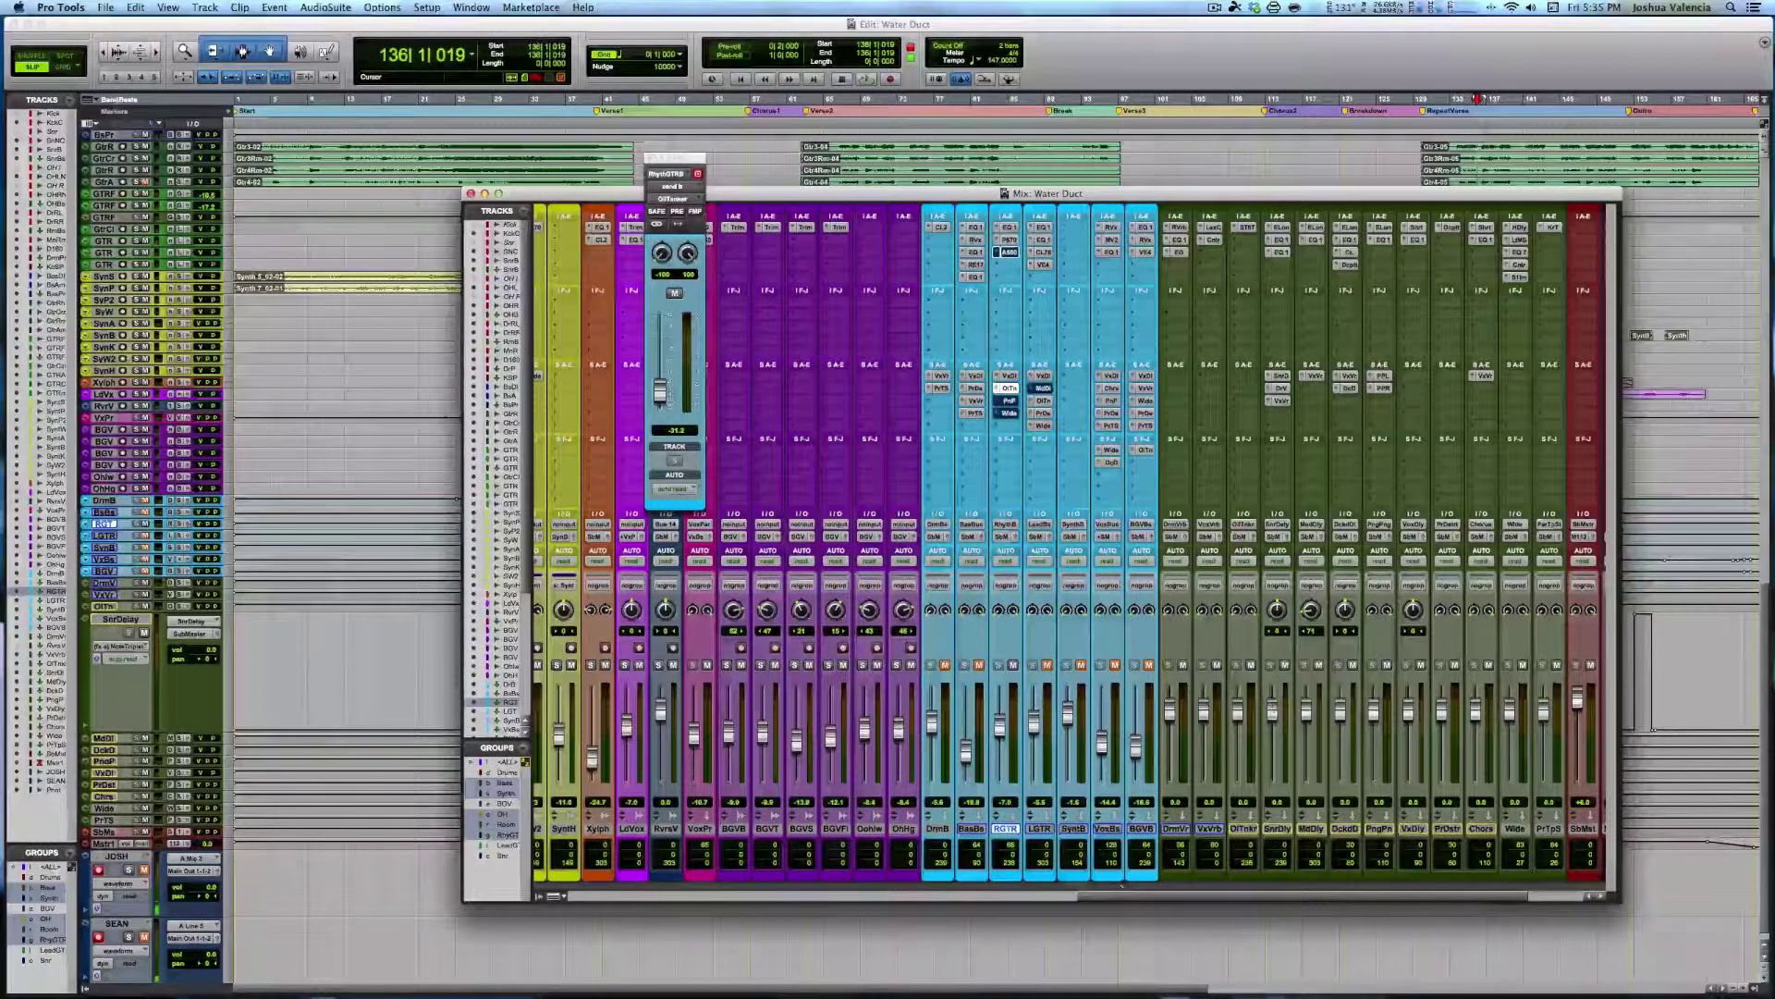
{"action": "left_click", "coordinate": [1249, 227]}
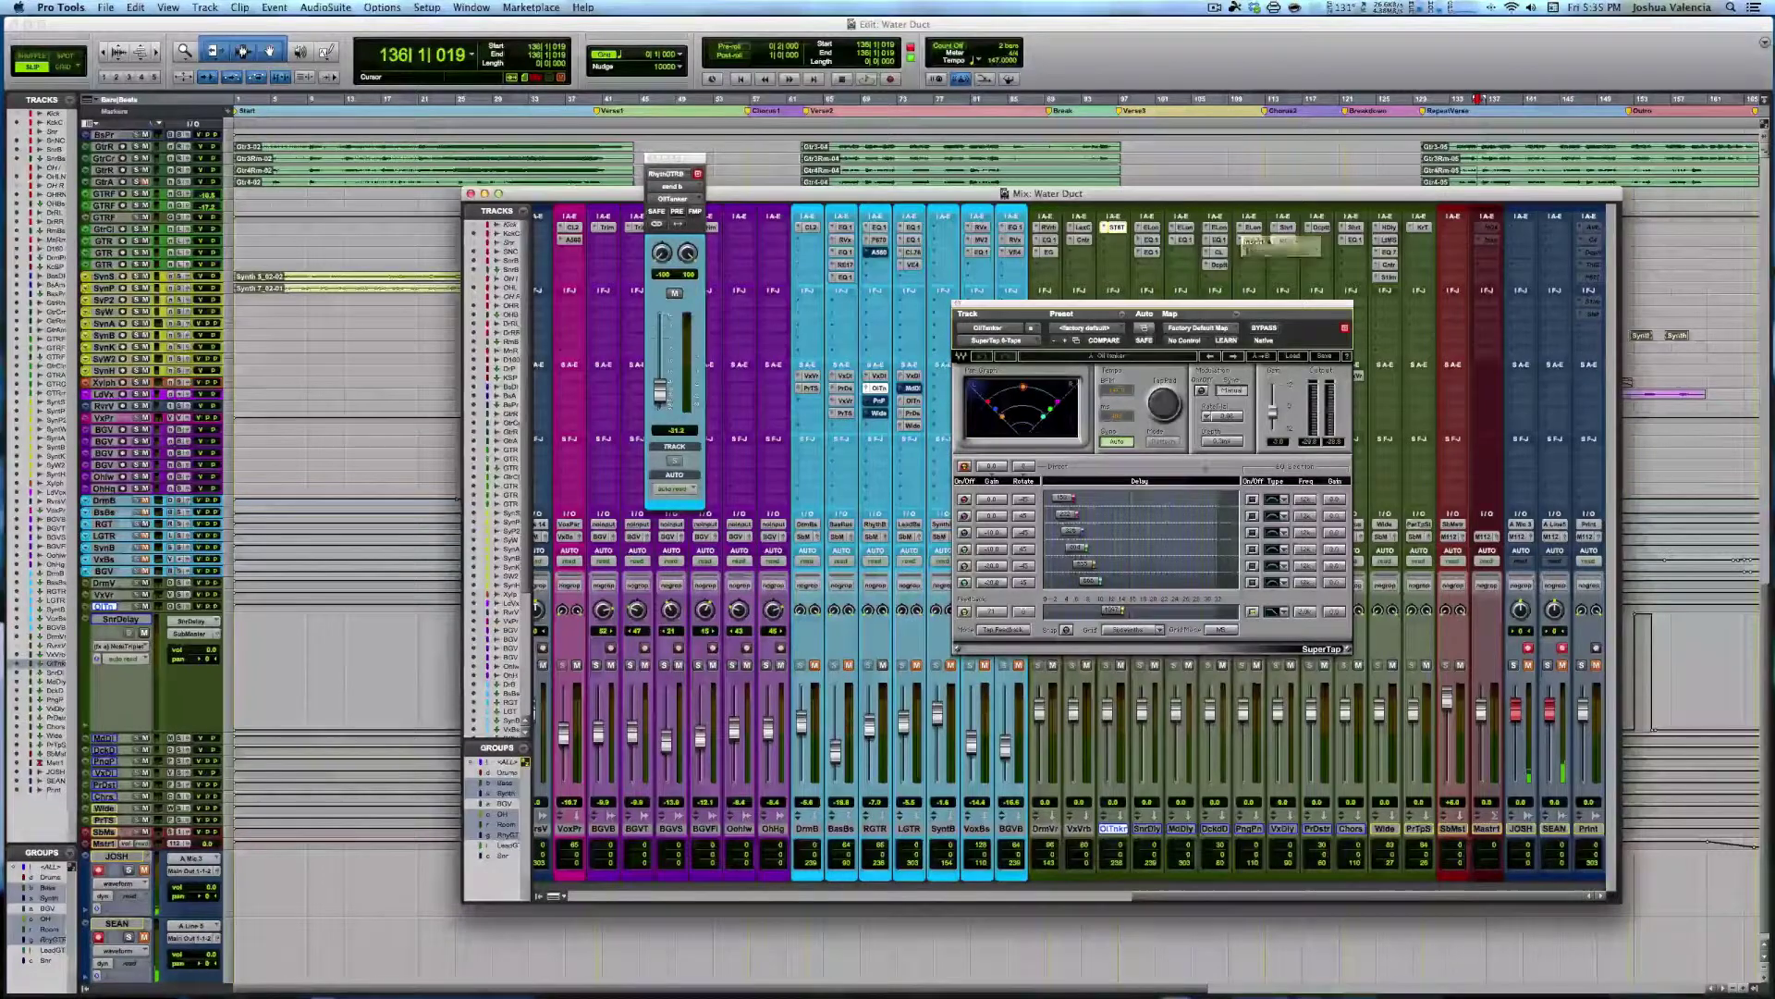
{"action": "left_click", "coordinate": [1296, 360]}
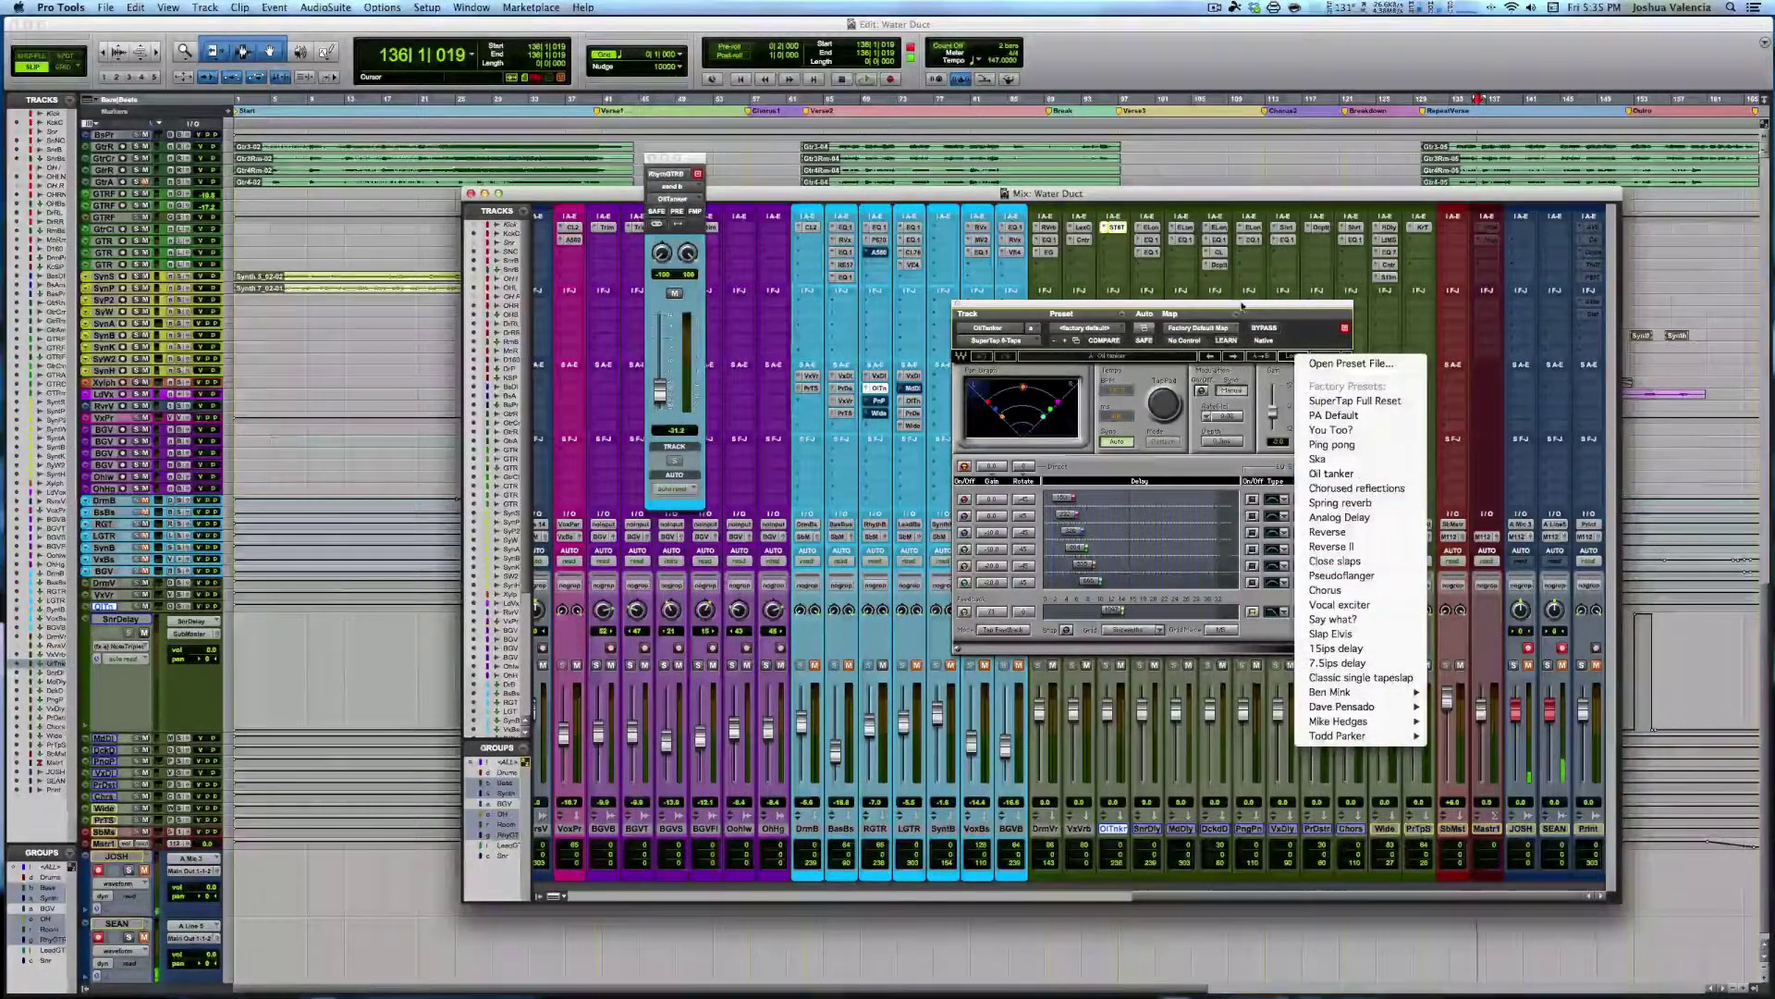
{"action": "left_click", "coordinate": [1375, 490]}
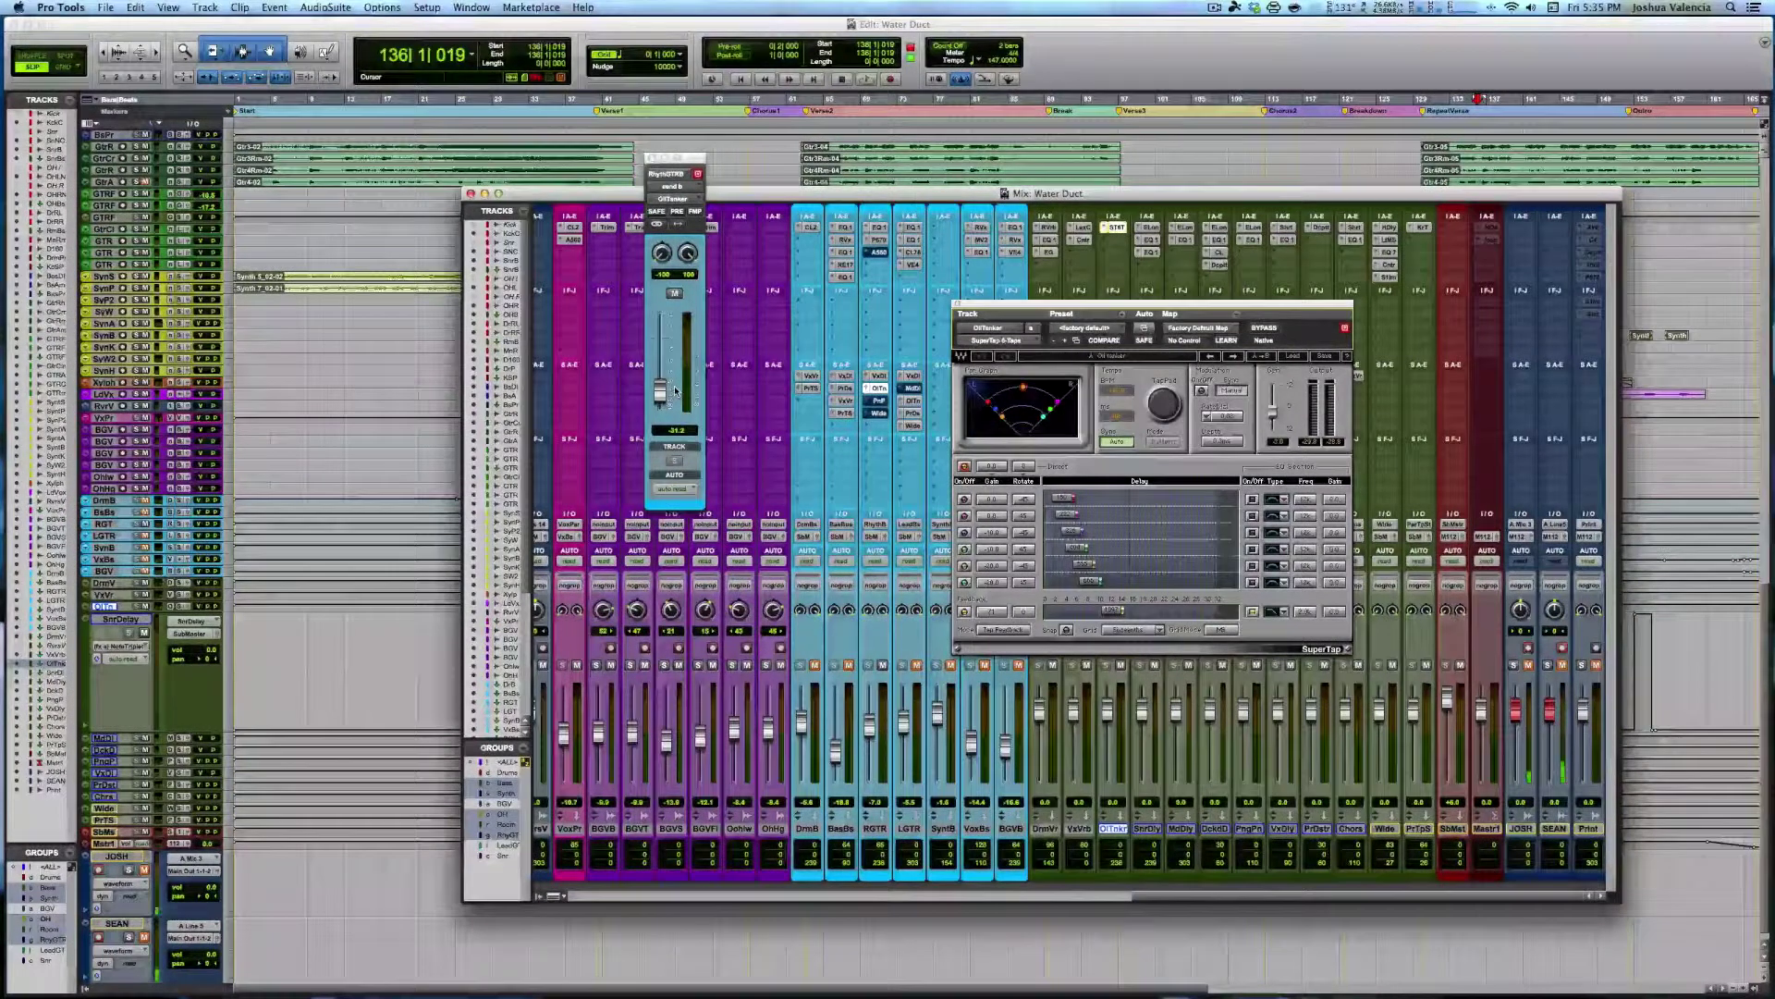
Audition the OilTanker delay by raising its send level during playback, and close the SuperTap window
{"action": "key", "text": "space"}
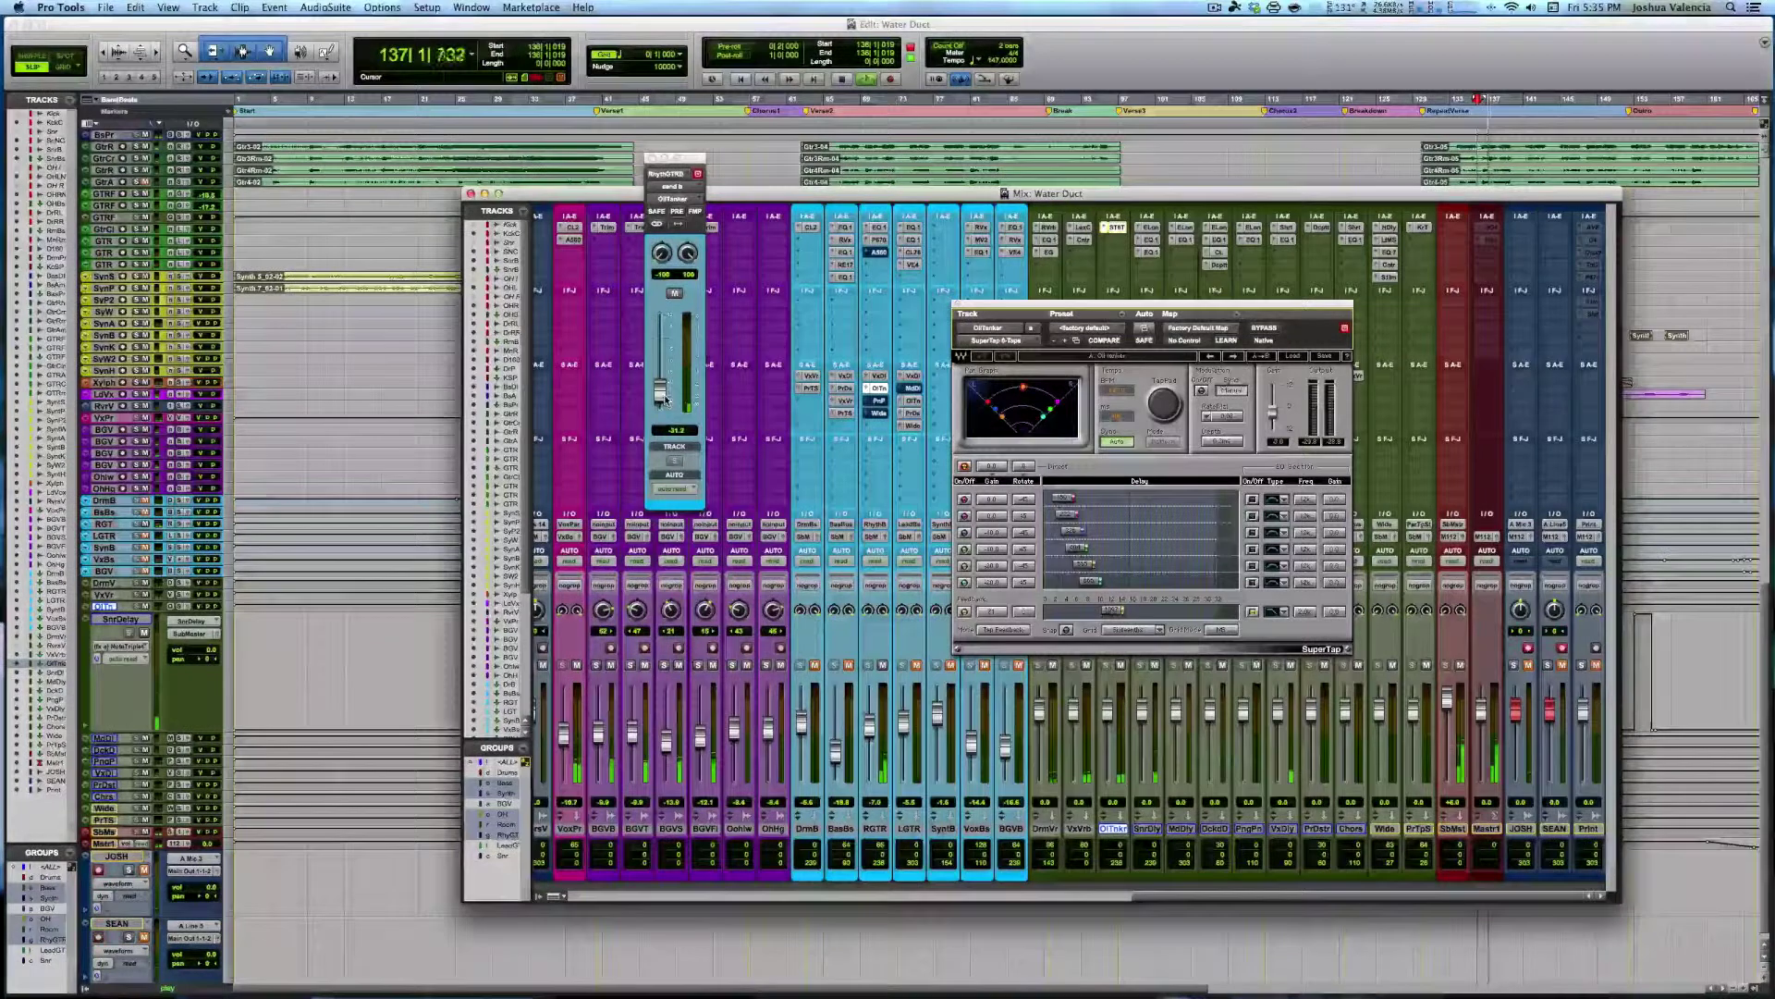
{"action": "left_click_drag", "start_coordinate": [665, 398], "coordinate": [668, 352]}
{"action": "key", "text": "space"}
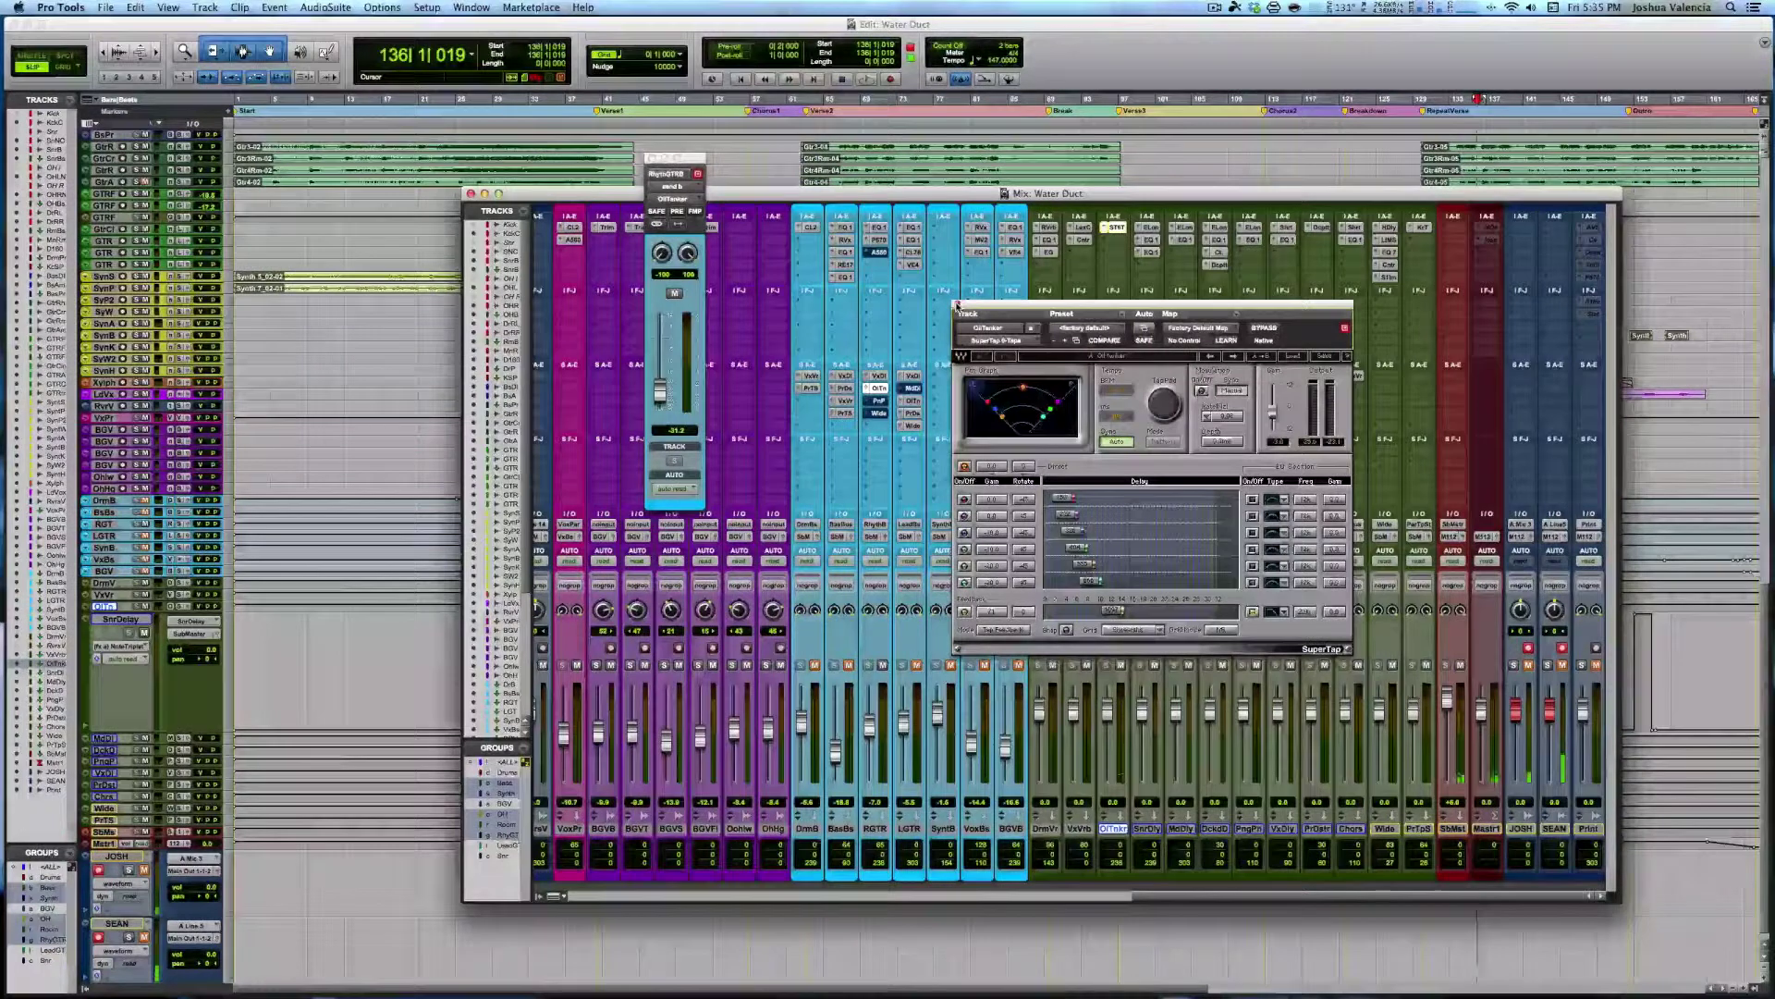
{"action": "left_click", "coordinate": [958, 304]}
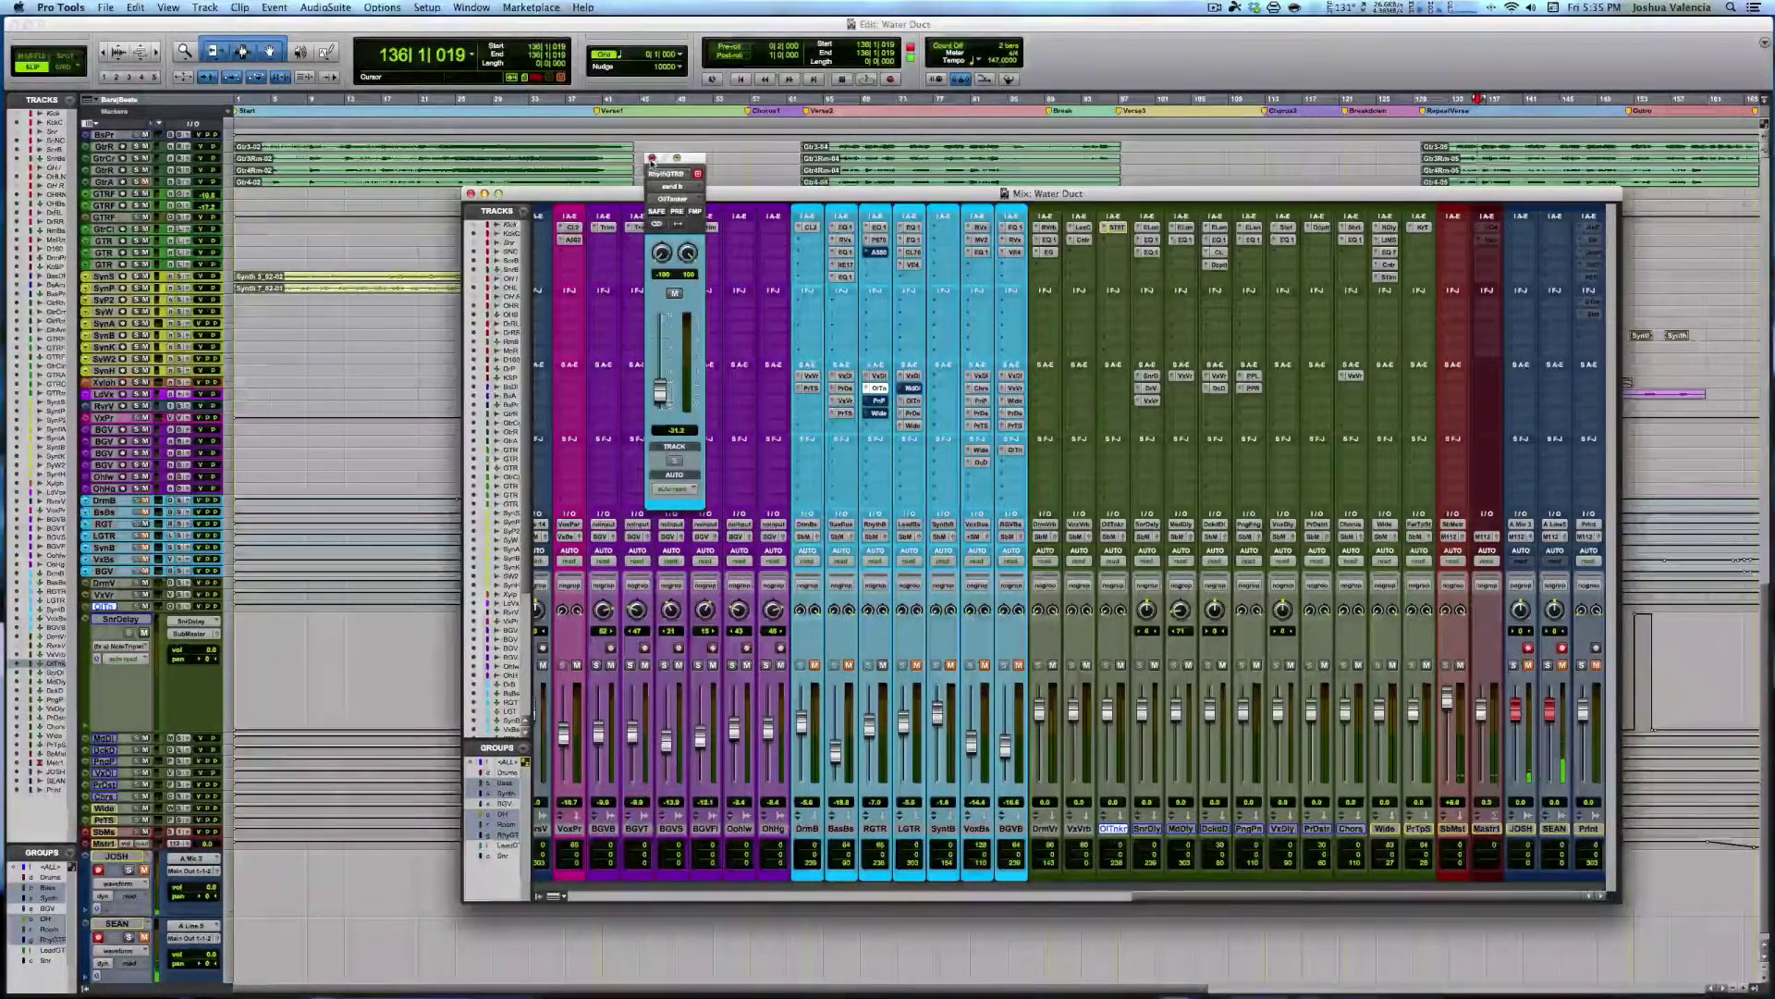
Open the RGTR bus's PingPong send and view the Mod Delay and EQ settings on the PingPong return
{"action": "left_click", "coordinate": [652, 158]}
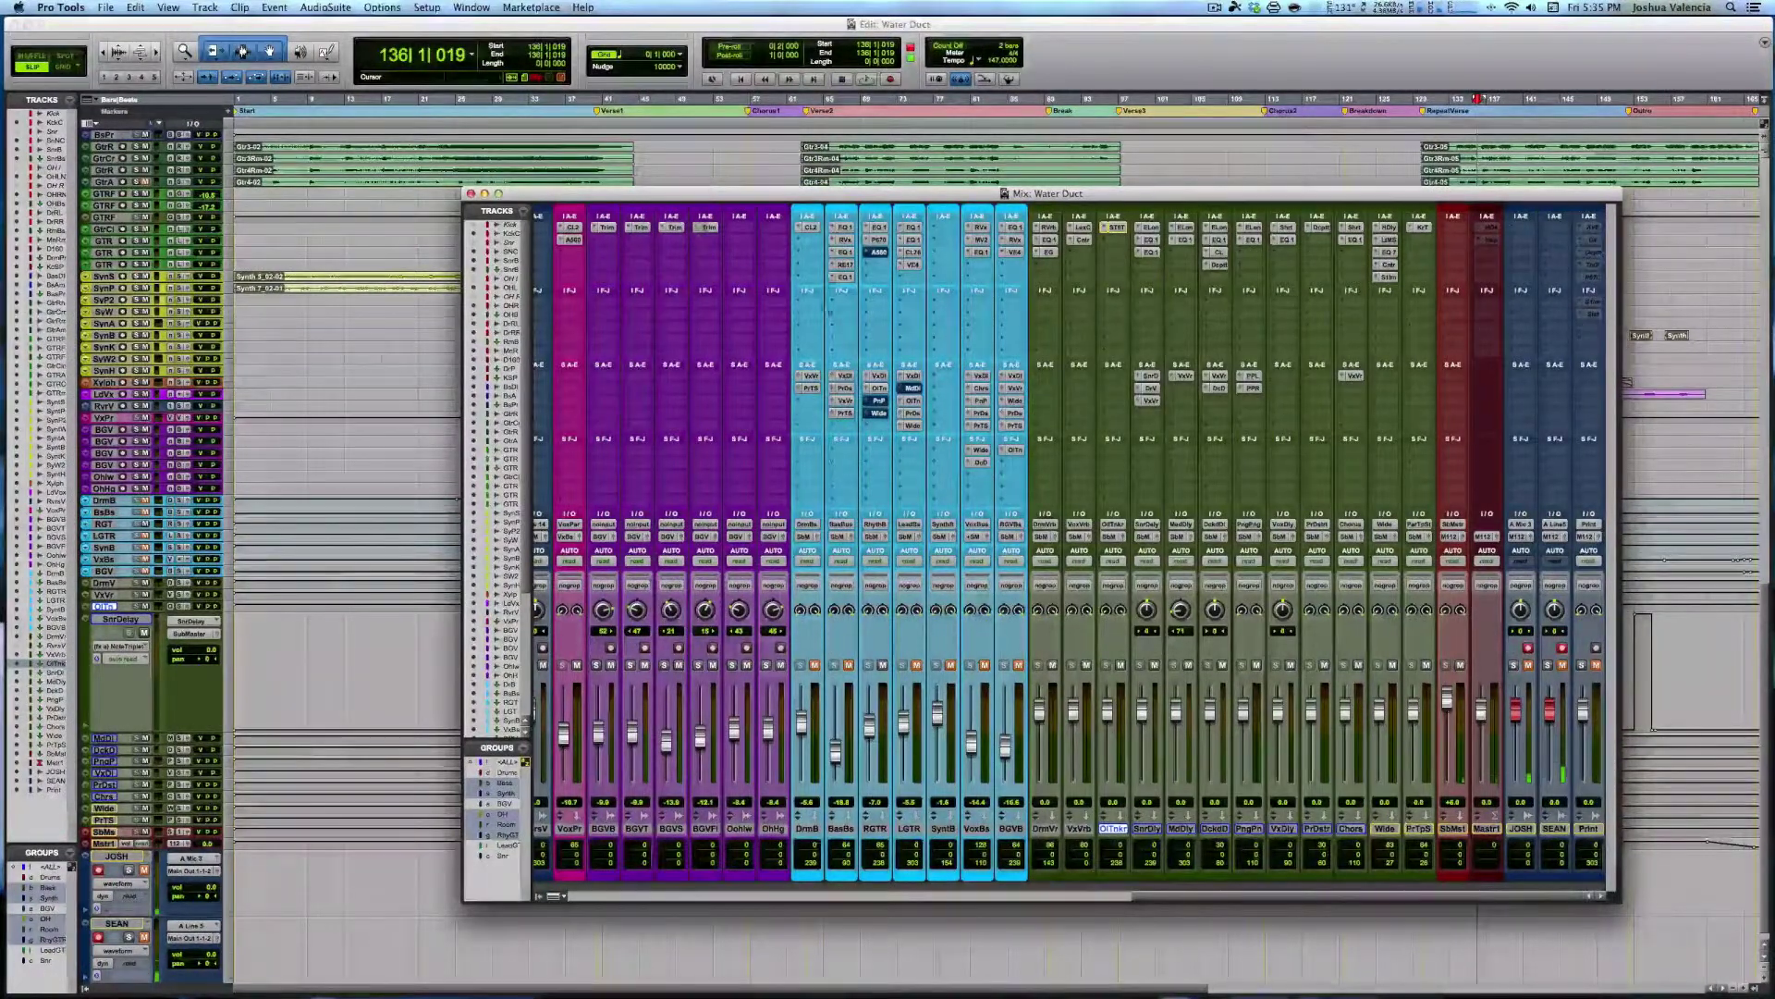
{"action": "left_click", "coordinate": [879, 400]}
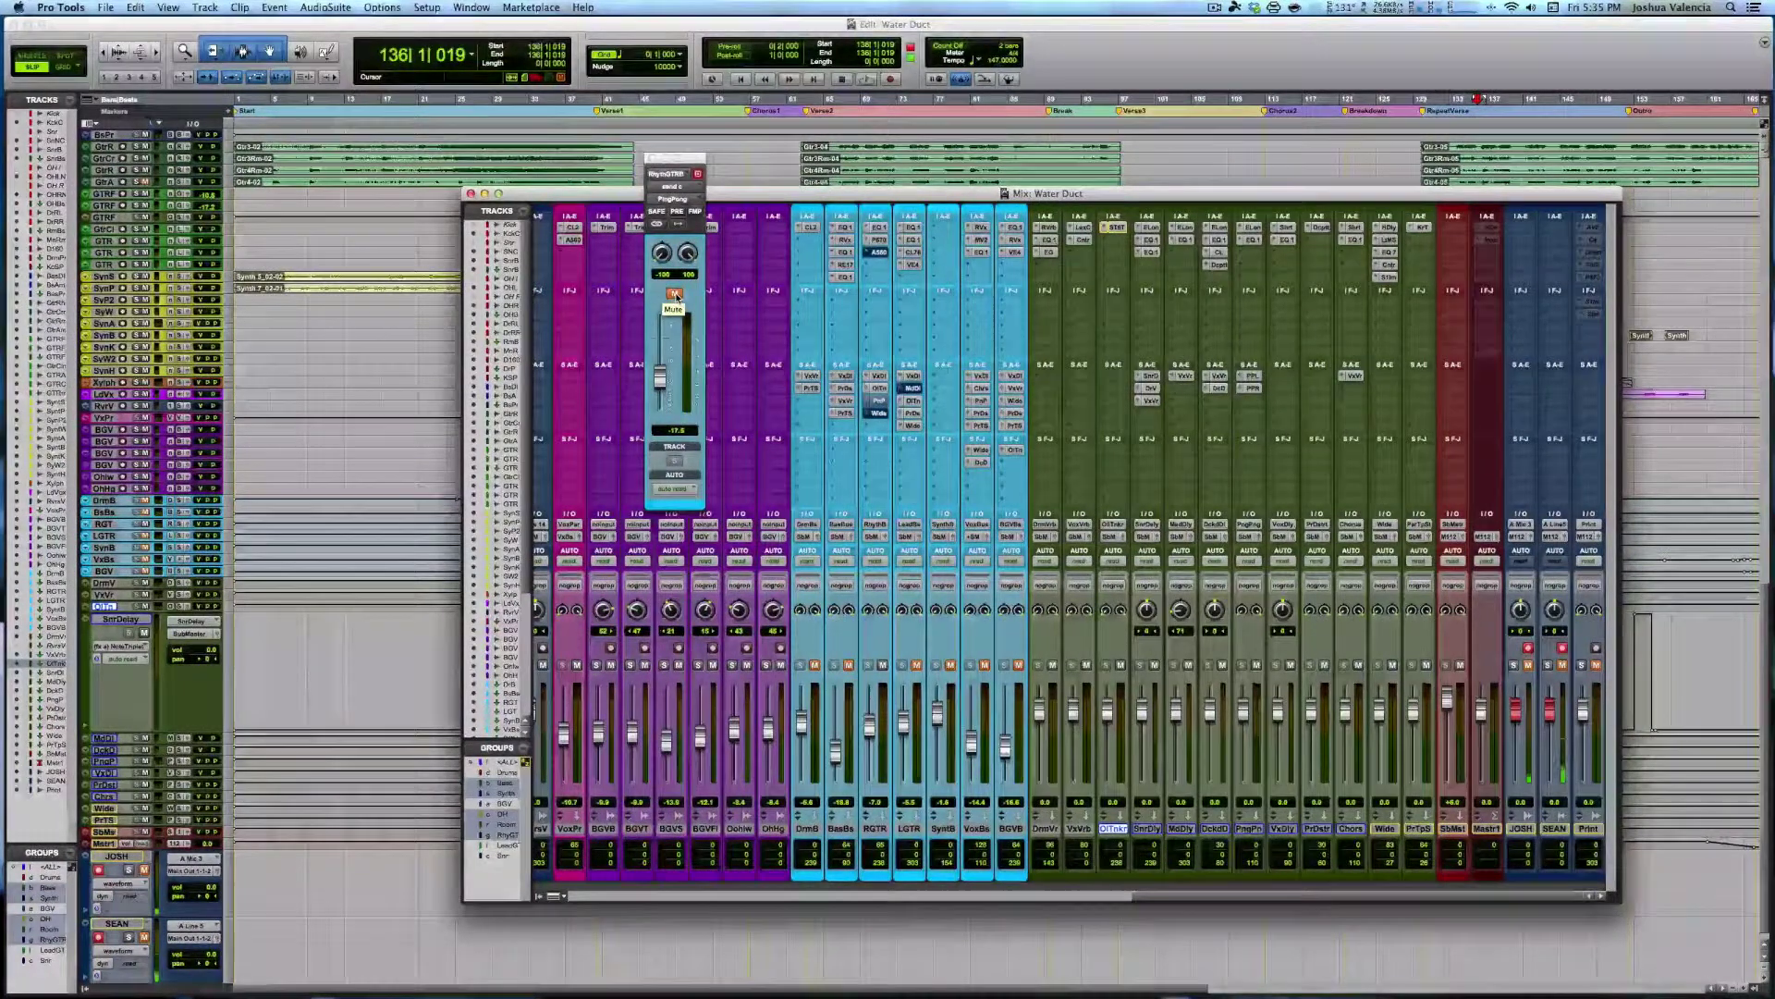
{"action": "left_click", "coordinate": [1256, 227]}
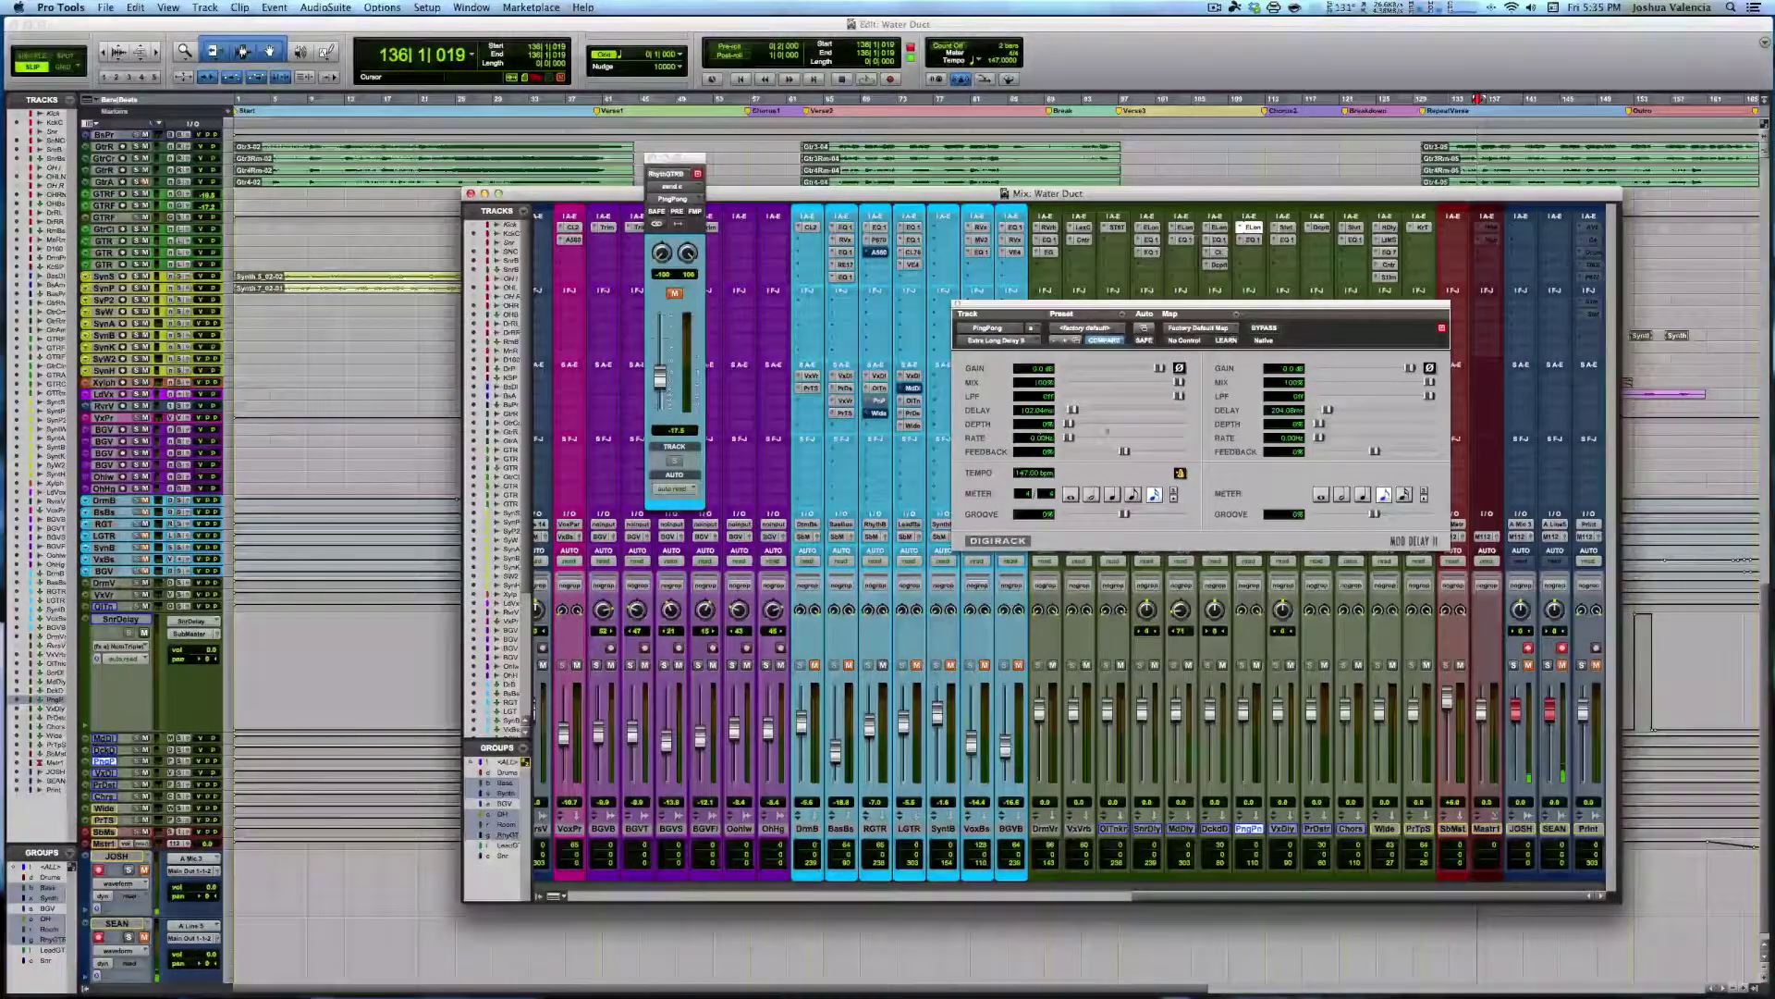
{"action": "left_click", "coordinate": [957, 306]}
{"action": "left_click", "coordinate": [1252, 239]}
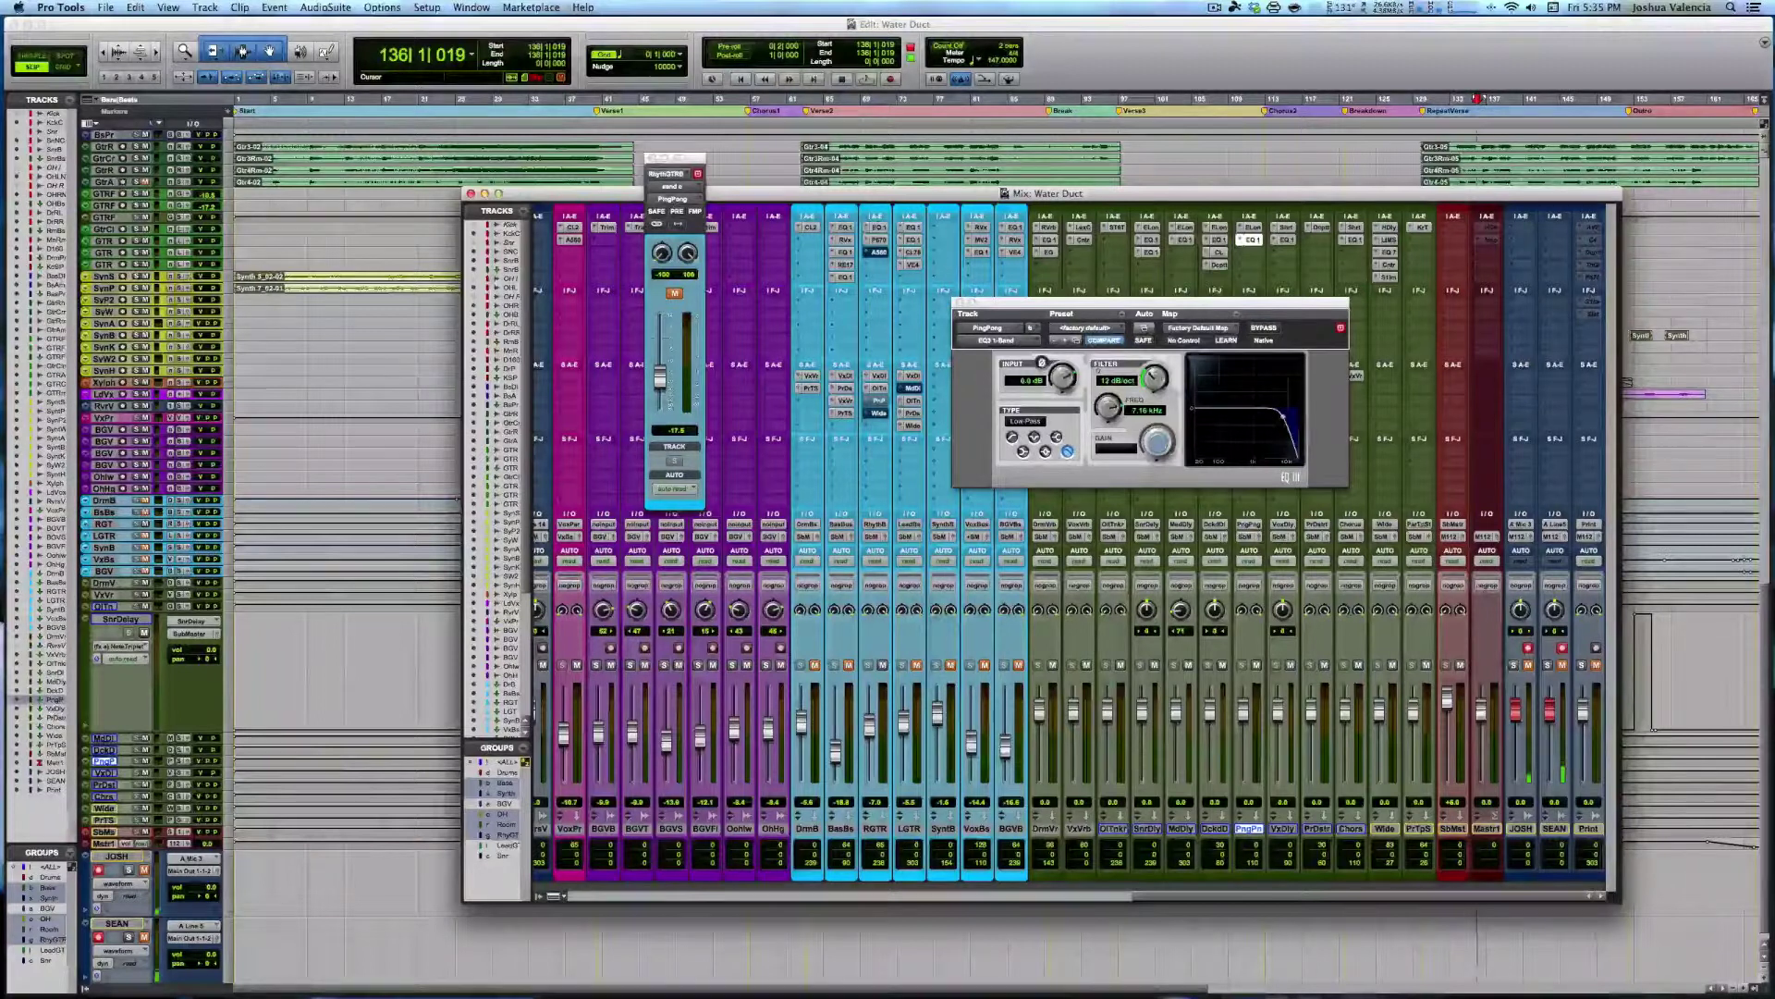
{"action": "left_click", "coordinate": [956, 304]}
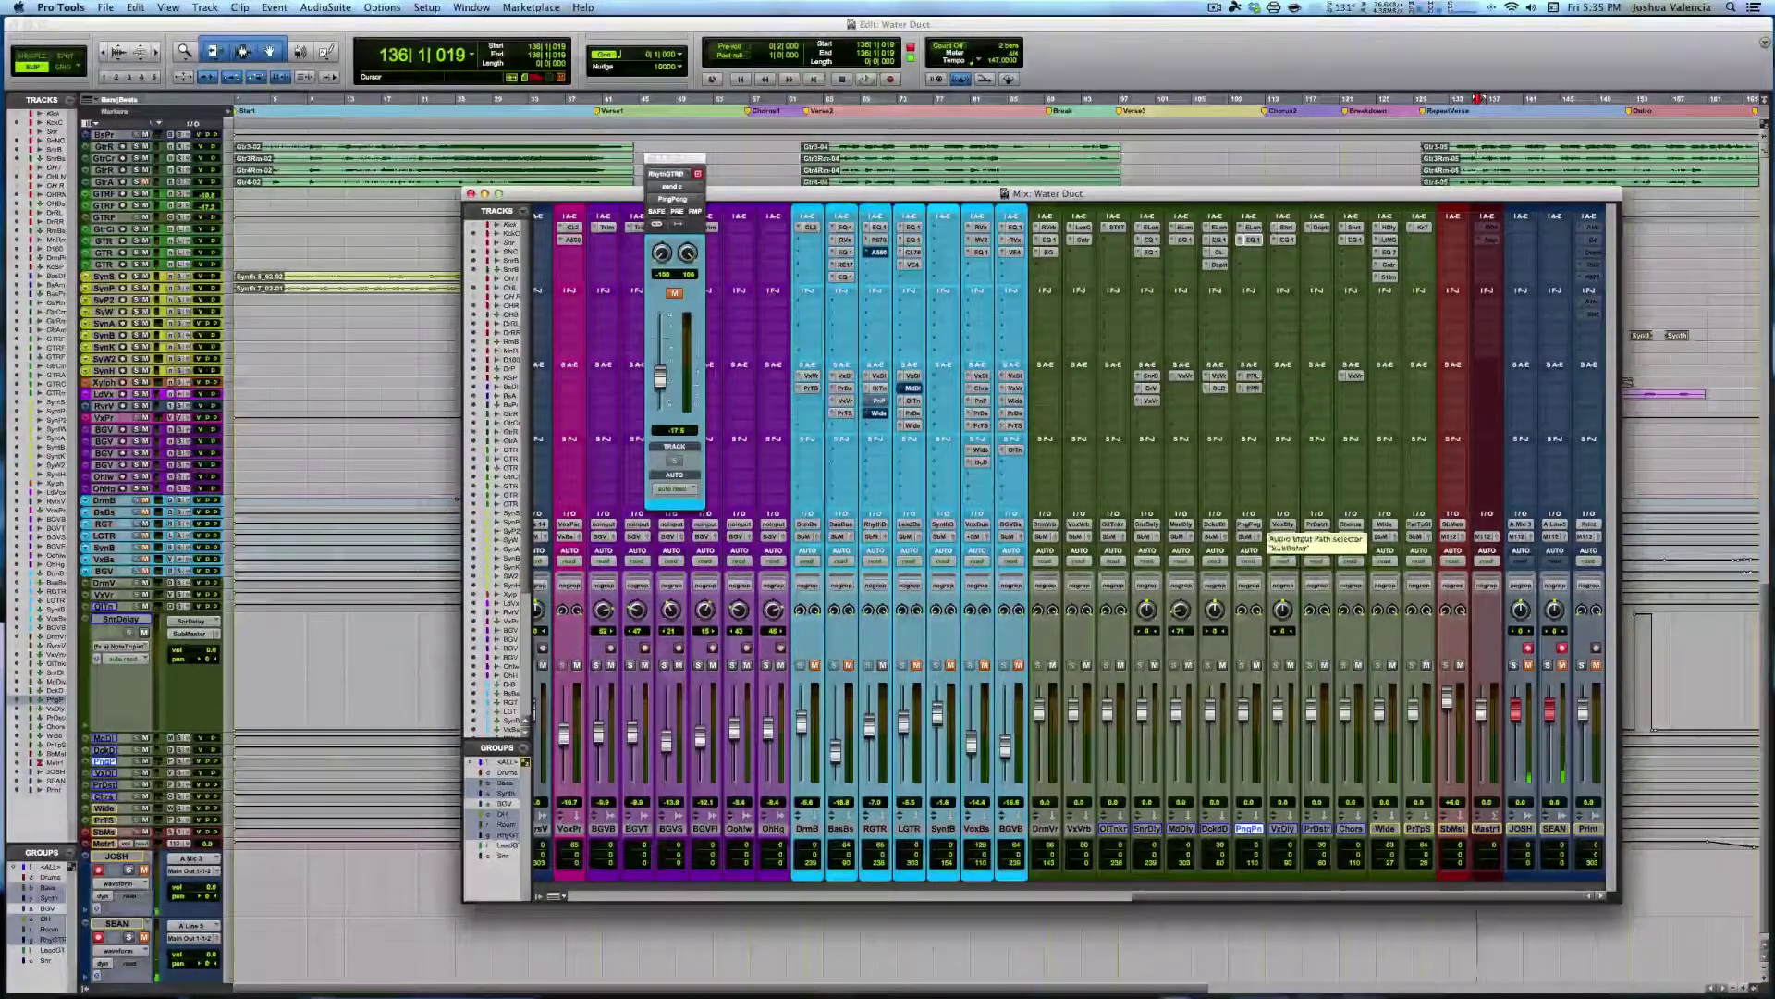
Check the PingPong return's input bus assignment and view the level of its second send
{"action": "left_click", "coordinate": [1256, 527]}
{"action": "mouse_move", "coordinate": [1262, 526]}
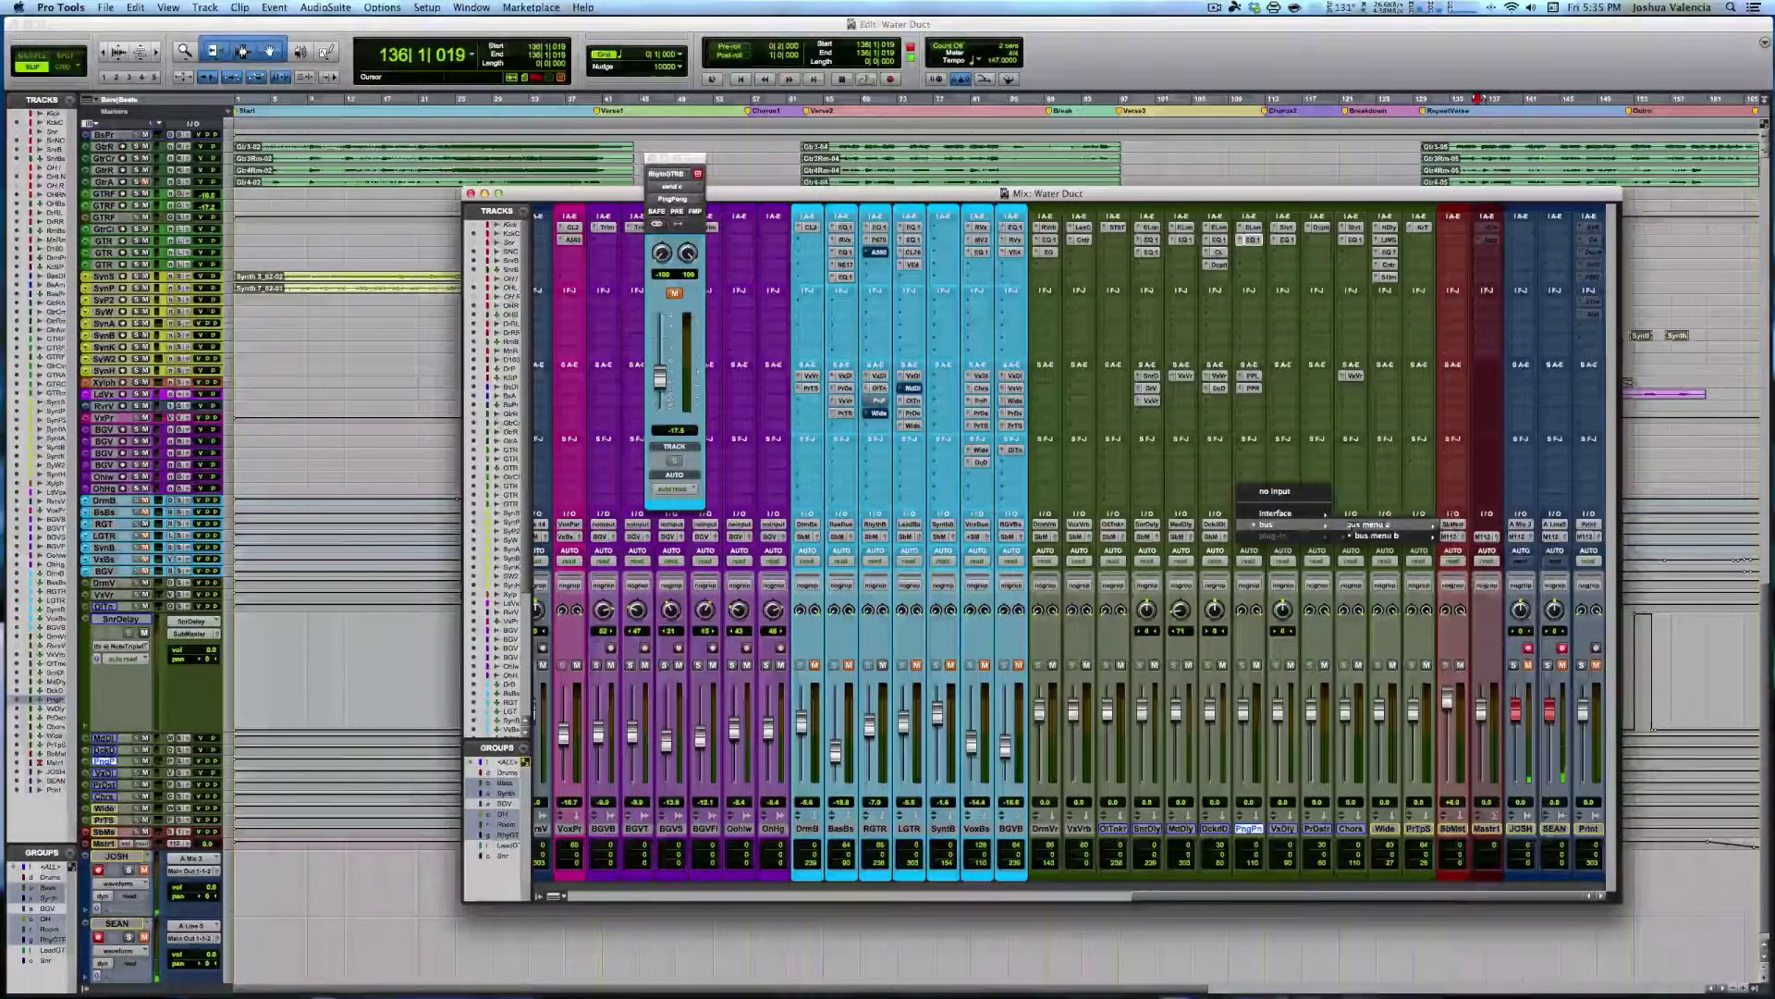
{"action": "mouse_move", "coordinate": [1370, 539]}
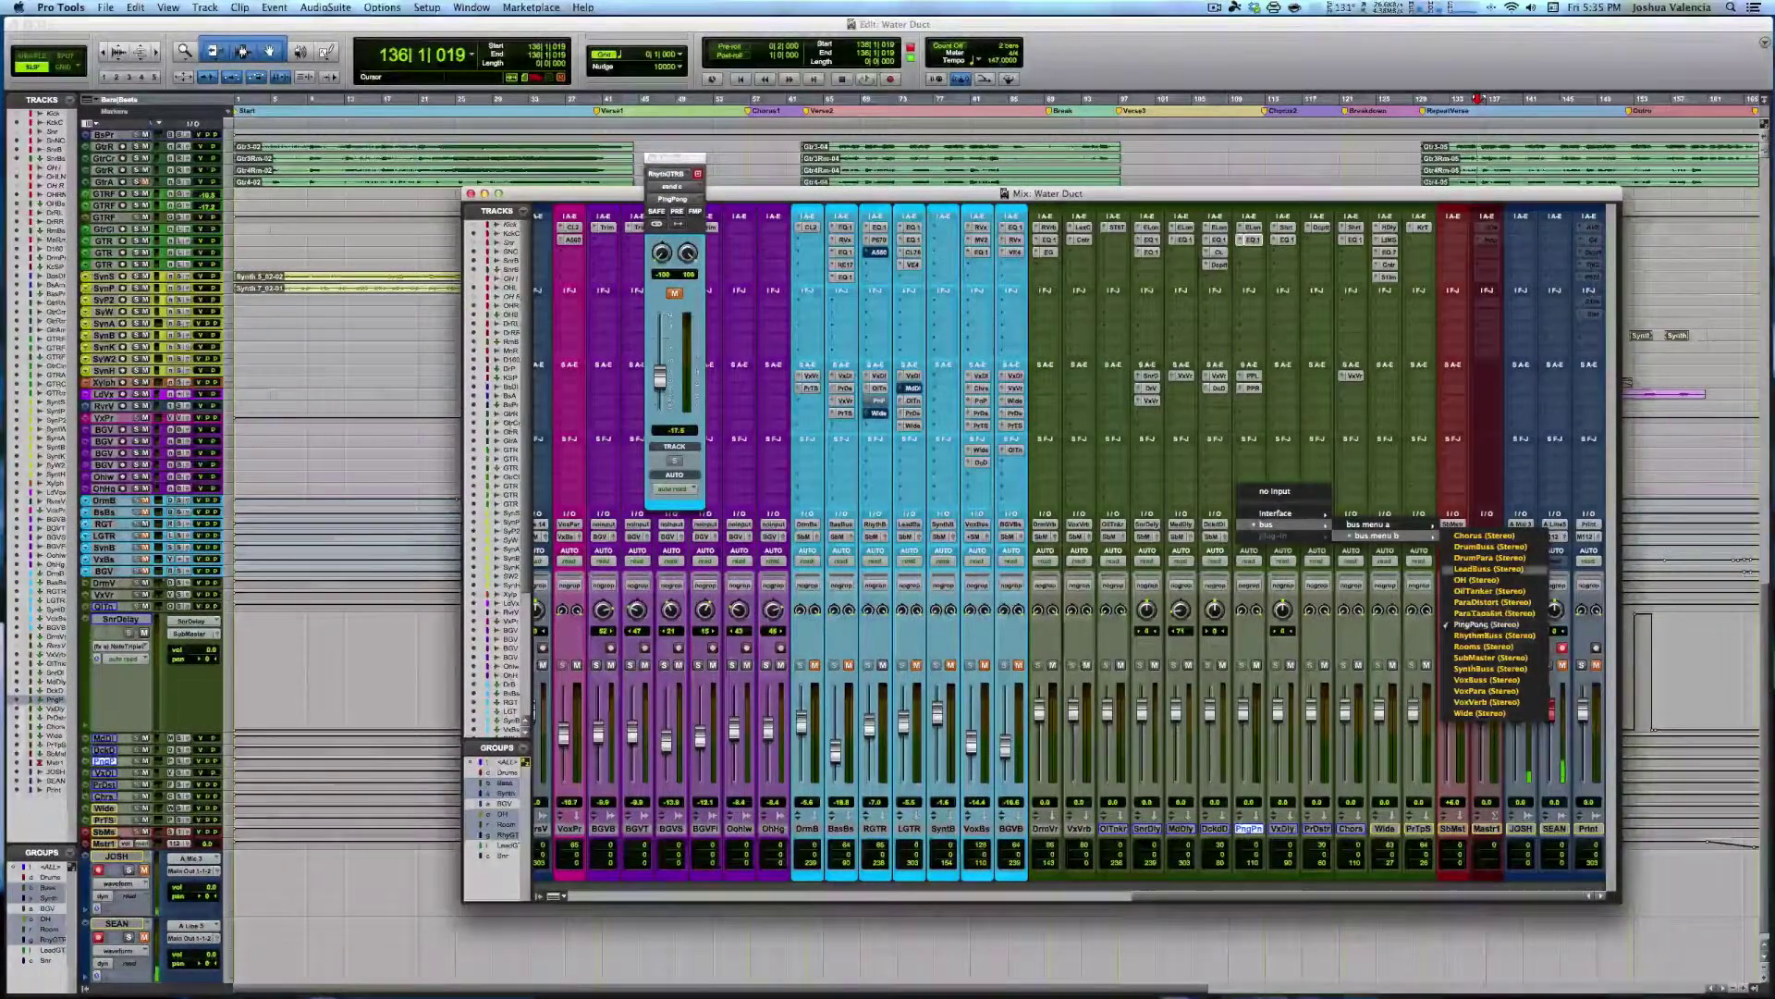
{"action": "left_click", "coordinate": [1263, 366]}
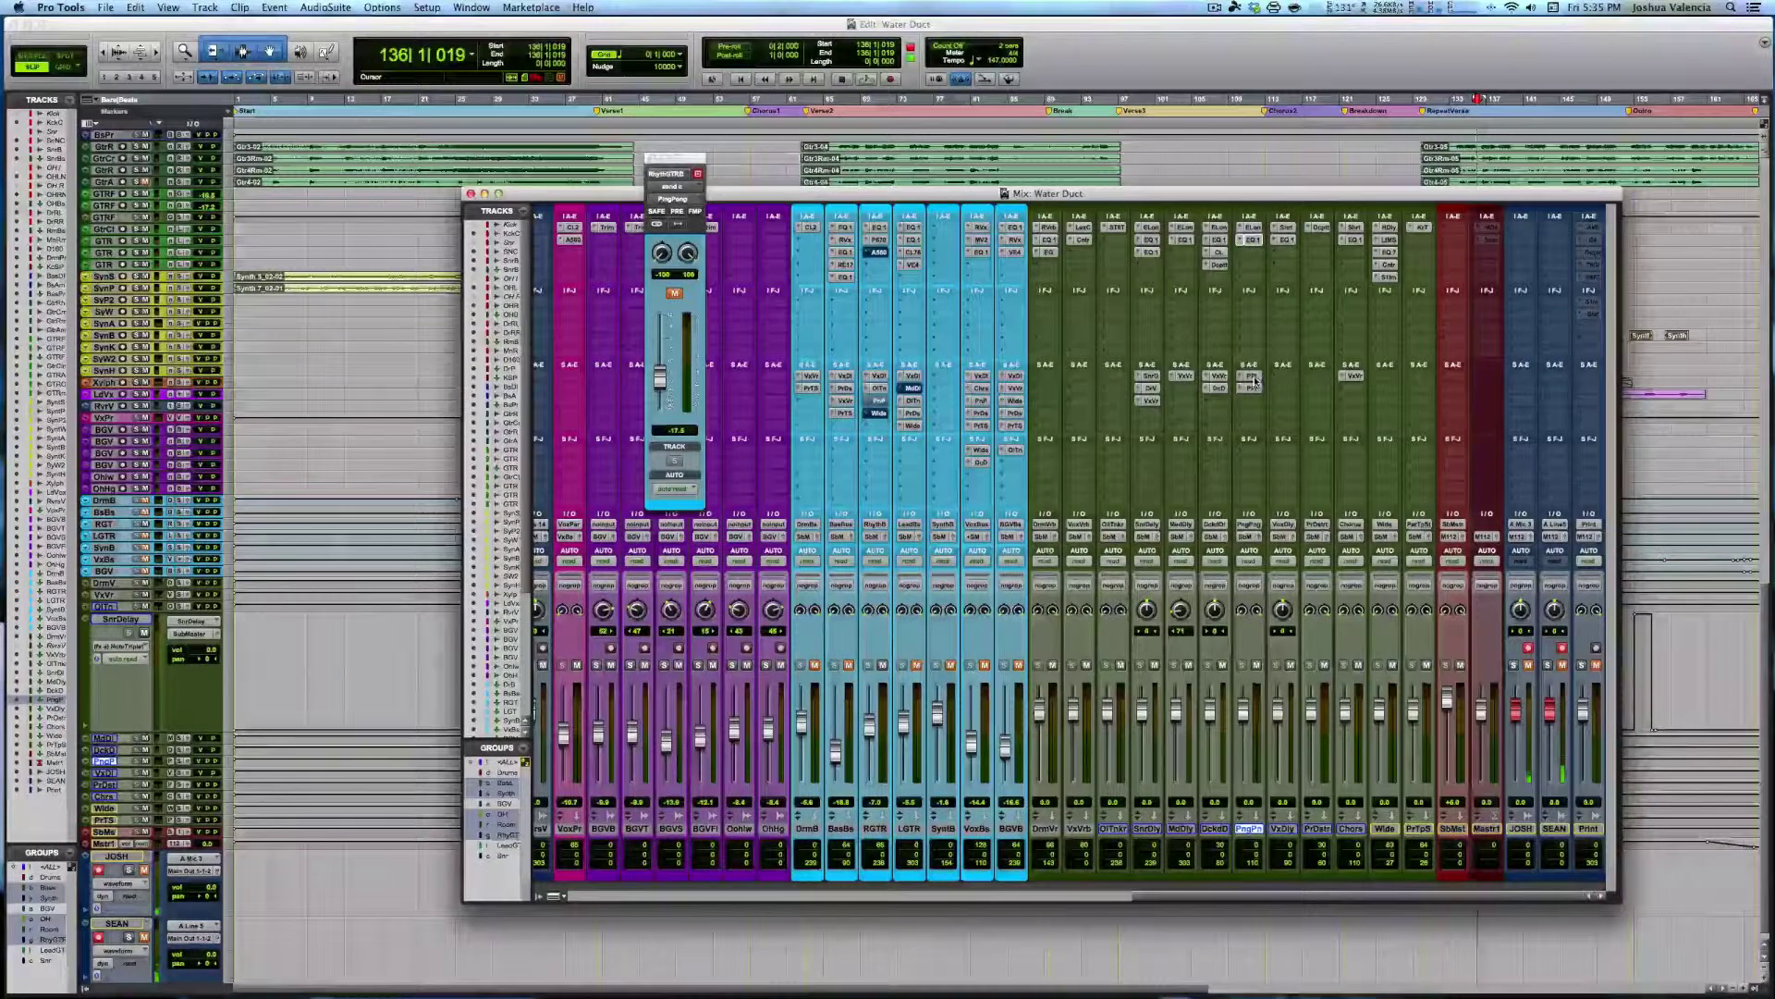
{"action": "left_click", "coordinate": [1252, 387]}
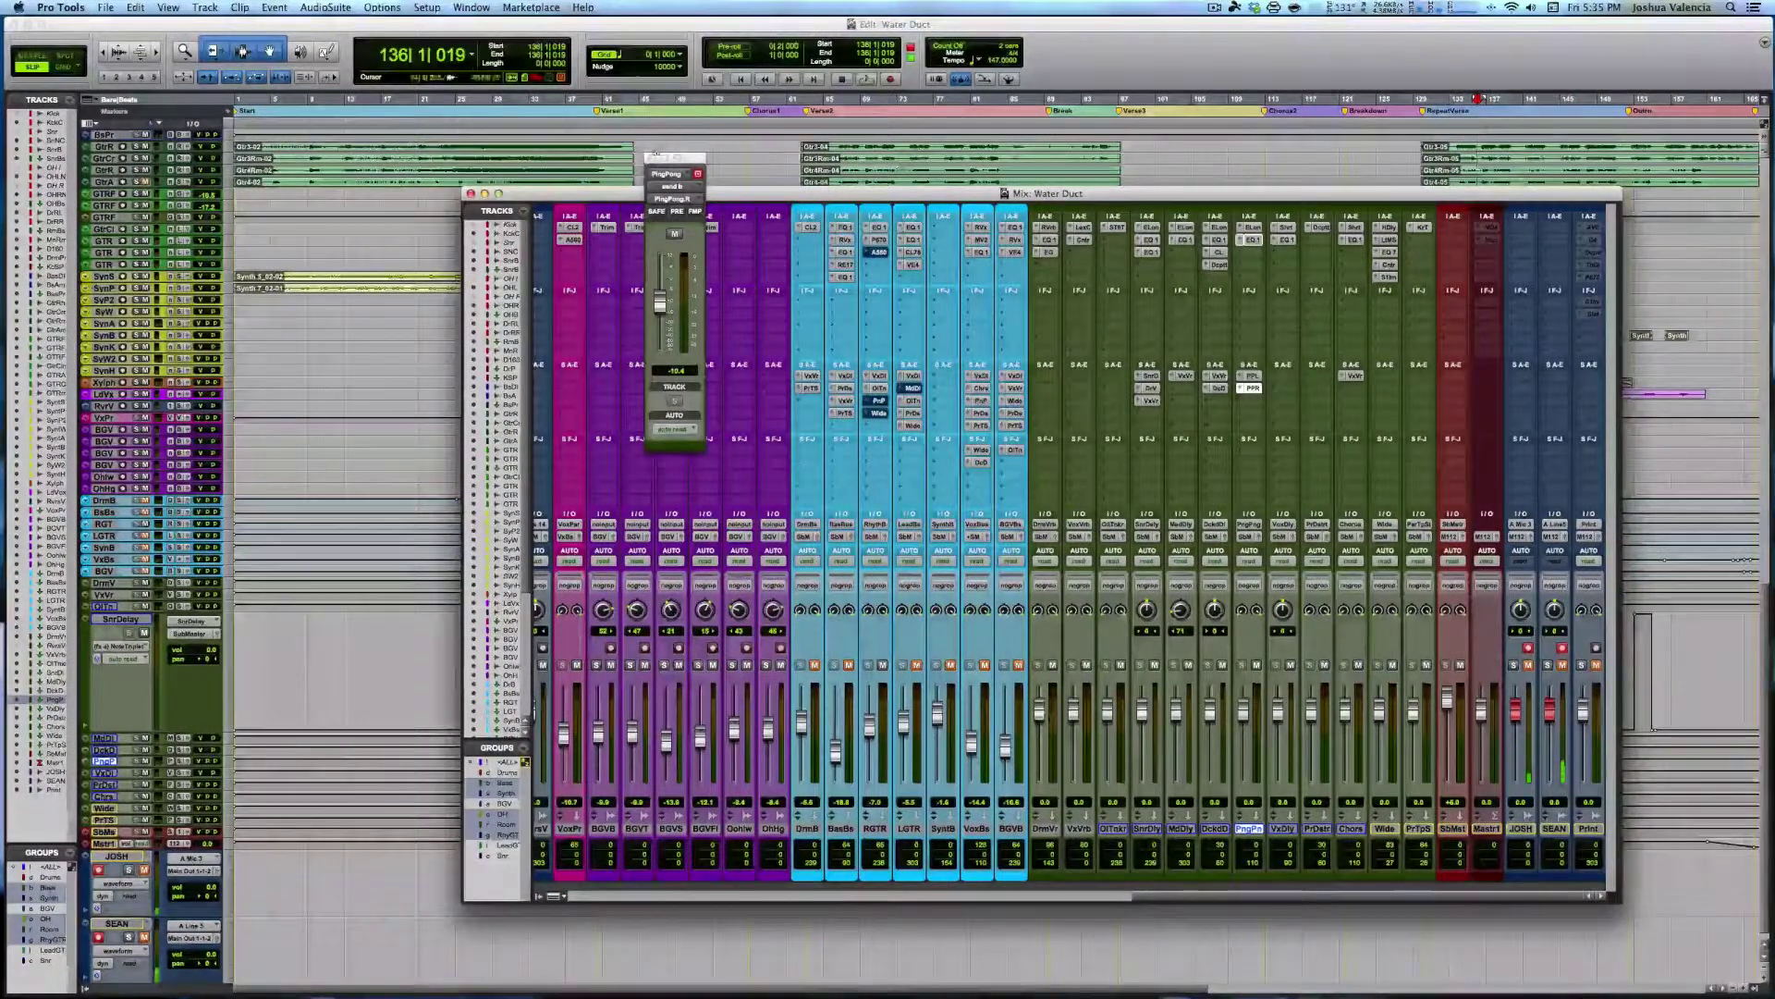
{"action": "left_click", "coordinate": [1253, 386]}
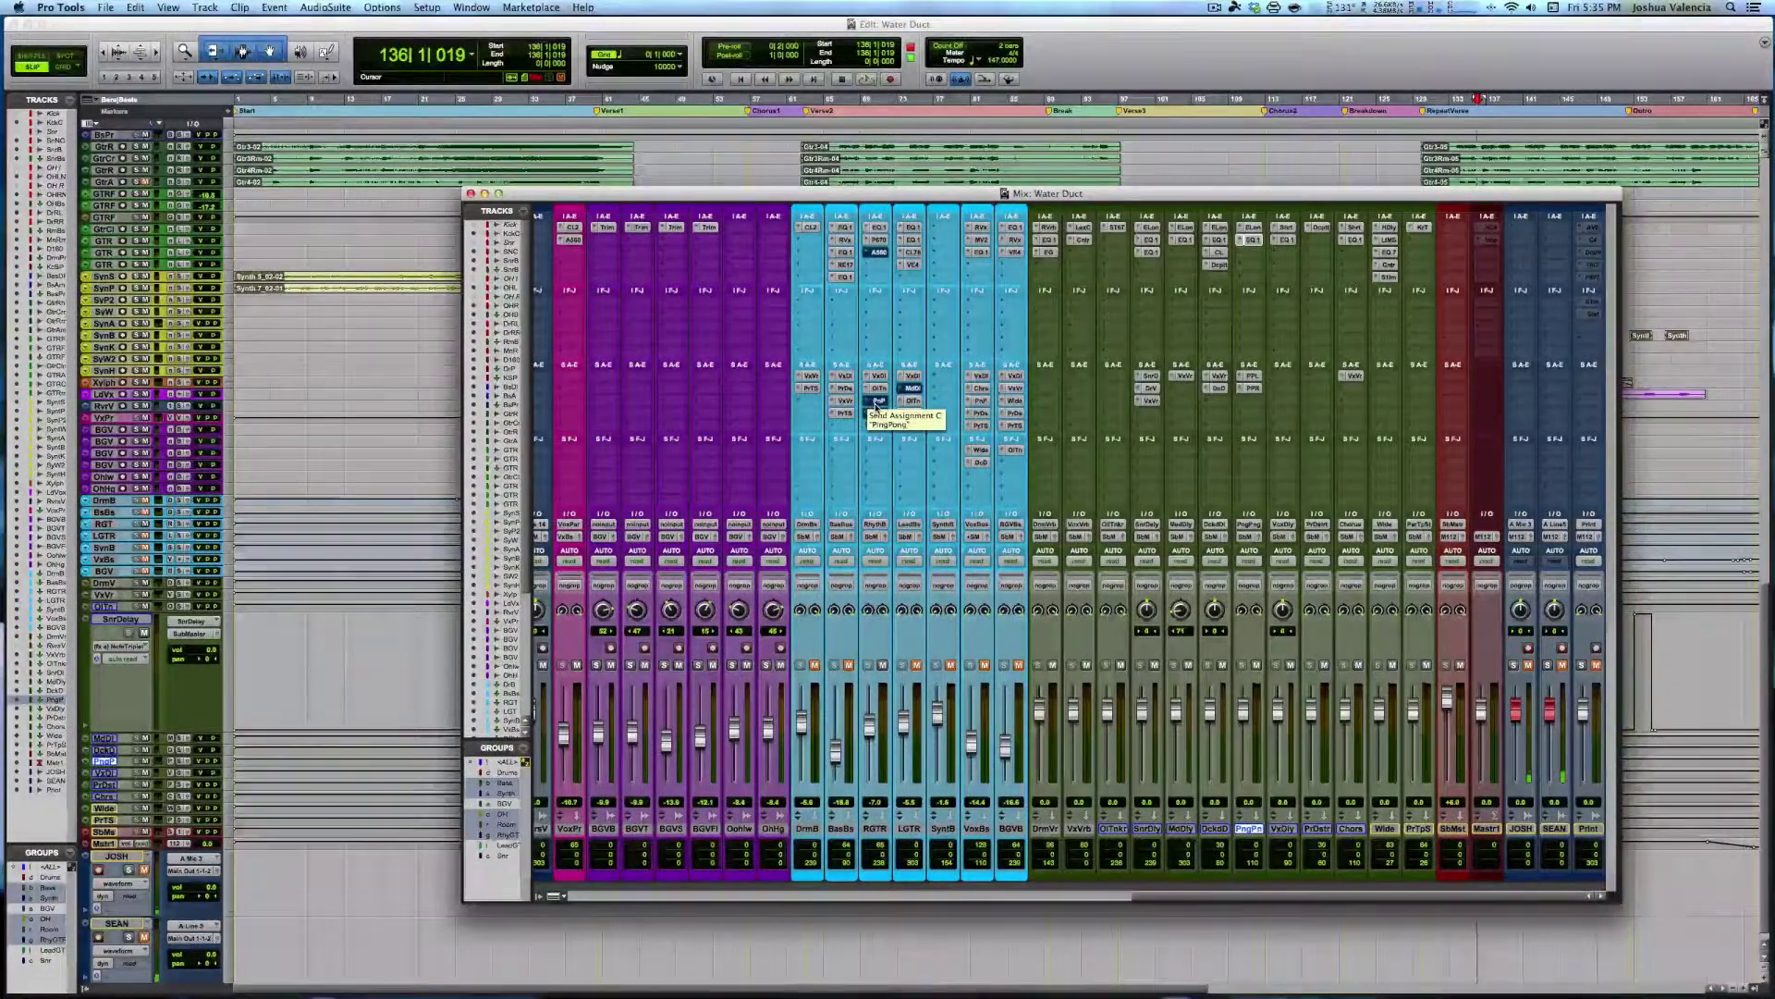
Audition the guitars in short playbacks and unmute the RGTR bus's PingPong send
{"action": "key", "text": "space"}
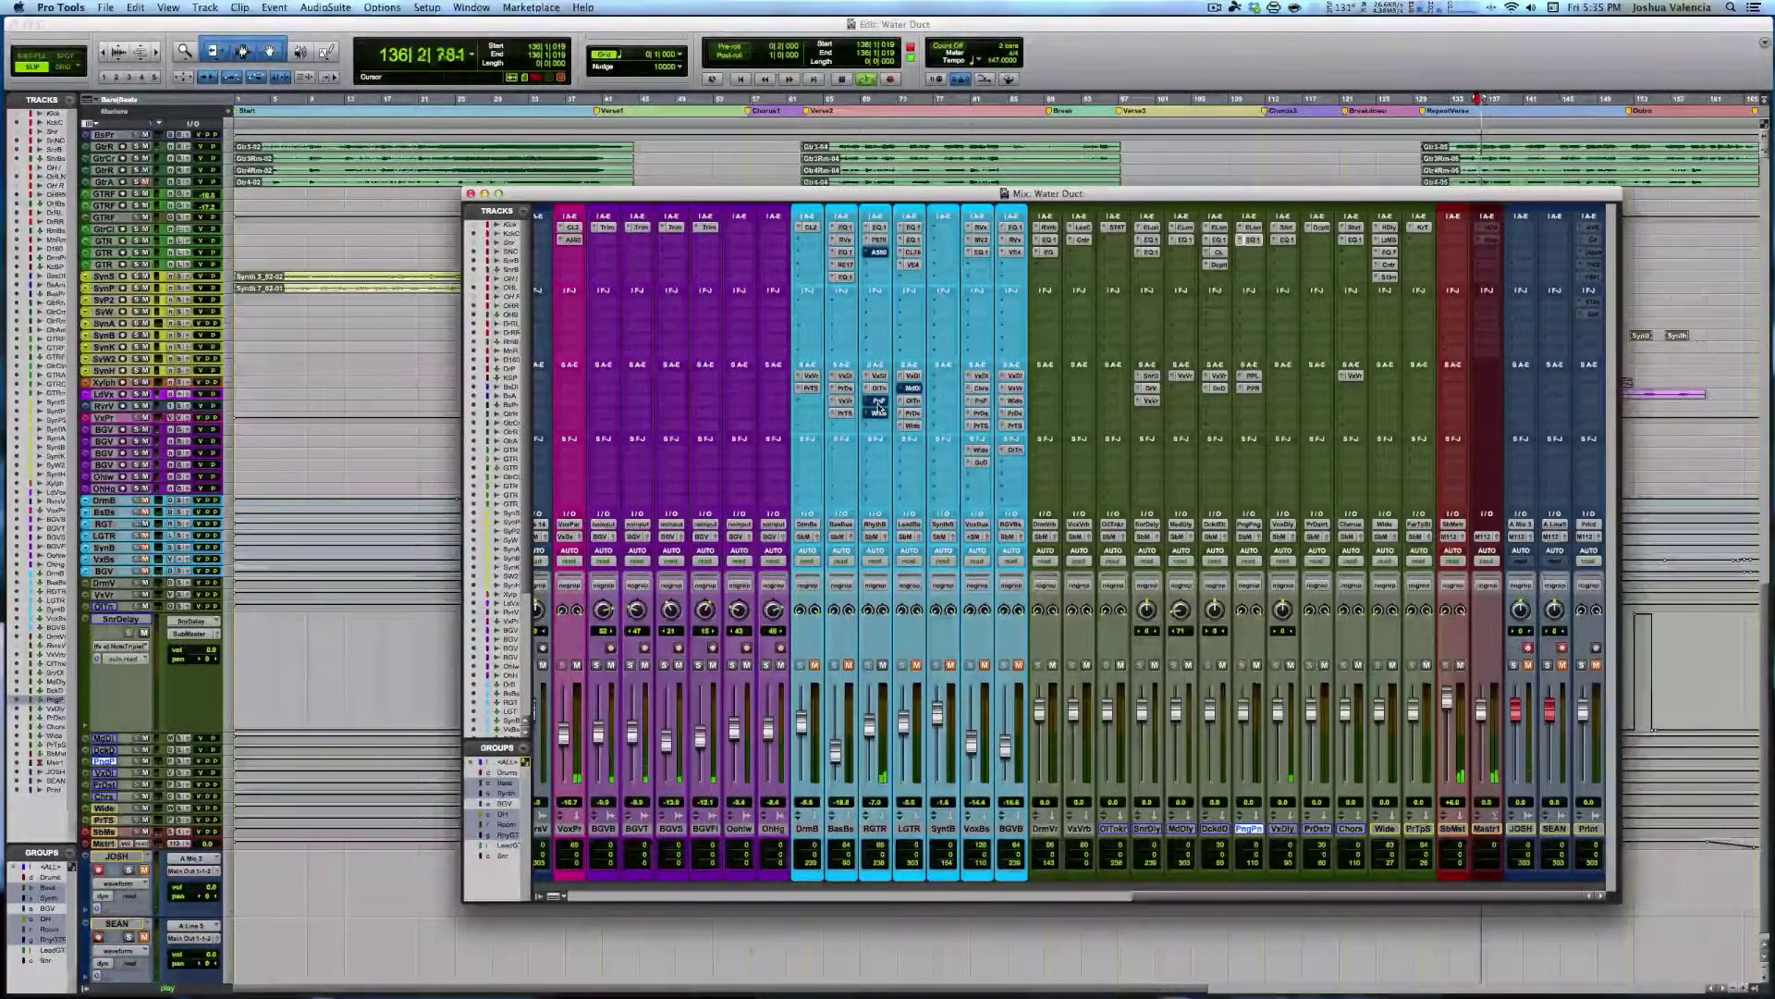
{"action": "key", "text": "space"}
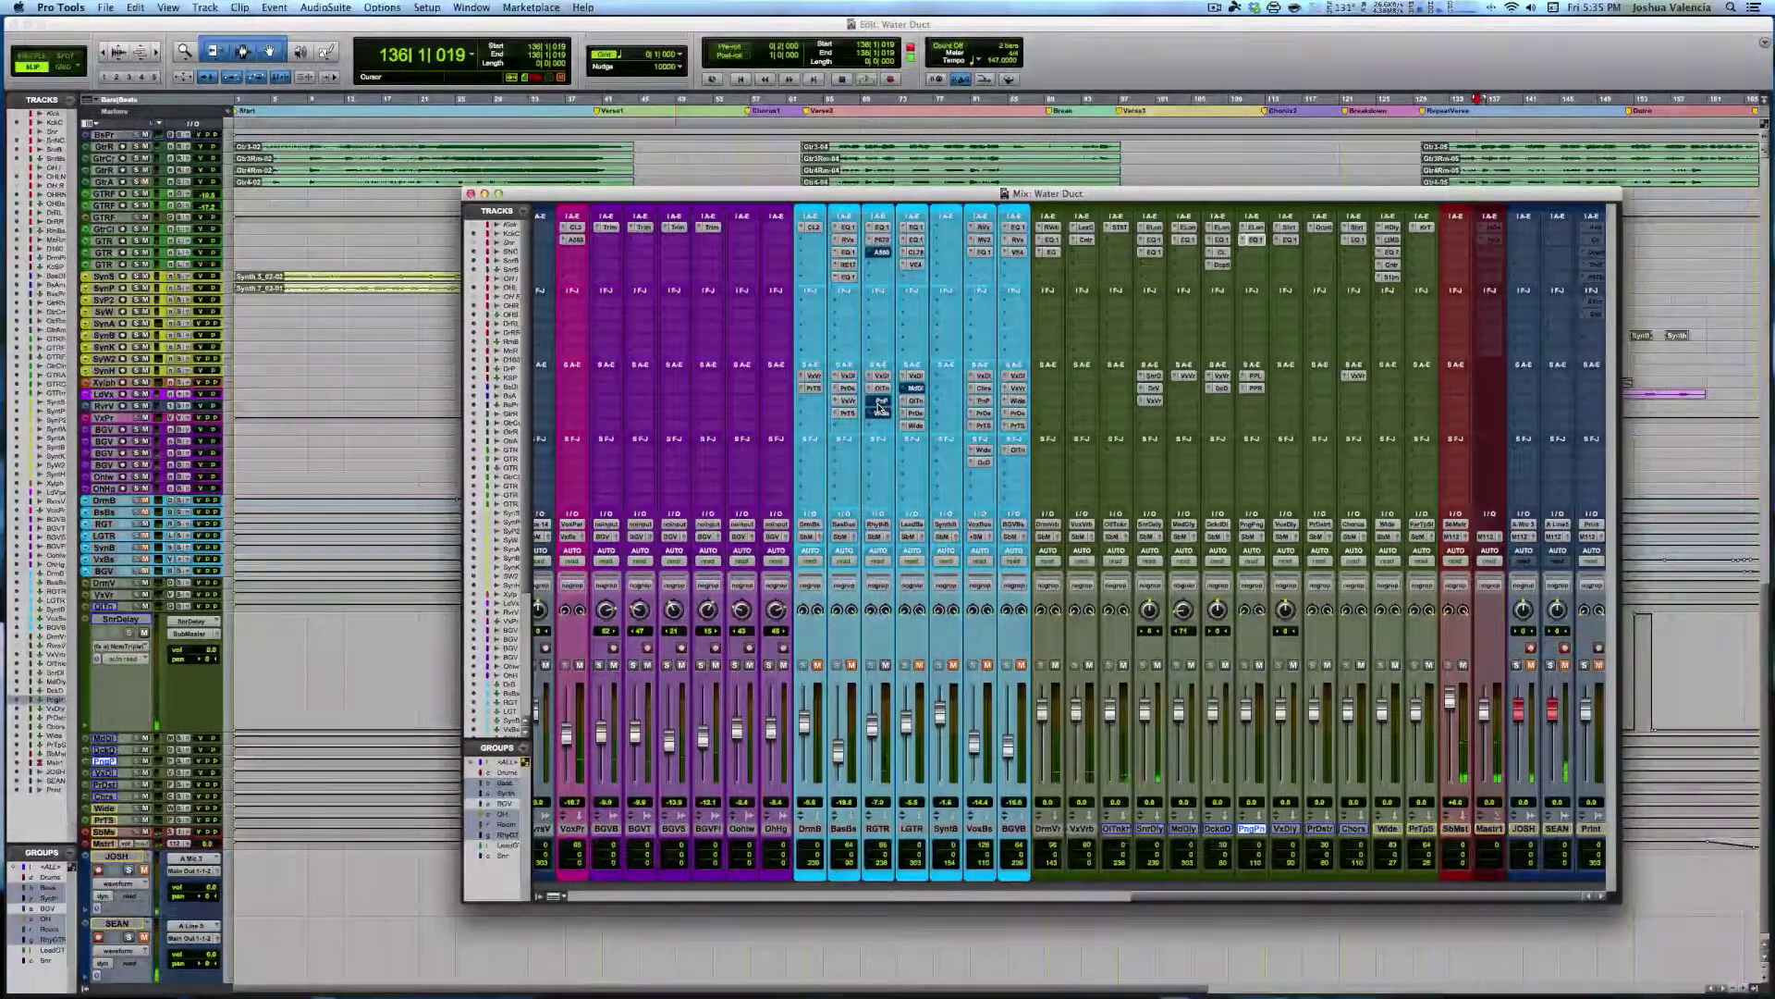
{"action": "key", "text": "space"}
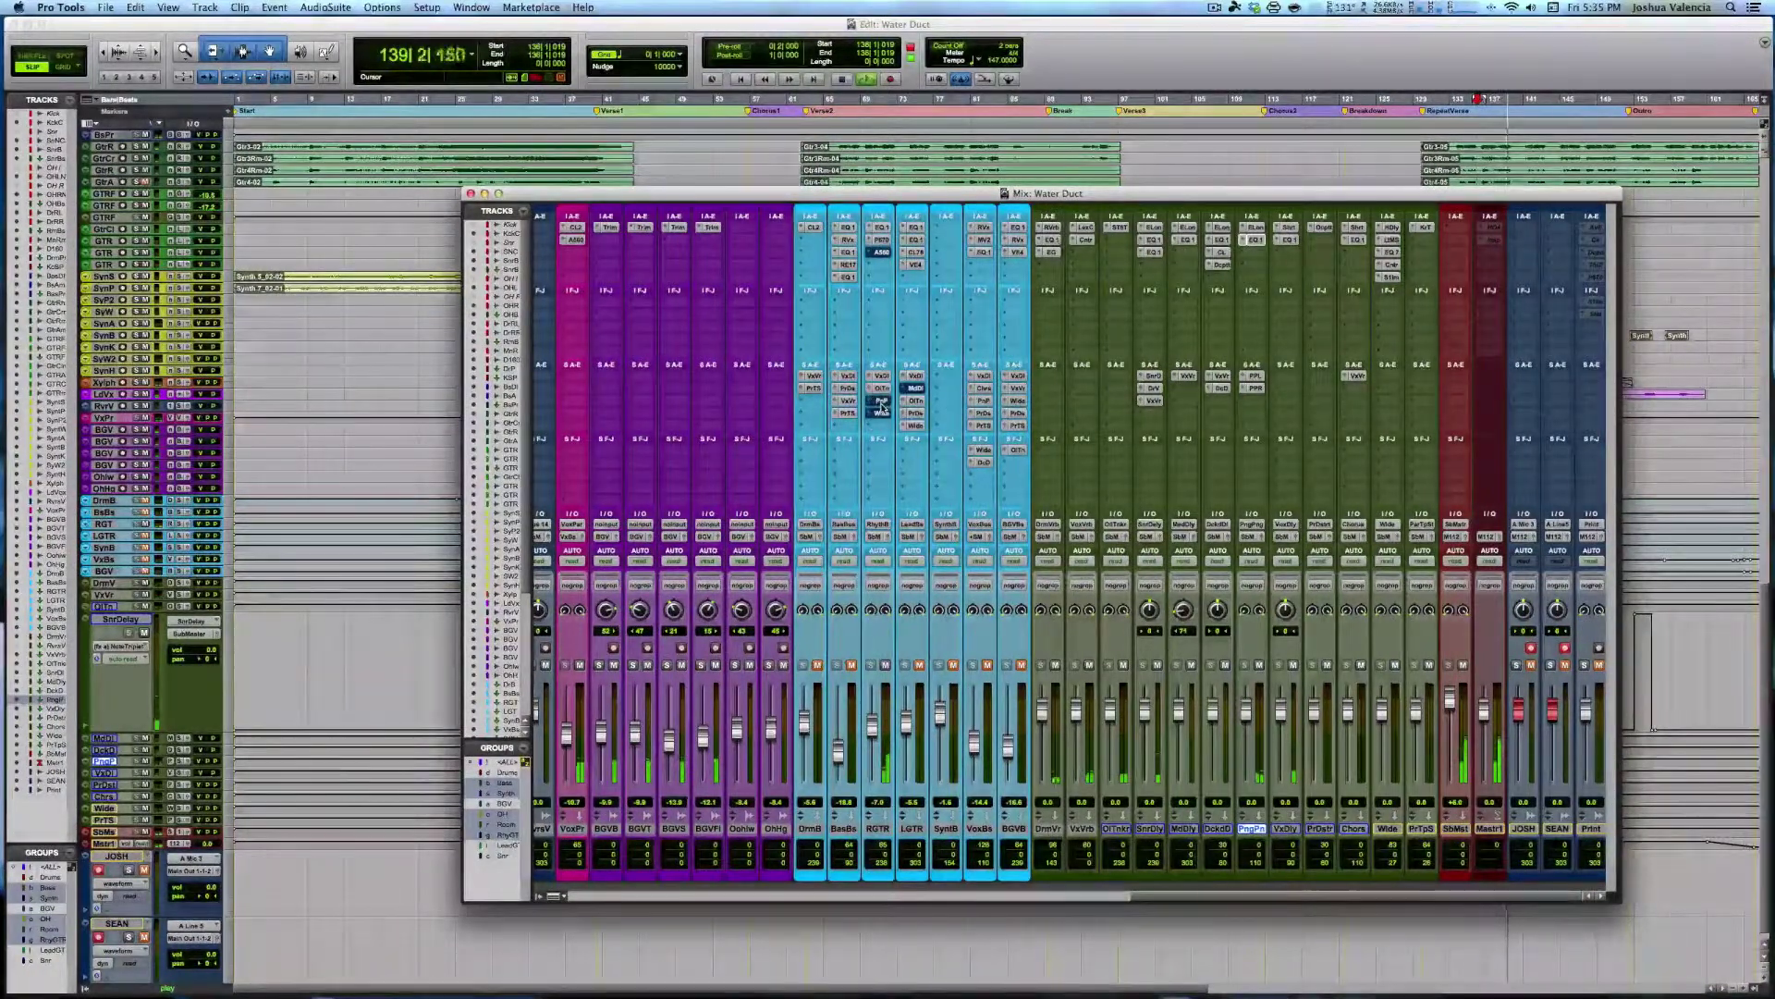
{"action": "key", "text": "space"}
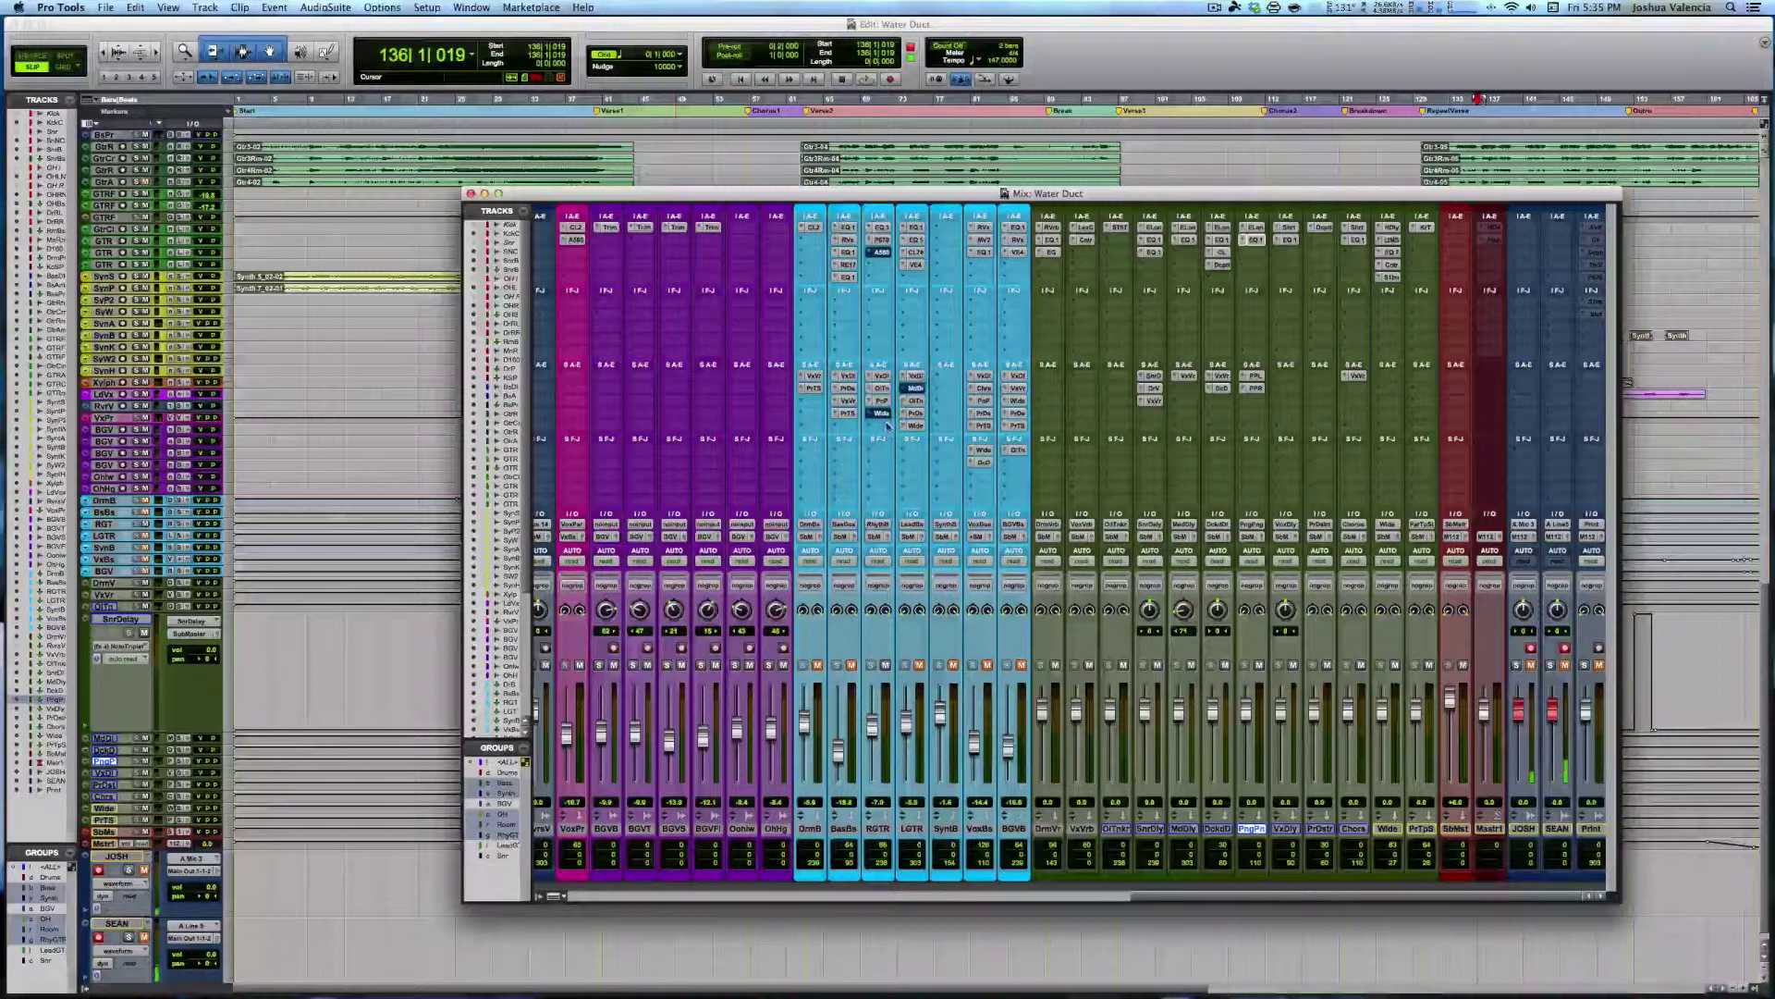
Examine the Wide return's plugin chain: H-Delay, Little MicroShift, EQ3 7-Band, Center and S1 Imager
{"action": "scroll", "coordinate": [887, 423], "scroll_direction": "right", "scroll_amount": 1}
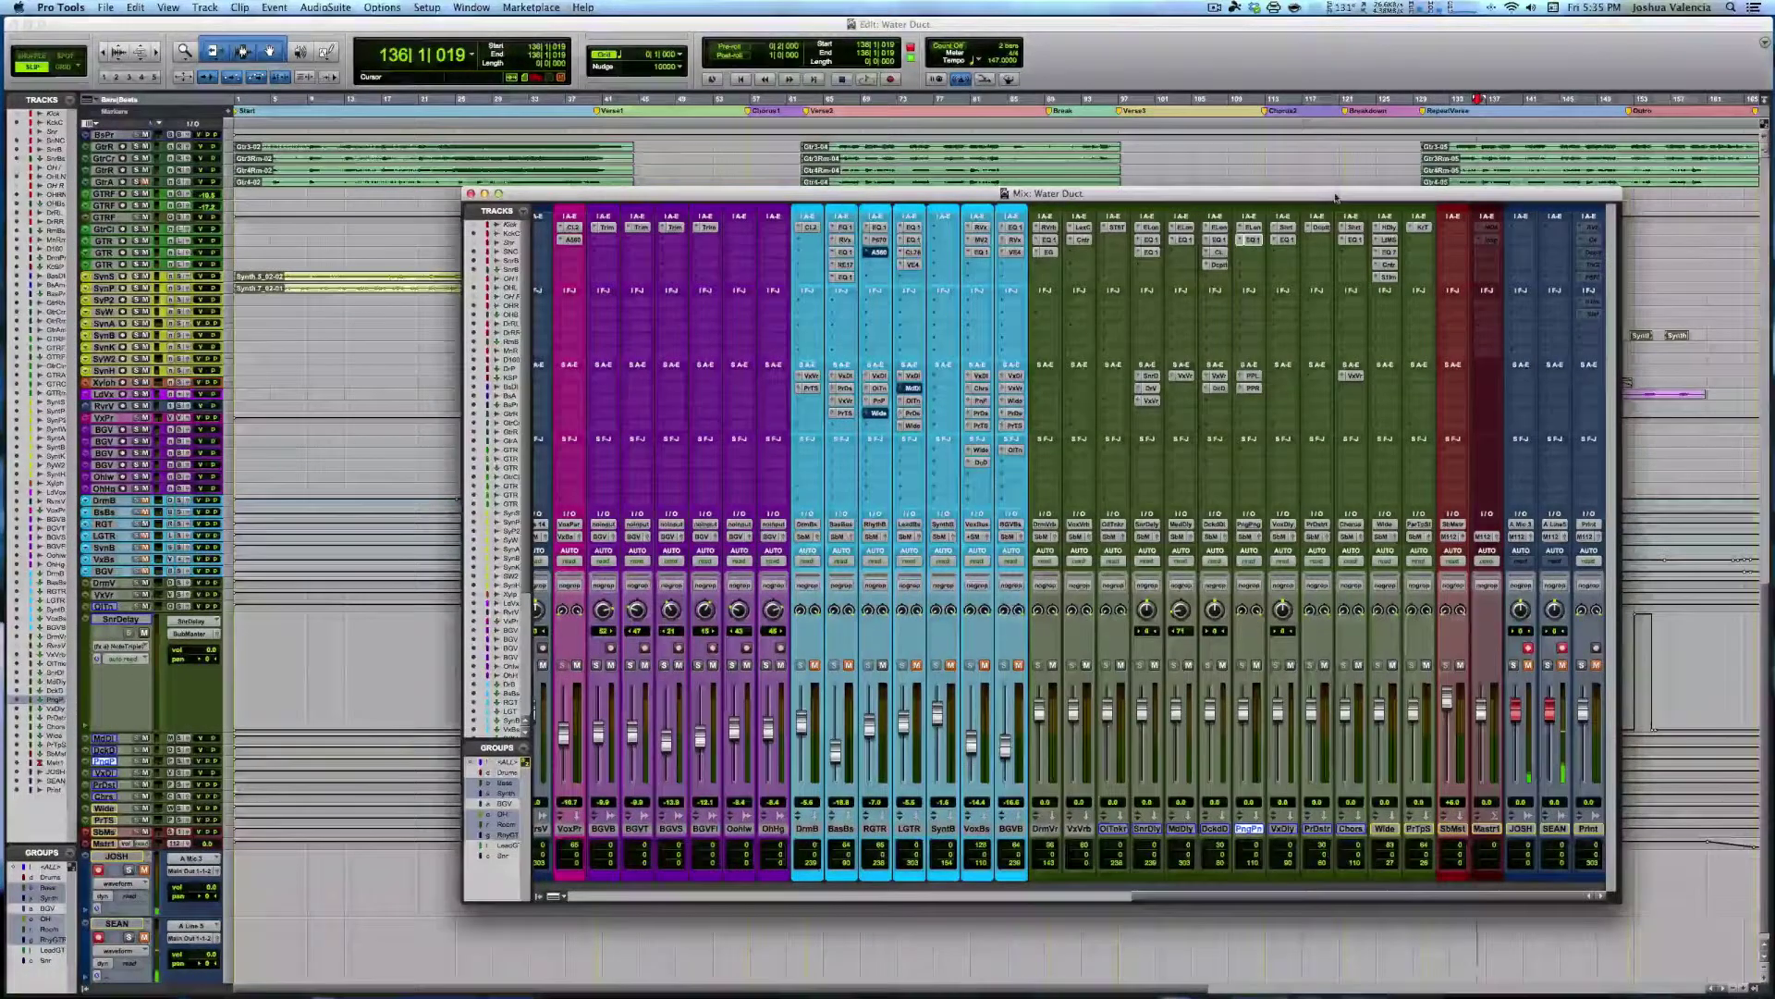
{"action": "left_click", "coordinate": [1388, 227]}
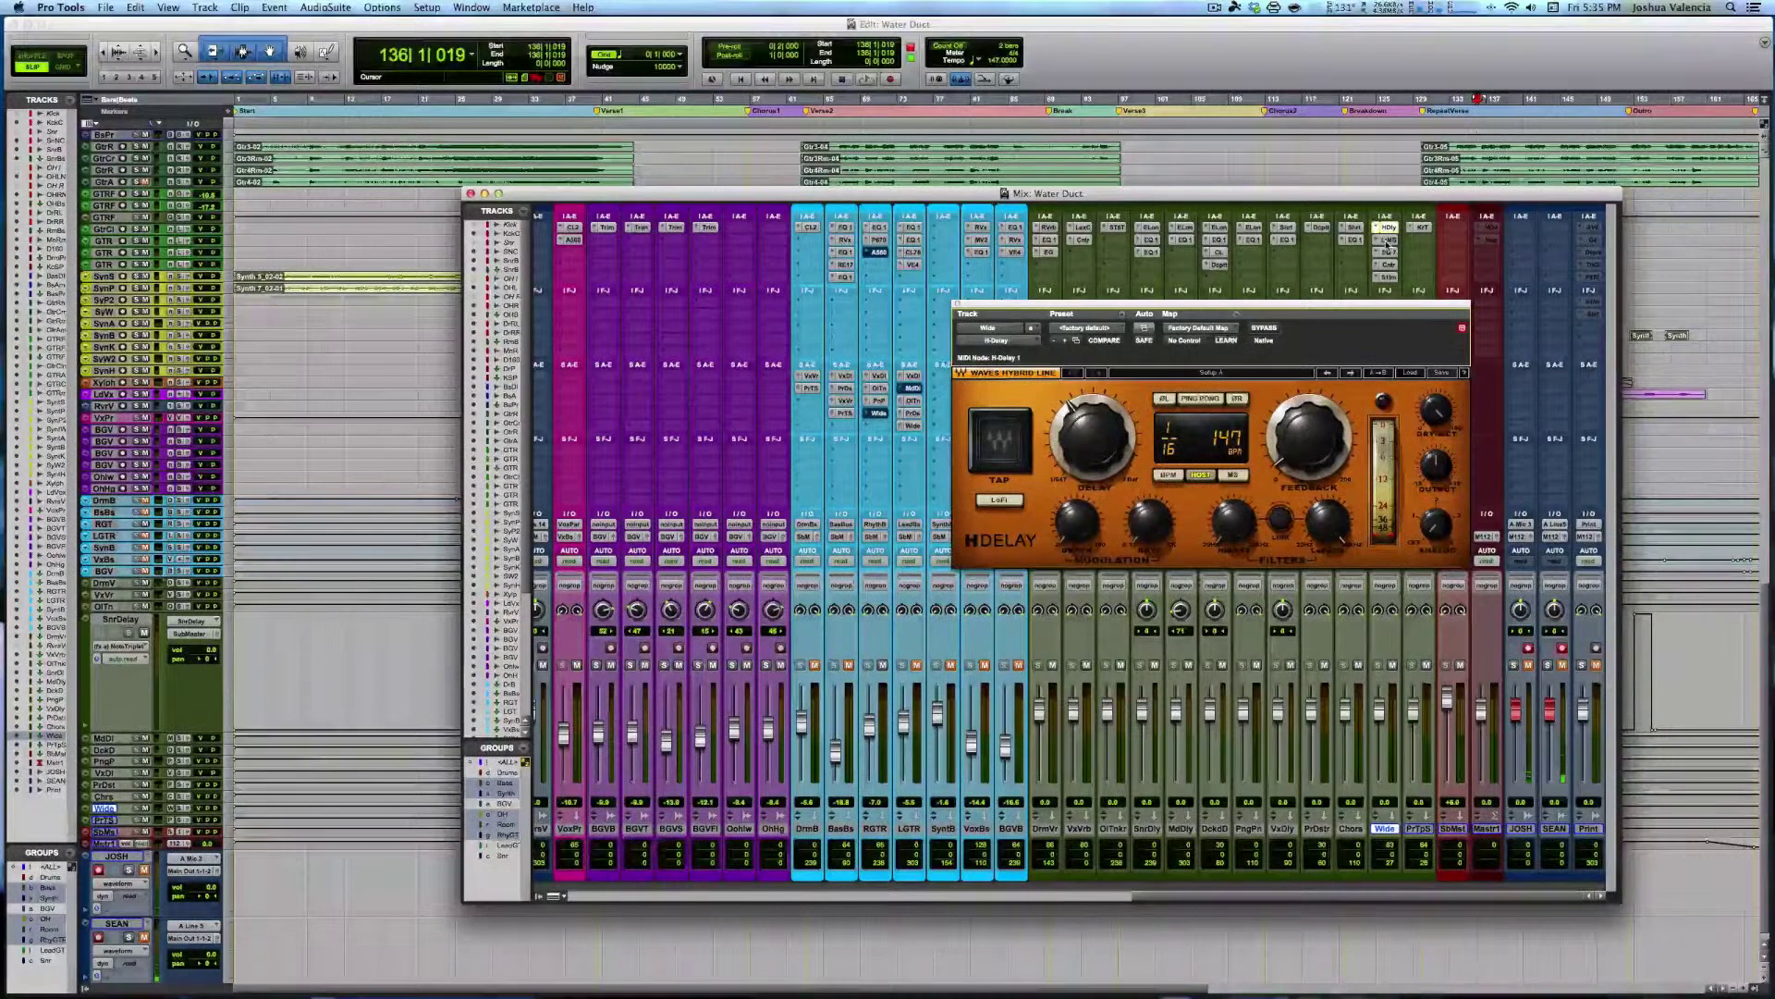
{"action": "left_click", "coordinate": [1386, 241]}
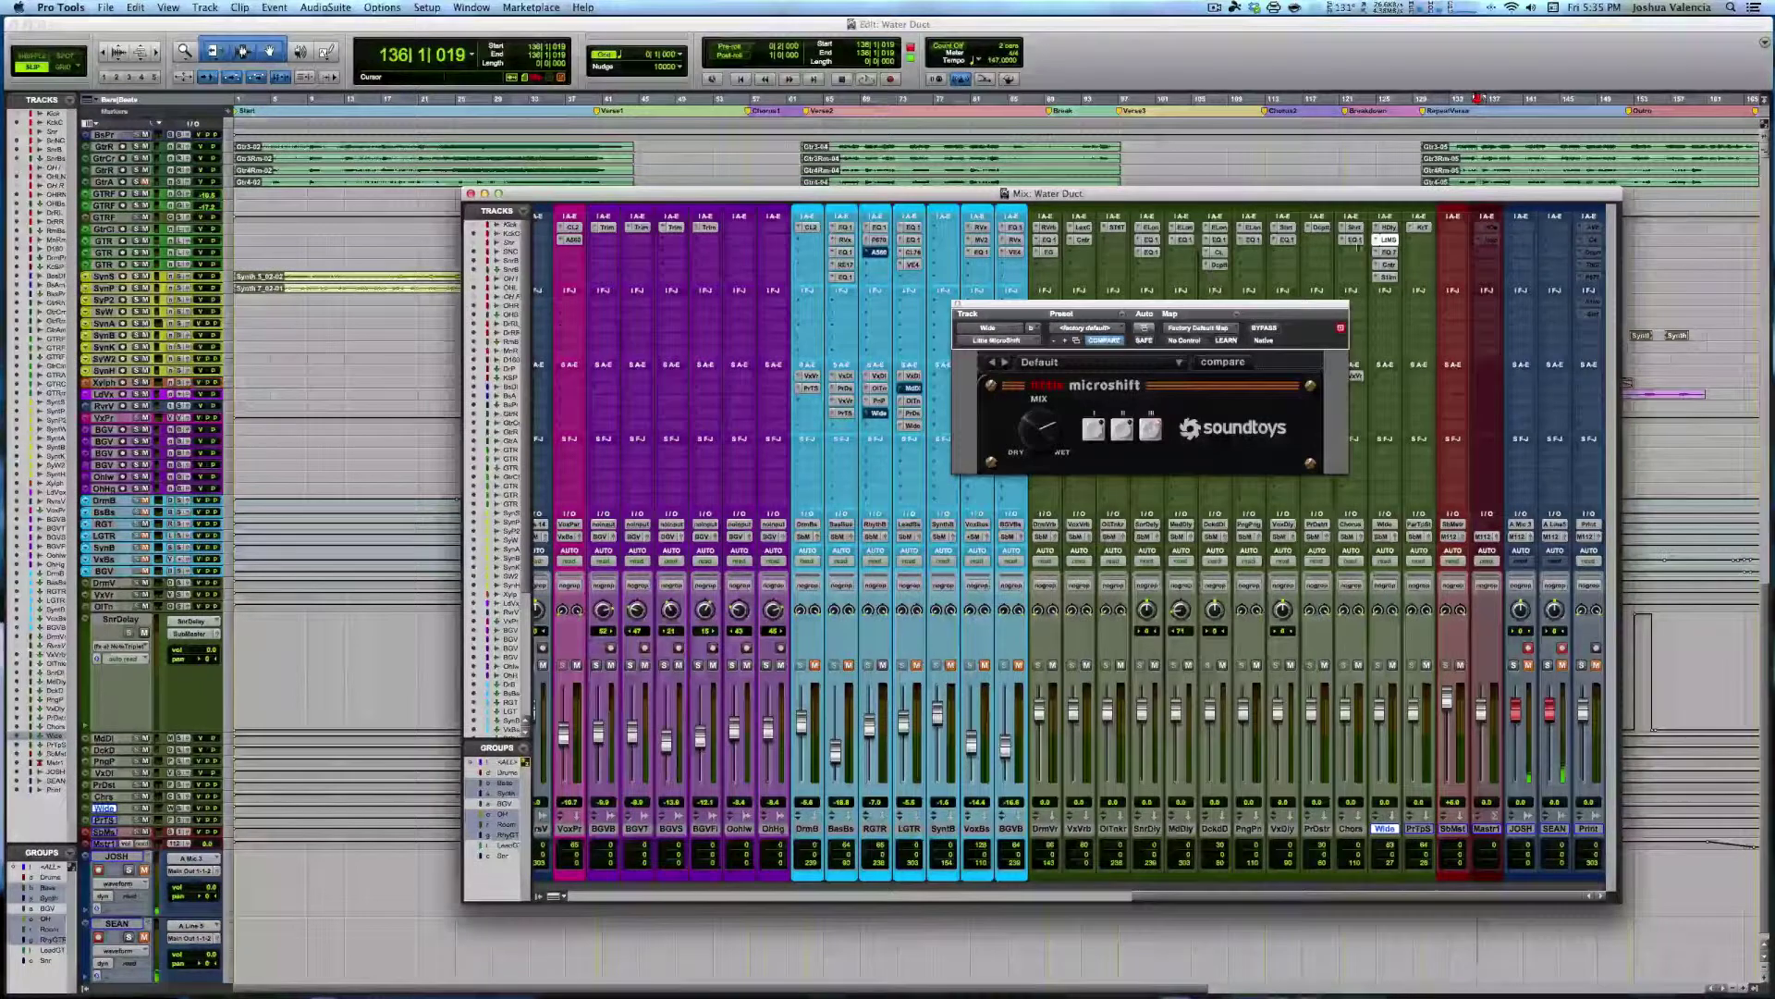
{"action": "left_click", "coordinate": [1387, 239]}
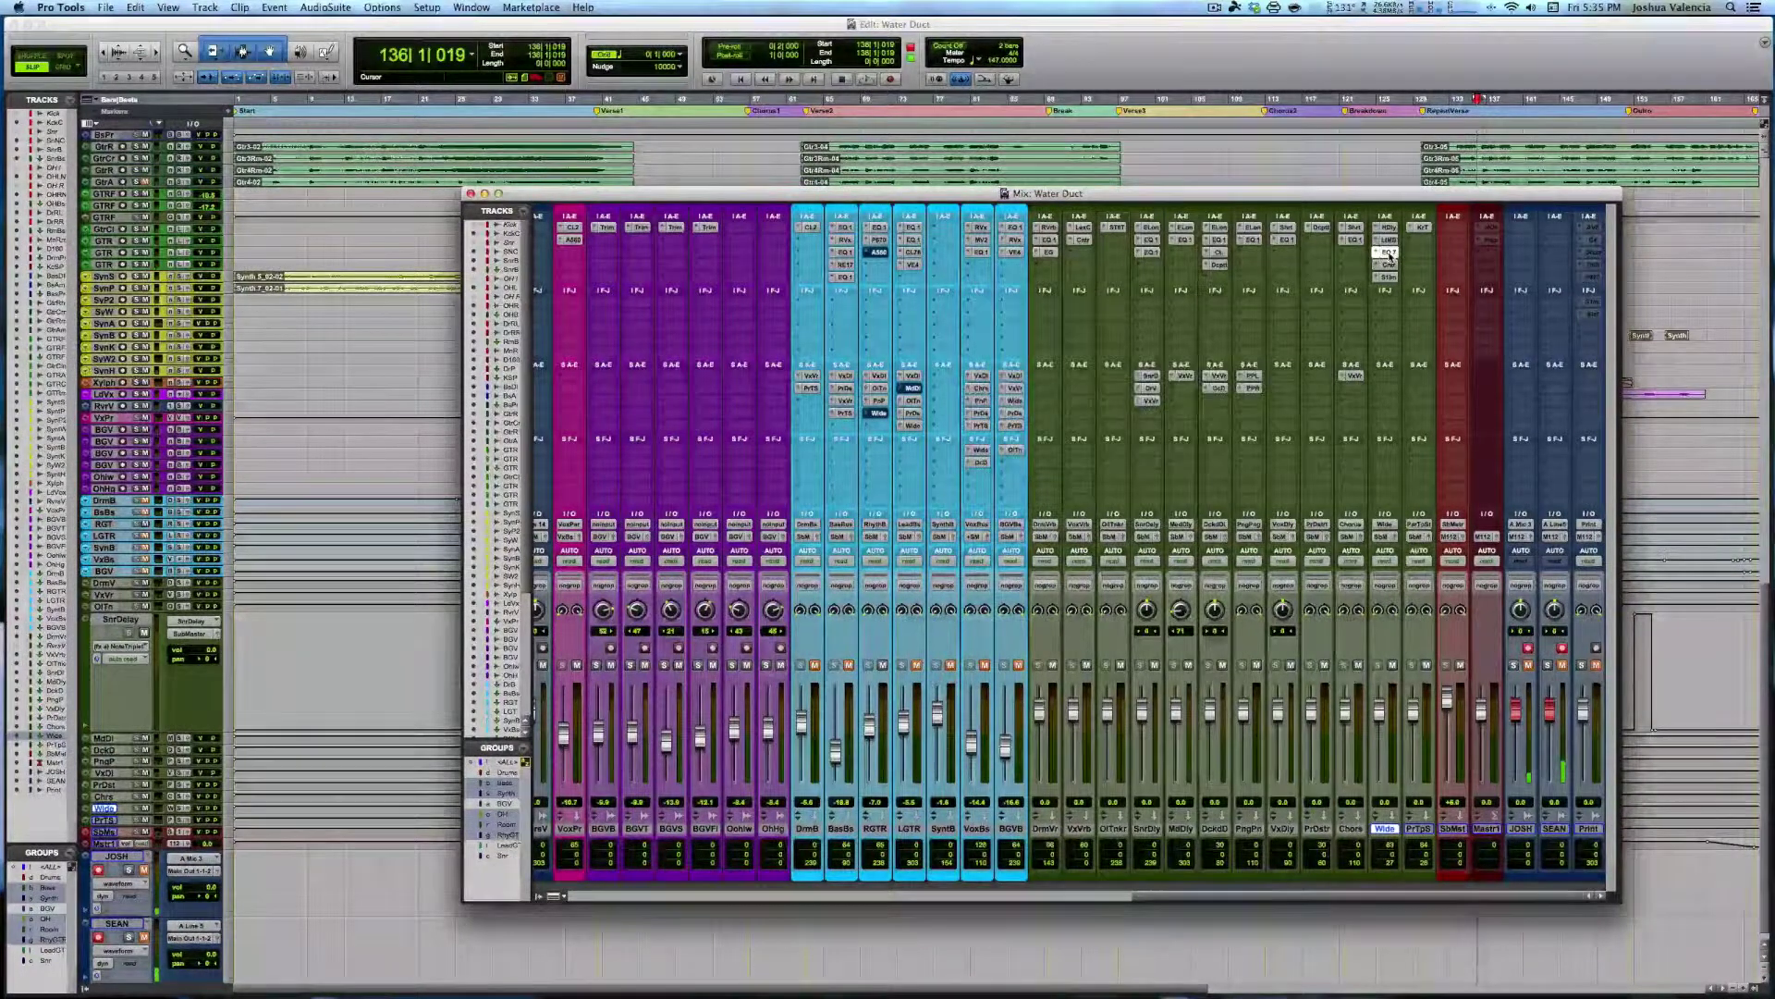
{"action": "left_click", "coordinate": [1389, 253]}
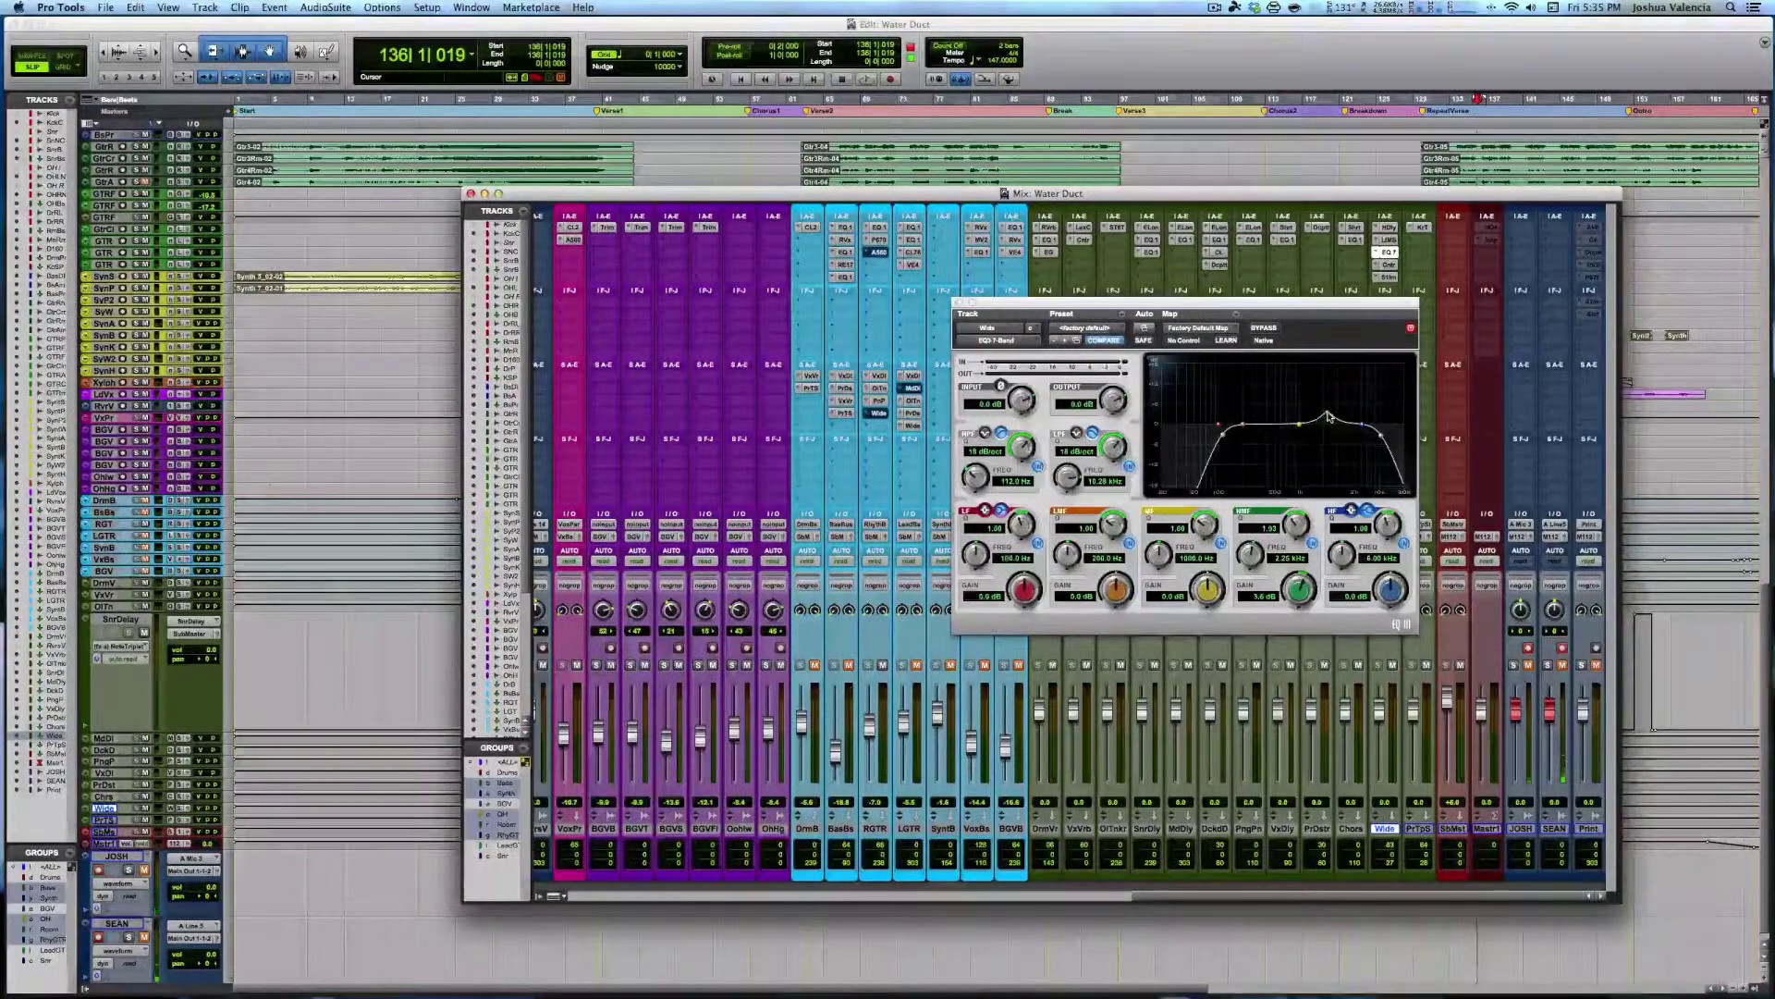
{"action": "scroll", "coordinate": [1397, 270], "scroll_direction": "left", "scroll_amount": 2}
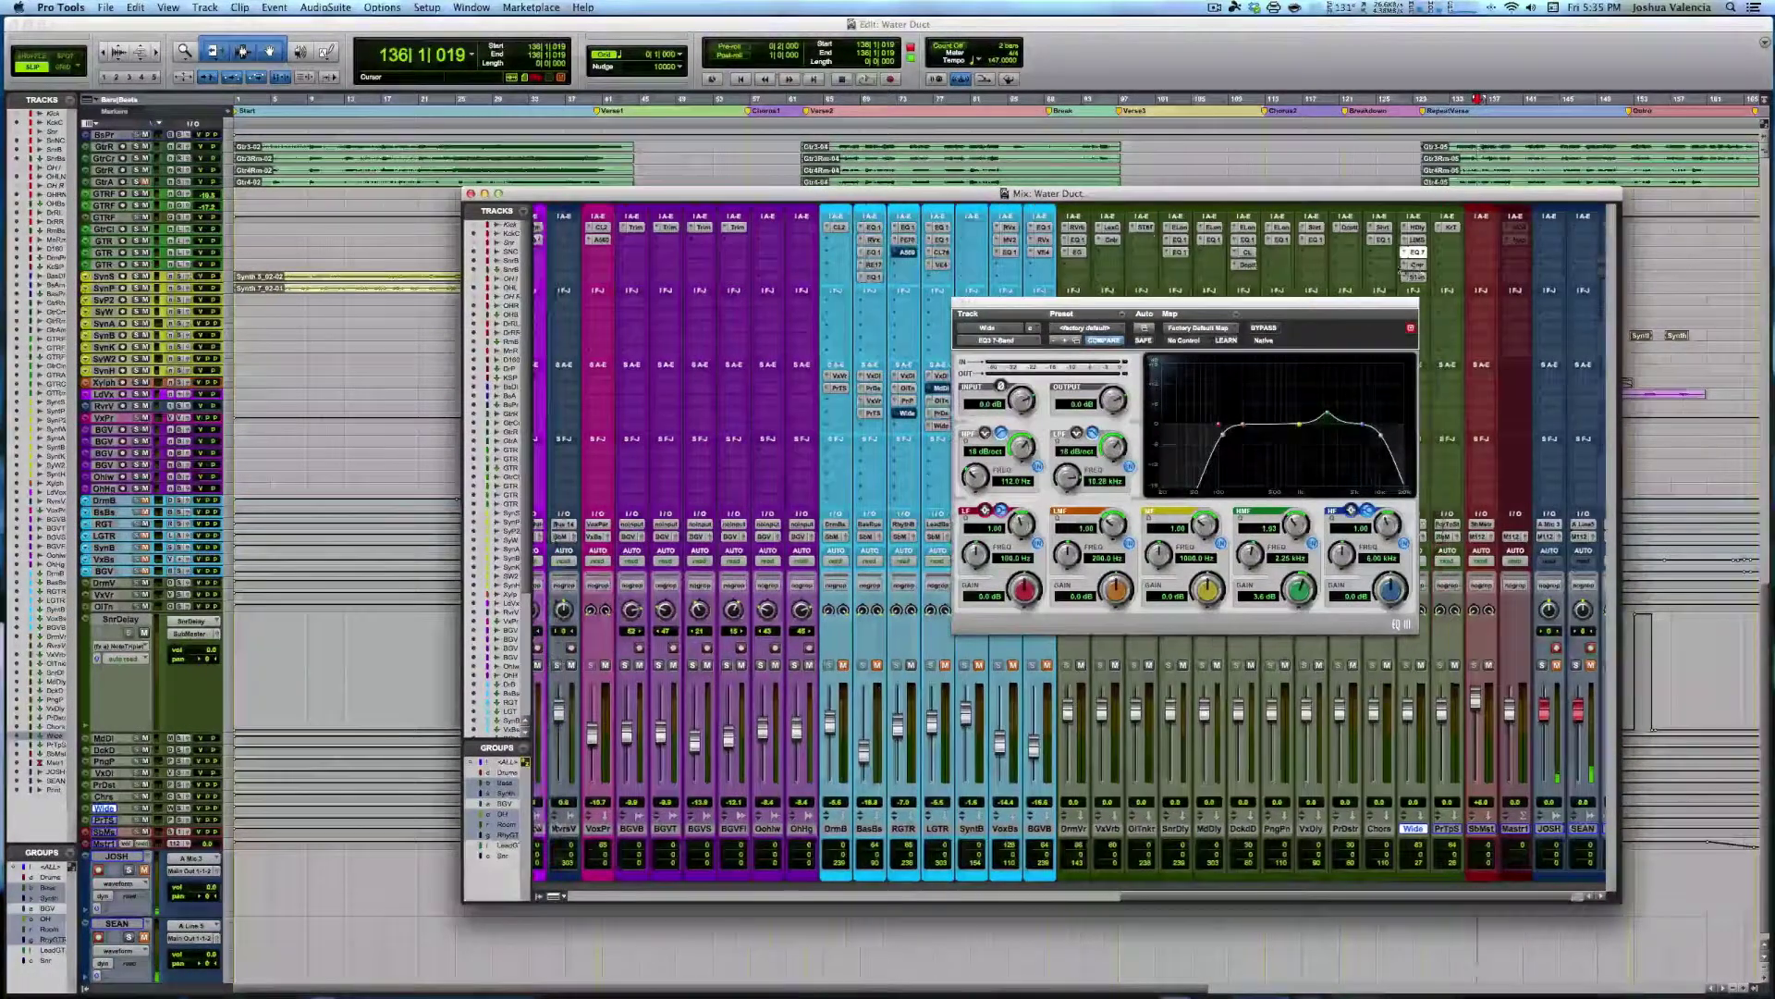
{"action": "left_click", "coordinate": [1418, 266]}
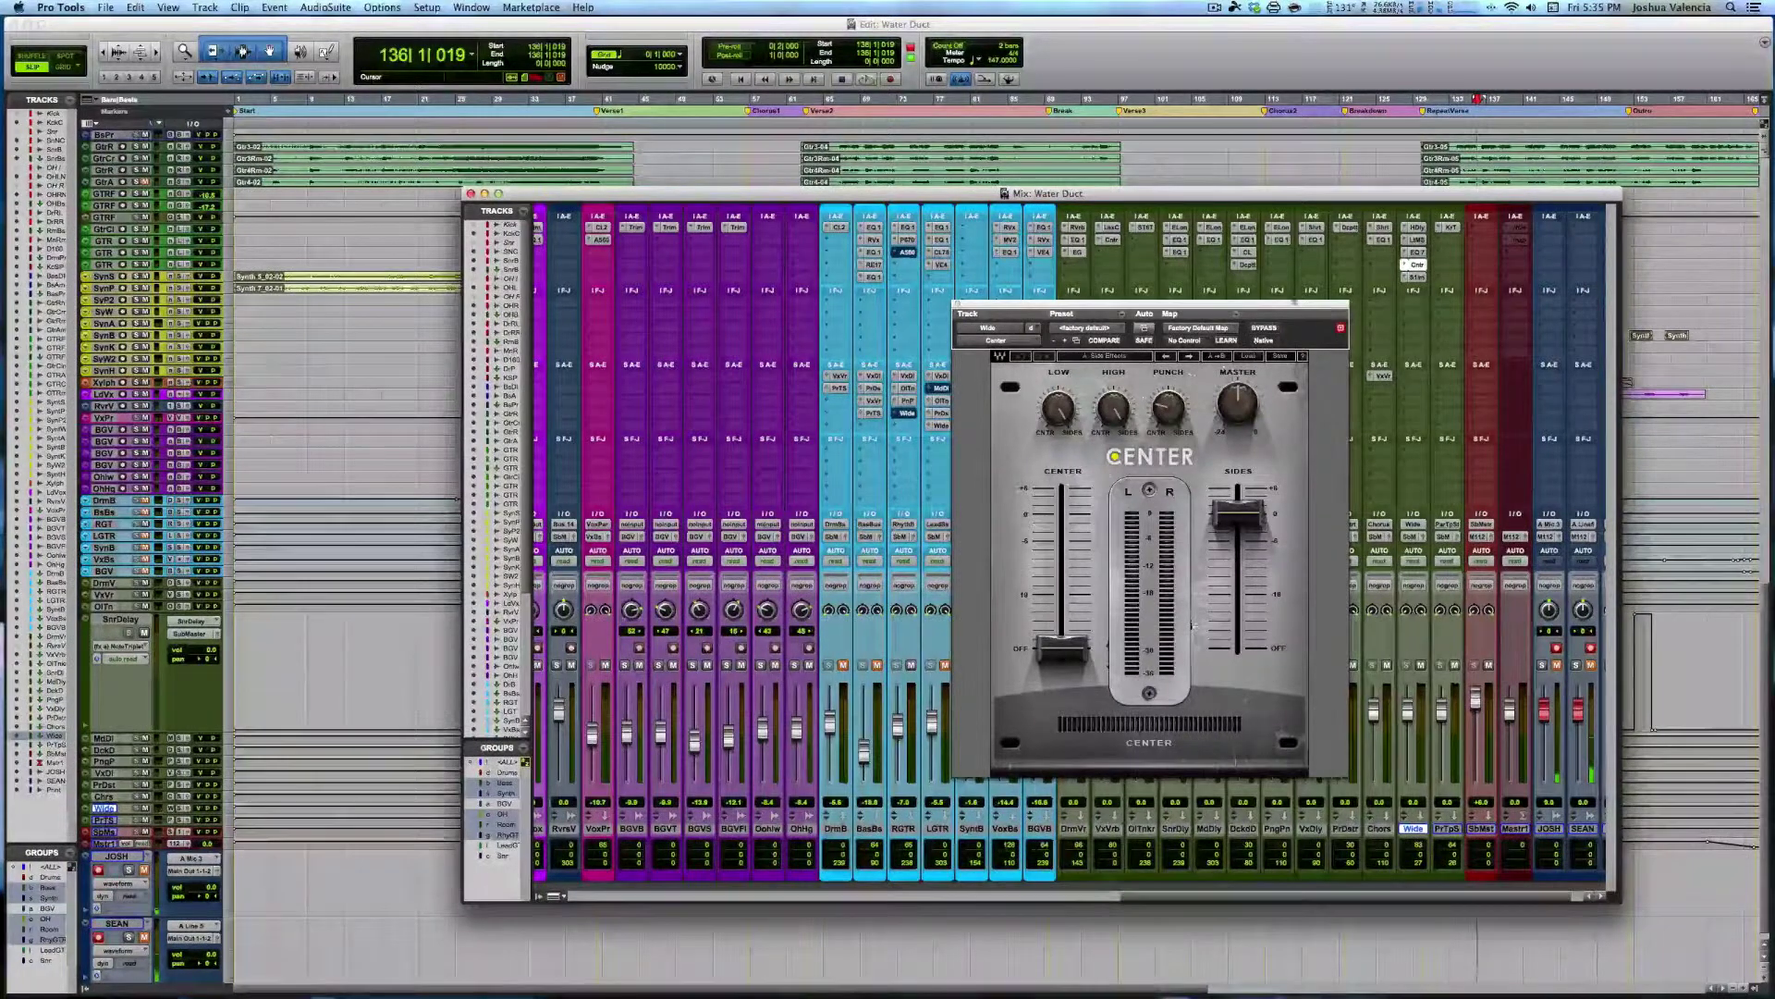
{"action": "left_click", "coordinate": [1419, 278]}
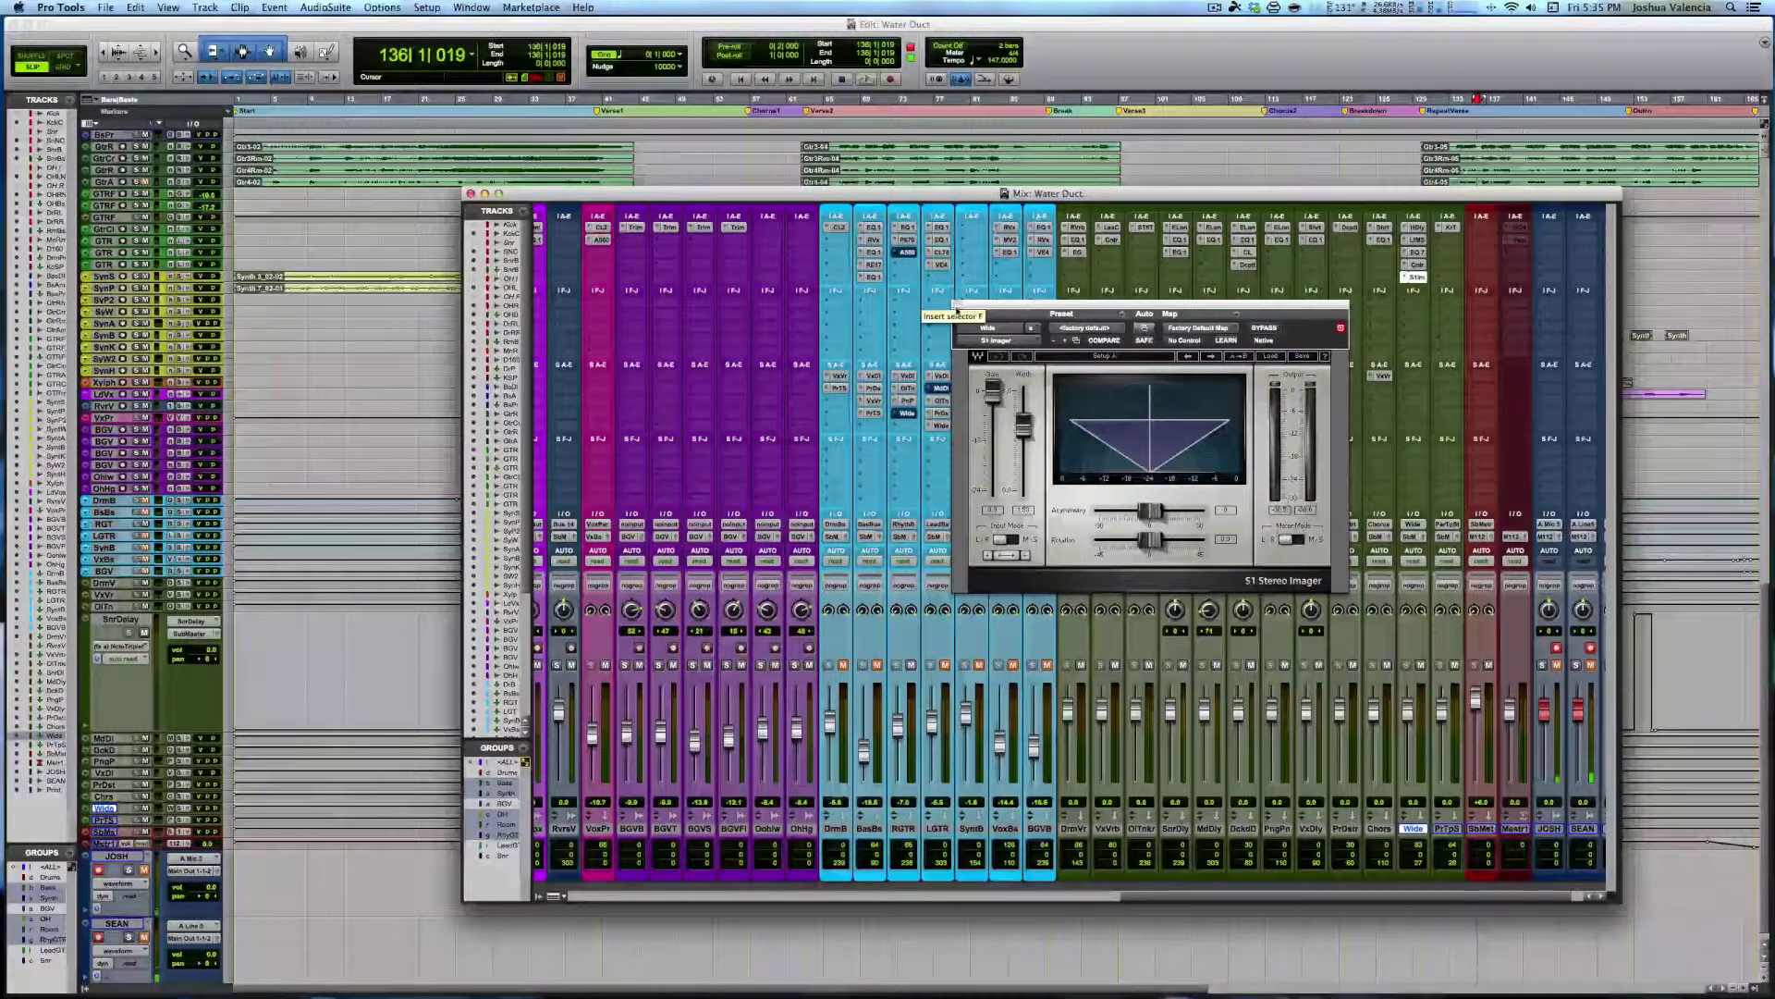
{"action": "left_click", "coordinate": [958, 306]}
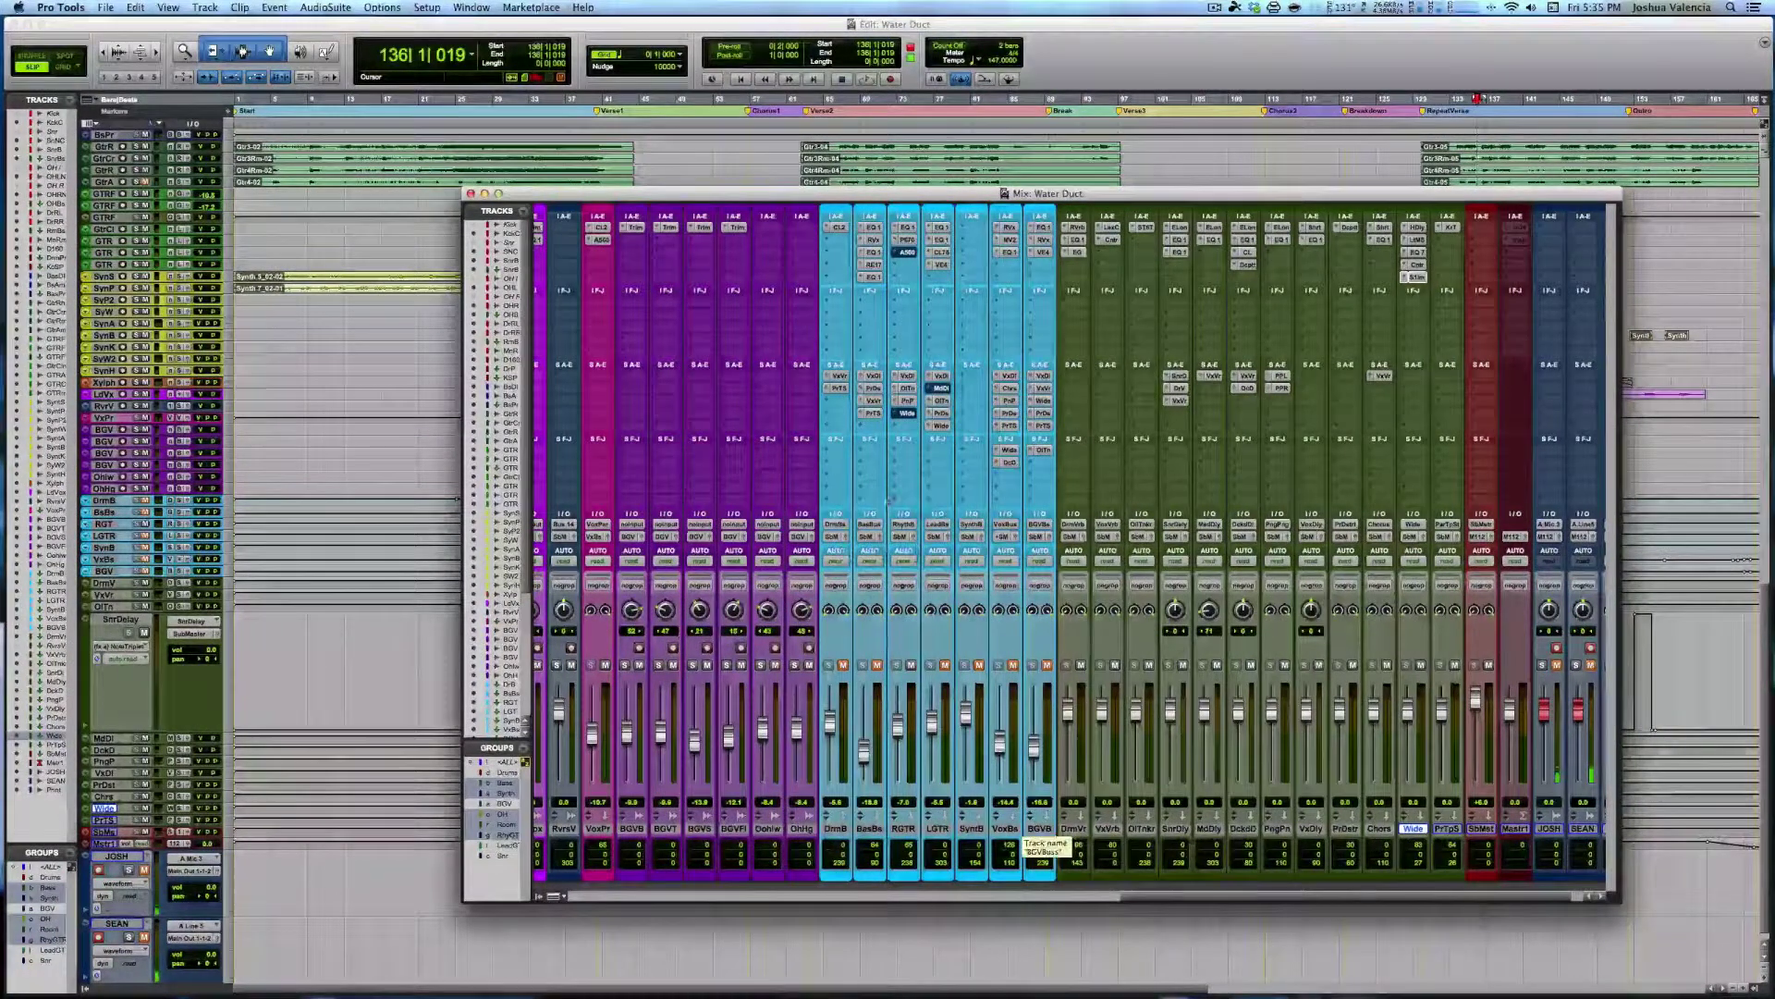
Unmute the RGTR bus's Wide send and switch it to pre-fader
{"action": "left_click", "coordinate": [903, 549]}
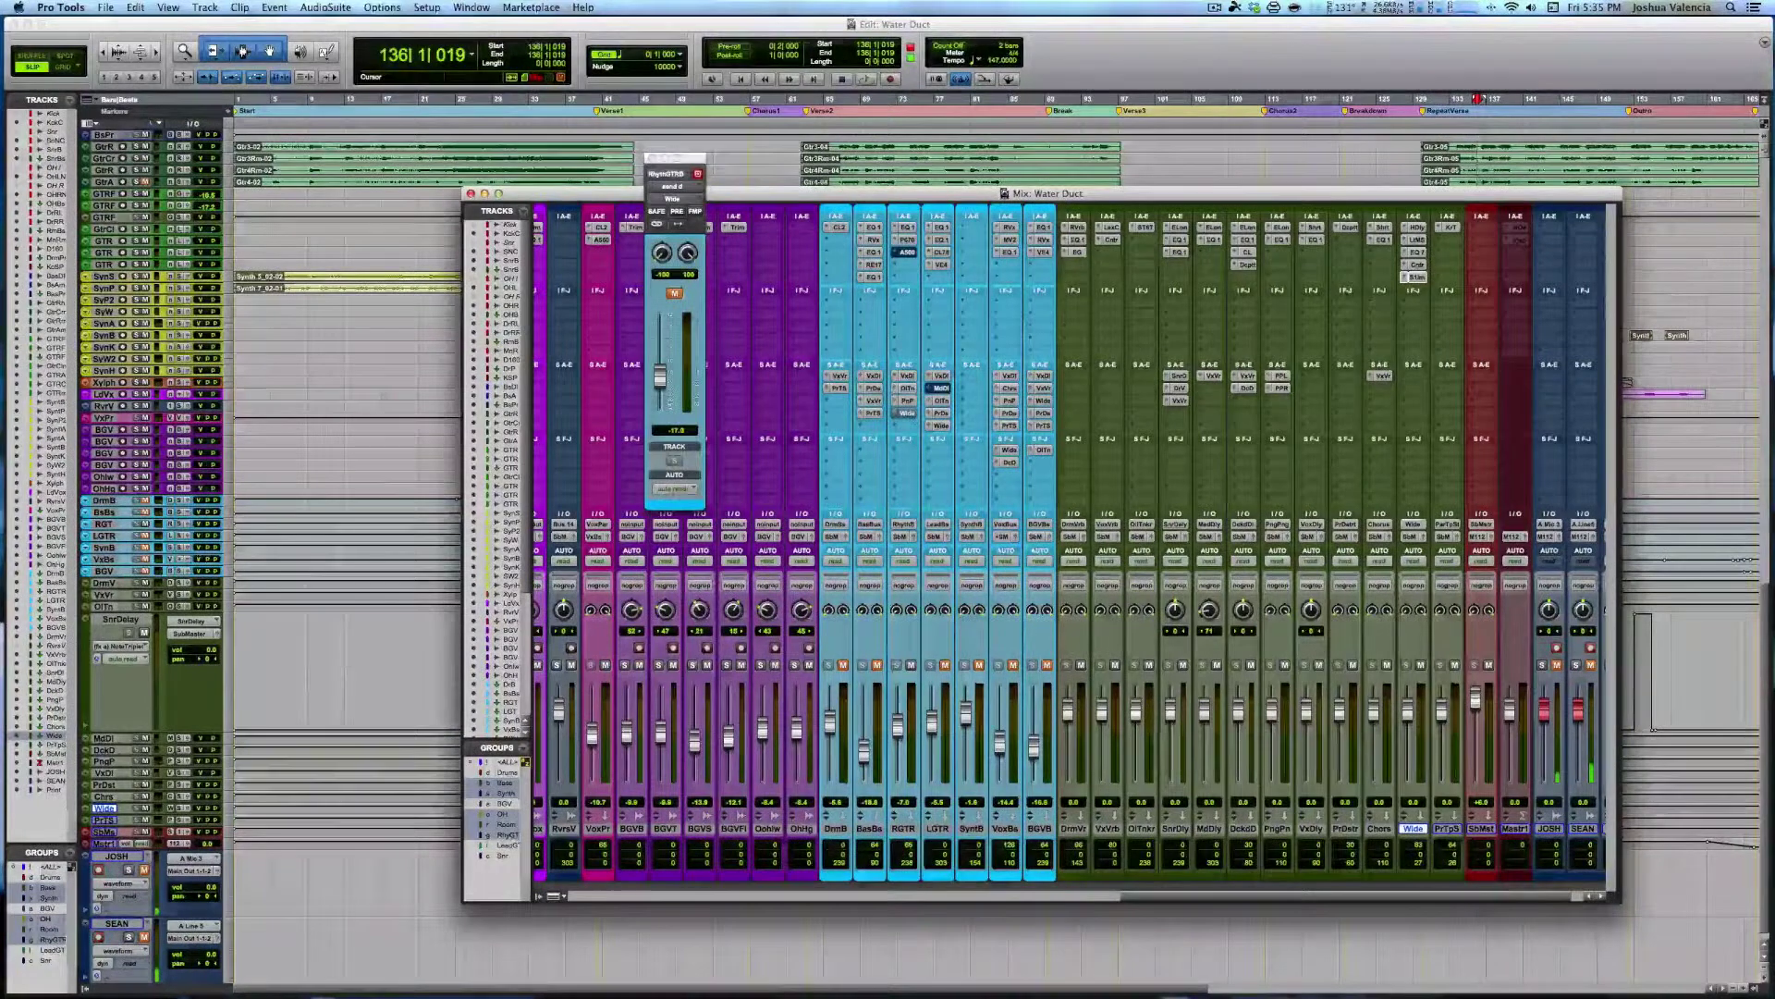
{"action": "left_click", "coordinate": [675, 293]}
{"action": "left_click", "coordinate": [677, 211]}
Solo the rhythm guitar tracks in the mixer
{"action": "left_click_drag", "start_coordinate": [1178, 899], "coordinate": [773, 886]}
{"action": "left_click", "coordinate": [812, 664]}
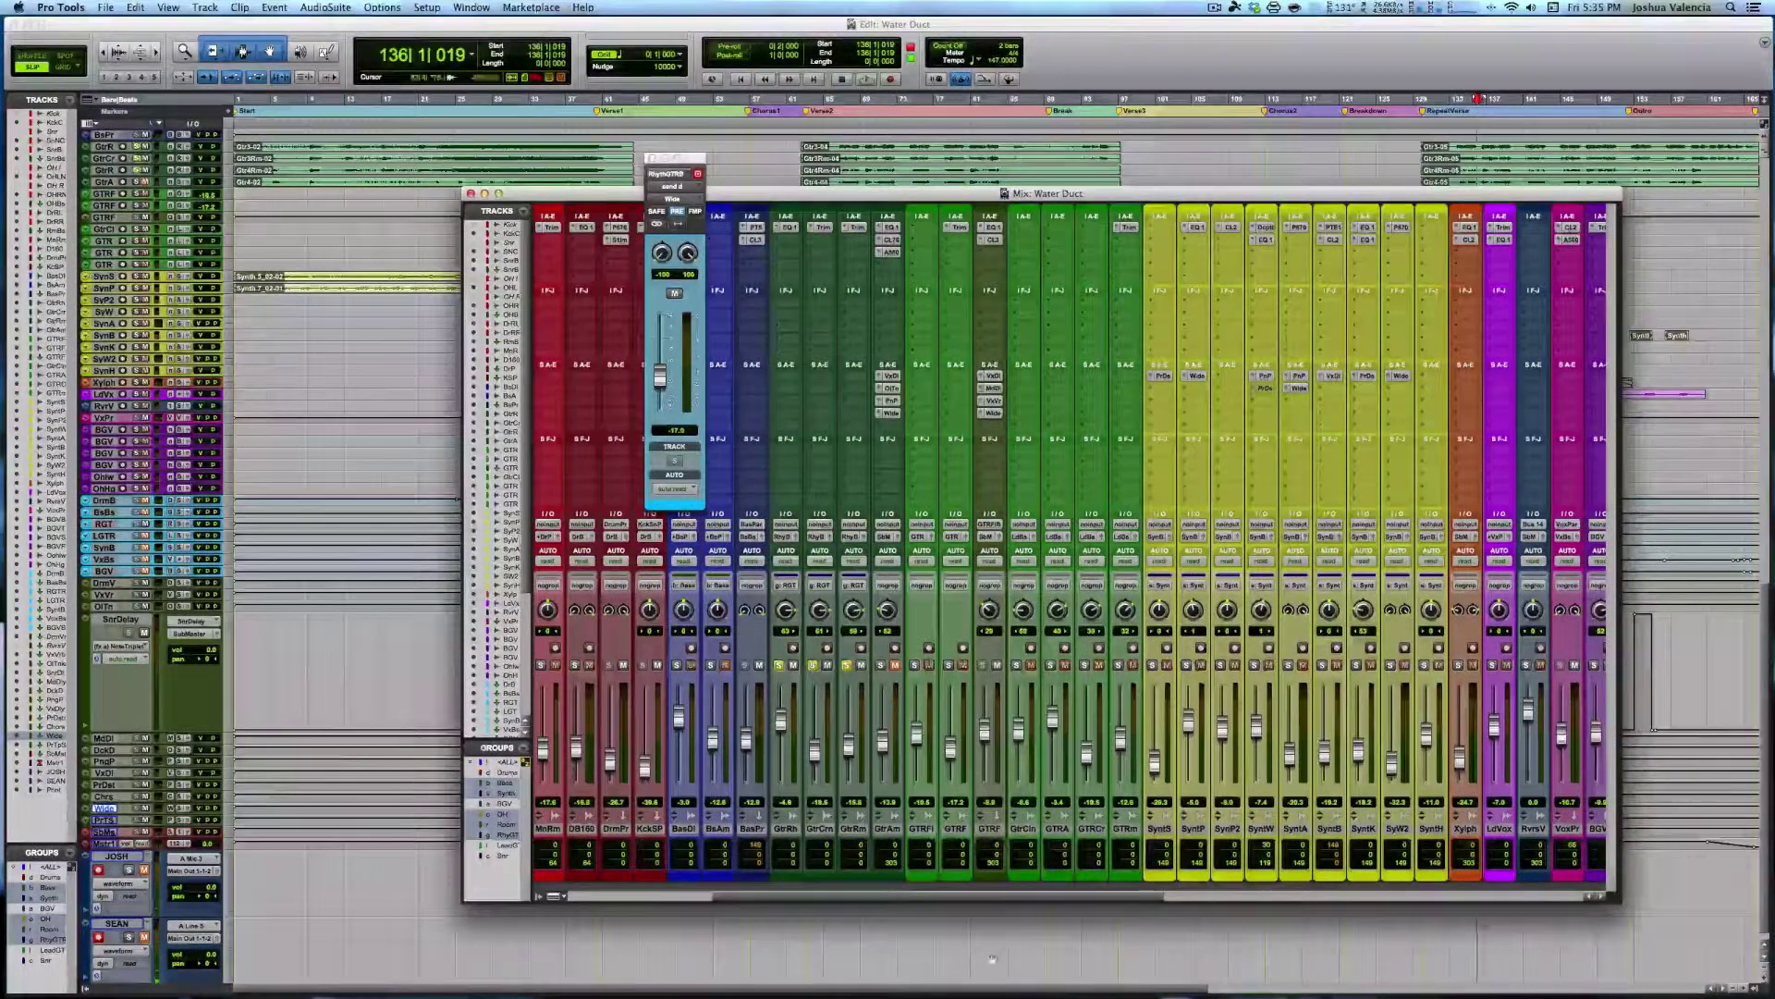
{"action": "left_click_drag", "start_coordinate": [989, 895], "coordinate": [1084, 895]}
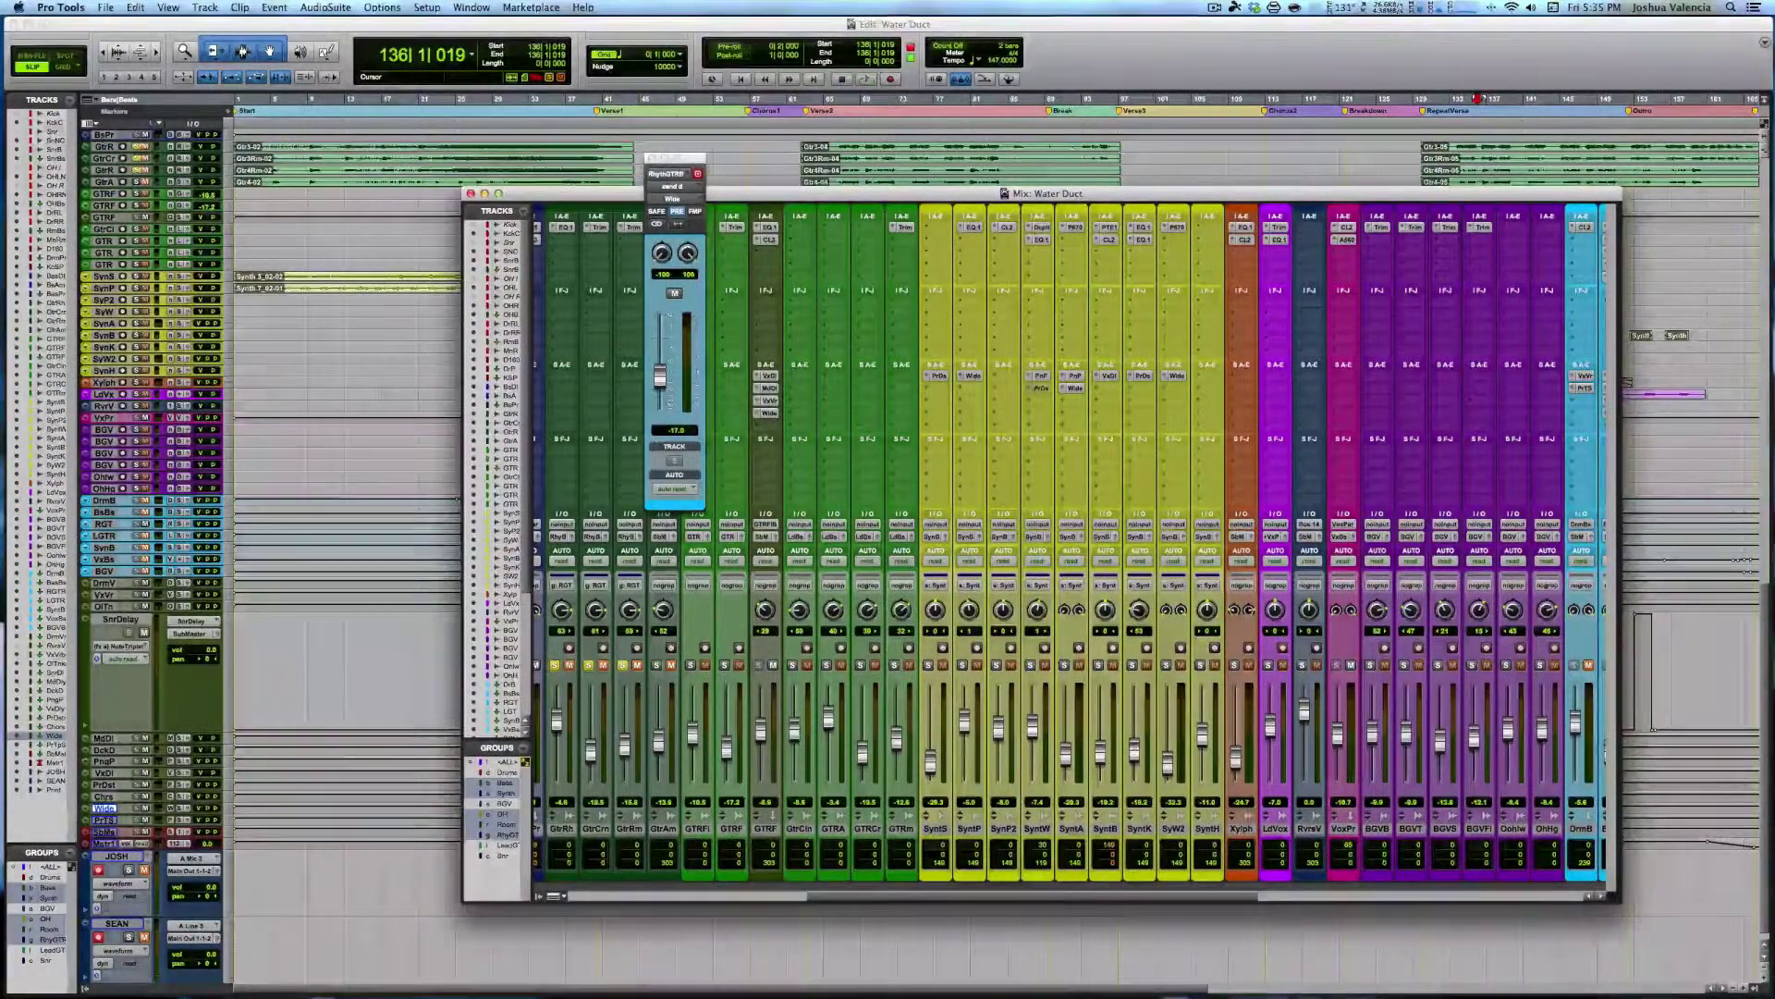
Move playback to bar 14 in the opening section and audition the guitars through the Wide send
{"action": "left_click", "coordinate": [360, 123]}
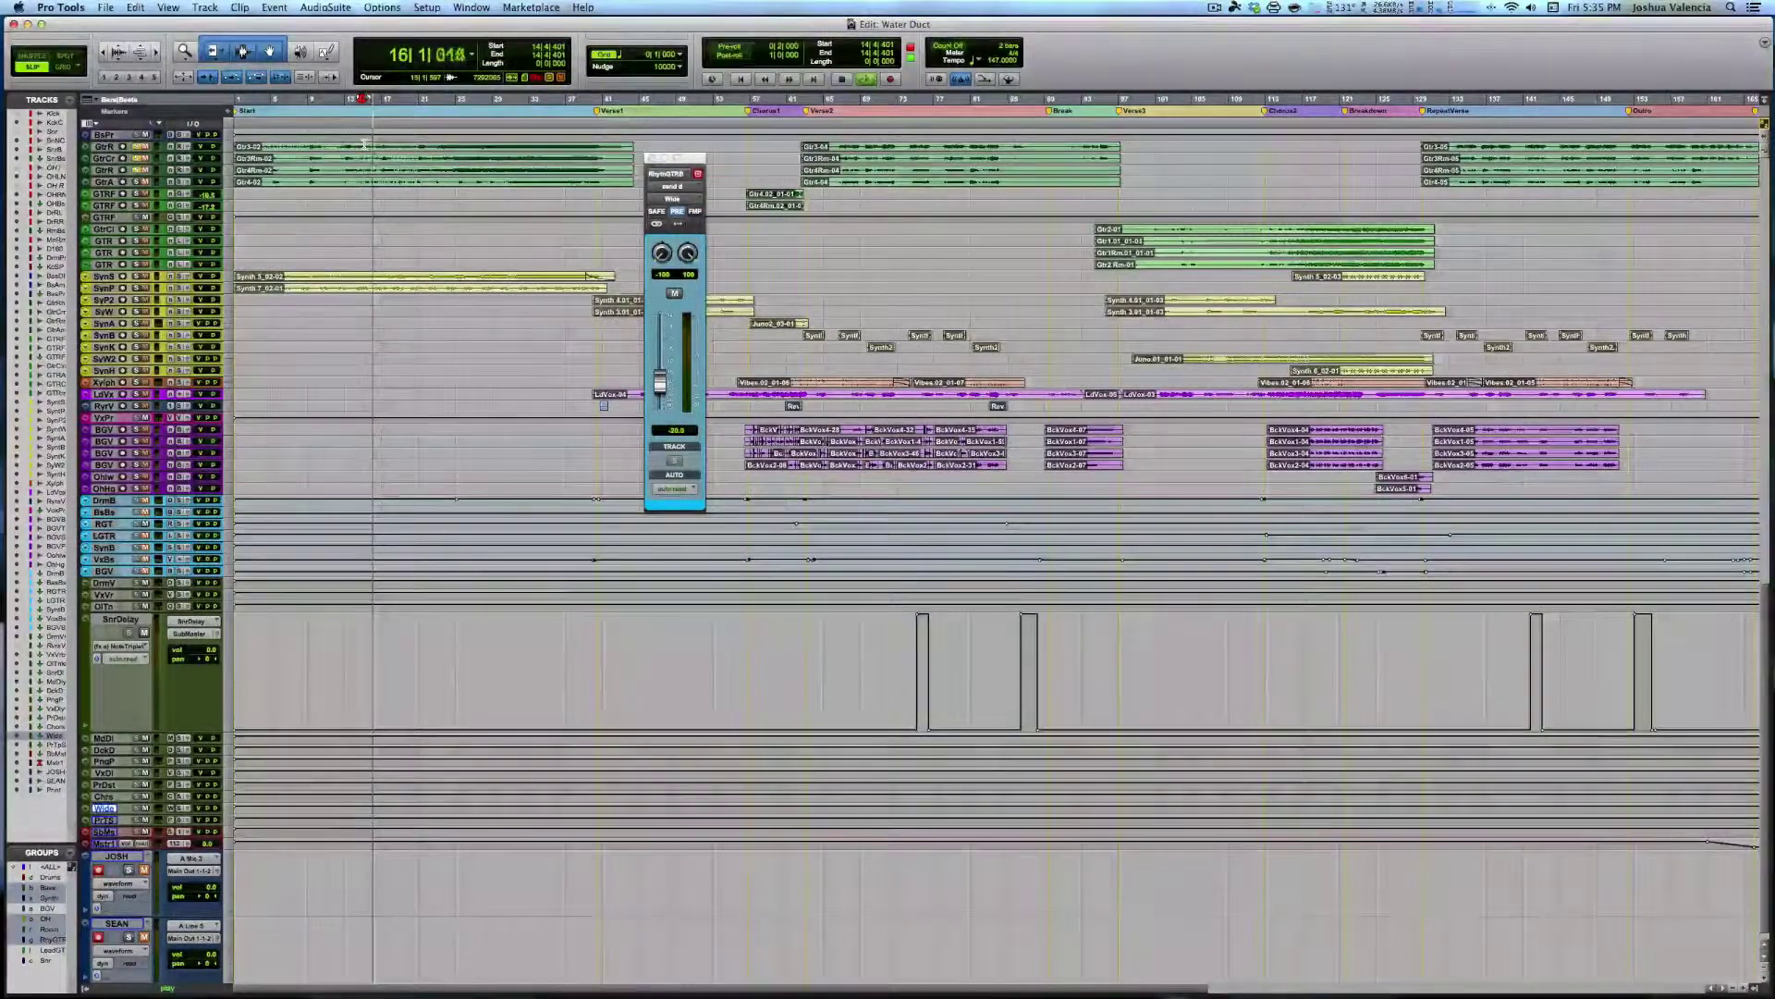
{"action": "key", "text": "space"}
{"action": "key", "text": "super+equal"}
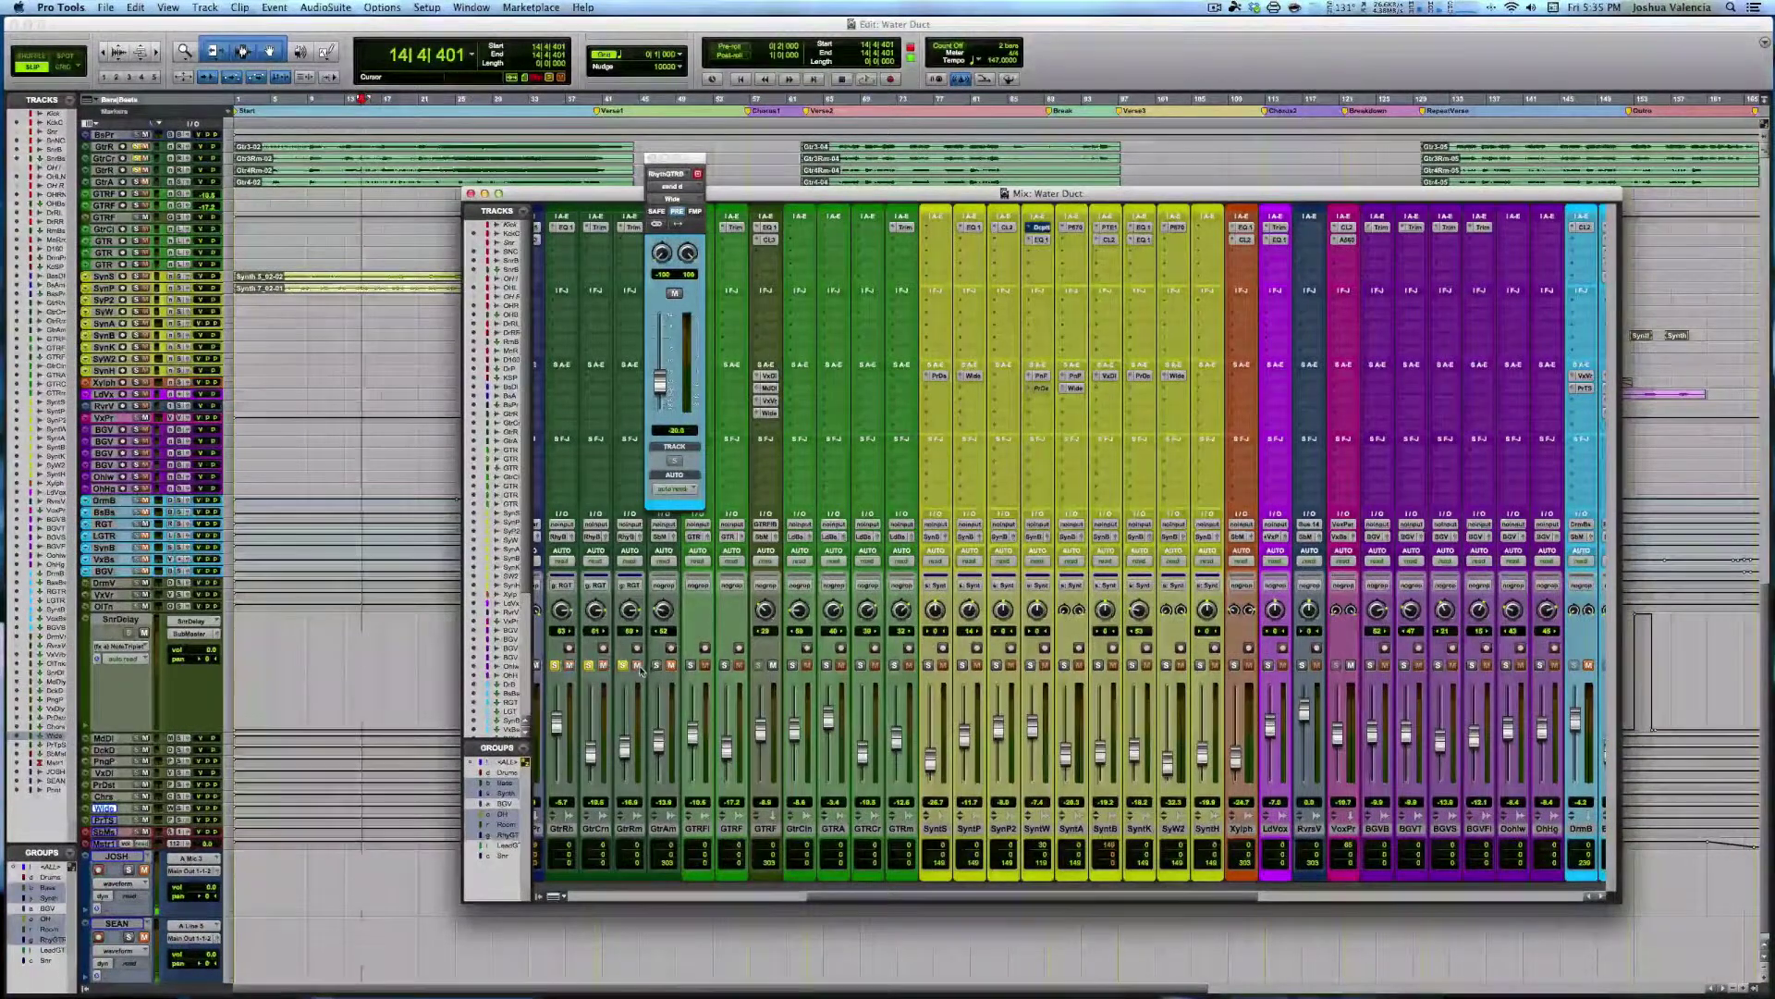
{"action": "left_click_drag", "start_coordinate": [1113, 896], "coordinate": [1363, 897]}
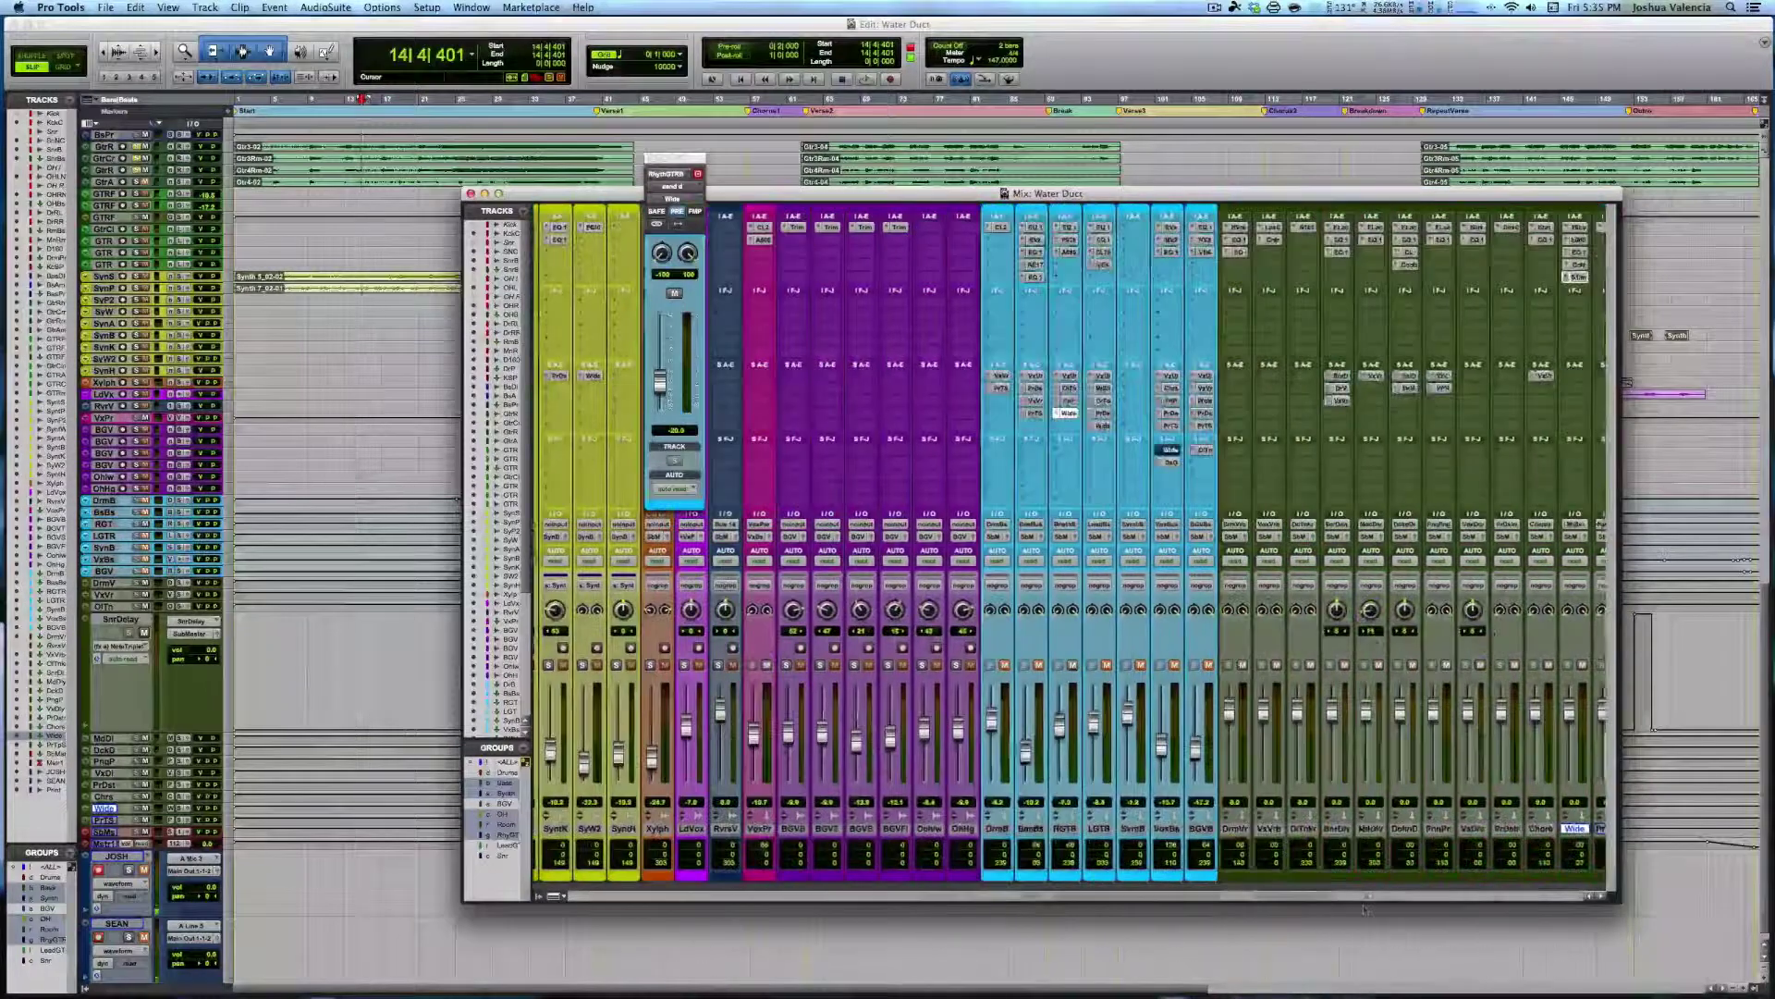
{"action": "key", "text": "space"}
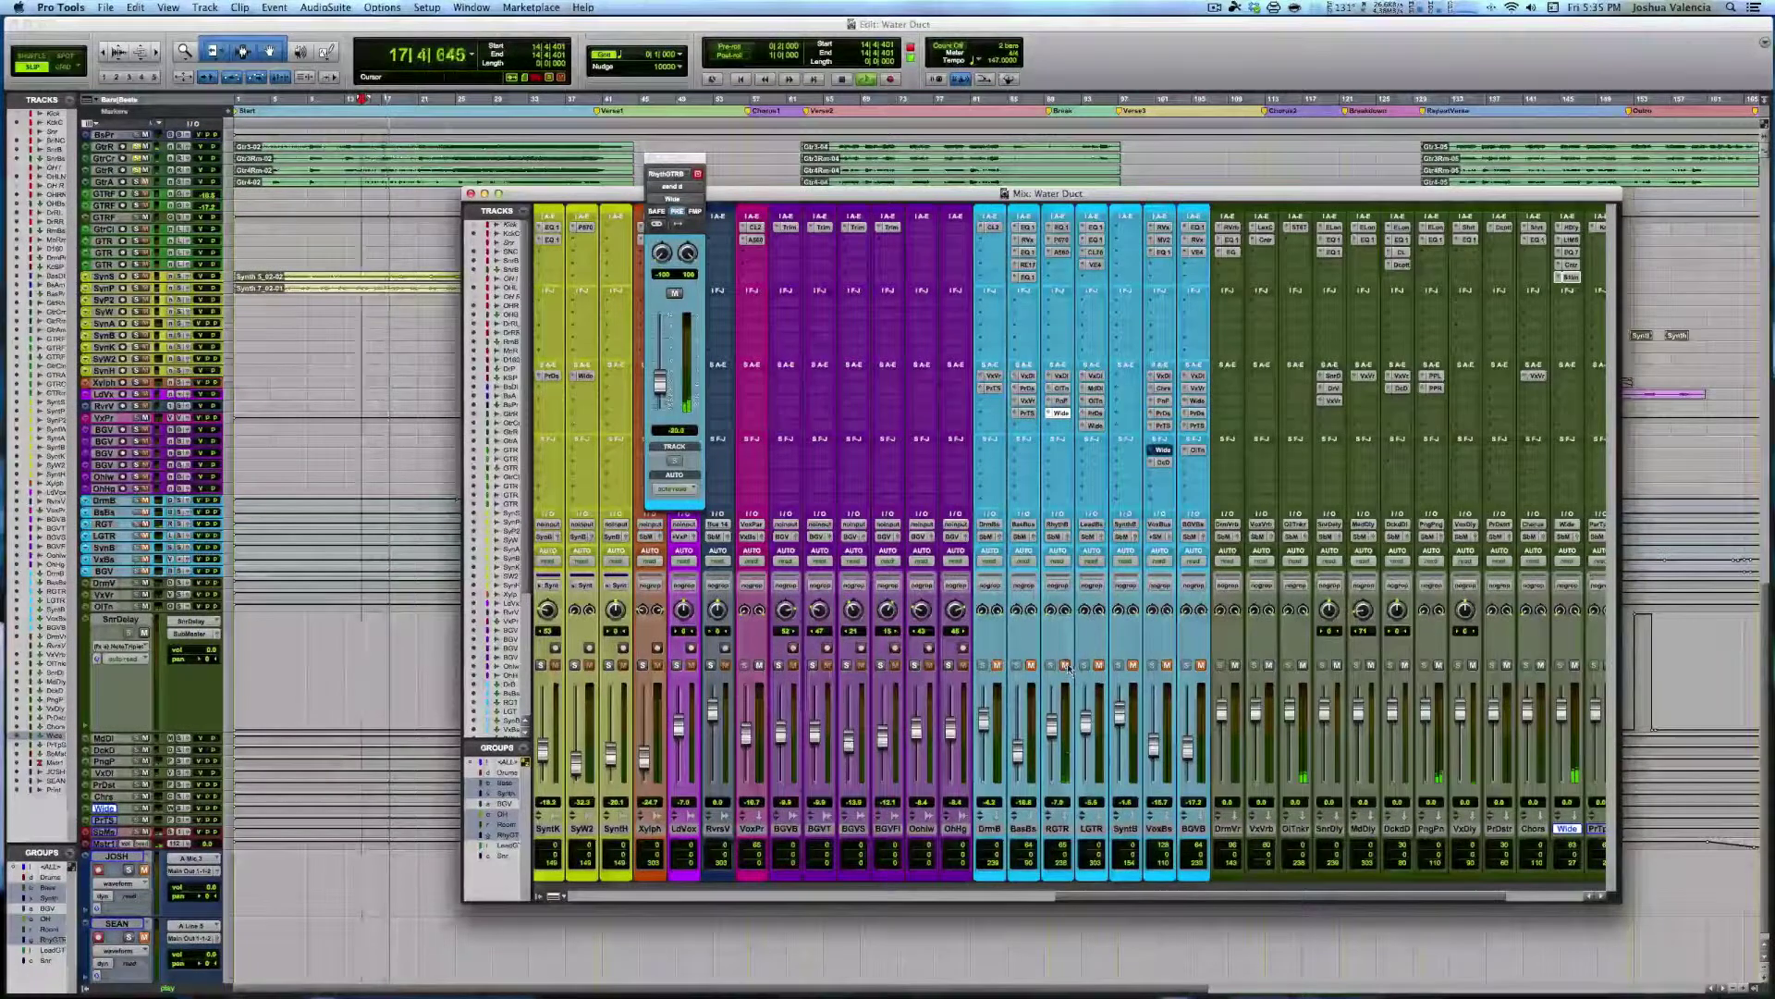
{"action": "key", "text": "space"}
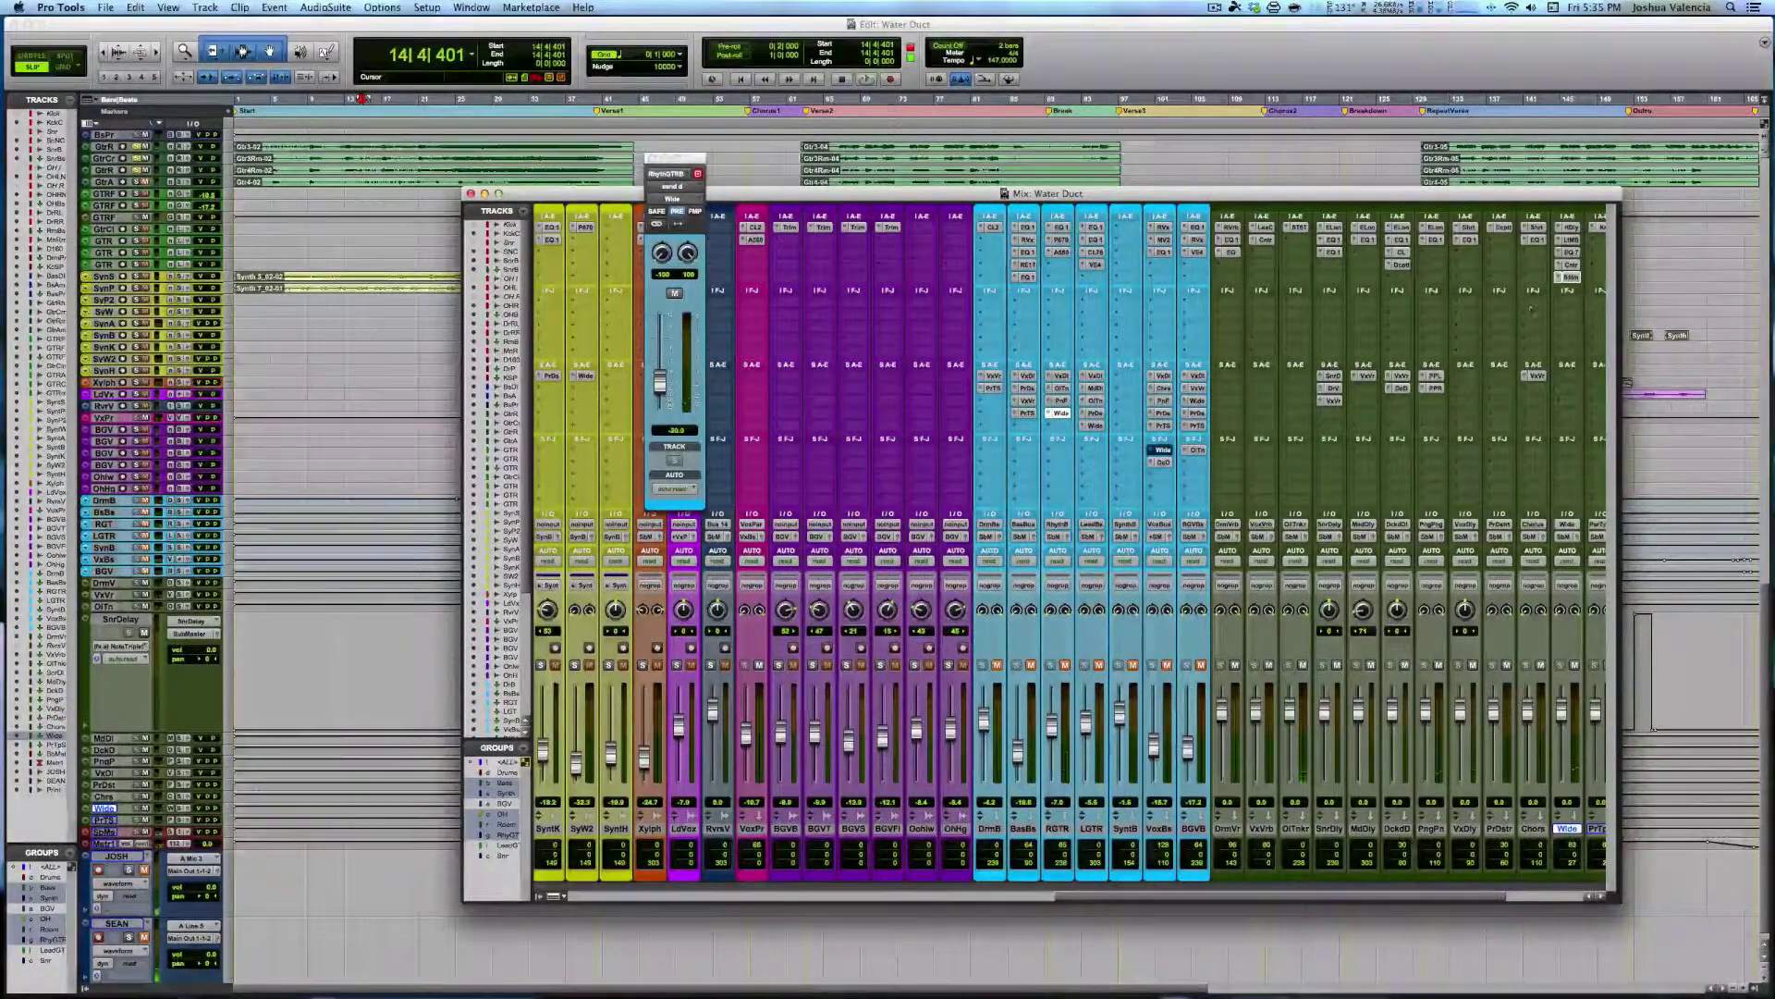
Mute the RGTR bus's VoxDelay, OilTanker and PingPong sends and set the Wide send level to 0.0 dB
{"action": "left_click", "coordinate": [1060, 377]}
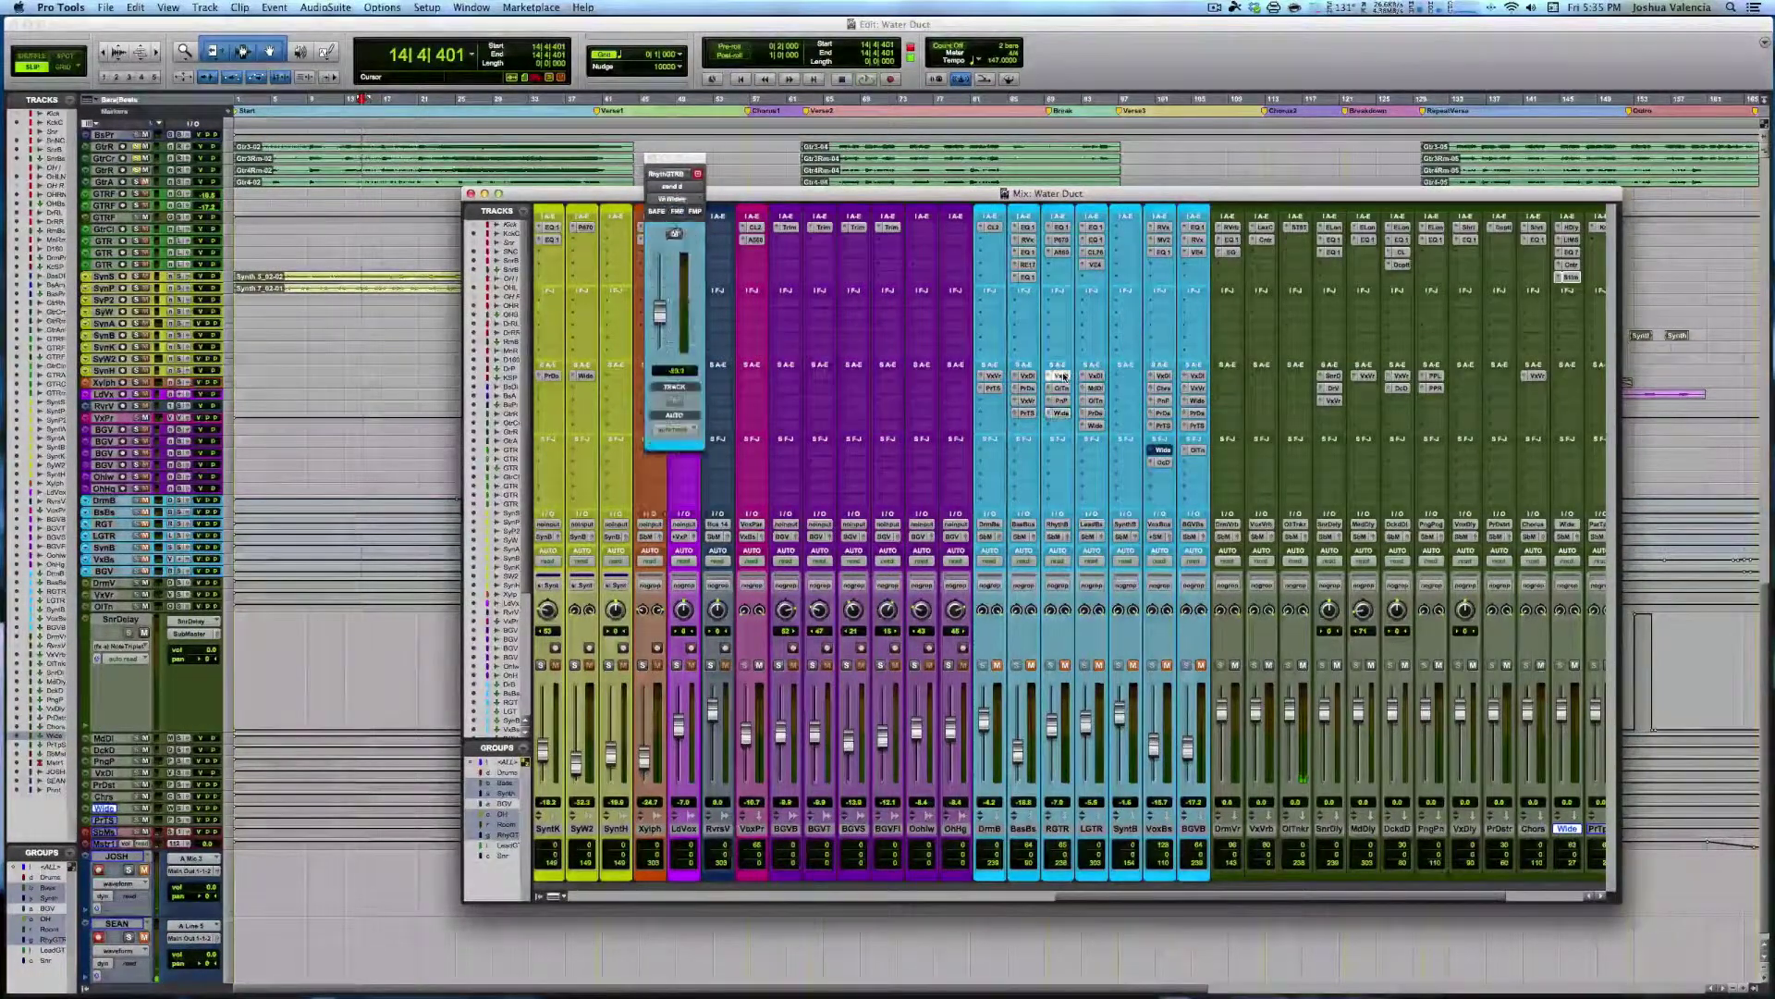
{"action": "left_click", "coordinate": [1062, 401]}
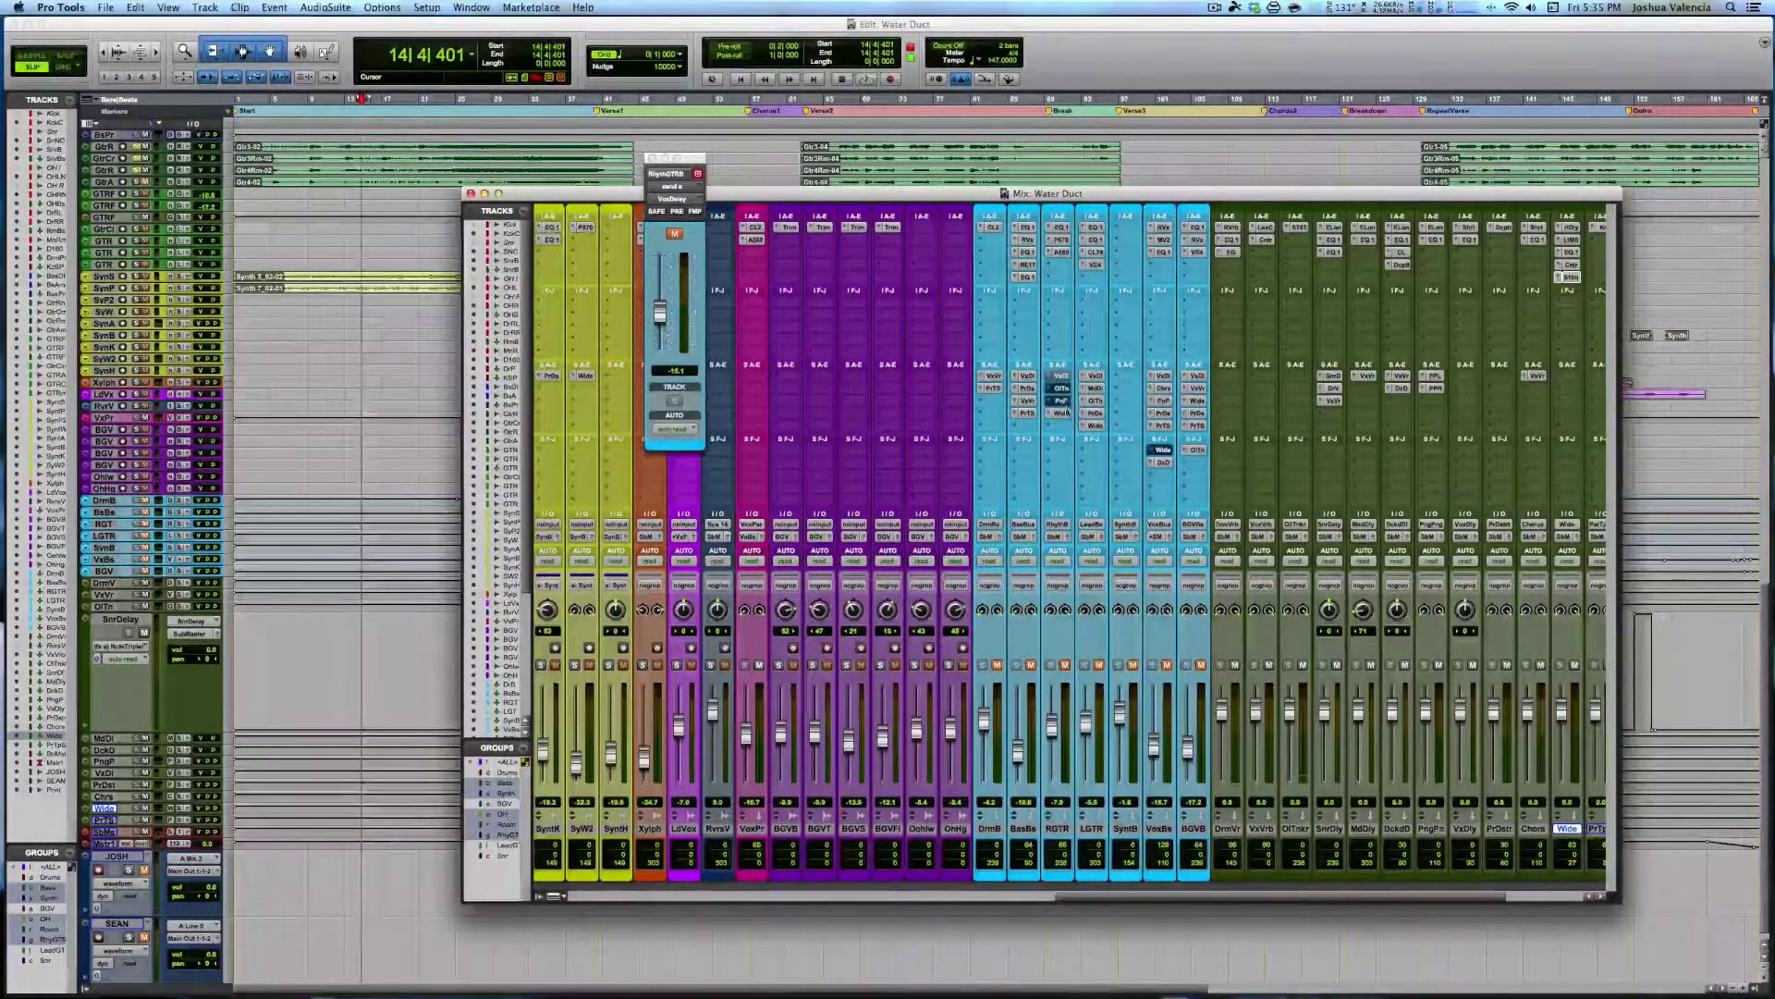
{"action": "left_click", "coordinate": [1061, 412]}
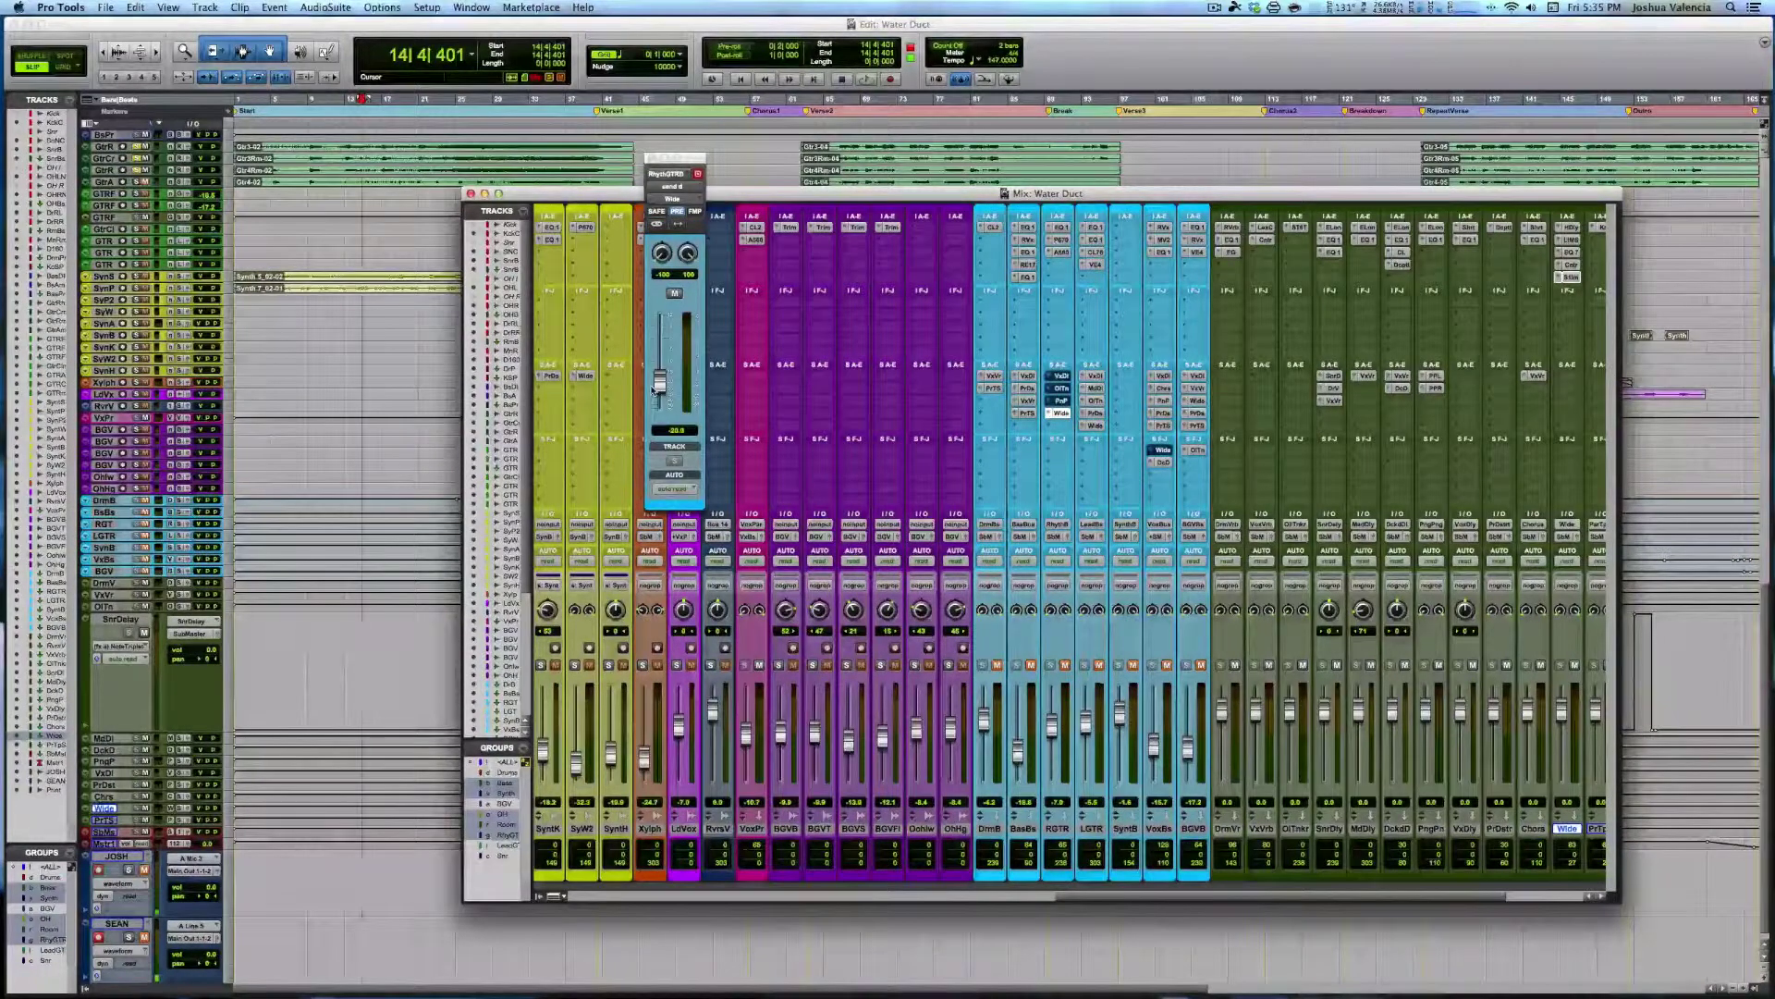
{"action": "left_click", "coordinate": [660, 381], "text": "alt"}
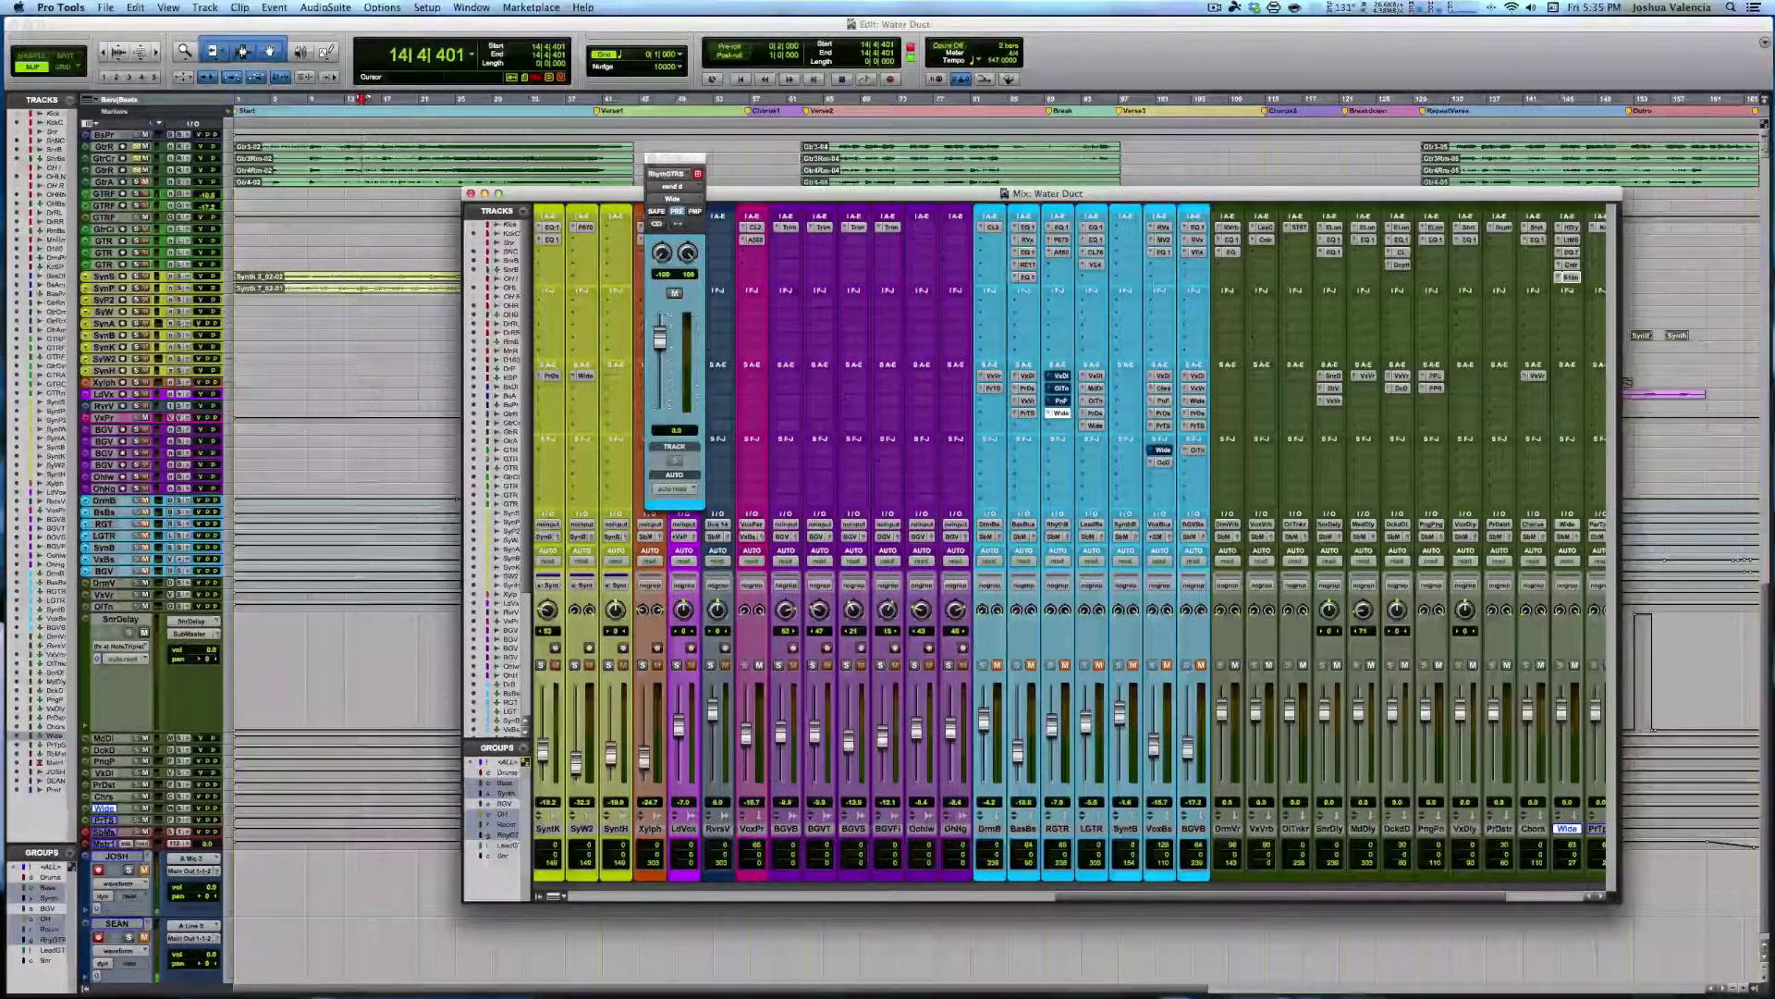
Bypass the Wide track's inserts, including the S1 Stereo Imager, and audition the rhythm guitars from bar 14 through the Wide send
{"action": "left_click", "coordinate": [1569, 278]}
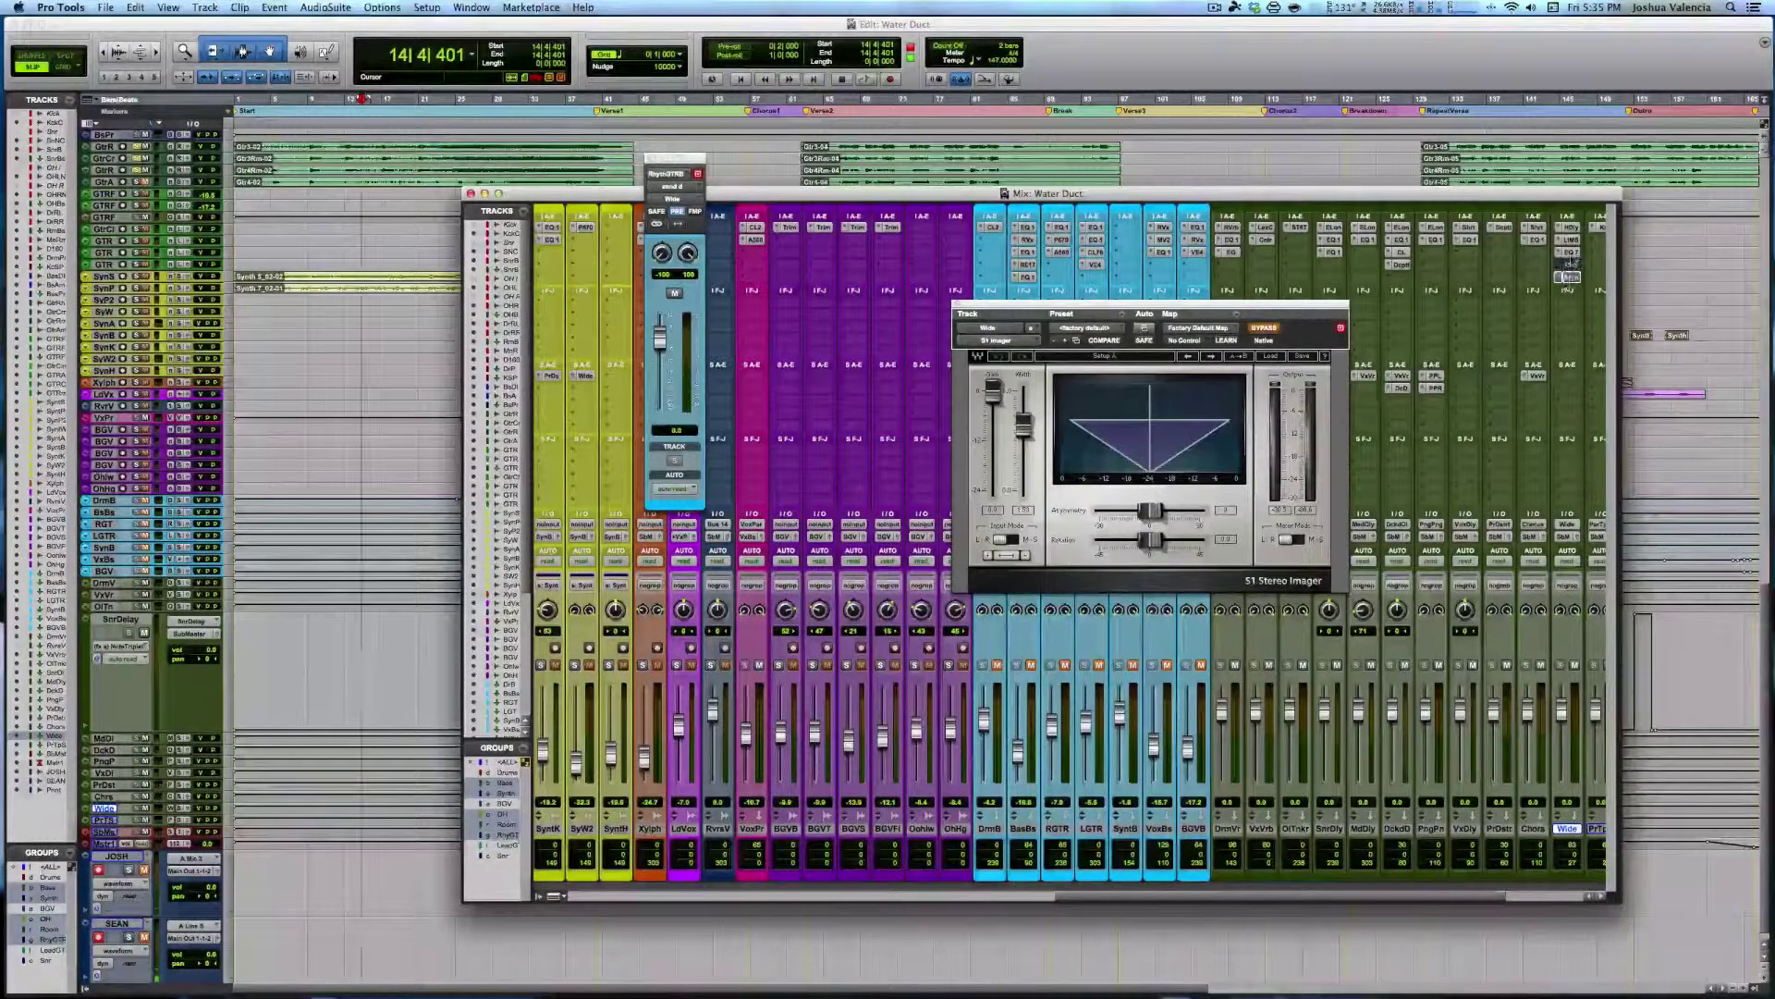
{"action": "left_click", "coordinate": [958, 307]}
{"action": "key", "text": "space"}
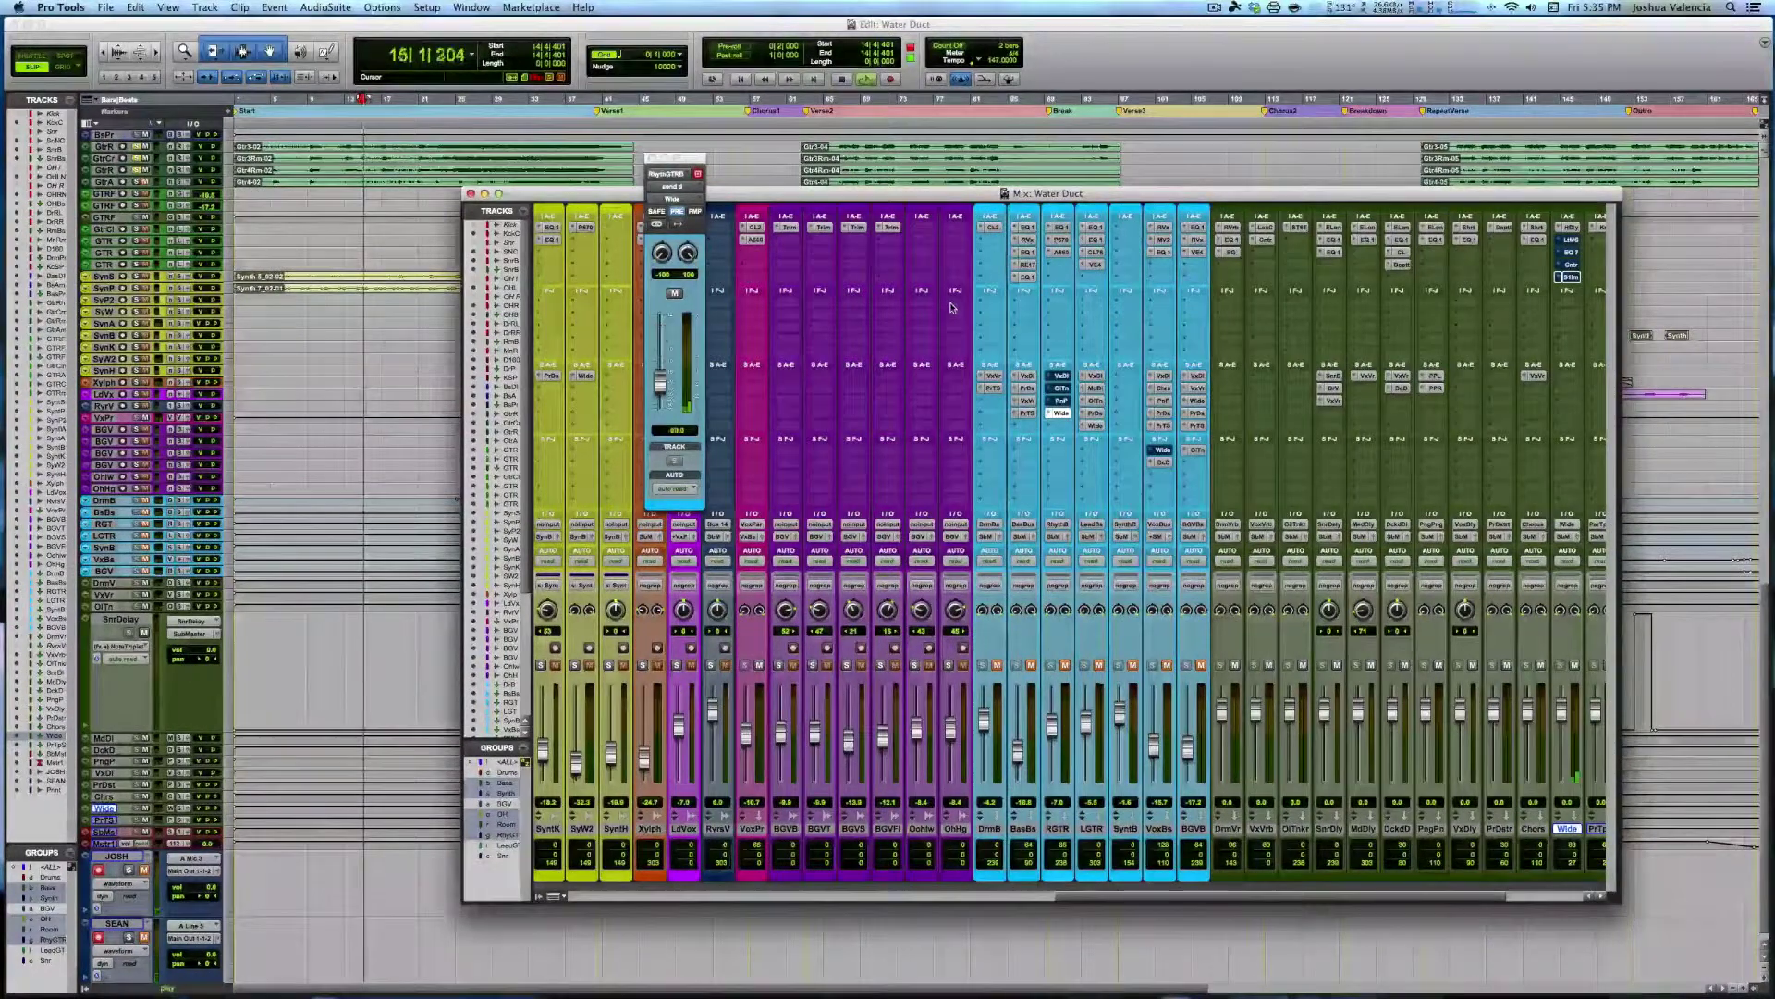
{"action": "left_click_drag", "start_coordinate": [660, 341], "coordinate": [662, 381]}
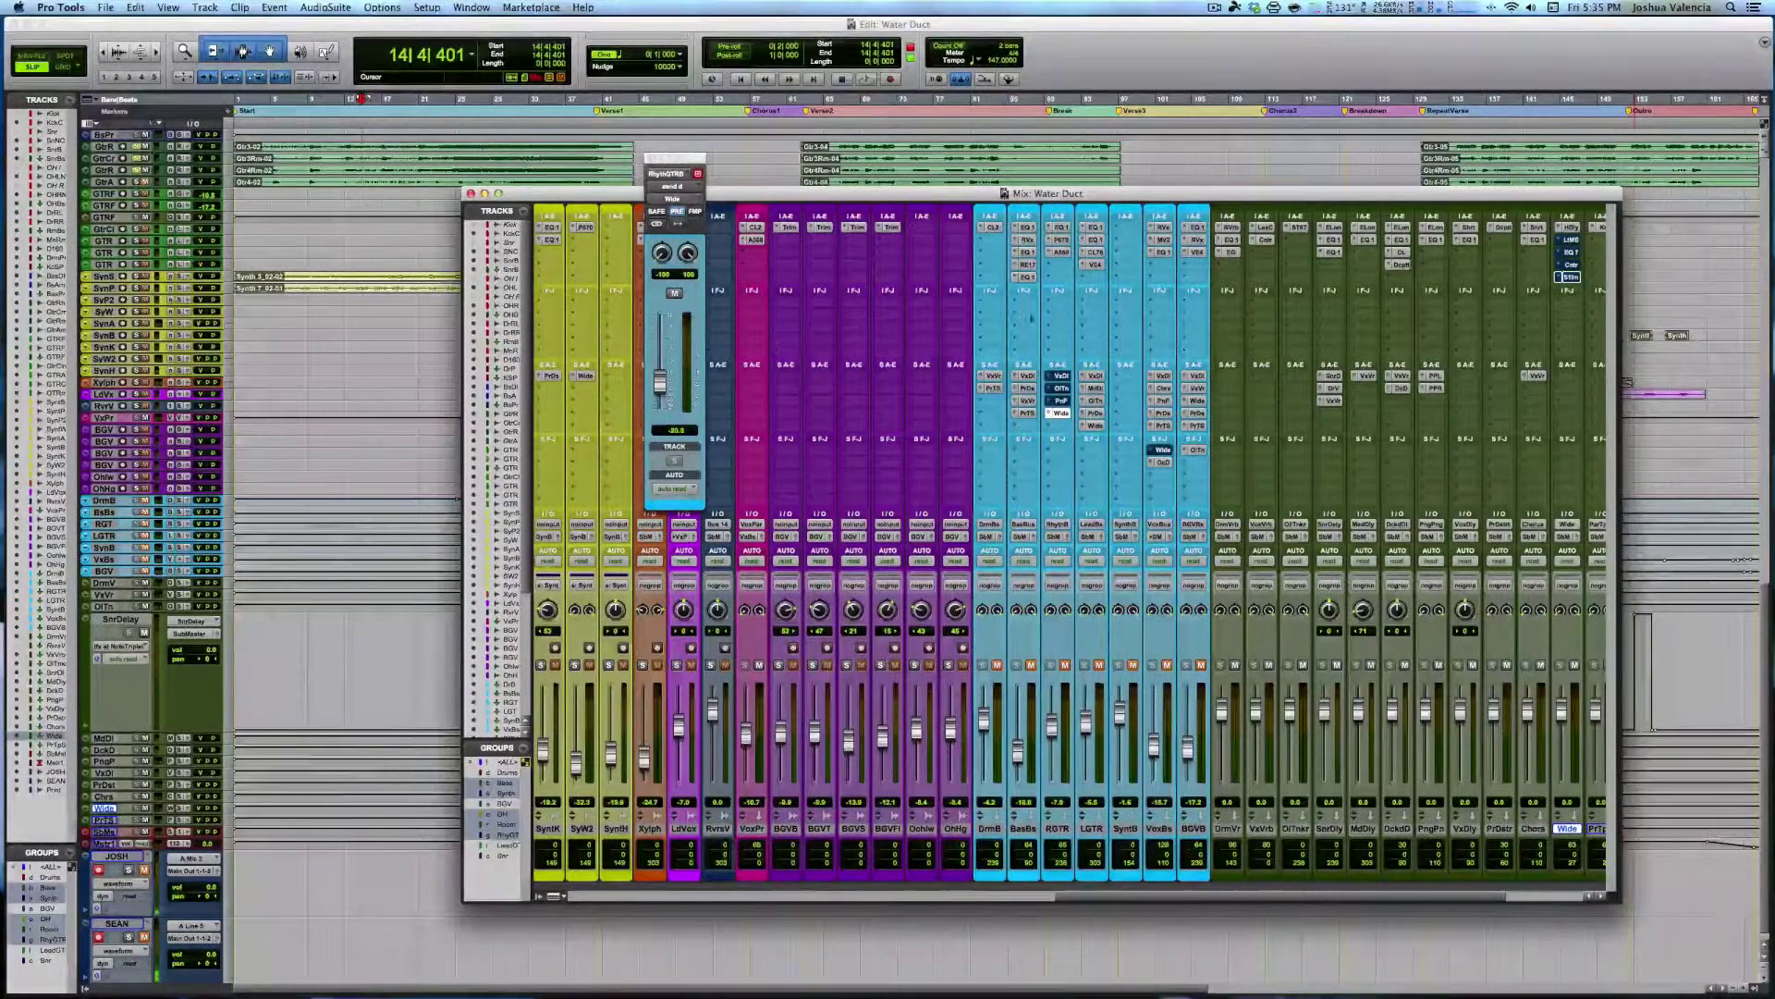
{"action": "left_click_drag", "start_coordinate": [1023, 758], "coordinate": [1034, 726]}
{"action": "key", "text": "space"}
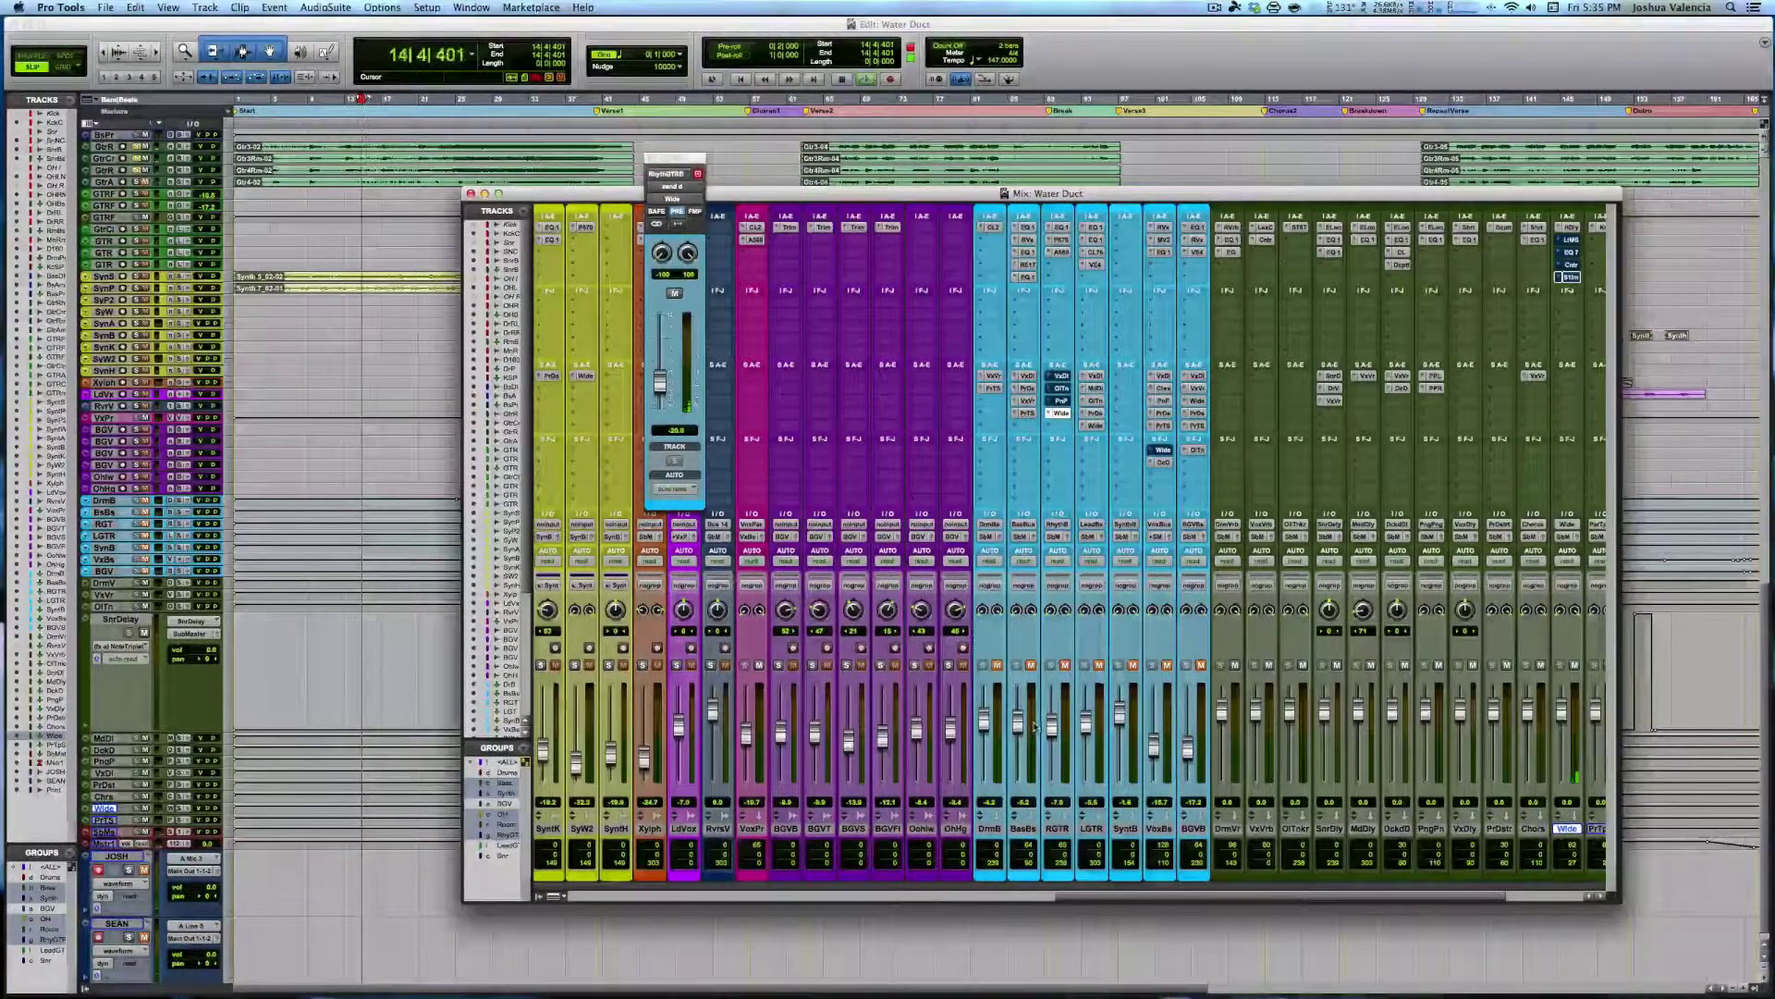
{"action": "key", "text": "space"}
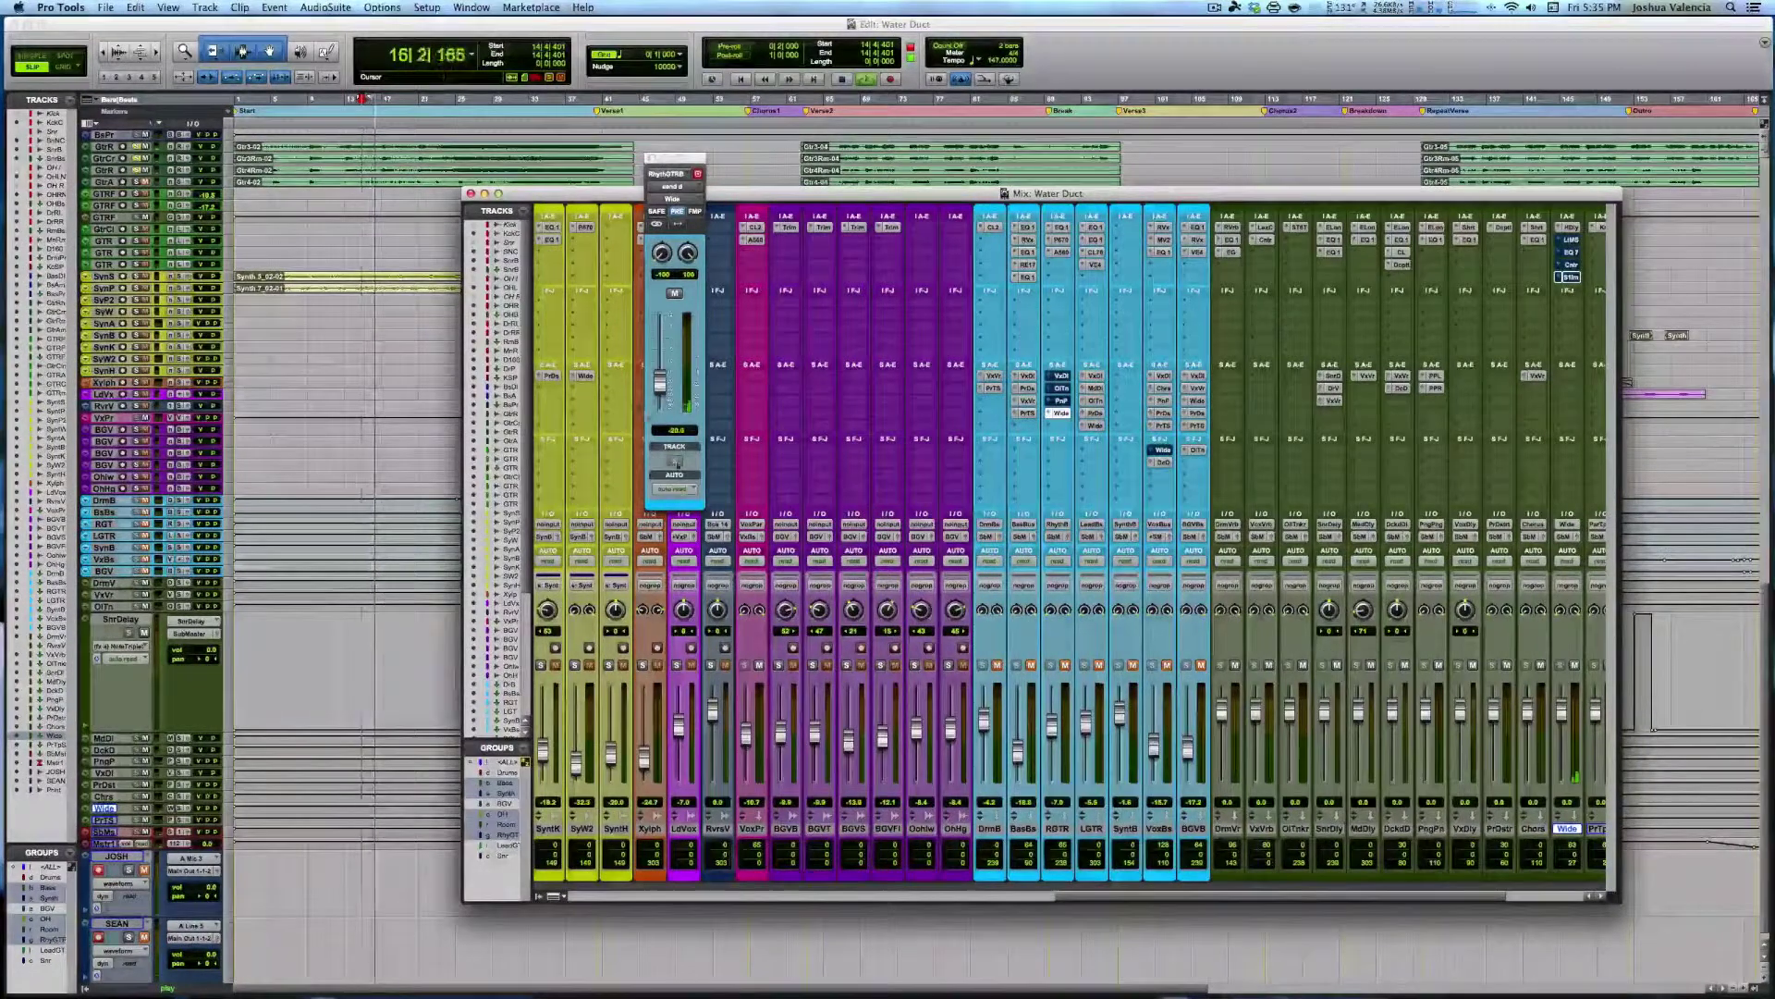
Turn off the RGTR bus's automation, raise its Wide send to just below 0 dB, and audition the guitars
{"action": "left_click", "coordinate": [695, 490]}
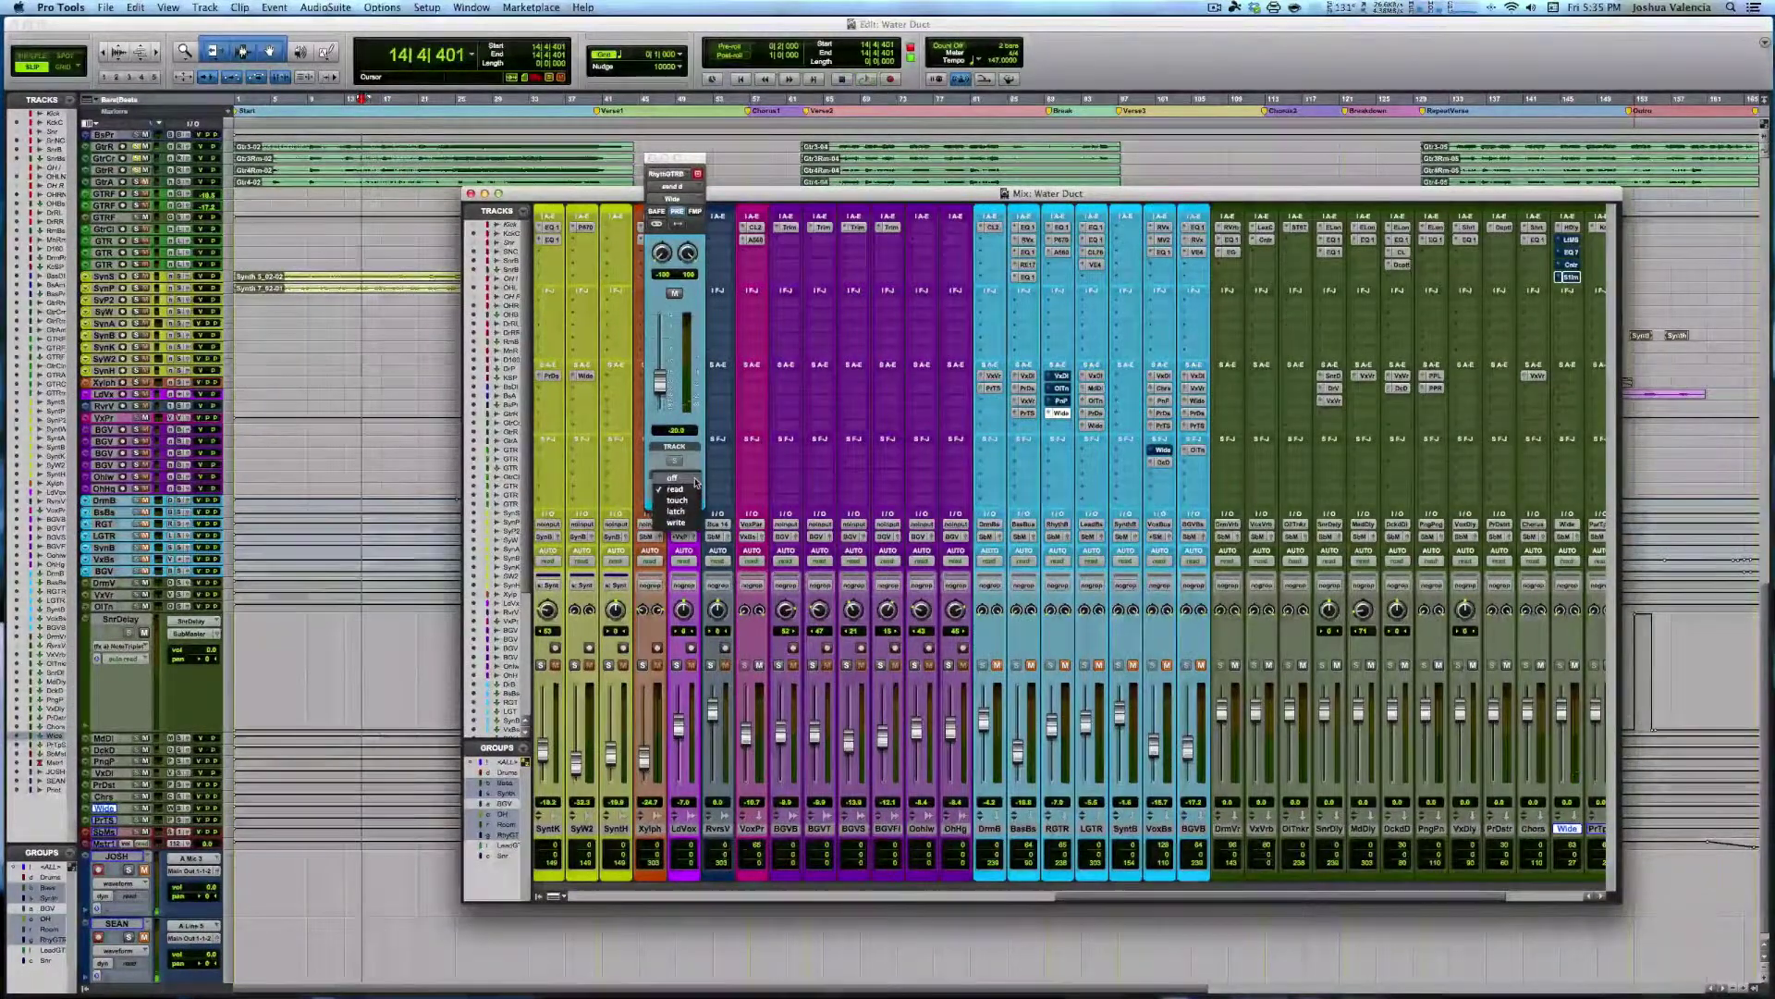
{"action": "left_click", "coordinate": [684, 475]}
{"action": "left_click_drag", "start_coordinate": [671, 387], "coordinate": [672, 349]}
{"action": "key", "text": "space"}
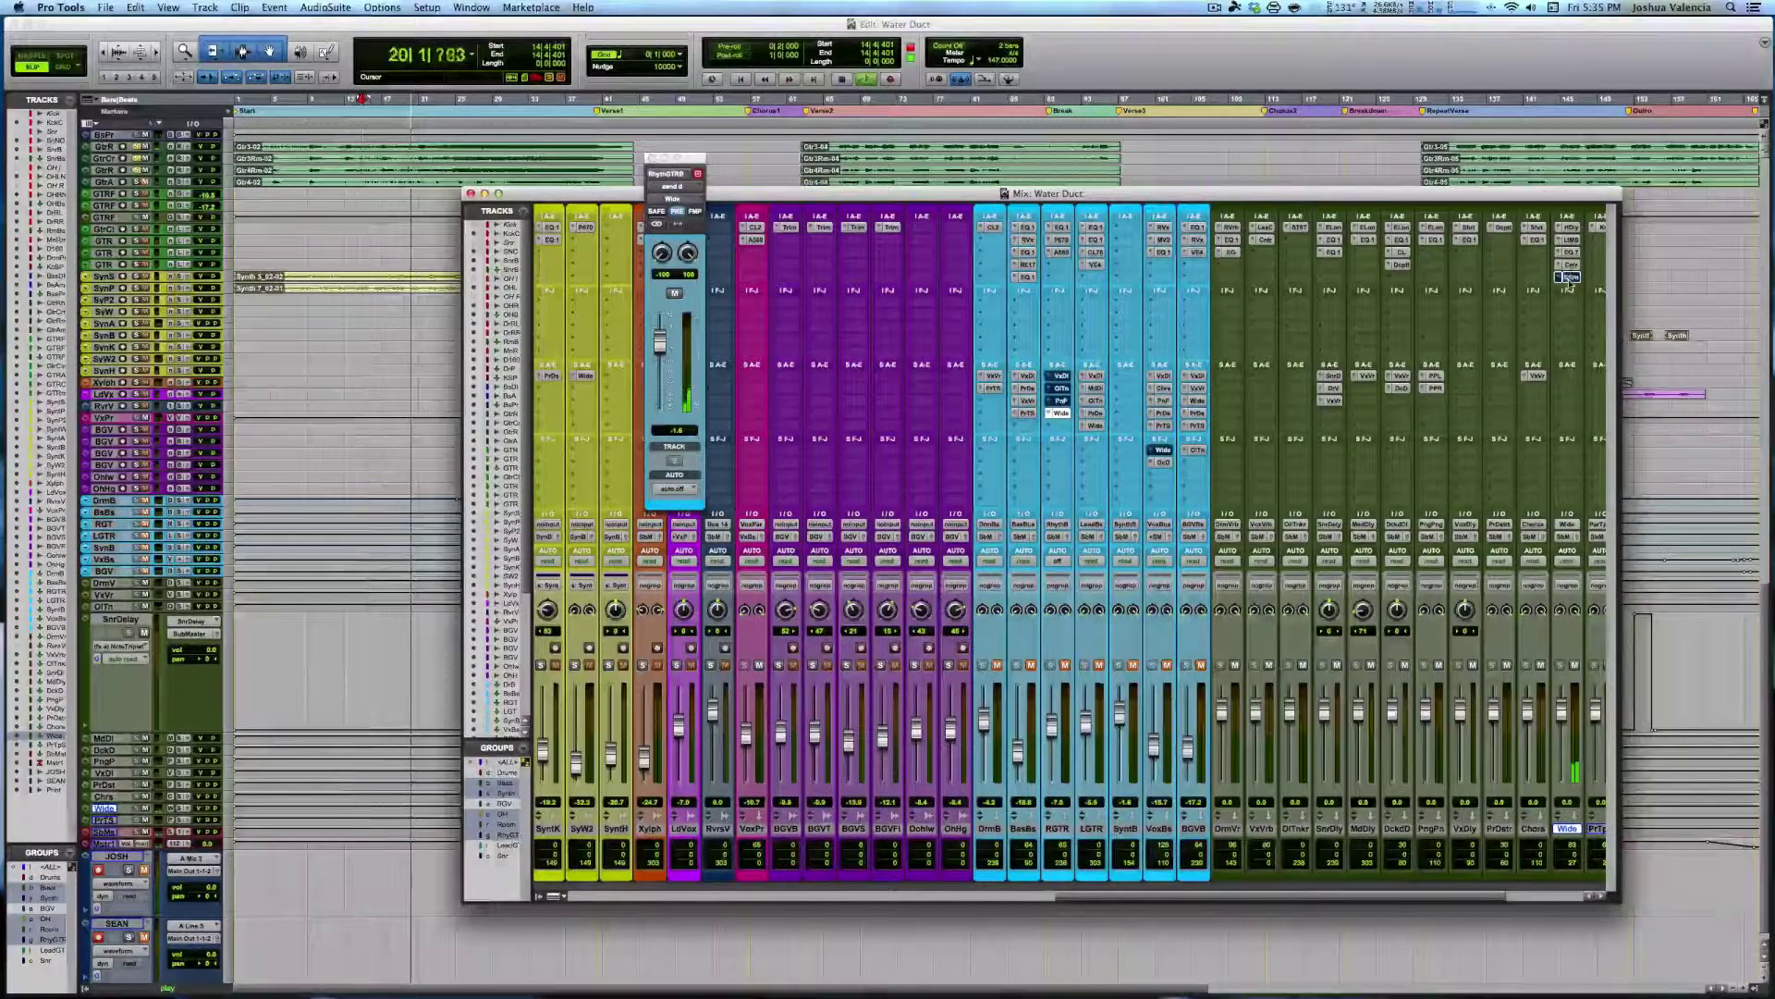
{"action": "key", "text": "space"}
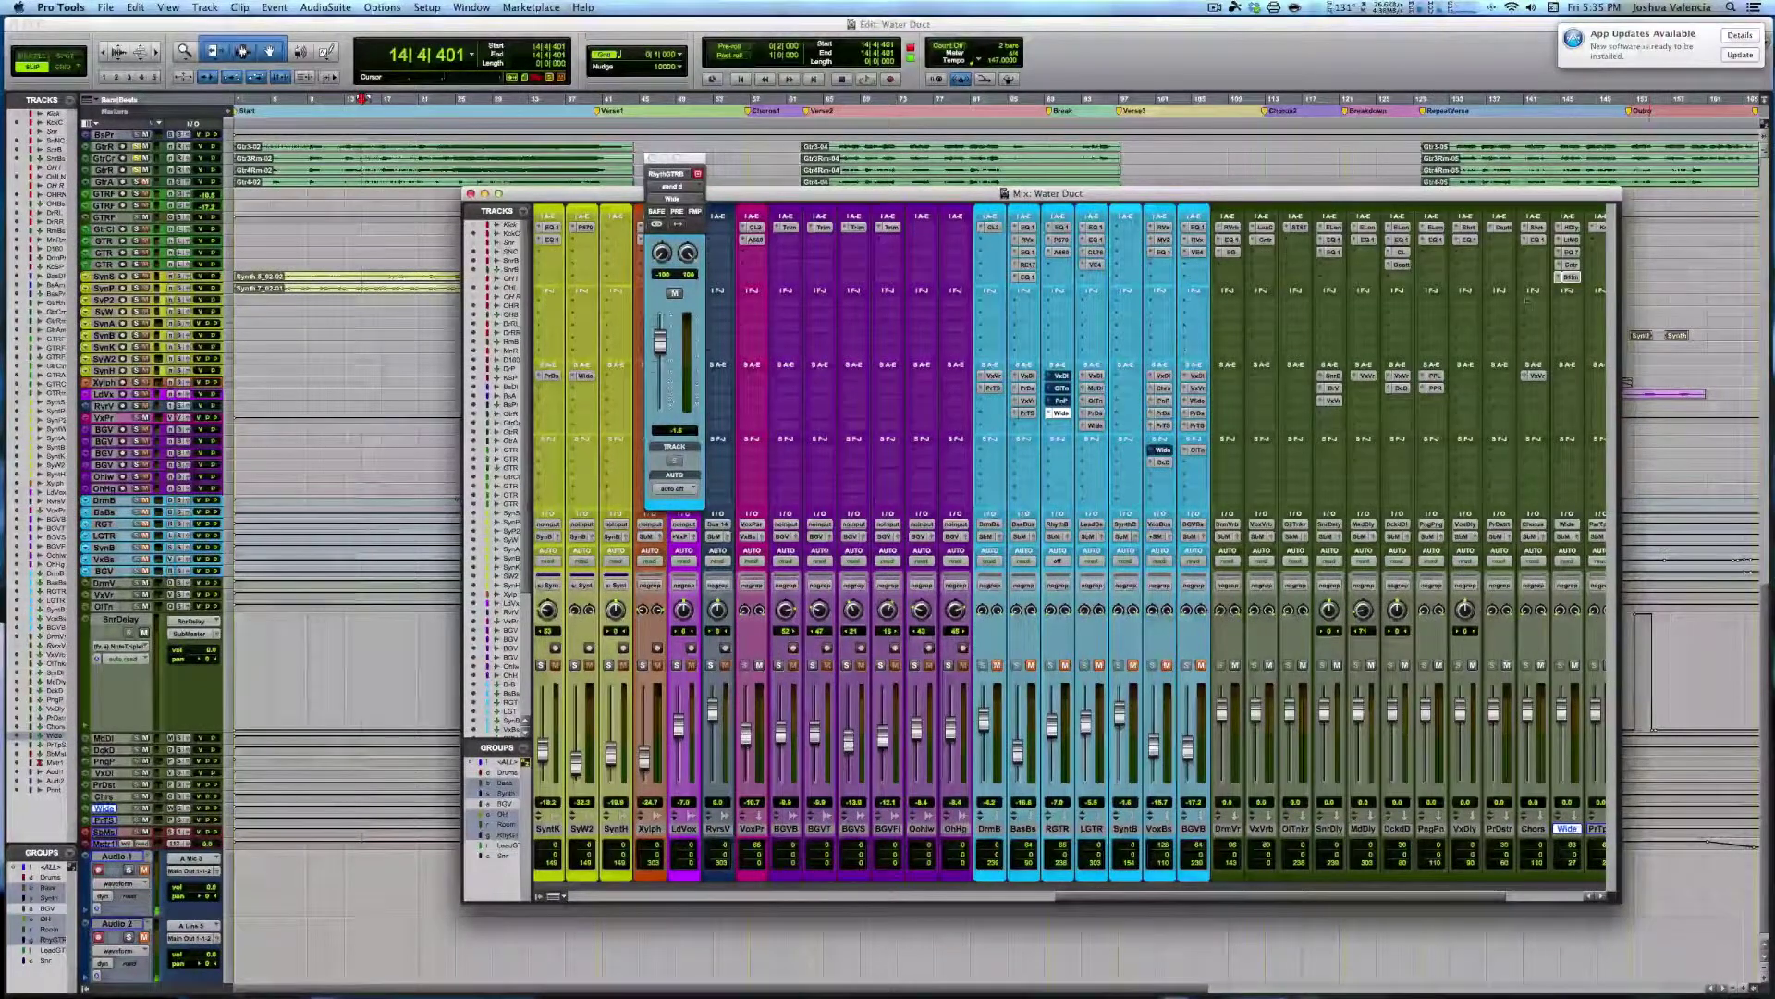
Bypass the Wide track's inserts again during playback and move the playback start to bar 19
{"action": "left_click_drag", "start_coordinate": [1572, 278], "coordinate": [1571, 251]}
{"action": "key", "text": "space"}
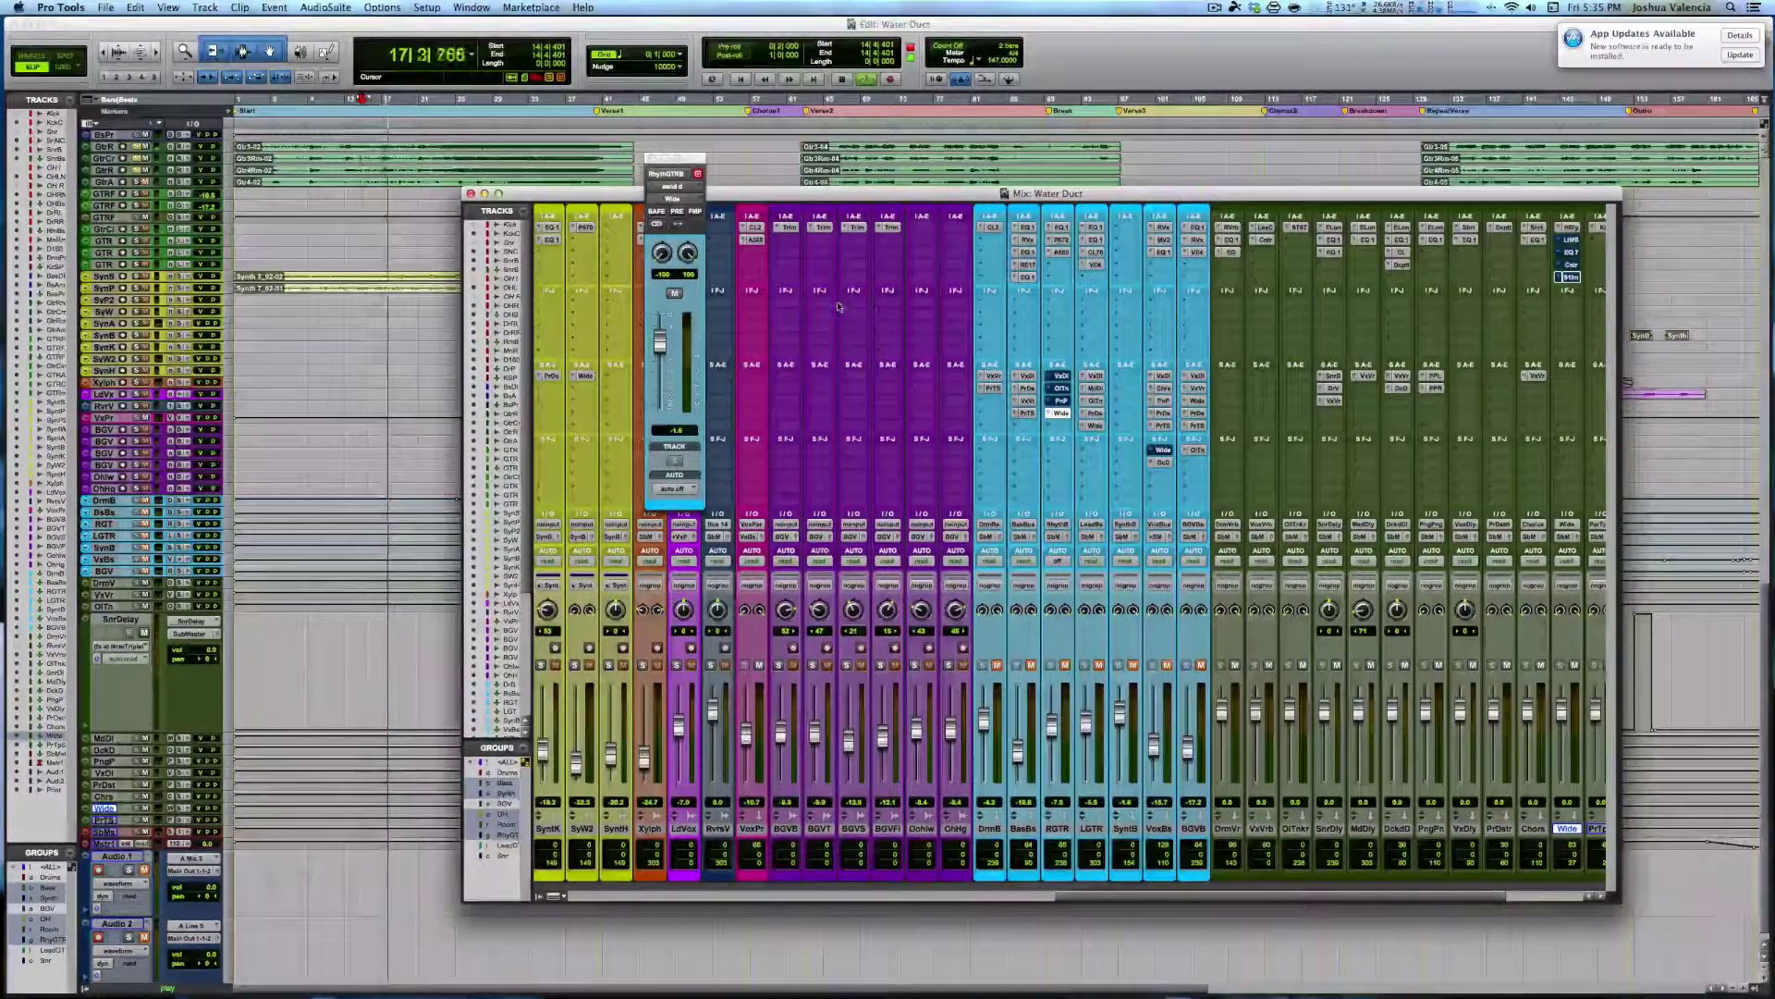
{"action": "key", "text": "super+equal"}
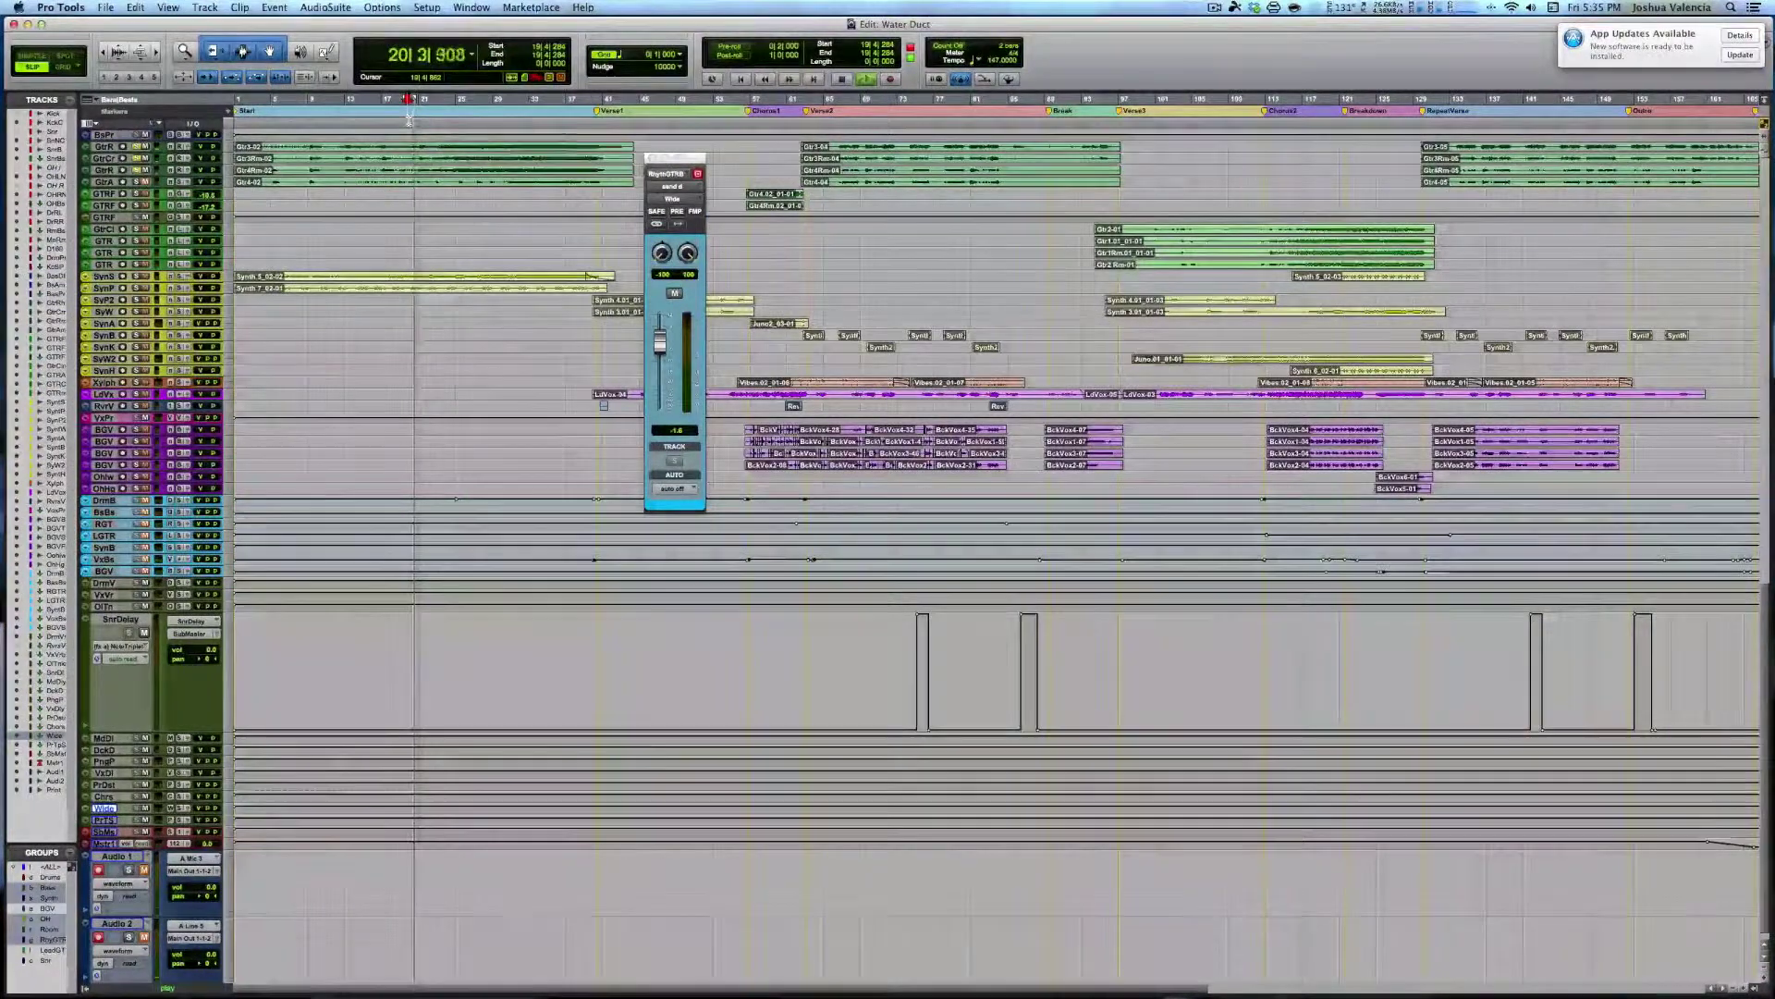
{"action": "key", "text": "space"}
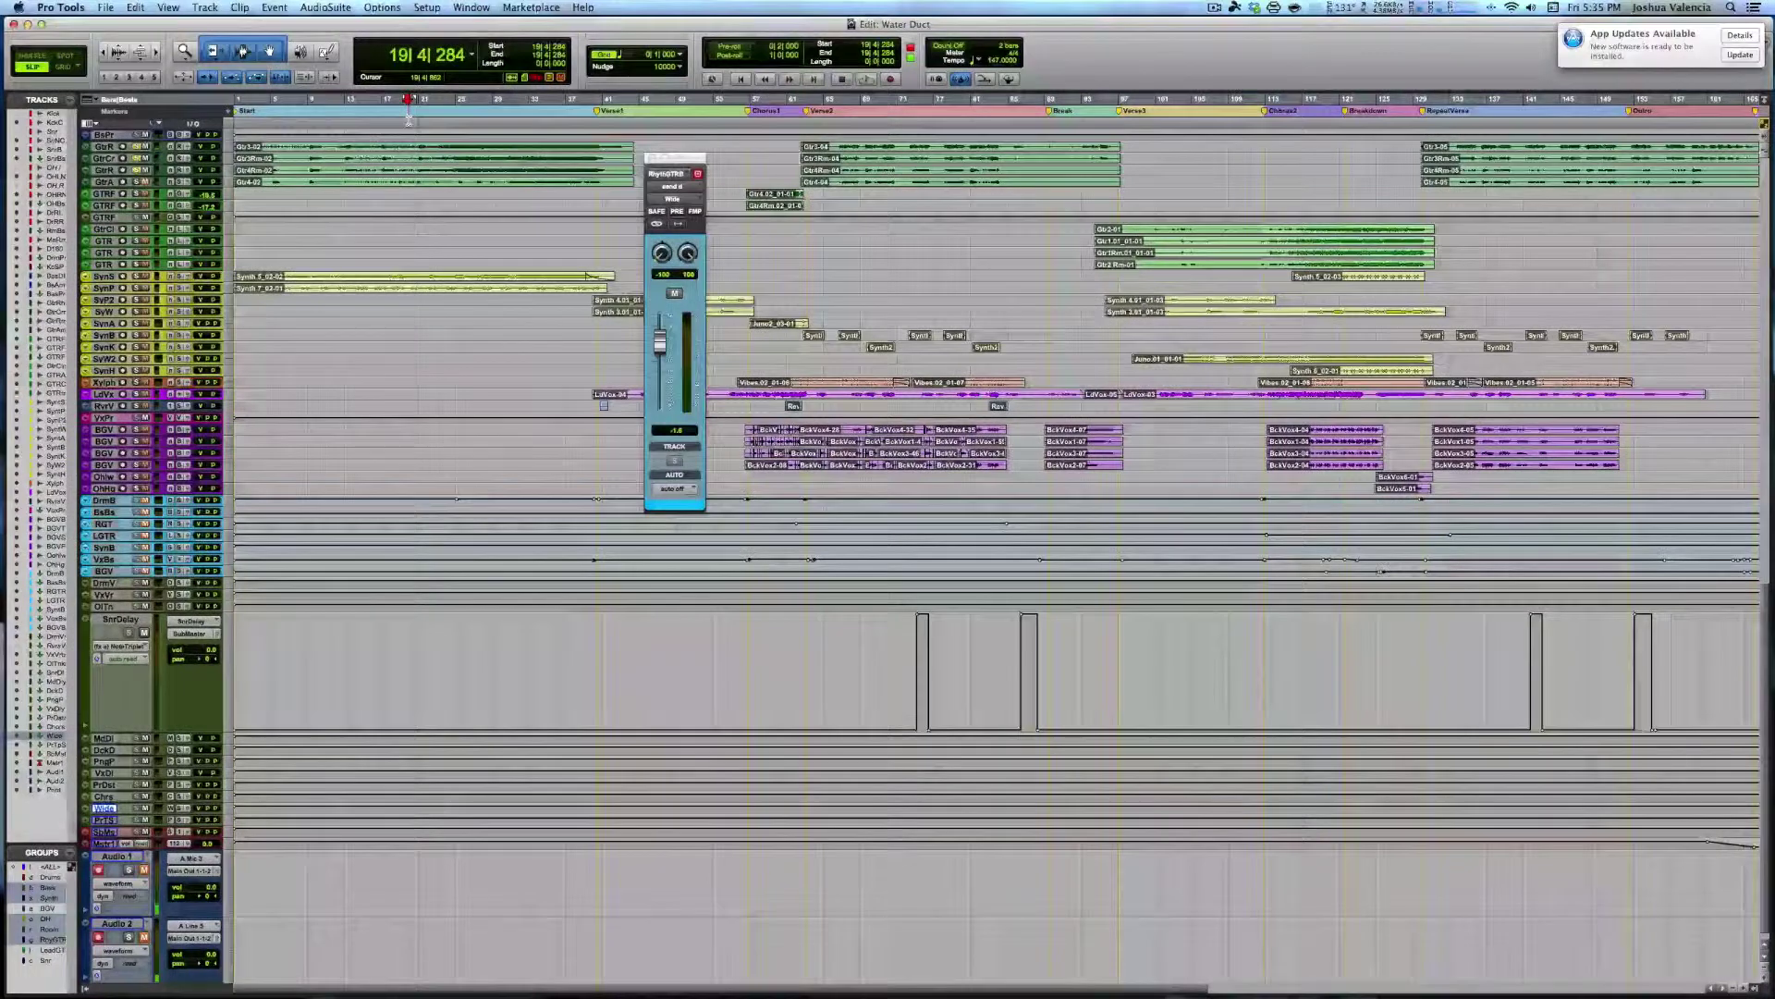
{"action": "scroll", "coordinate": [211, 317], "scroll_direction": "up", "scroll_amount": 5}
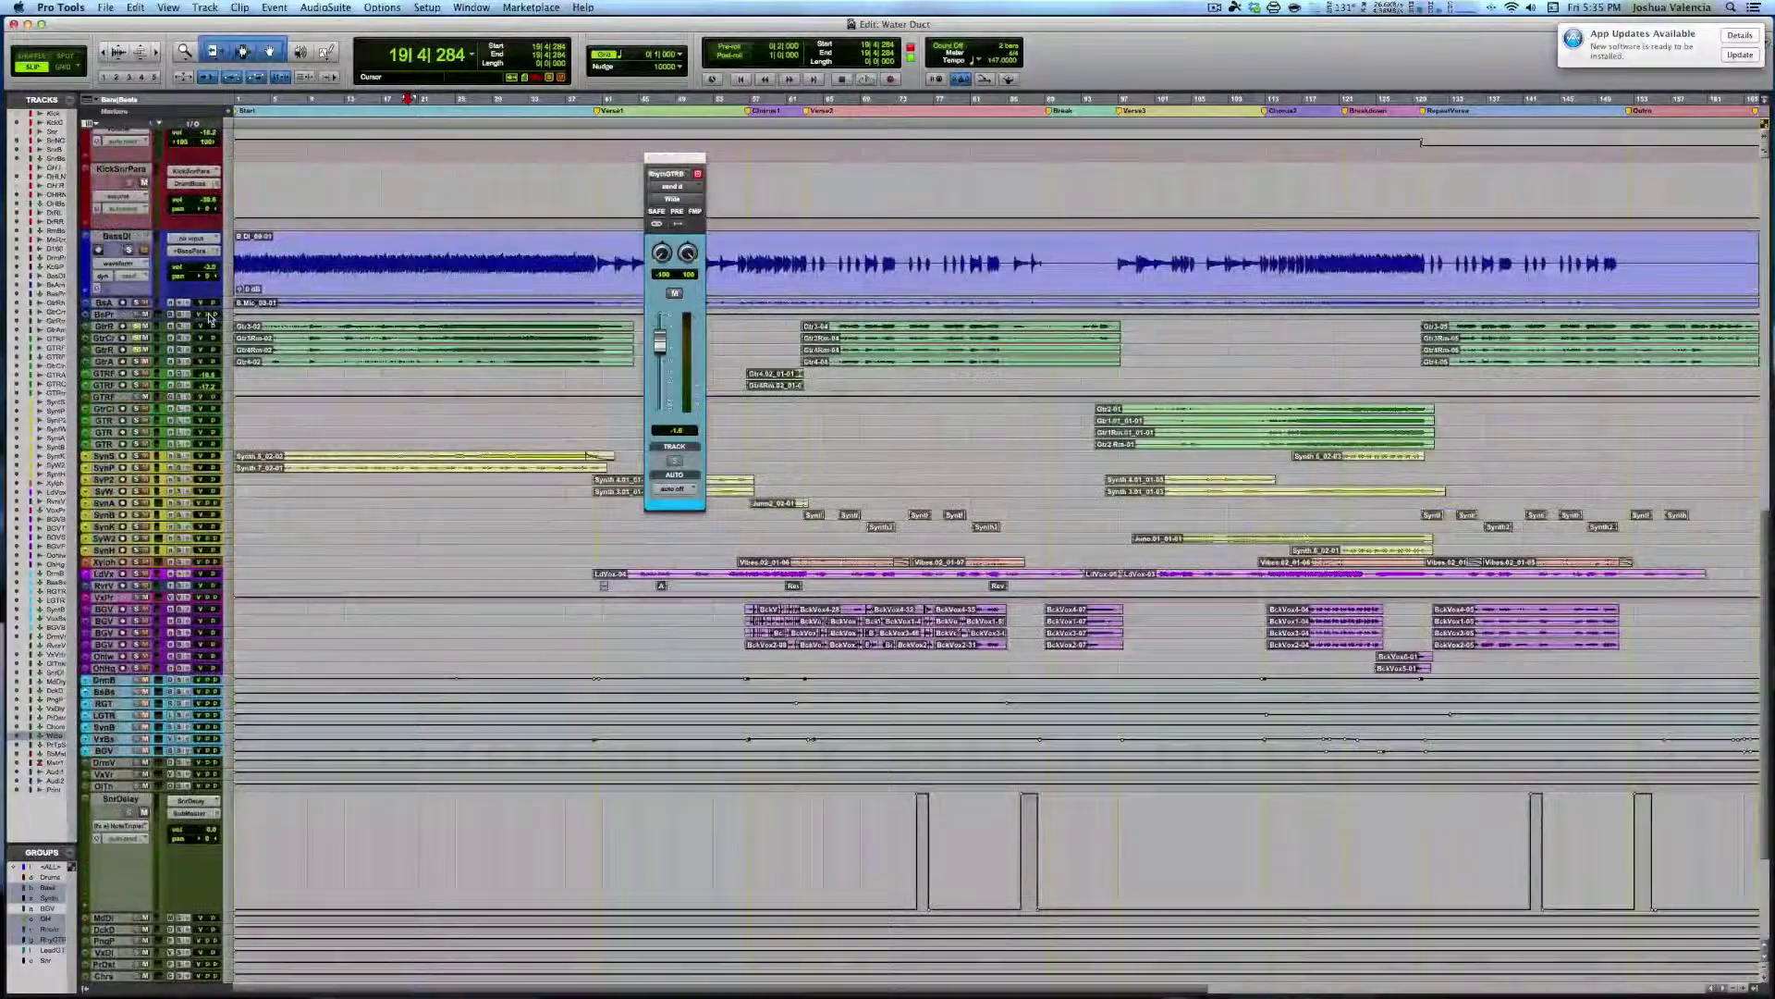
{"action": "key", "text": "super+equal"}
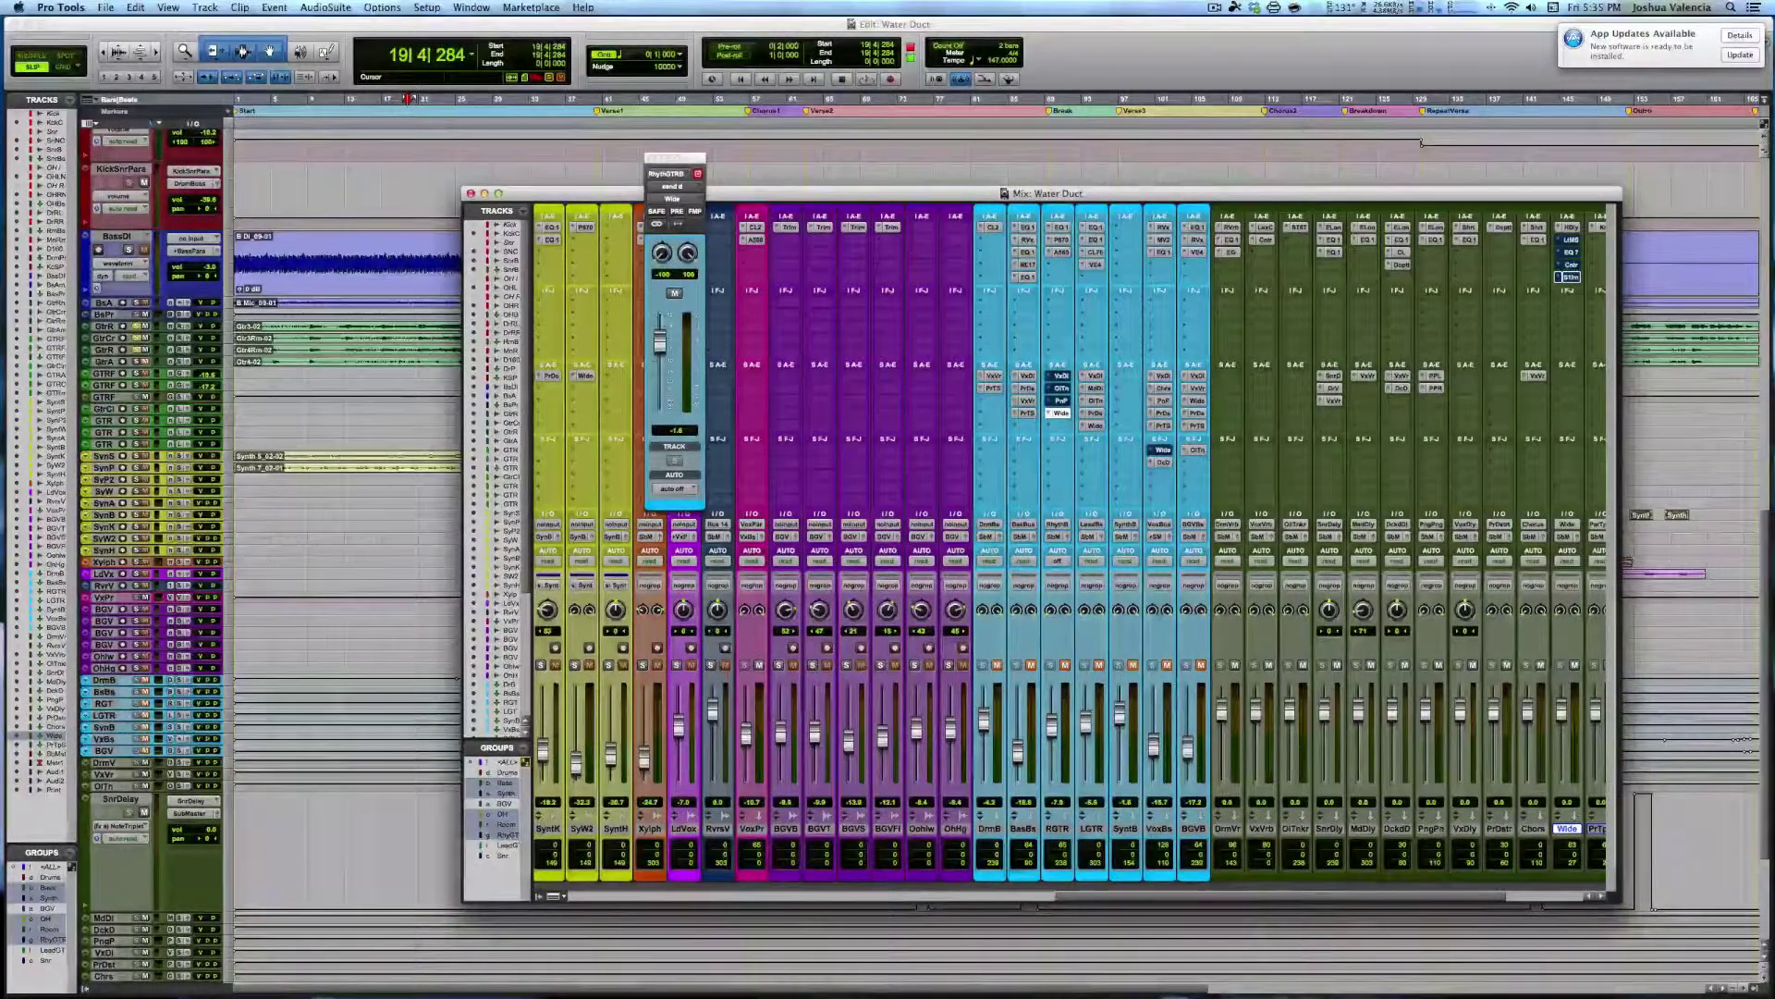
Audition the guitars from bar 19 while re-enabling the Wide track's inserts for comparison
{"action": "key", "text": "space"}
{"action": "key", "text": "space"}
{"action": "key", "text": "space"}
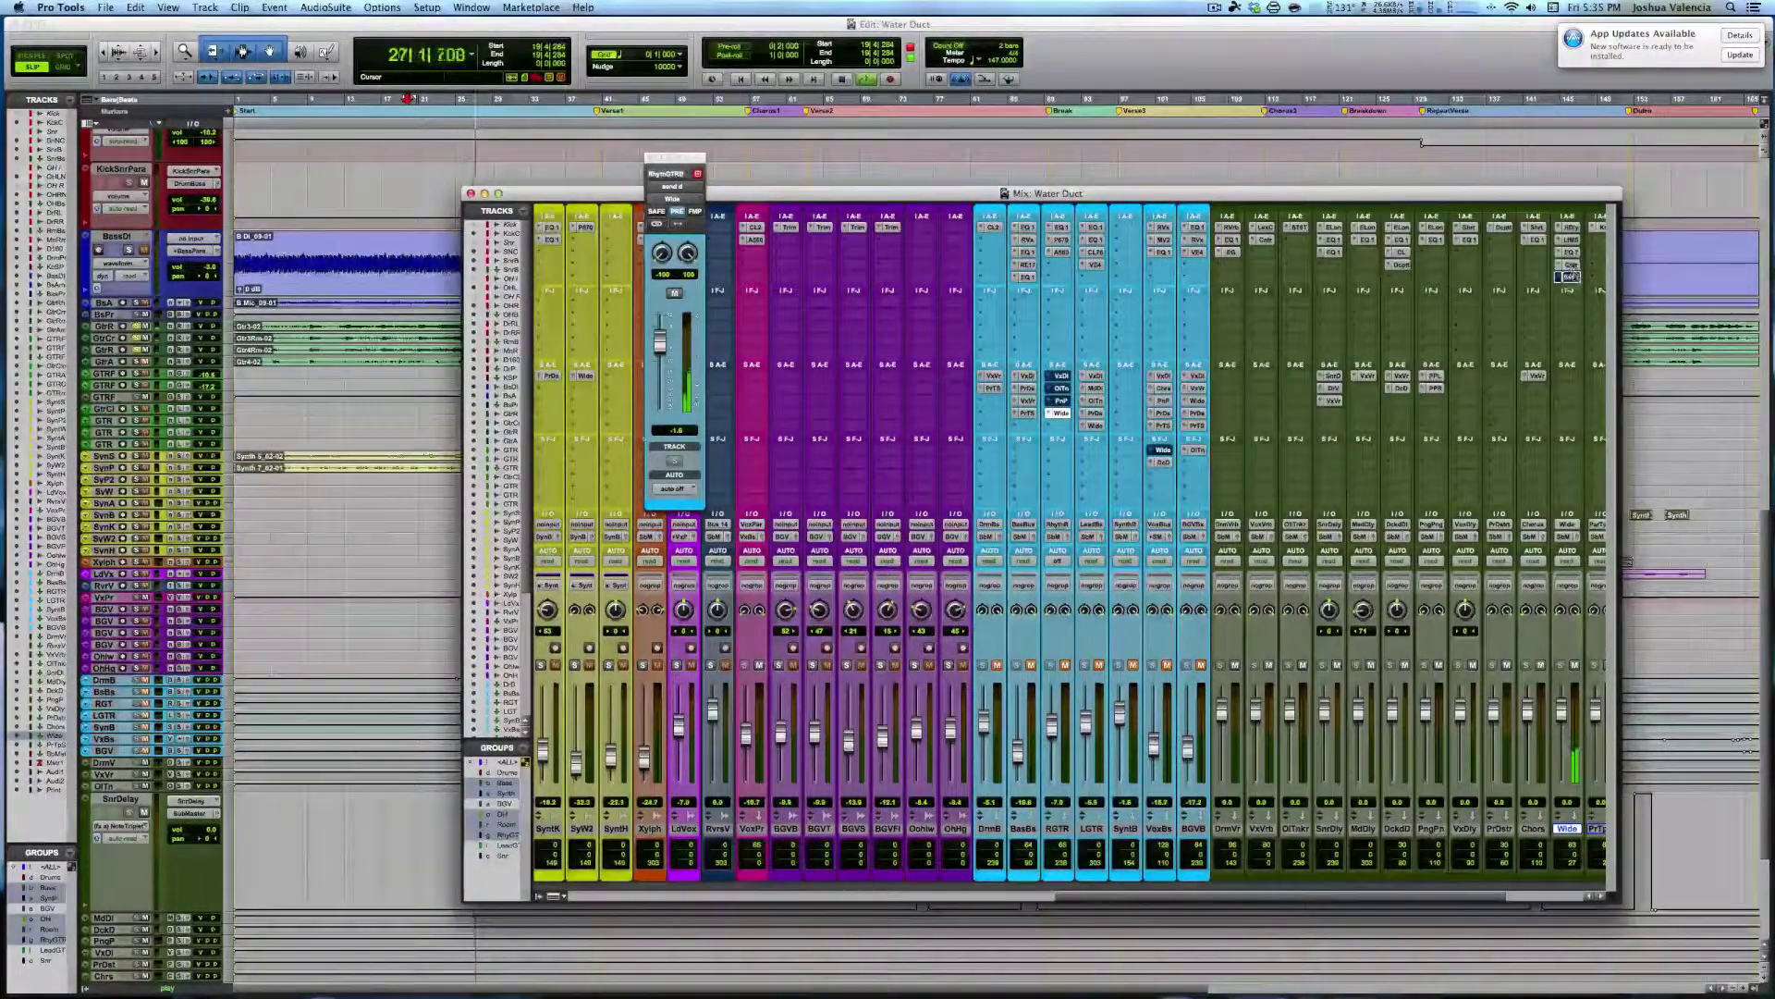
{"action": "left_click", "coordinate": [1572, 277], "text": "super"}
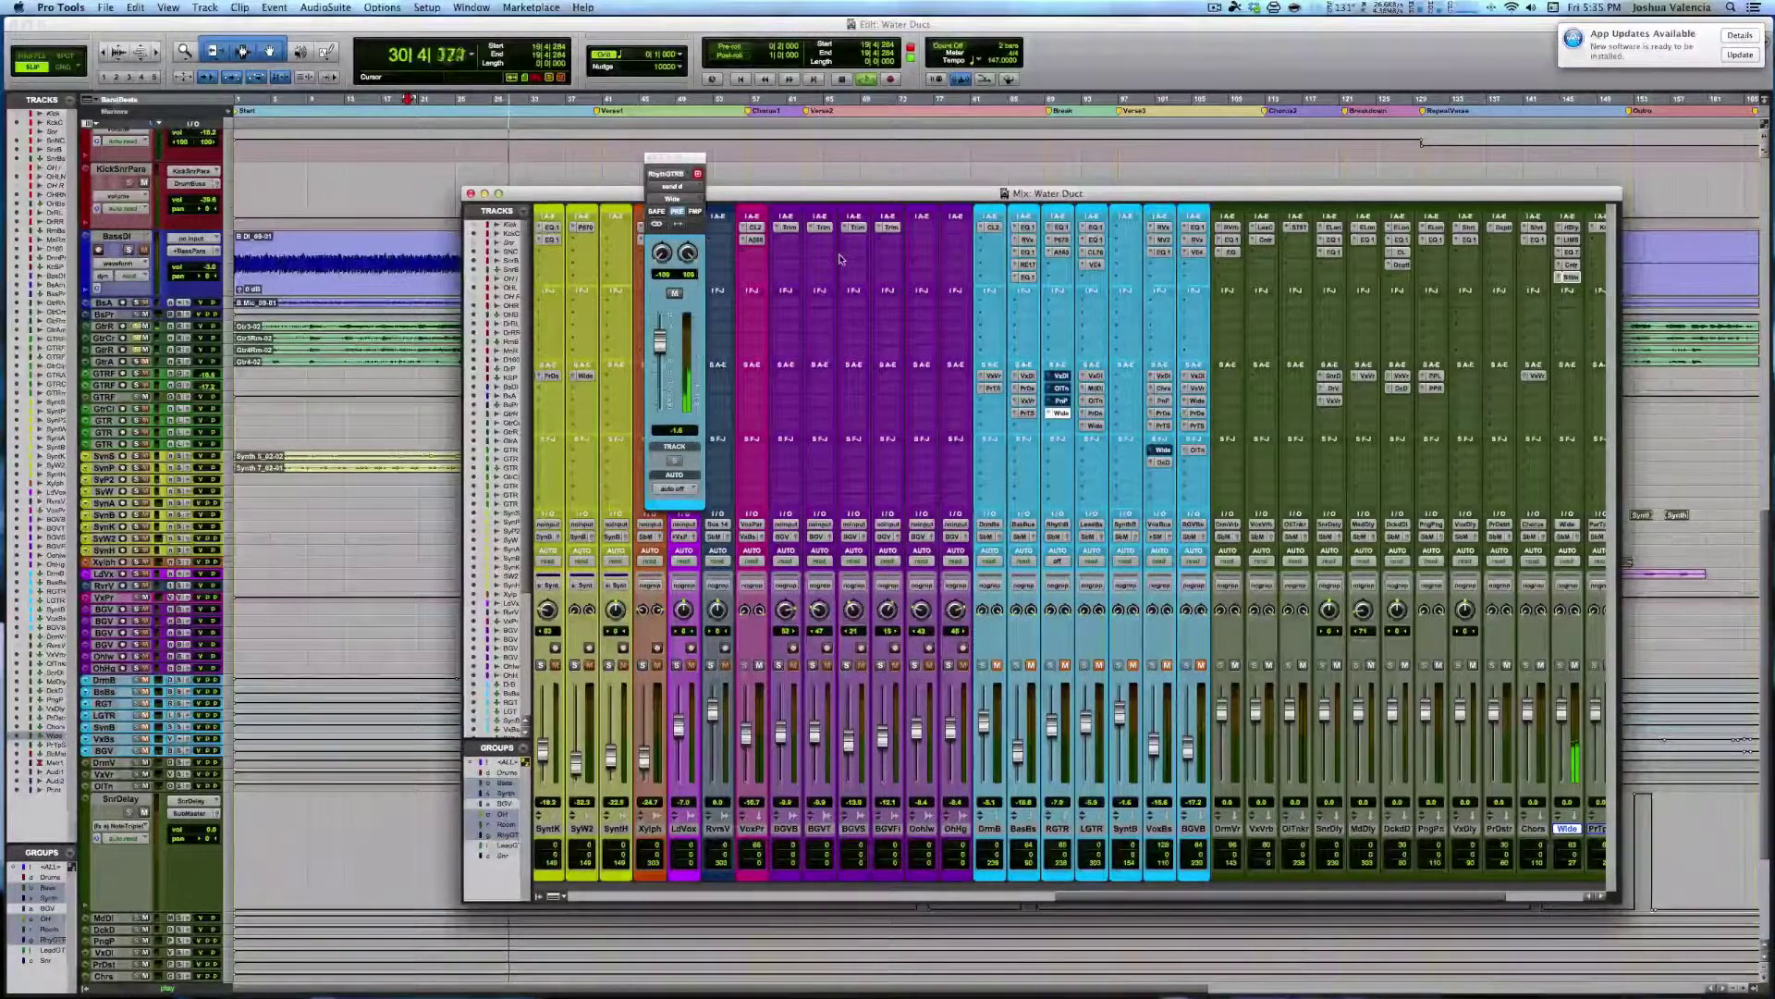
{"action": "key", "text": "space"}
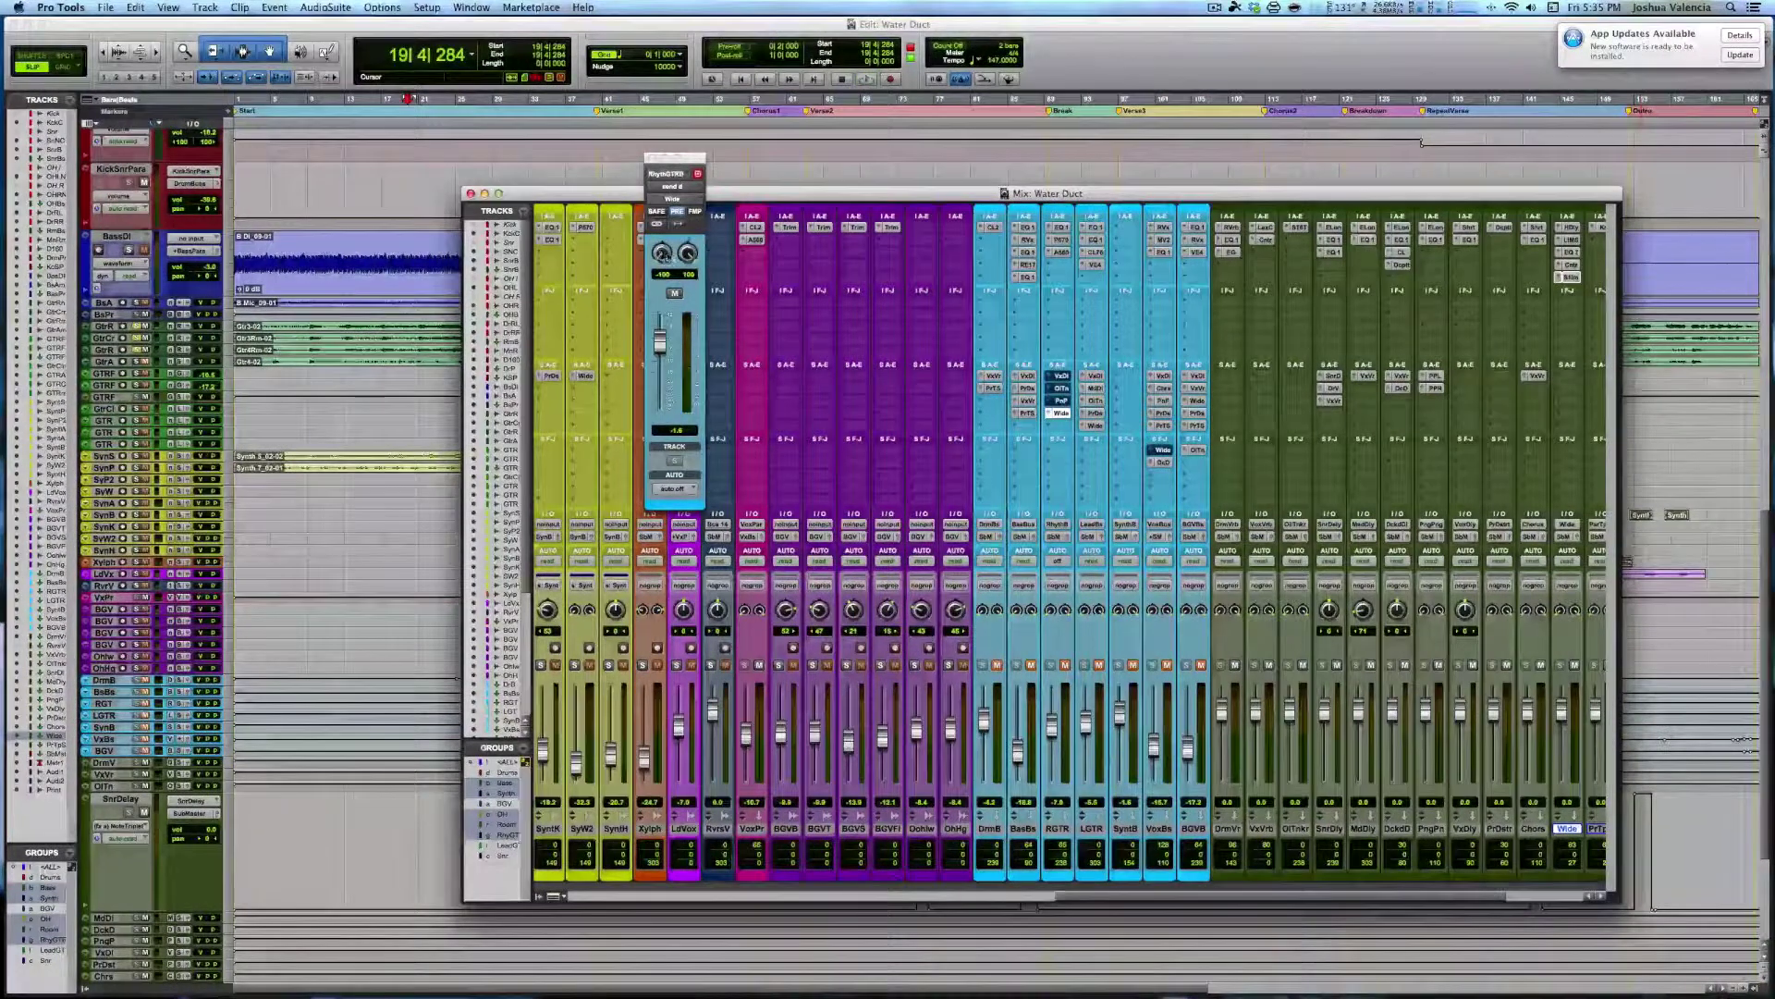
Switch the RGTR bus's Wide send back to post-fader and set its automation mode to read
{"action": "left_click", "coordinate": [678, 212]}
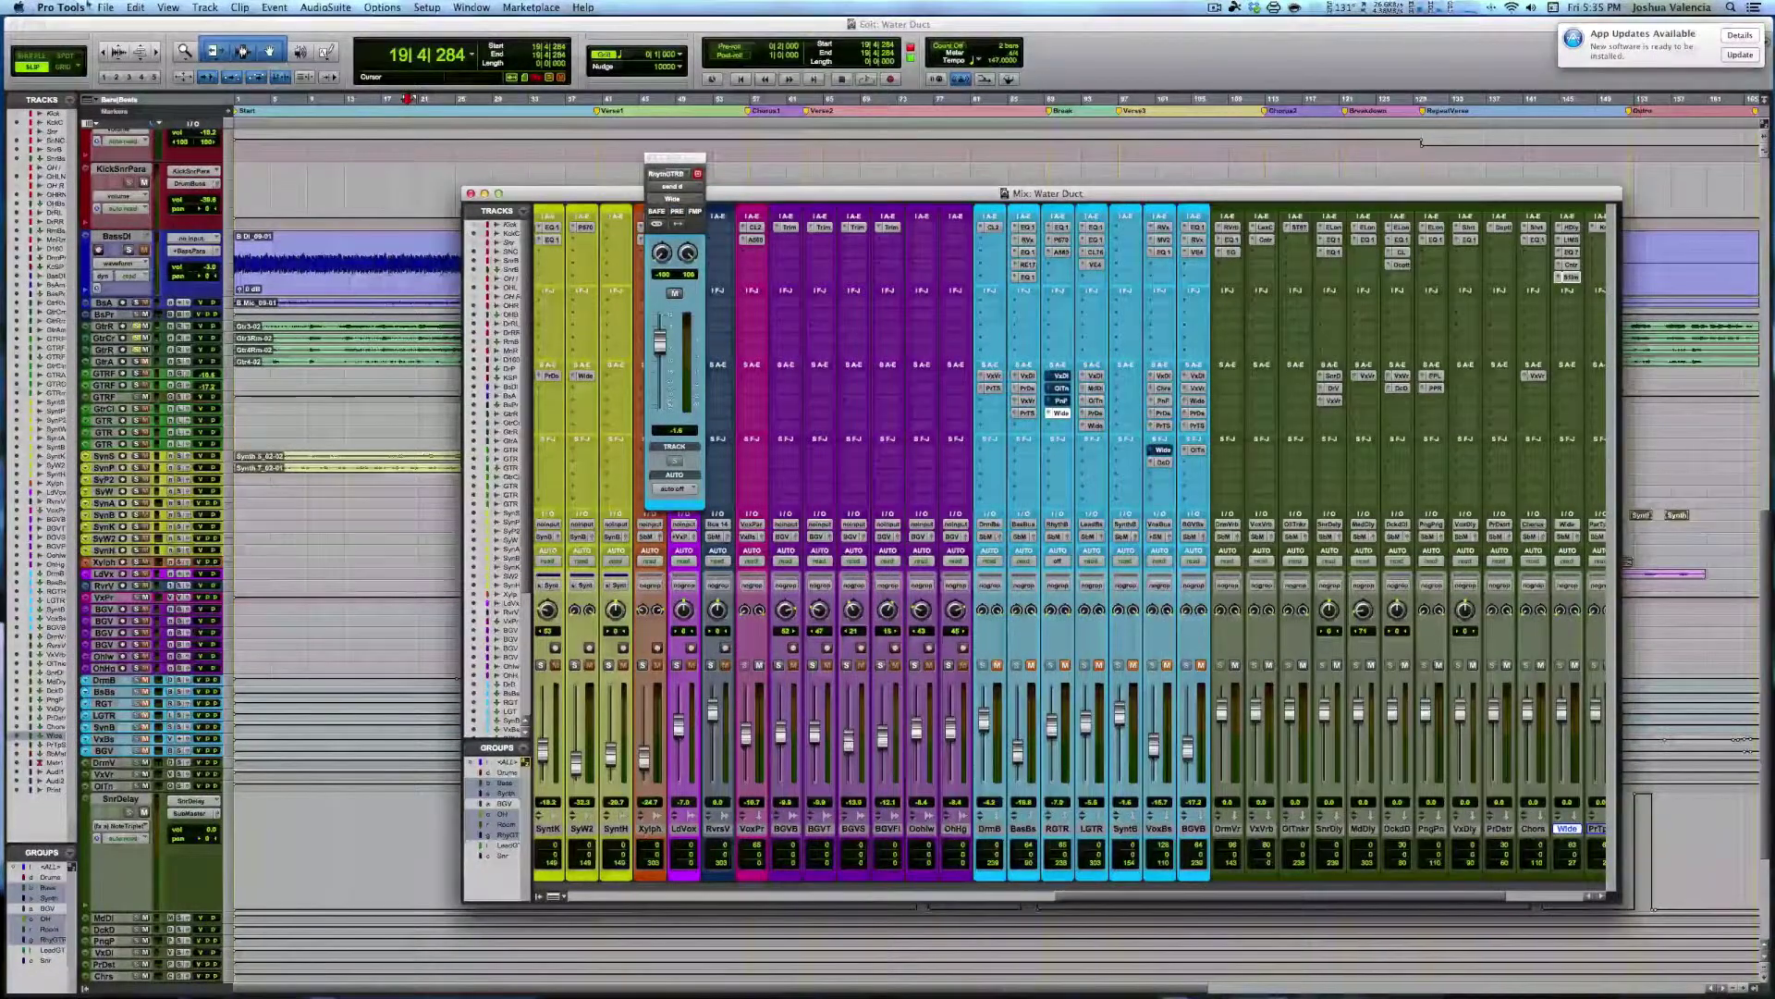
{"action": "left_click", "coordinate": [103, 8]}
{"action": "mouse_move", "coordinate": [139, 7]}
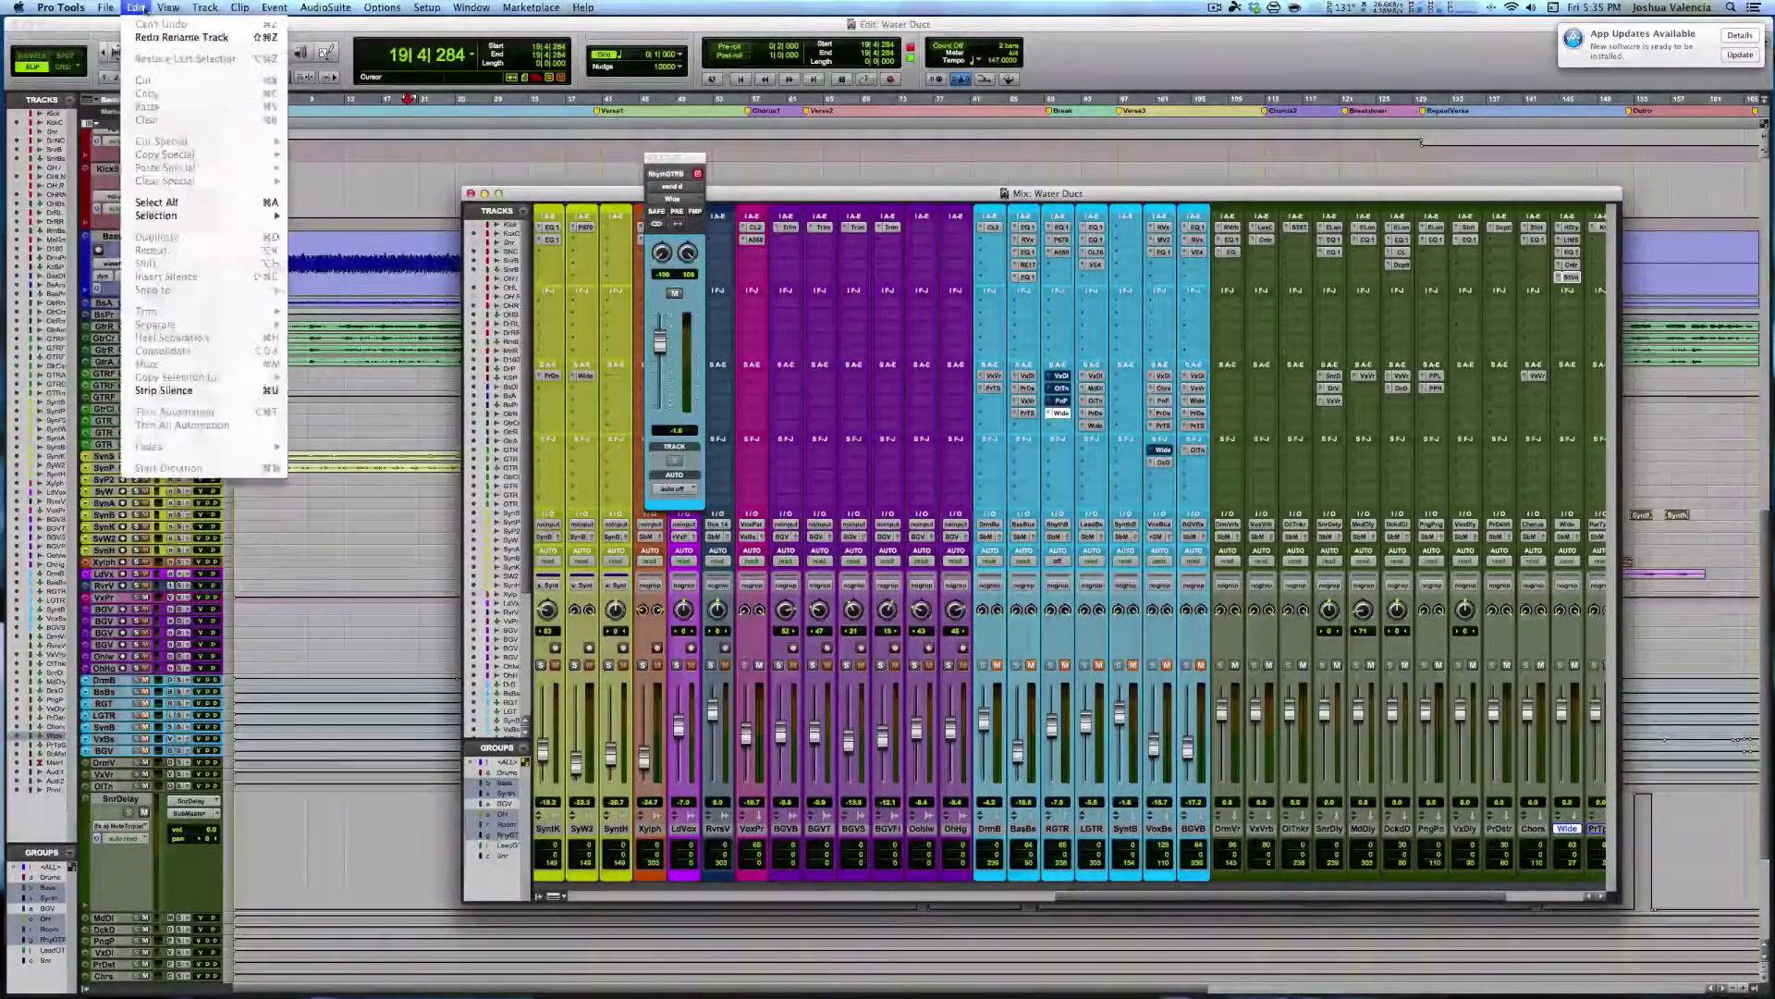
{"action": "key", "text": "Escape"}
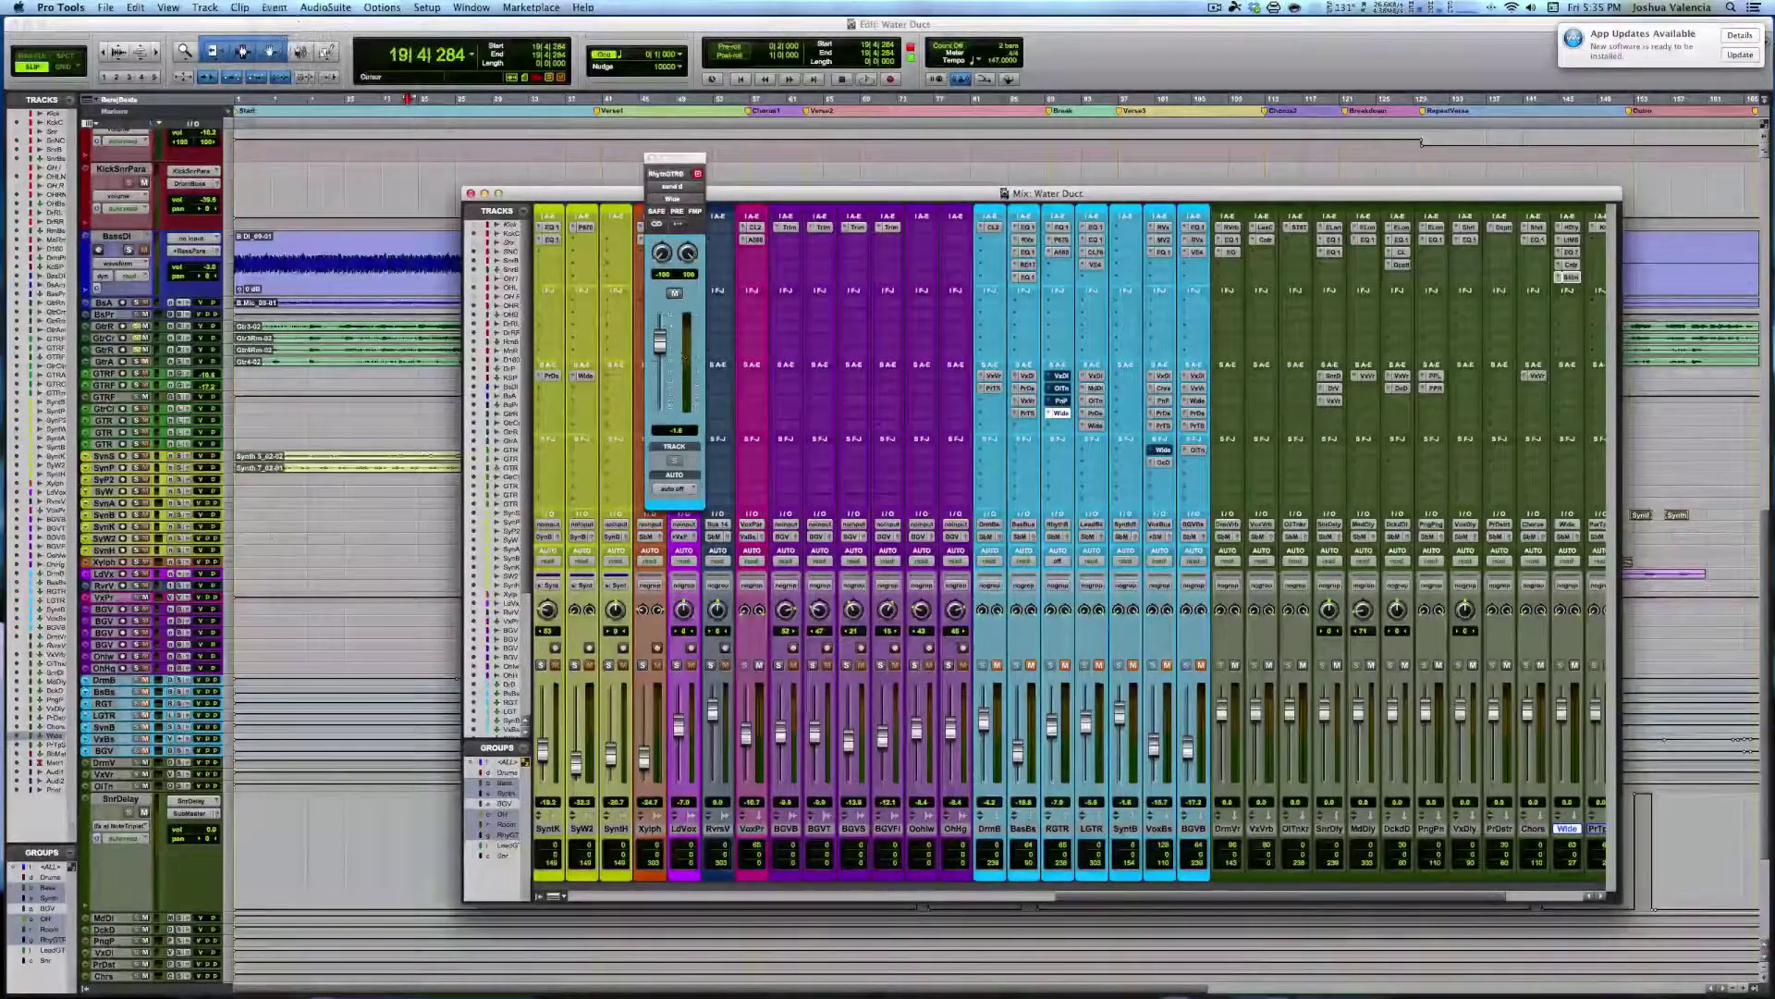
{"action": "left_click", "coordinate": [684, 488]}
{"action": "left_click", "coordinate": [683, 499]}
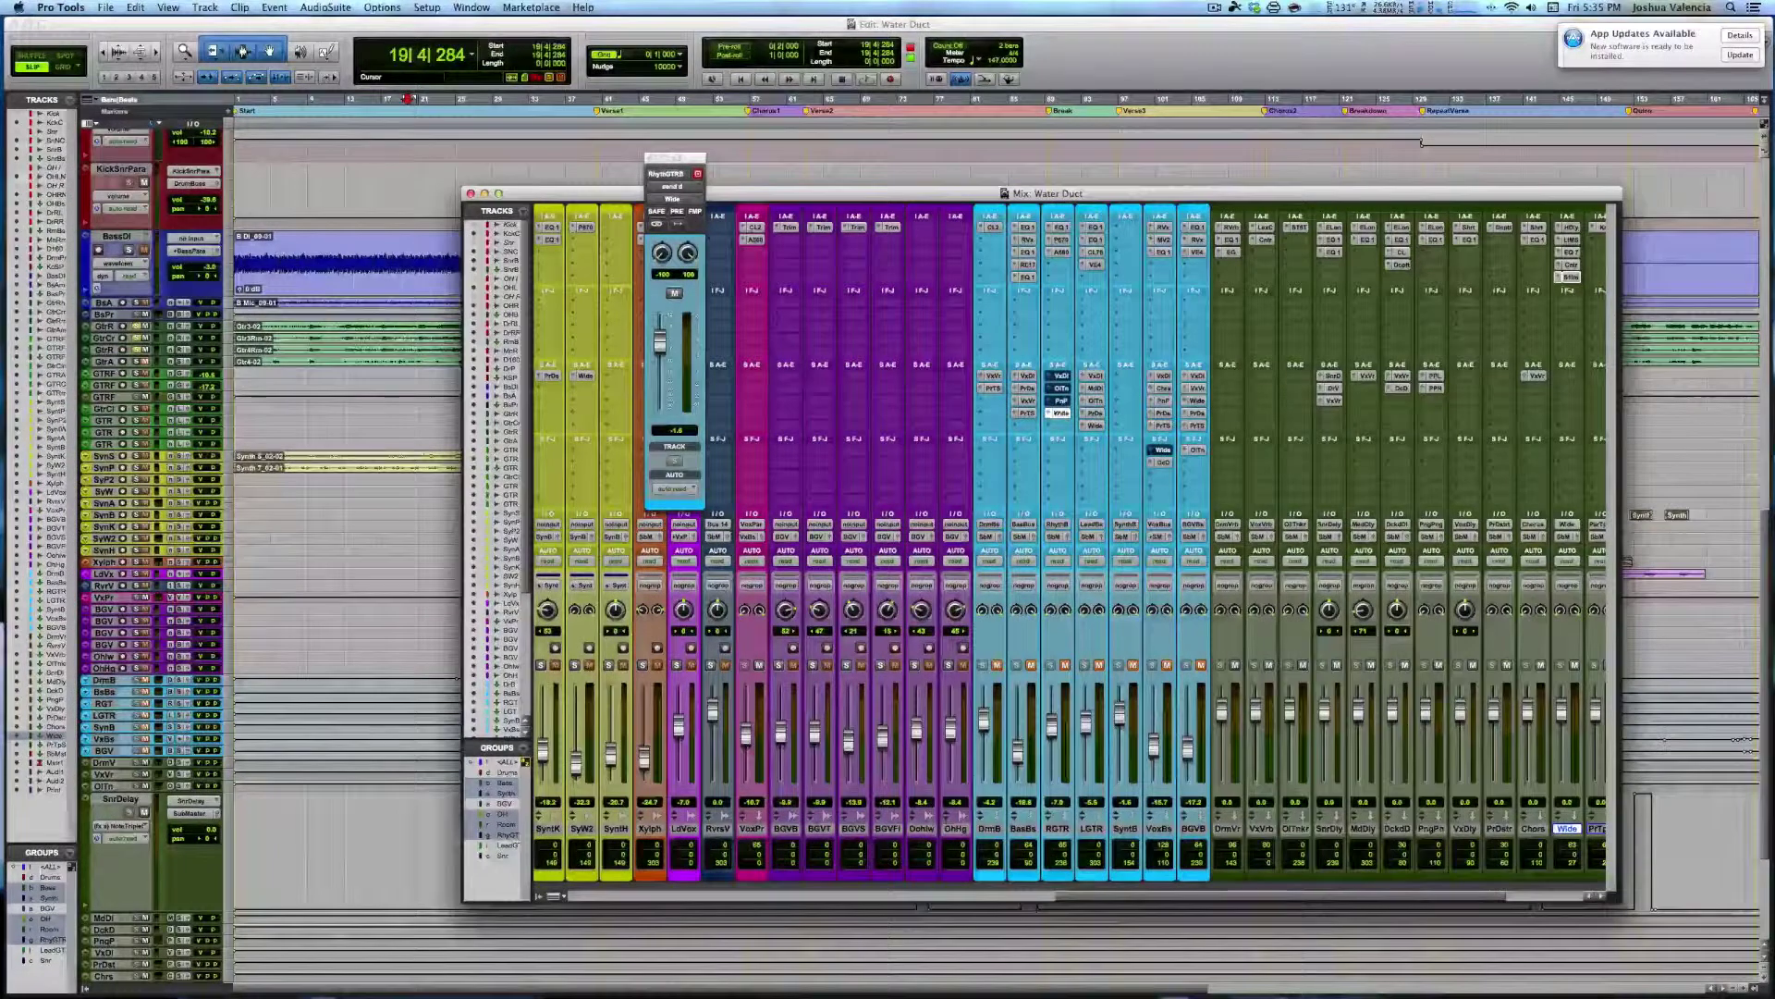
Unmute the RGTR bus's delay sends, show the PingPong send, and audition the guitars with all sends active
{"action": "left_click", "coordinate": [1062, 400]}
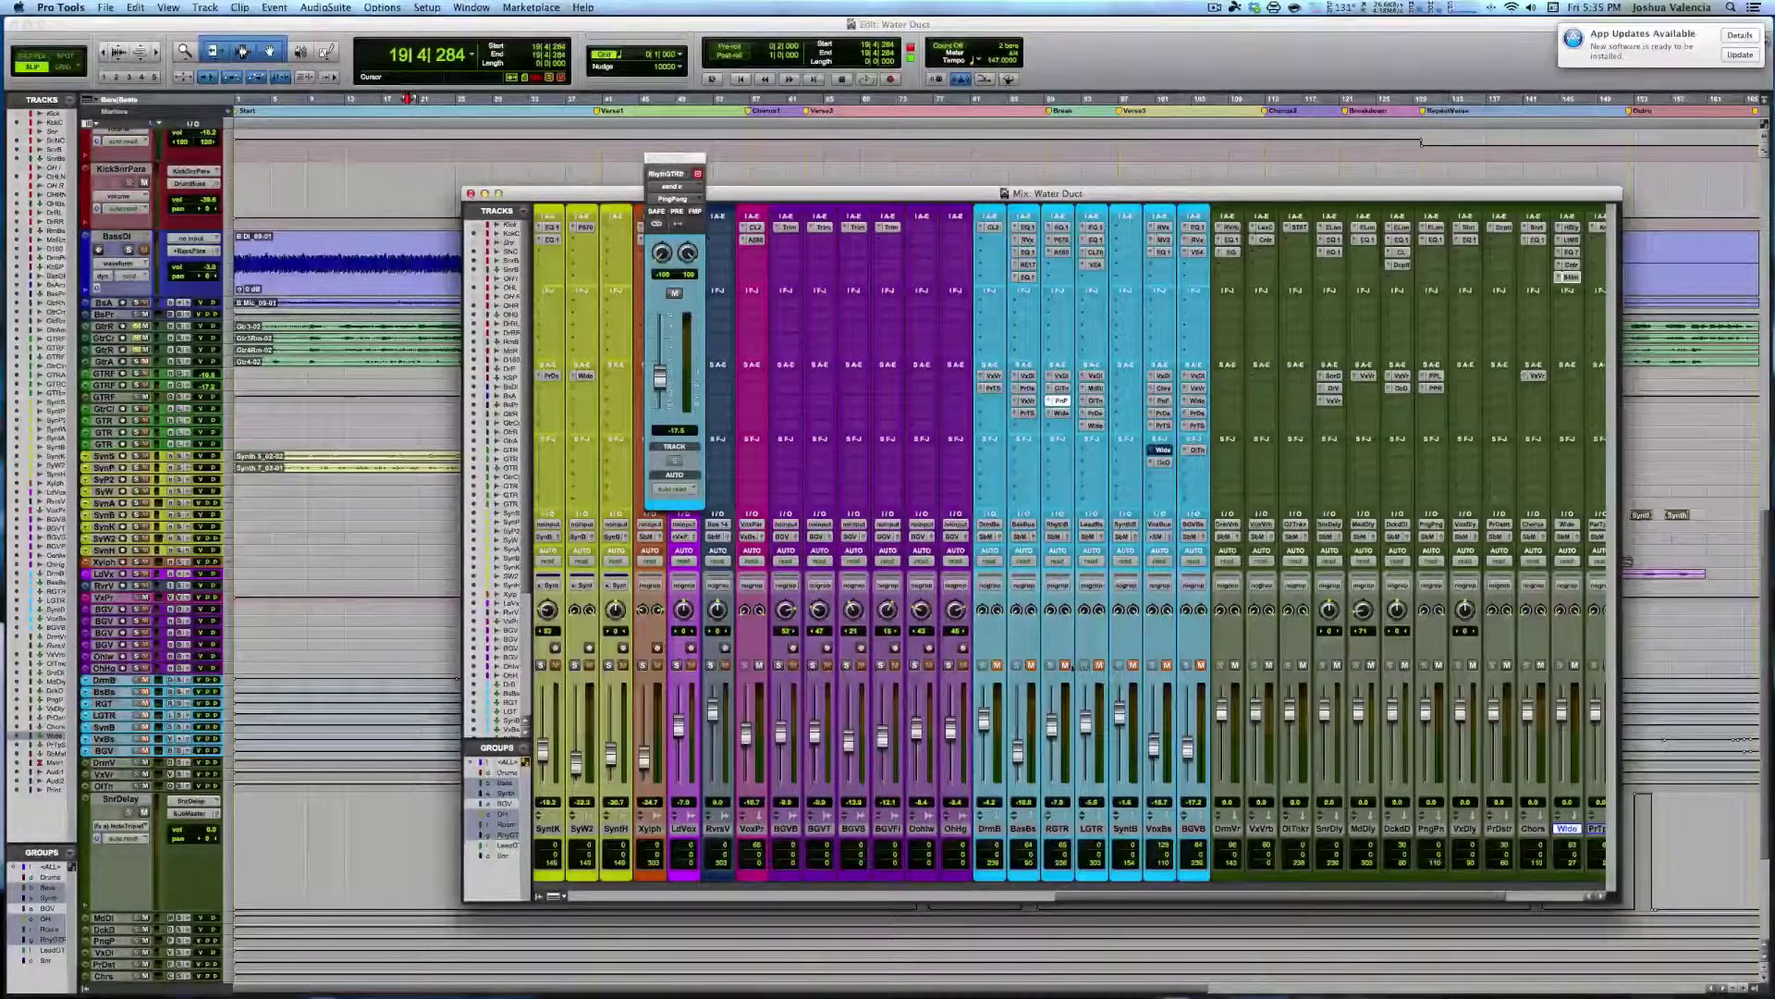
{"action": "key", "text": "space"}
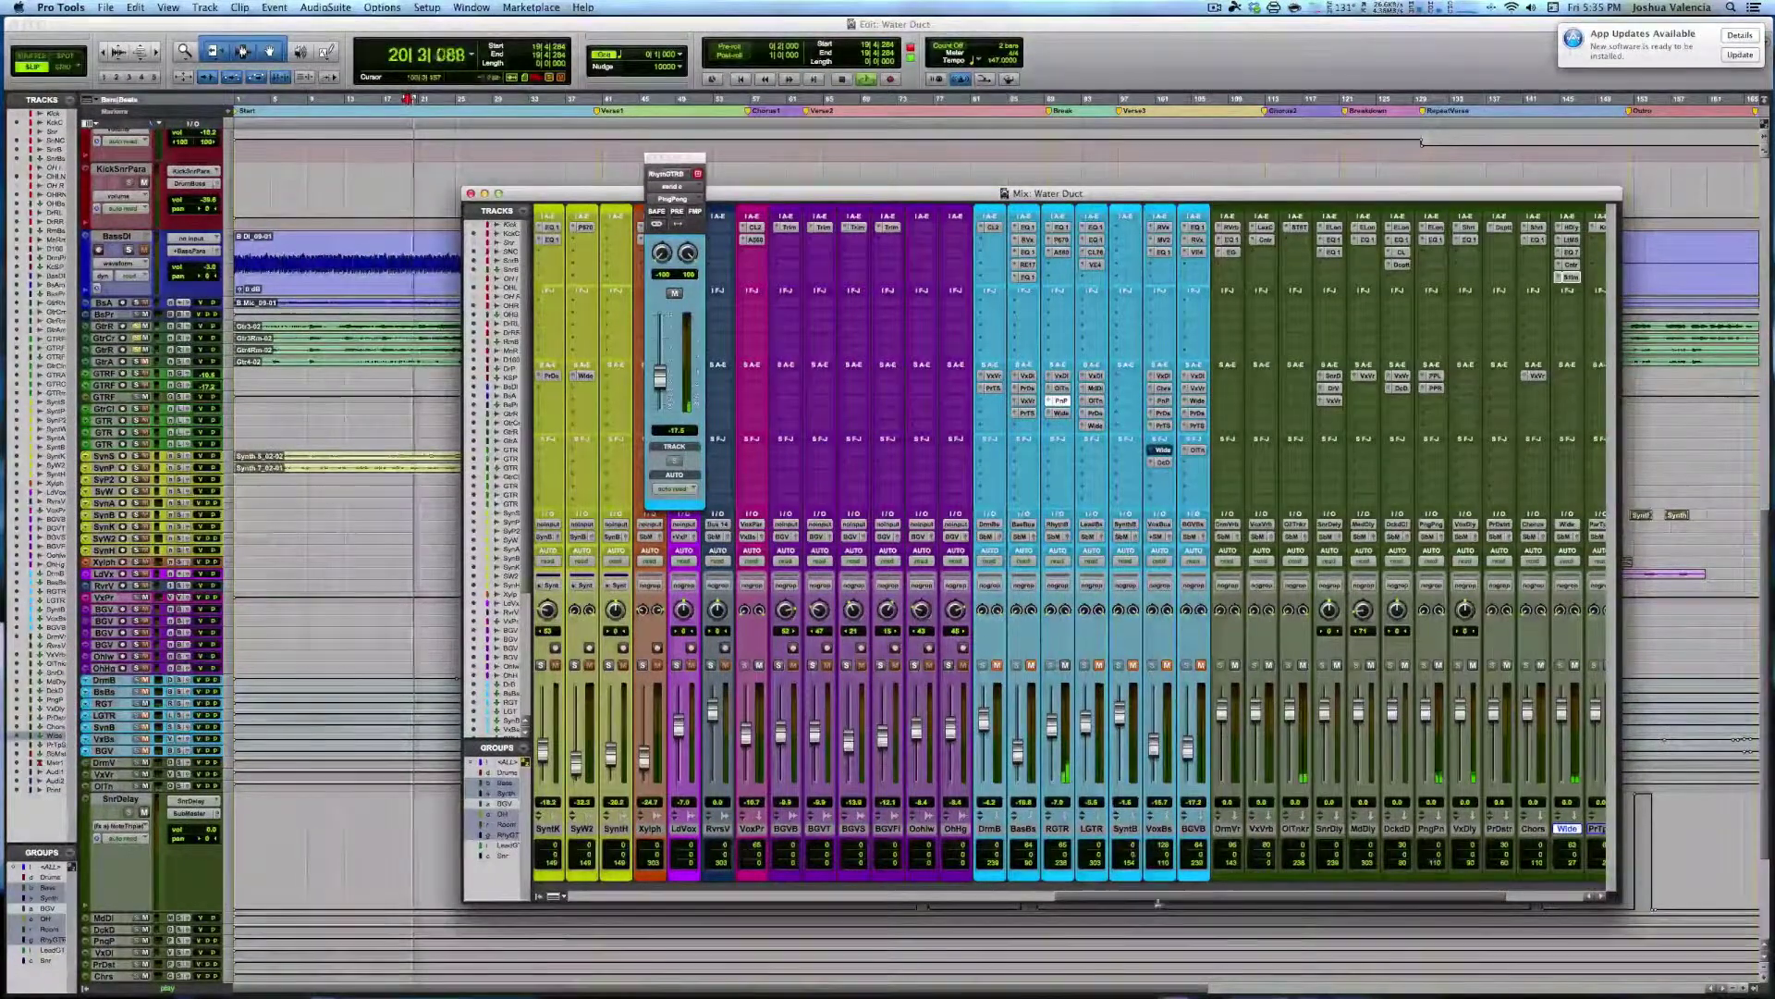
{"action": "left_click_drag", "start_coordinate": [1161, 897], "coordinate": [838, 896]}
{"action": "key", "text": "space"}
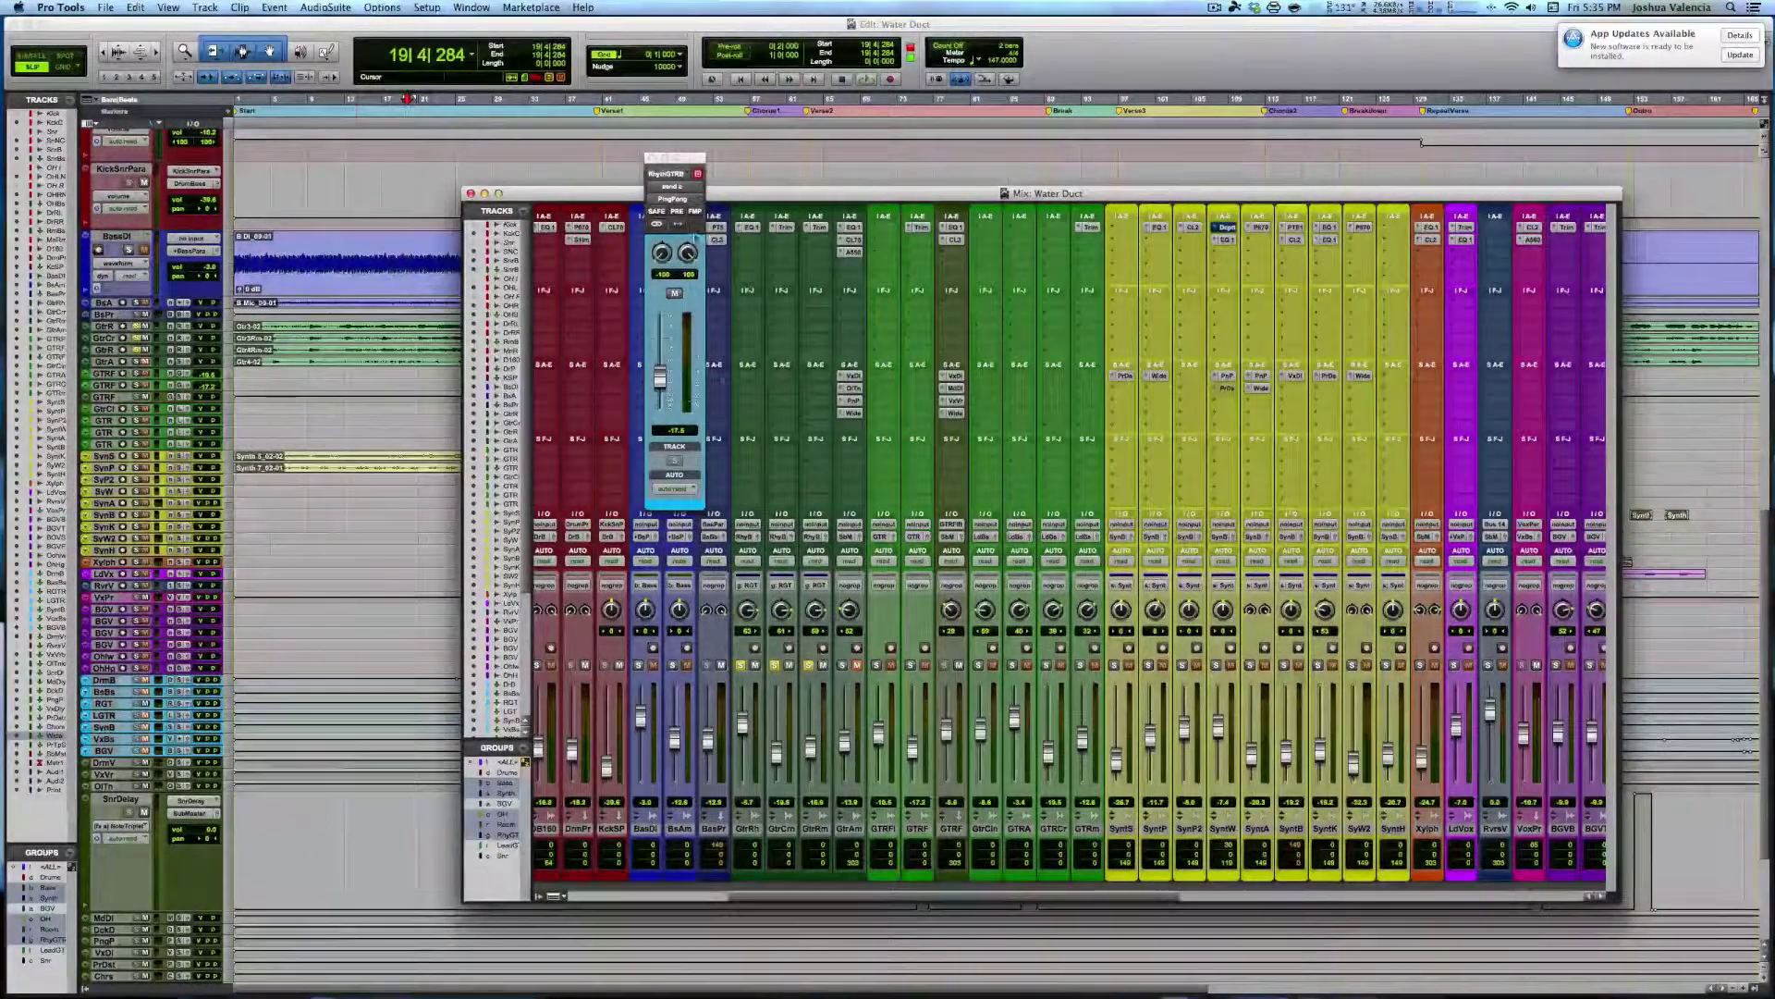
Close the send window and solo only the GtrAm track among the rhythm guitars
{"action": "left_click", "coordinate": [651, 158]}
{"action": "scroll", "coordinate": [1071, 542], "scroll_direction": "left", "scroll_amount": 1}
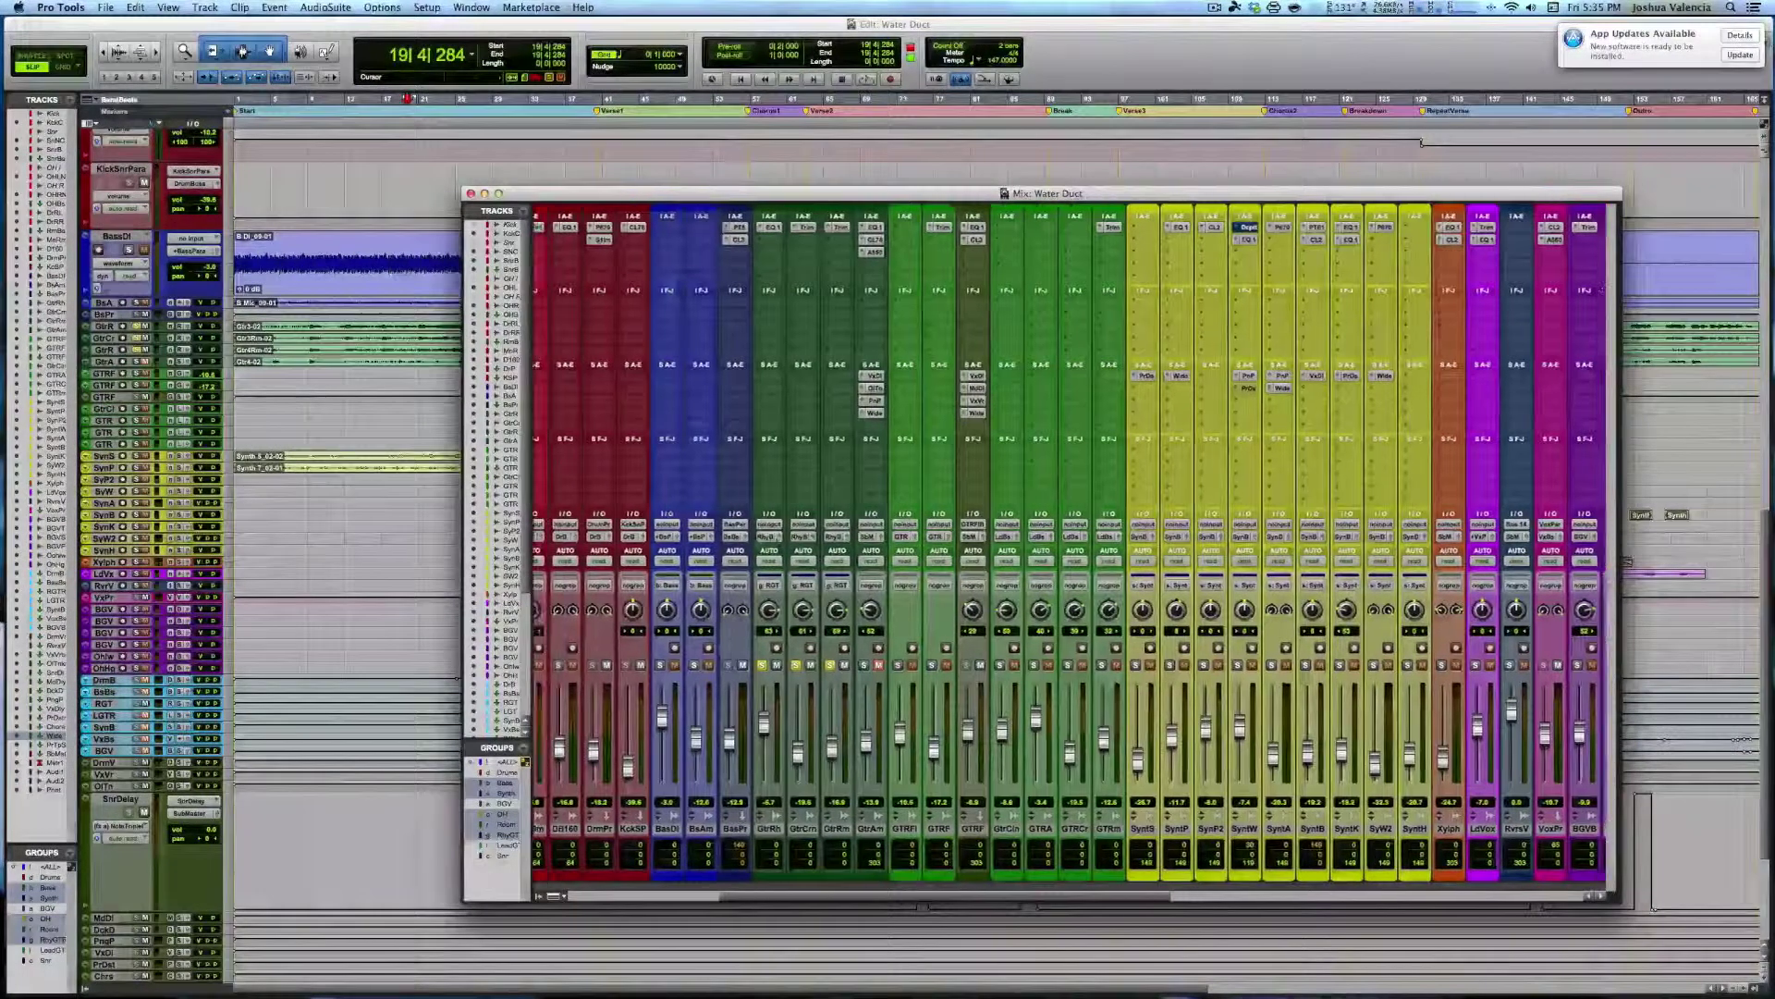
{"action": "left_click", "coordinate": [863, 666]}
{"action": "left_click", "coordinate": [831, 666]}
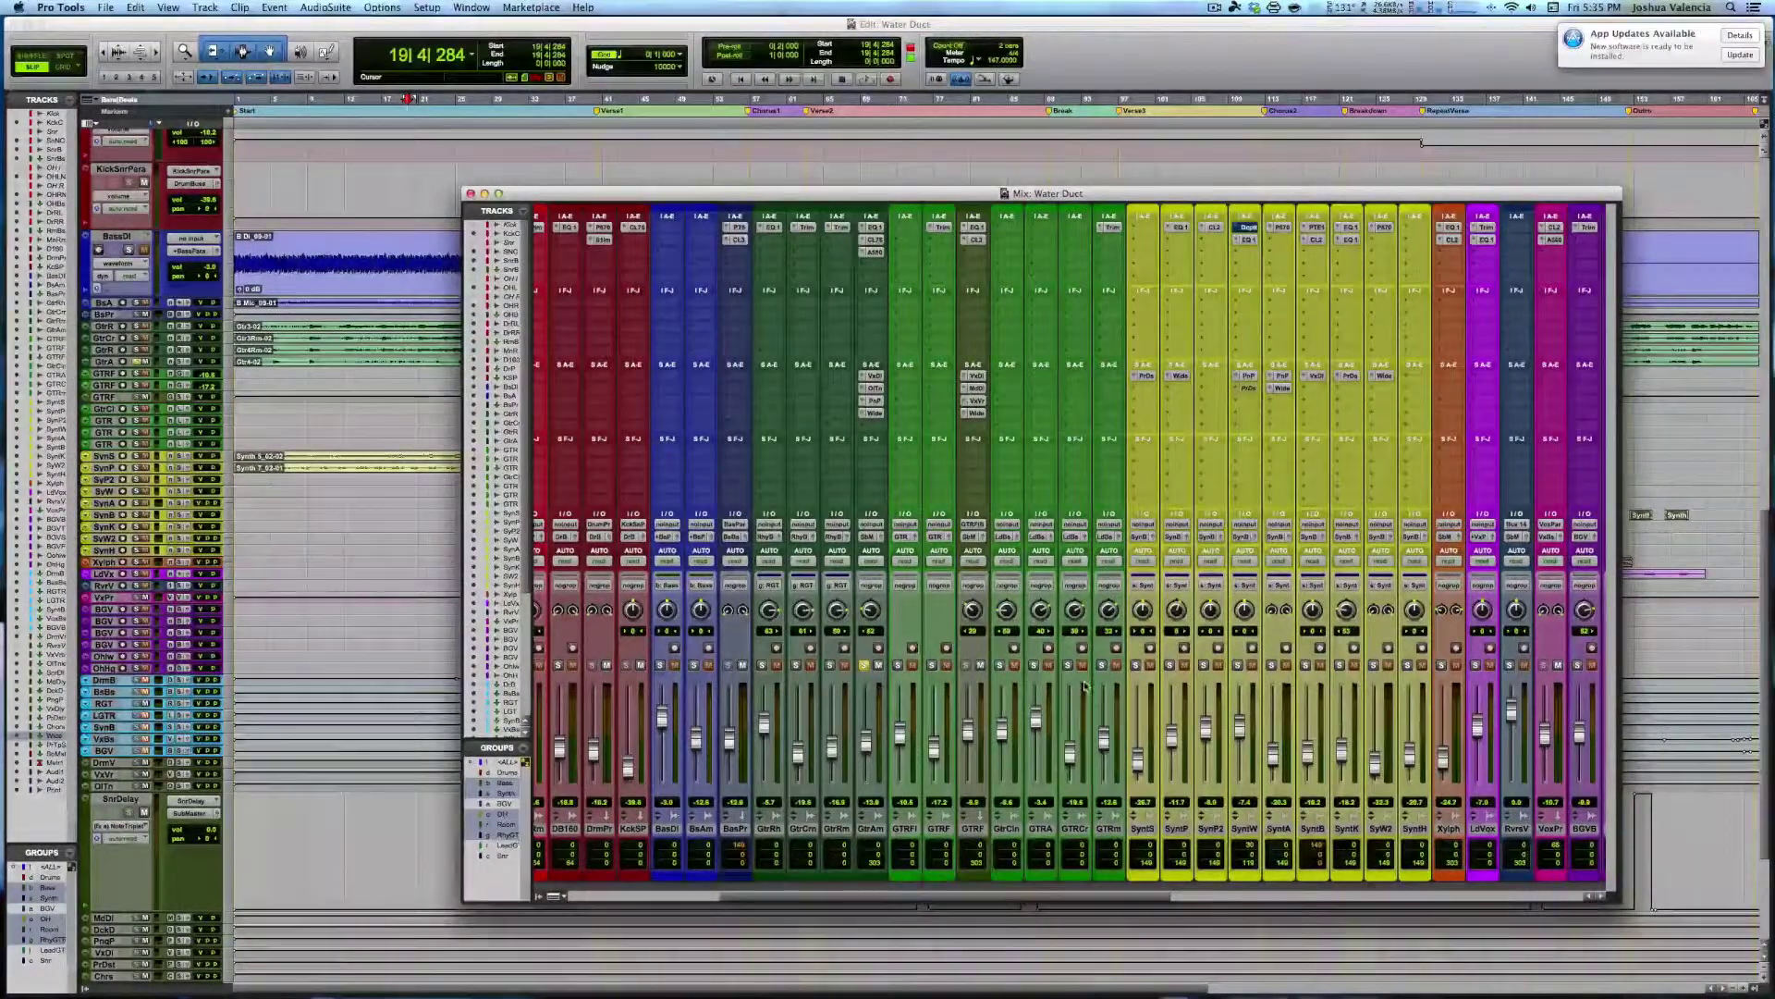
Open the GtrAm track's 1-band high-pass EQ and compare it bypassed and active during playback
{"action": "left_click", "coordinate": [871, 226]}
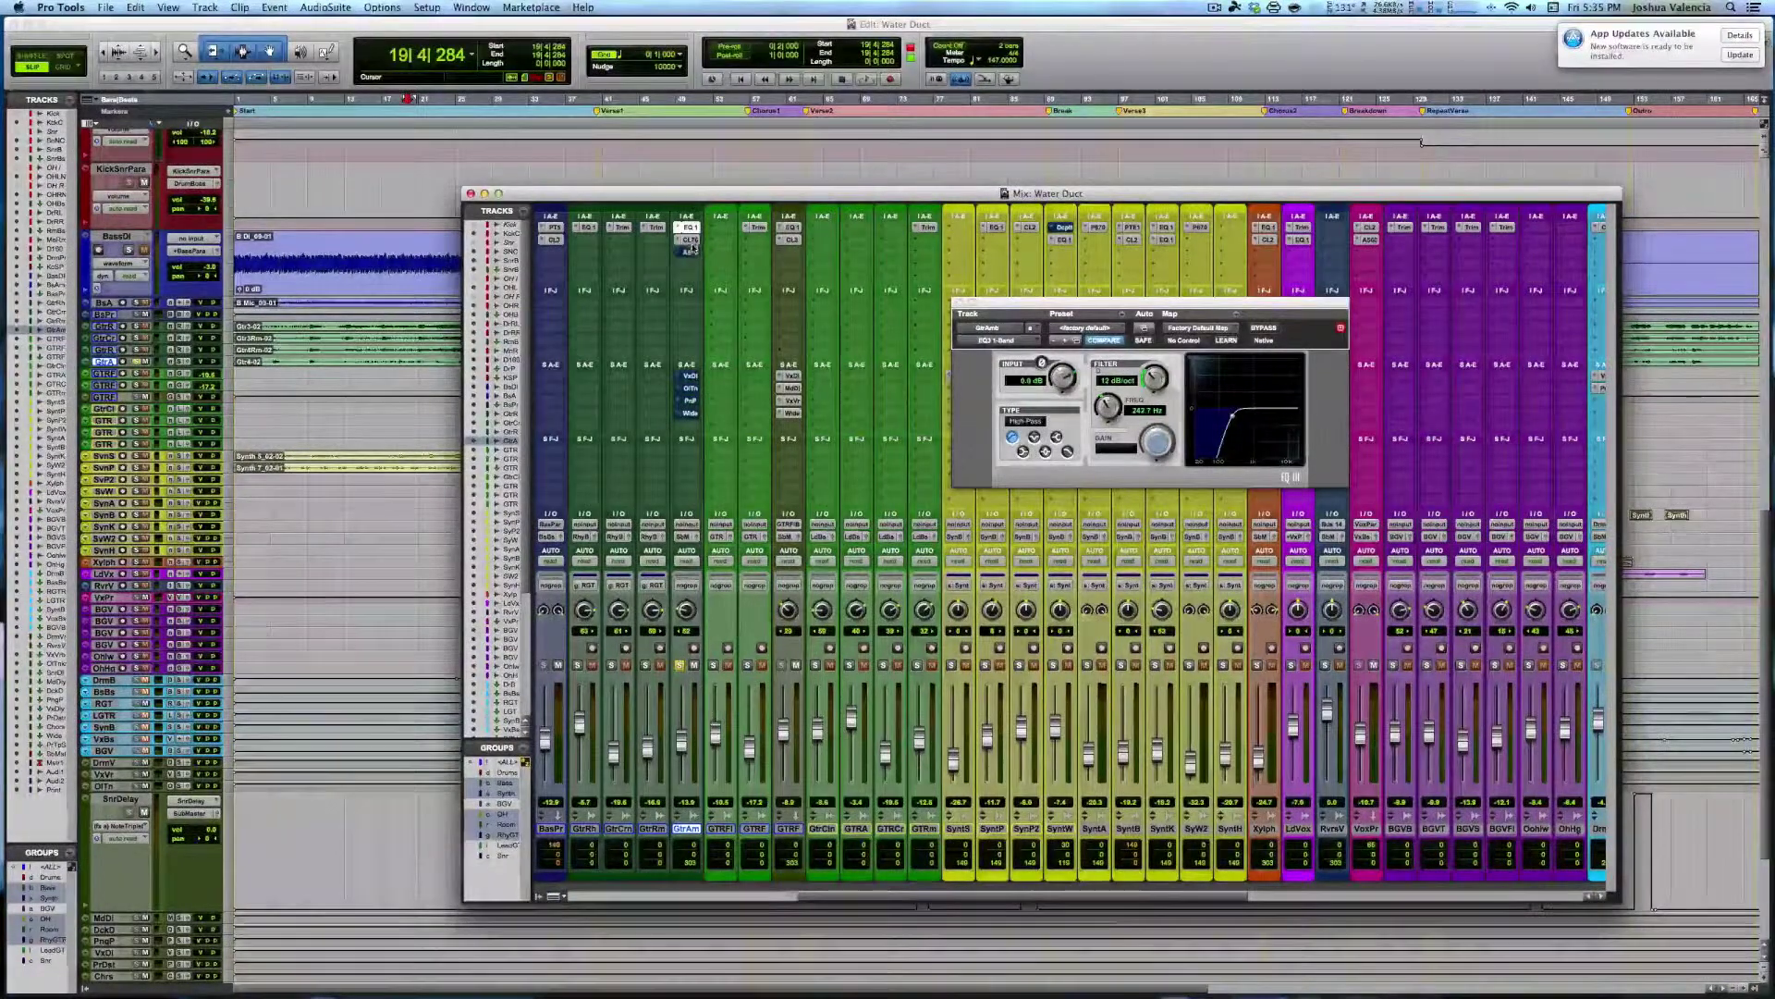
{"action": "key", "text": "space"}
{"action": "left_click", "coordinate": [1264, 328]}
{"action": "left_click", "coordinate": [1269, 331]}
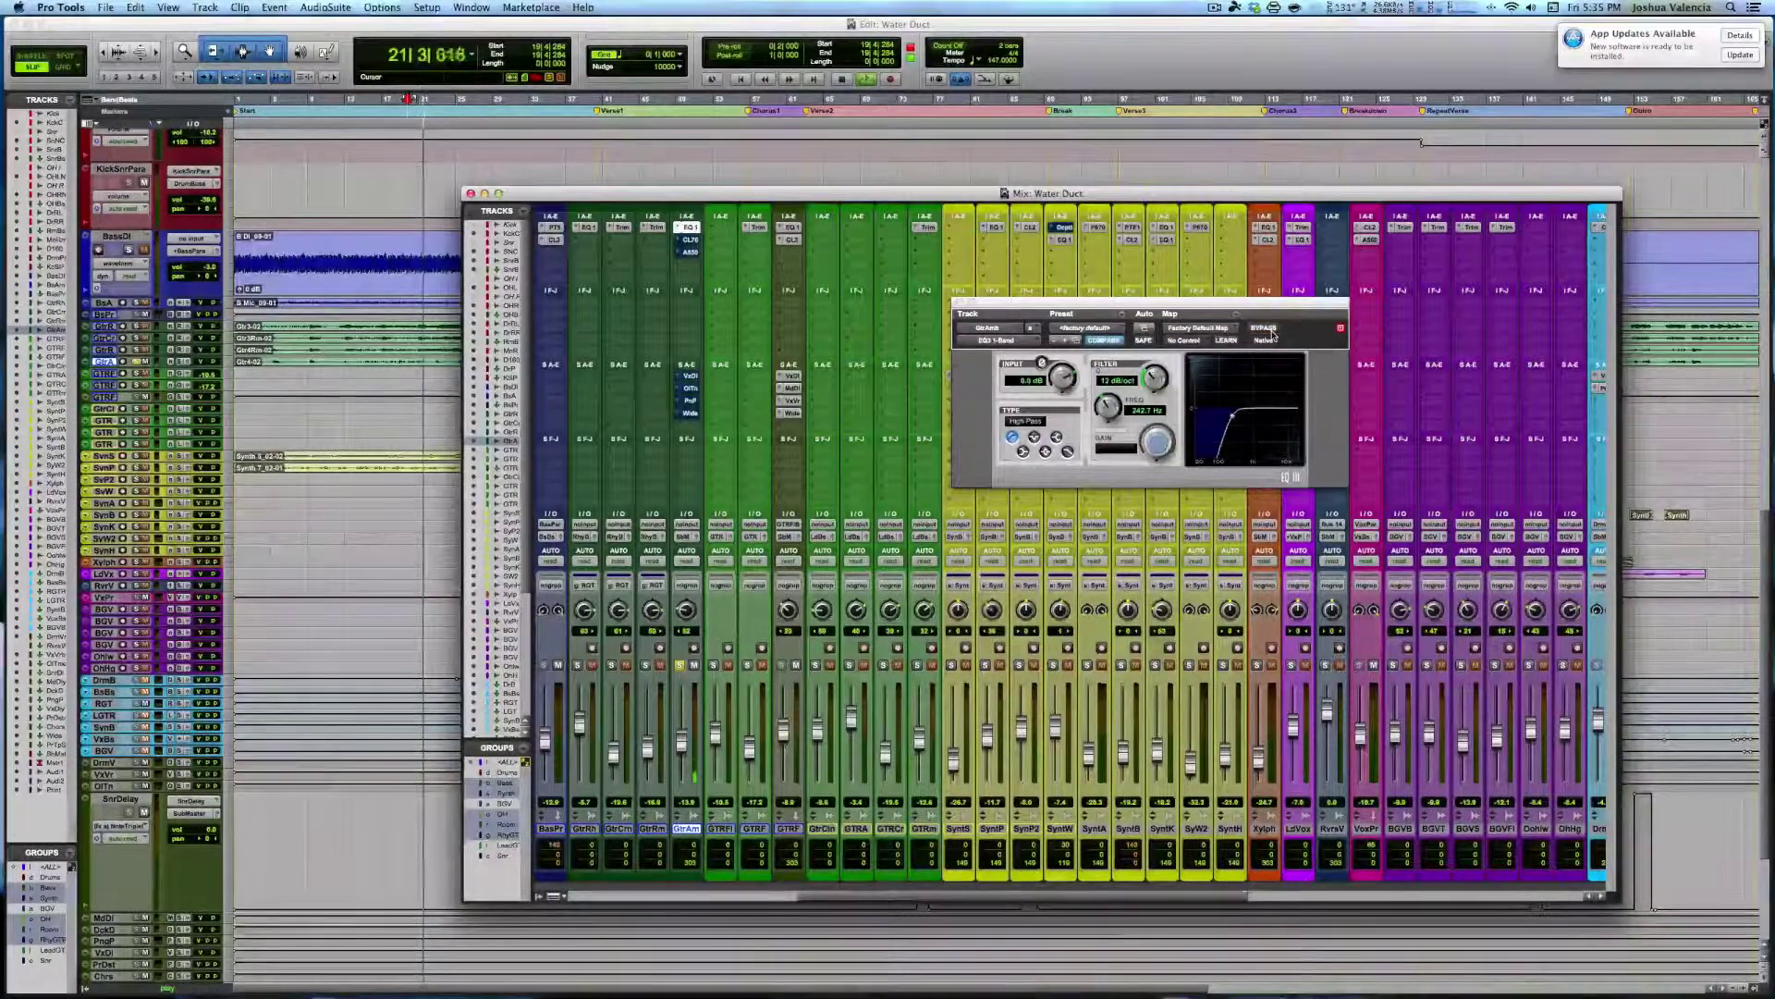
{"action": "left_click", "coordinate": [1268, 329]}
{"action": "left_click", "coordinate": [1269, 329]}
{"action": "key", "text": "space"}
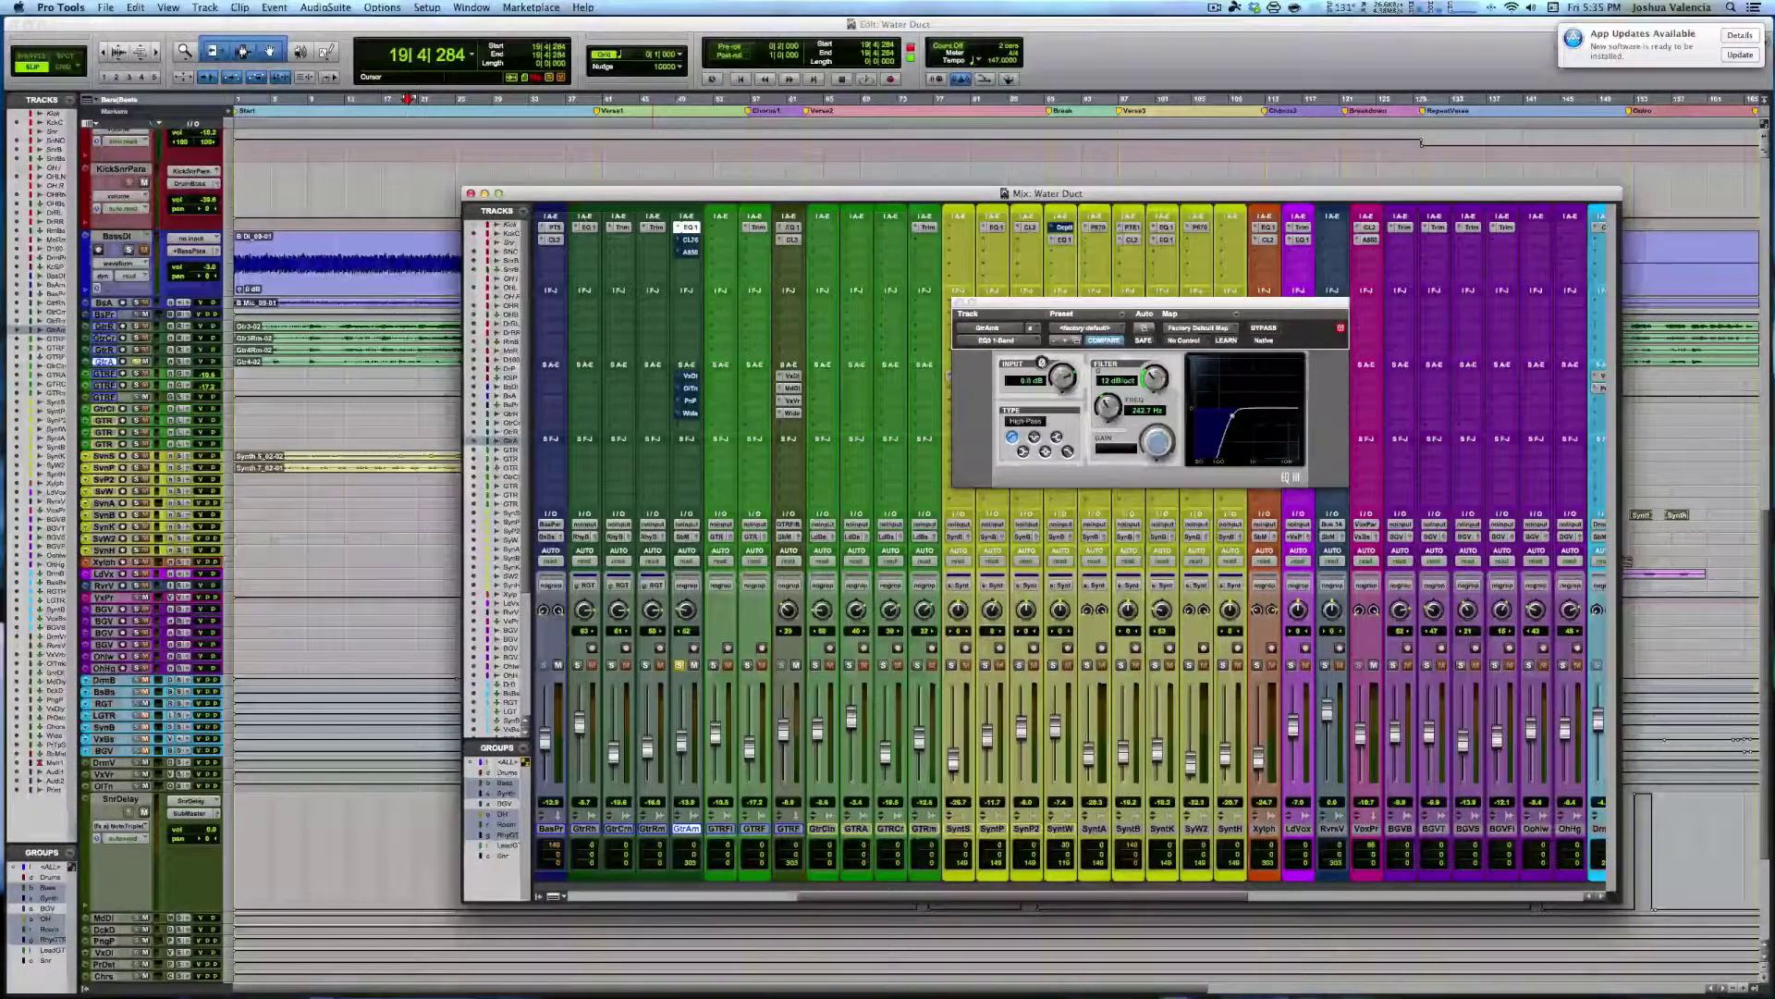
Open the GtrAm track's CLA-76 compressor and compare it bypassed and active during playback
{"action": "left_click", "coordinate": [692, 240]}
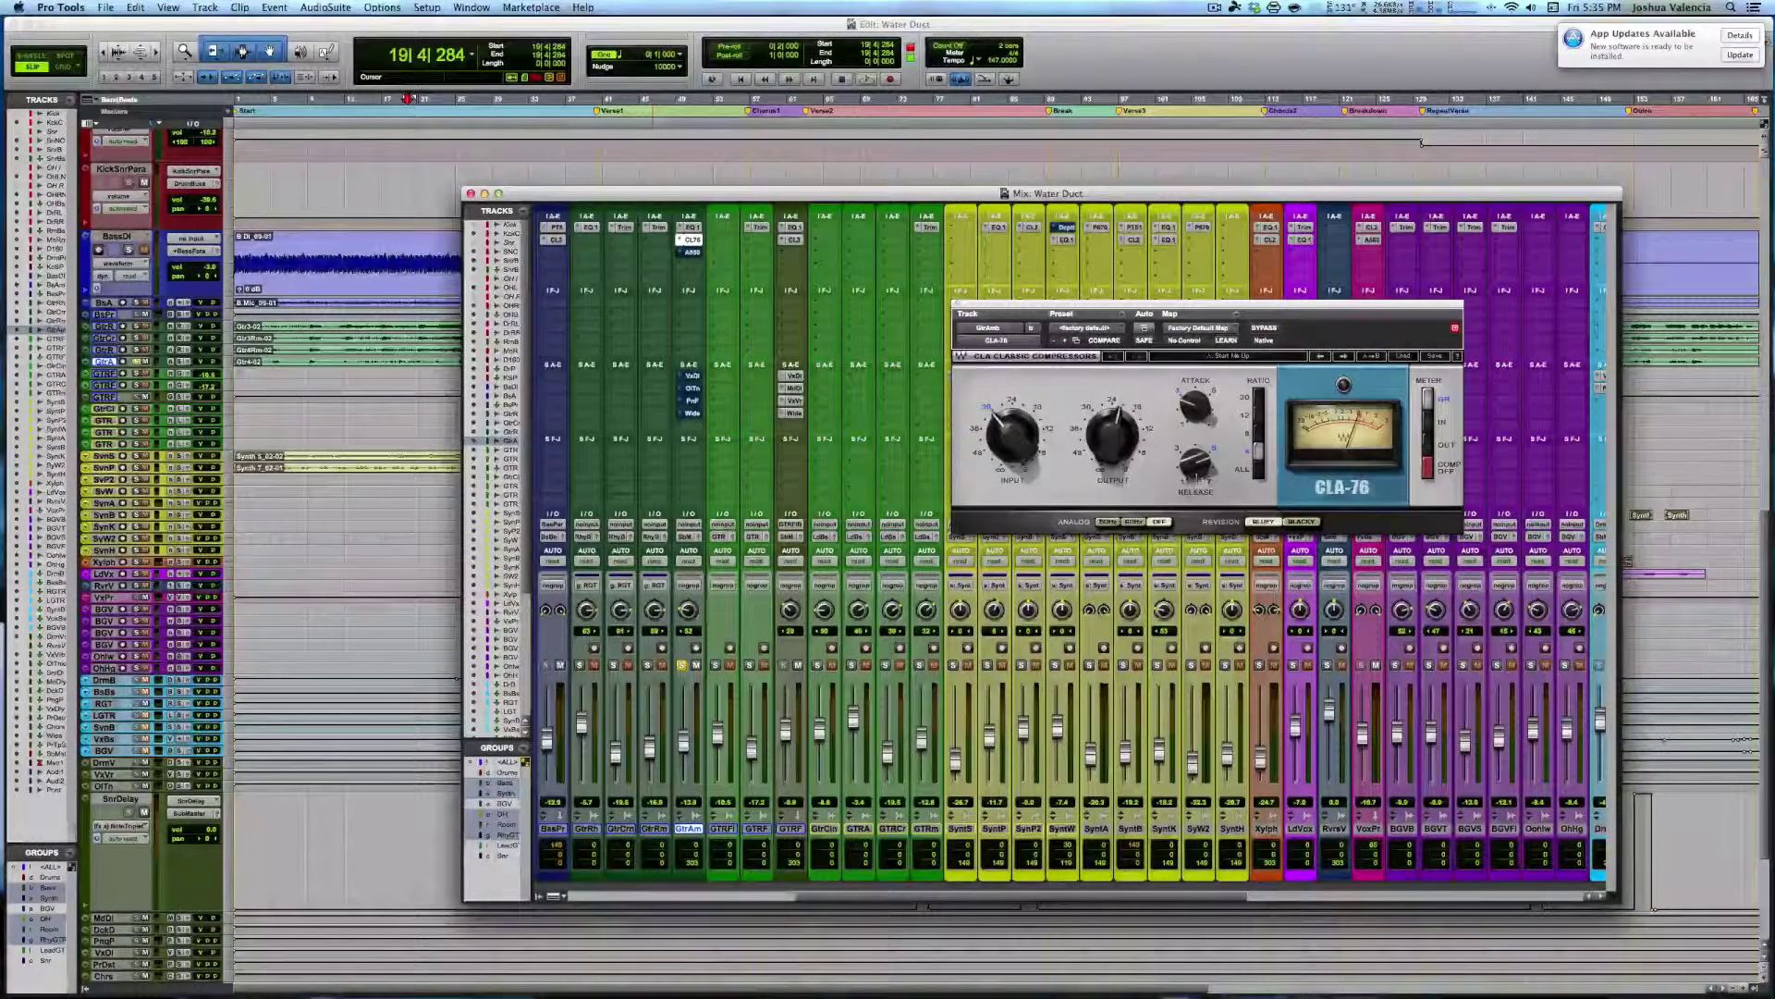
{"action": "left_click", "coordinate": [1264, 328]}
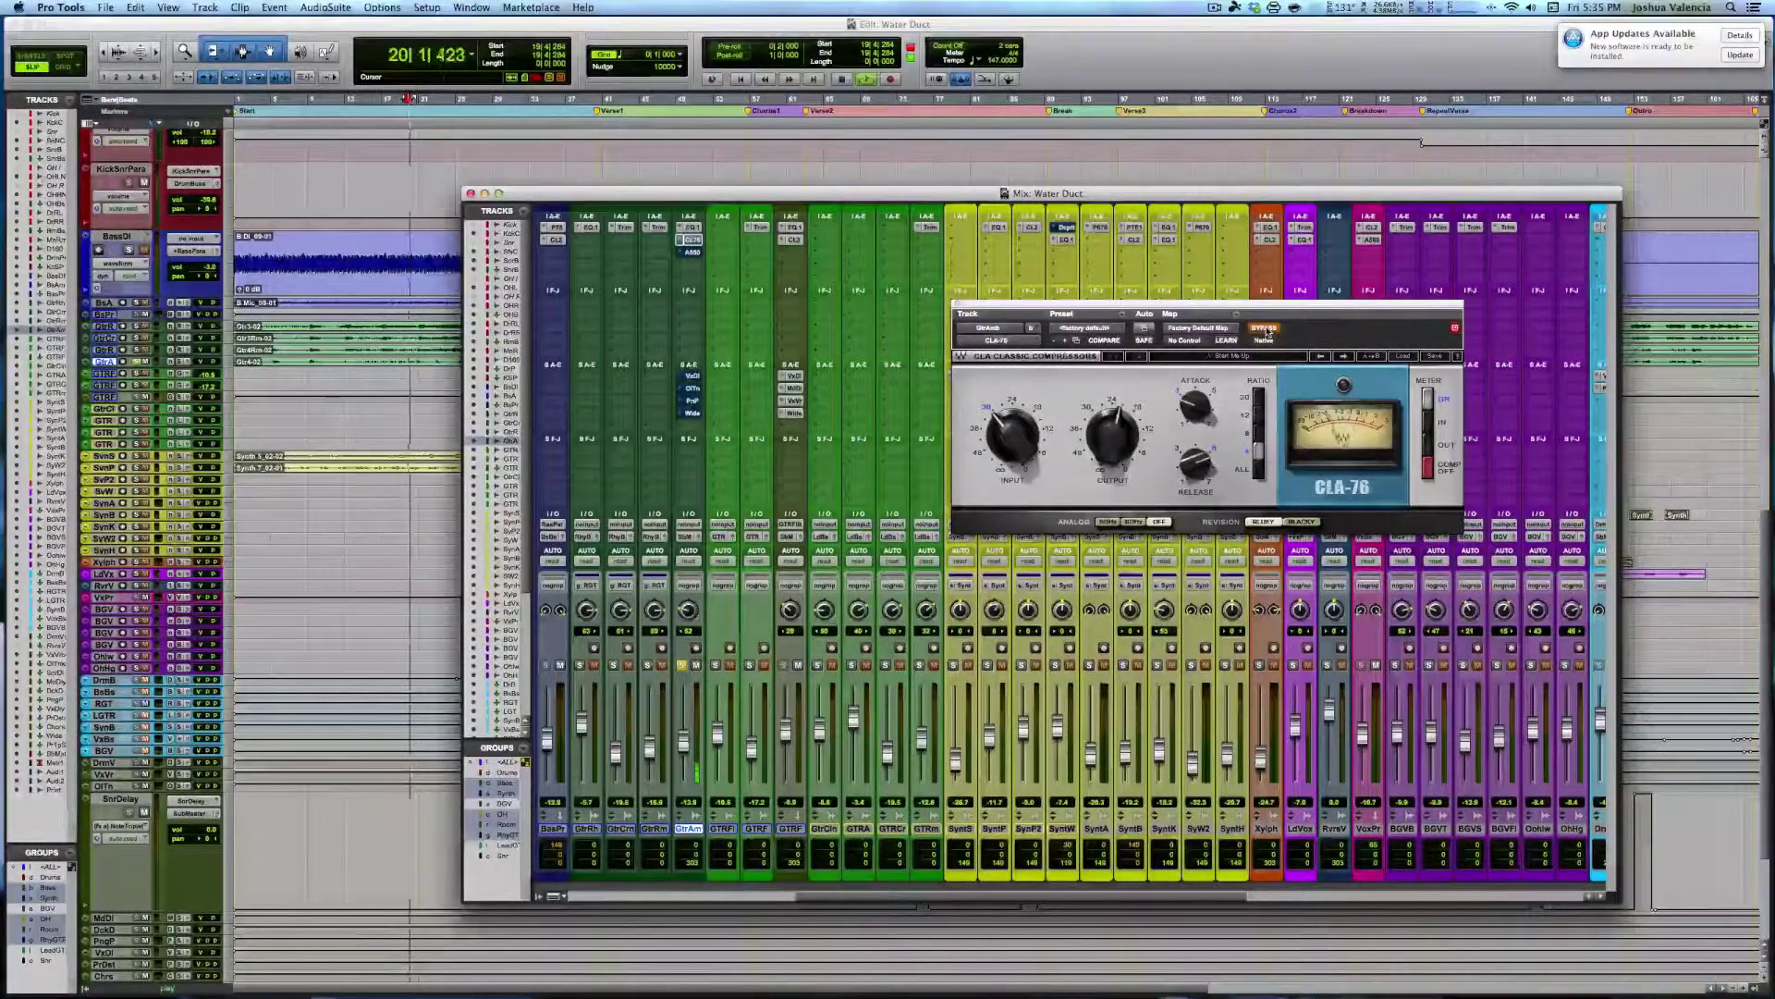
{"action": "left_click", "coordinate": [1264, 328]}
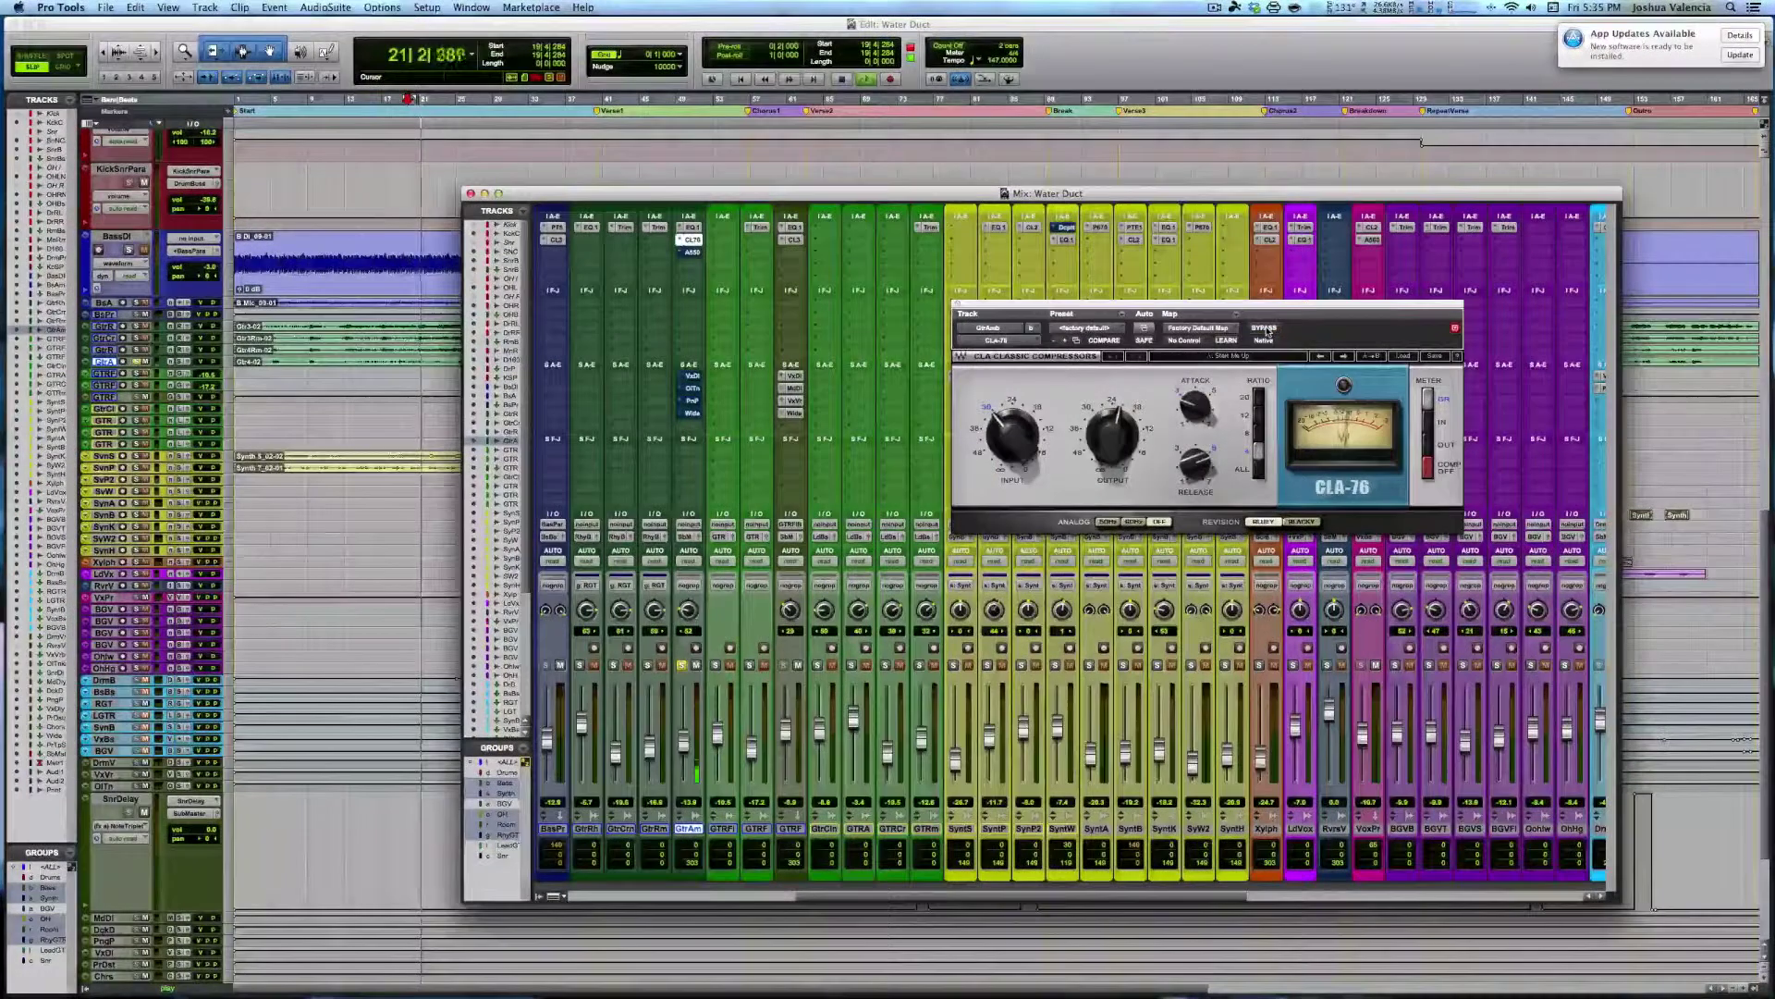
{"action": "key", "text": "space"}
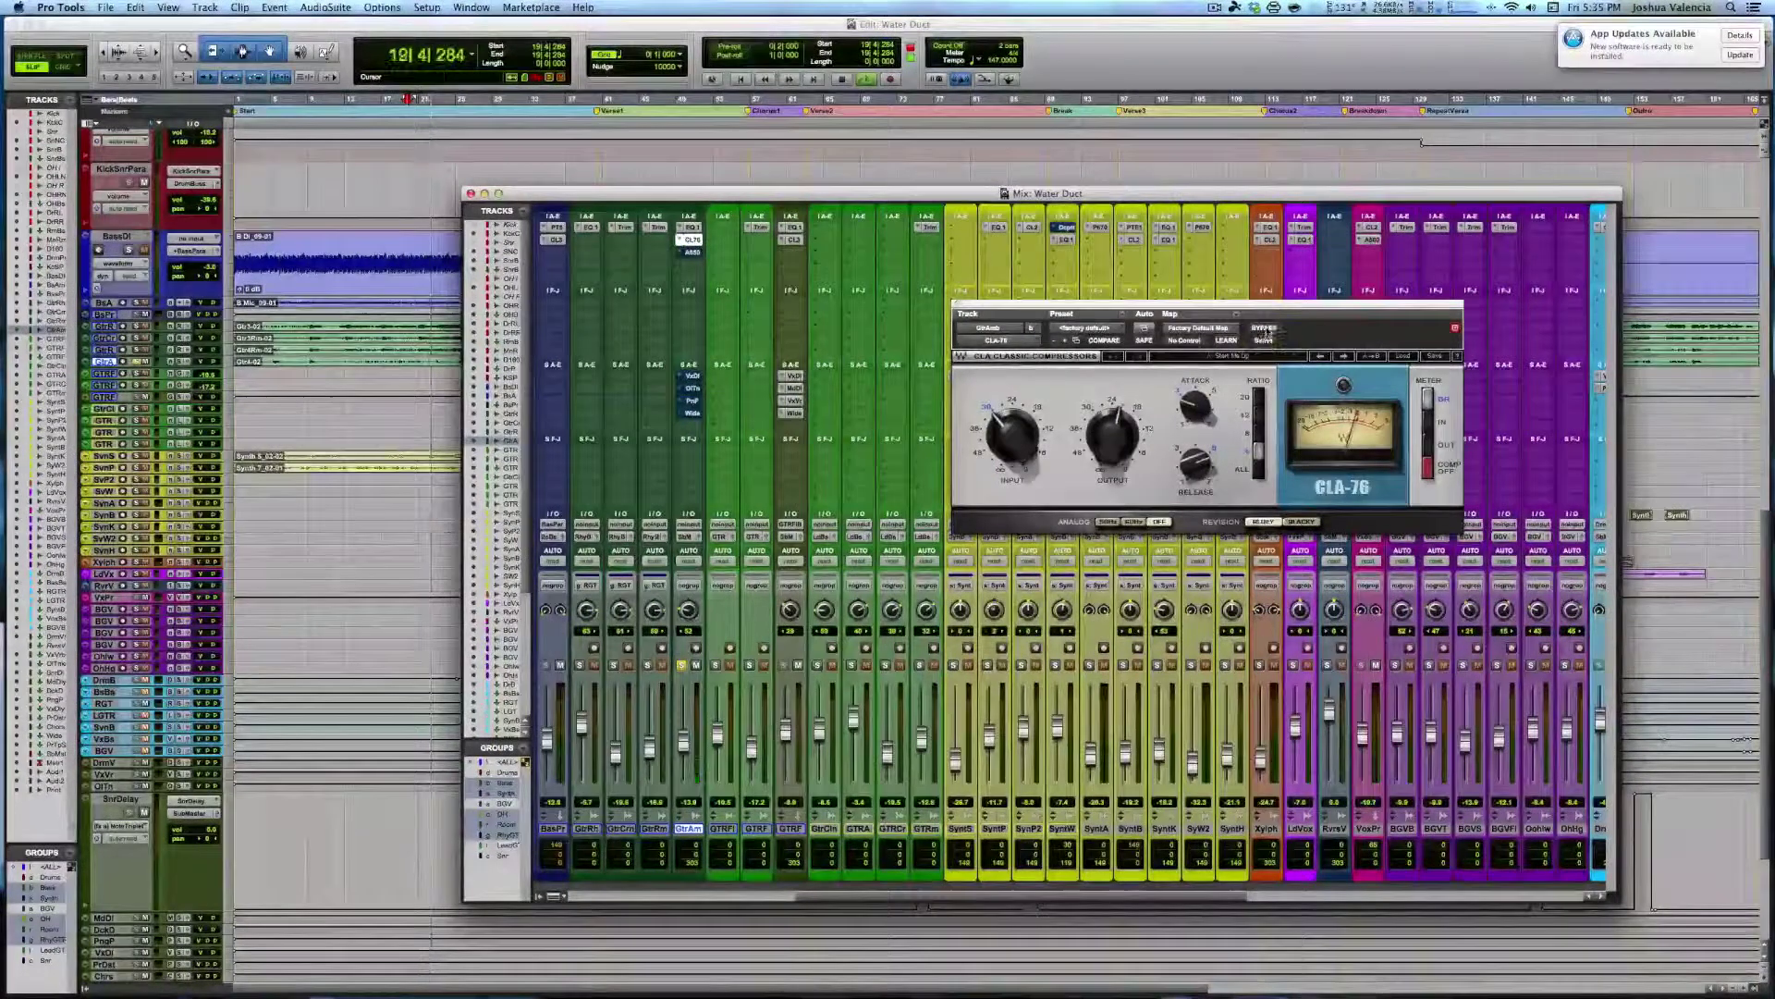
Open the GtrAm track's API-550A equalizer, compare it bypassed and active during playback, and close it
{"action": "left_click", "coordinate": [692, 252]}
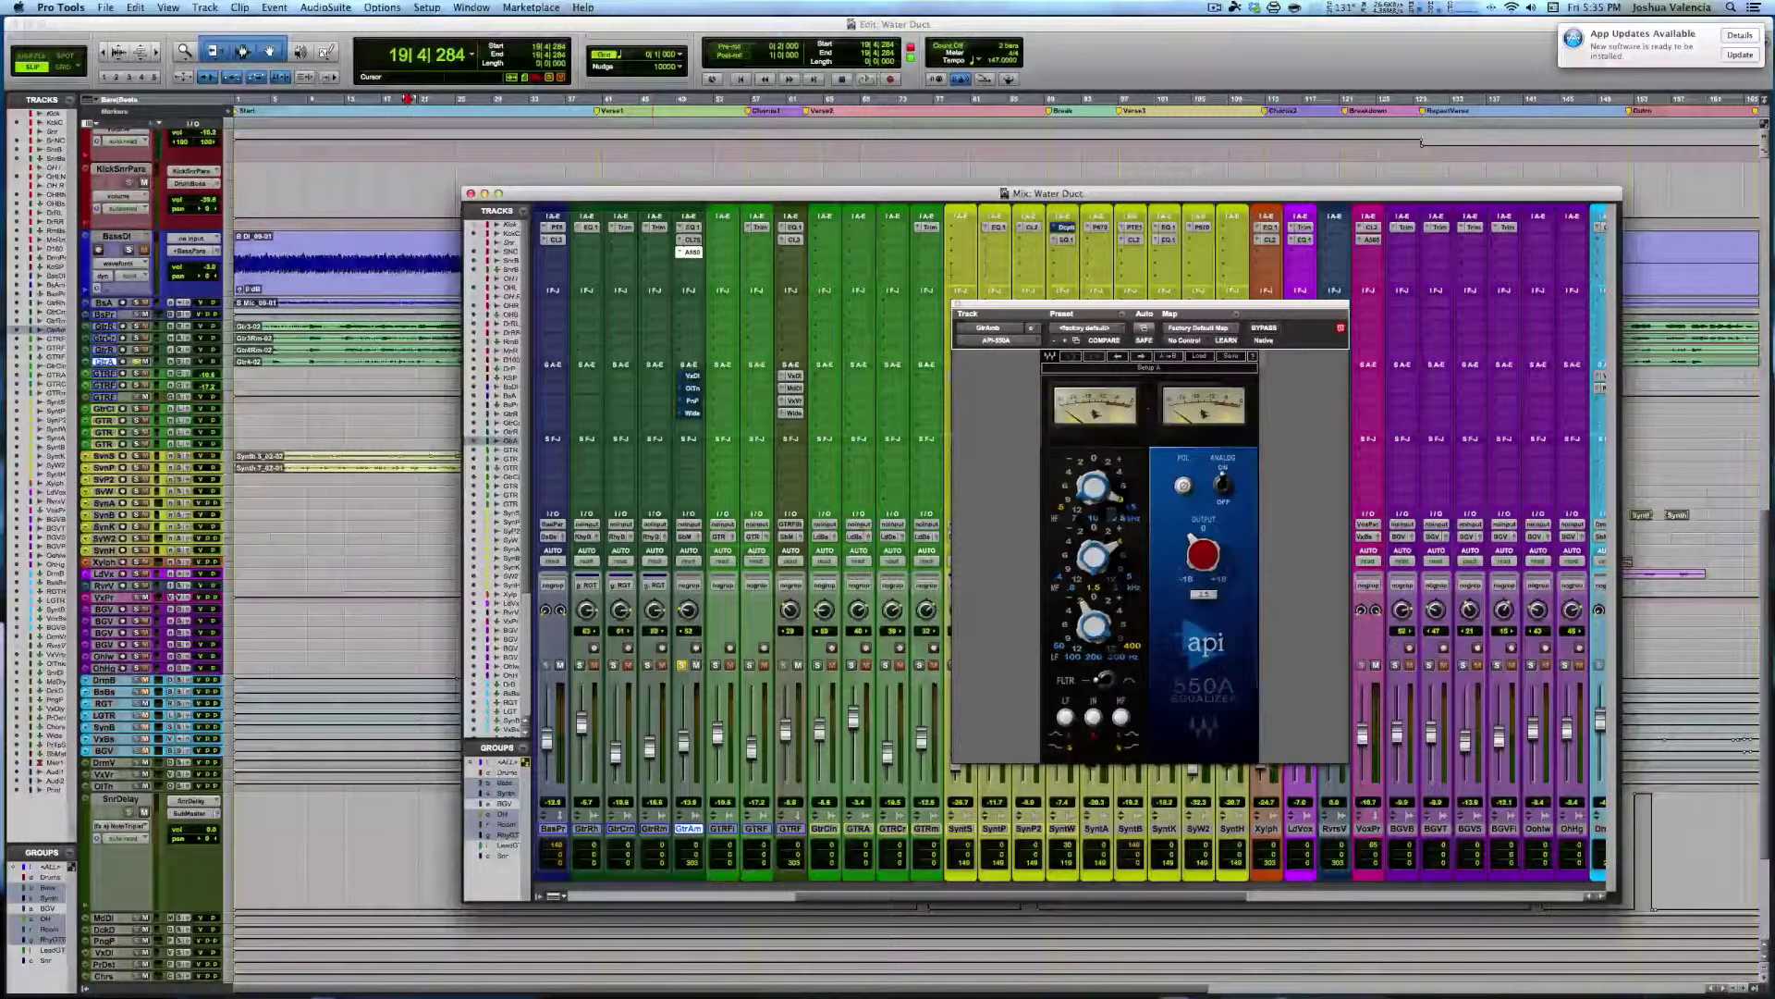
{"action": "left_click", "coordinate": [1265, 328]}
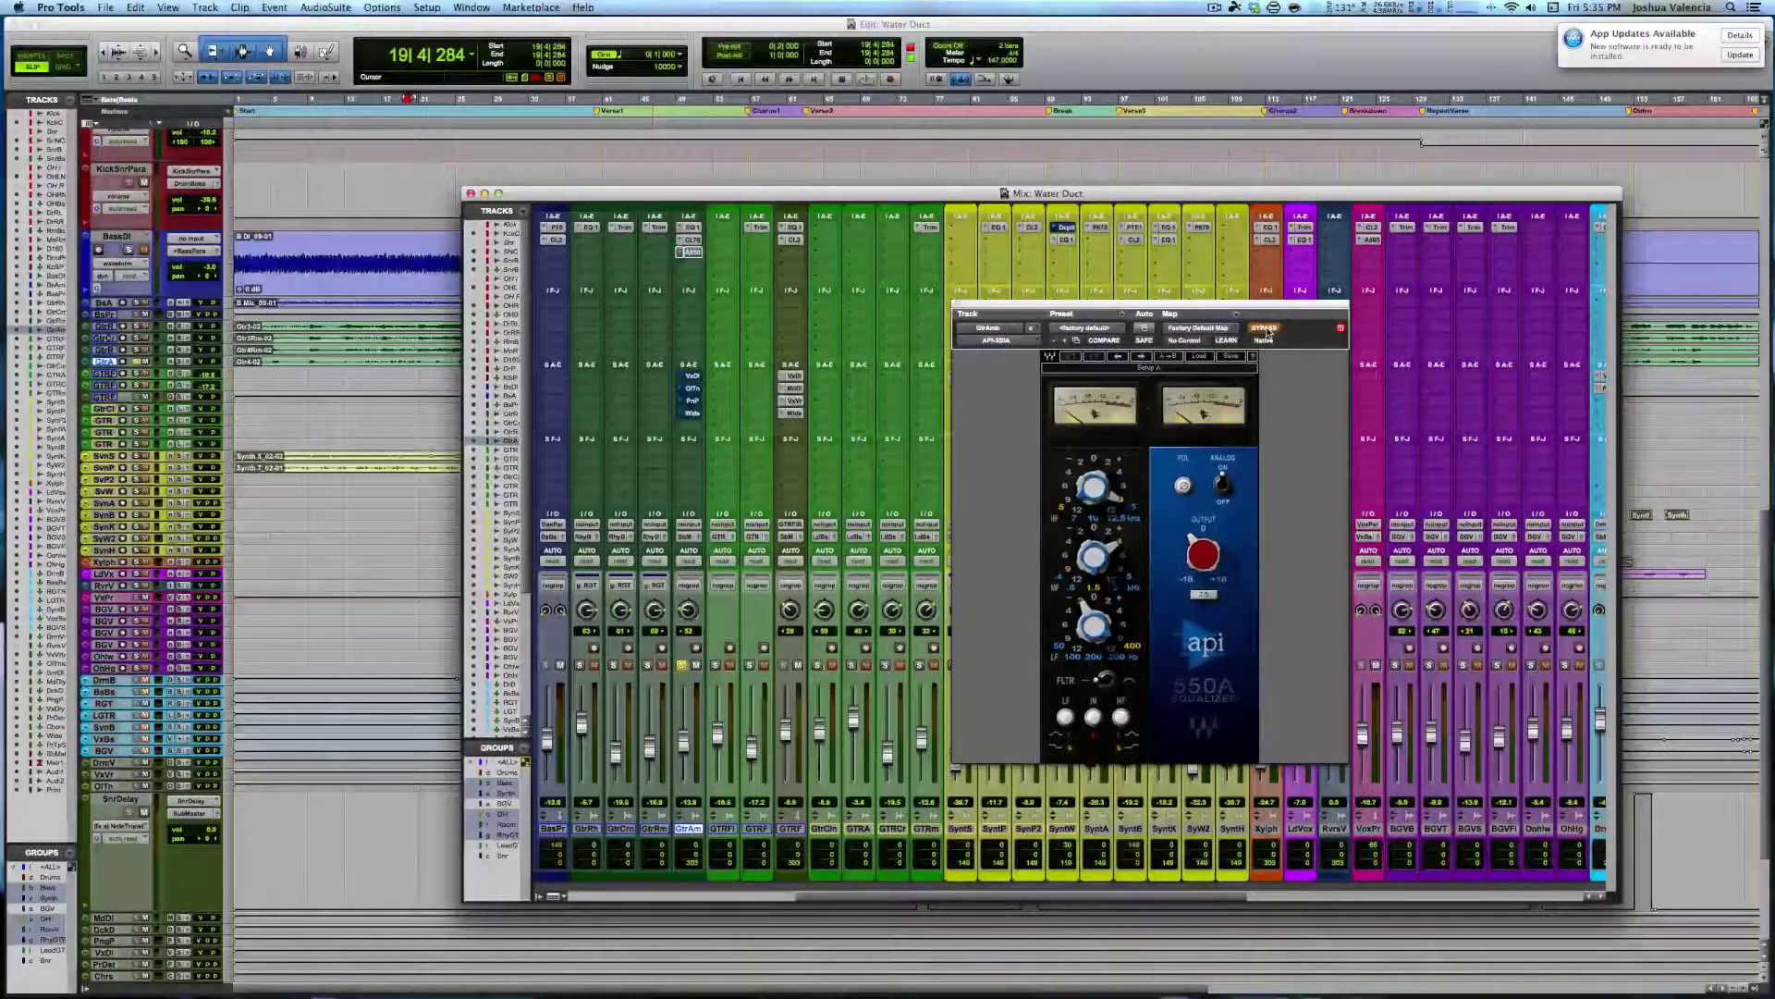
{"action": "key", "text": "space"}
{"action": "left_click", "coordinate": [1265, 328]}
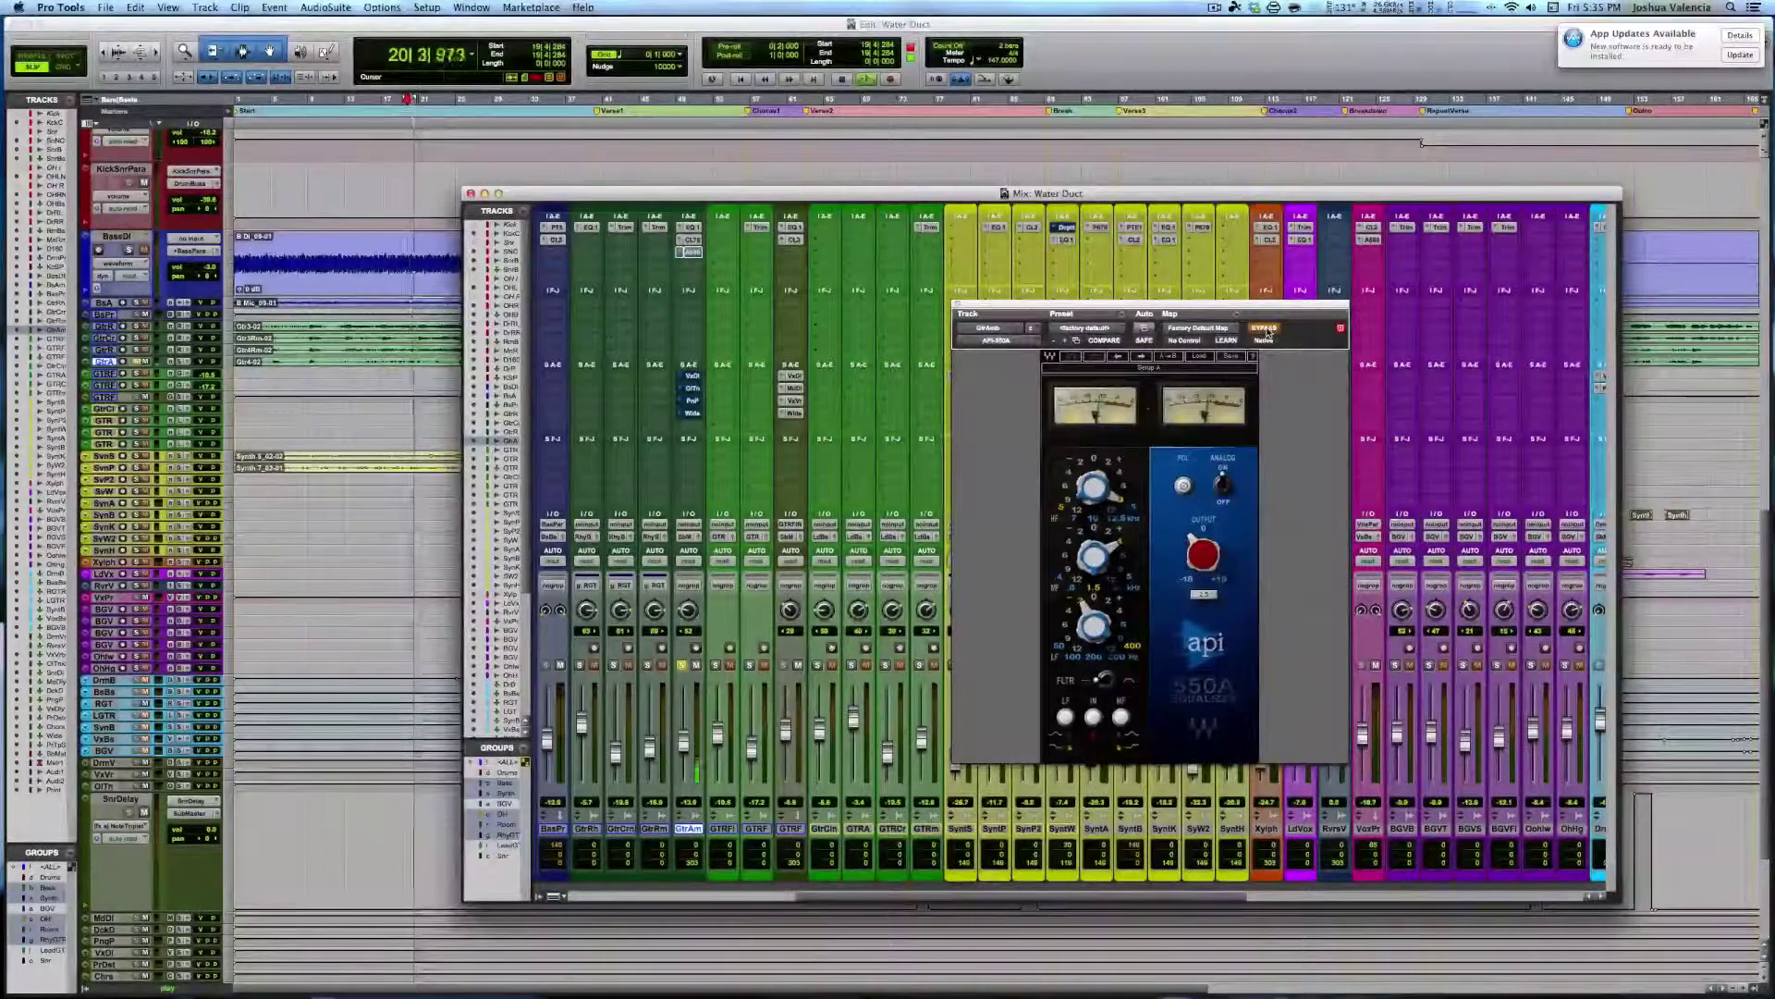
{"action": "left_click", "coordinate": [1265, 328]}
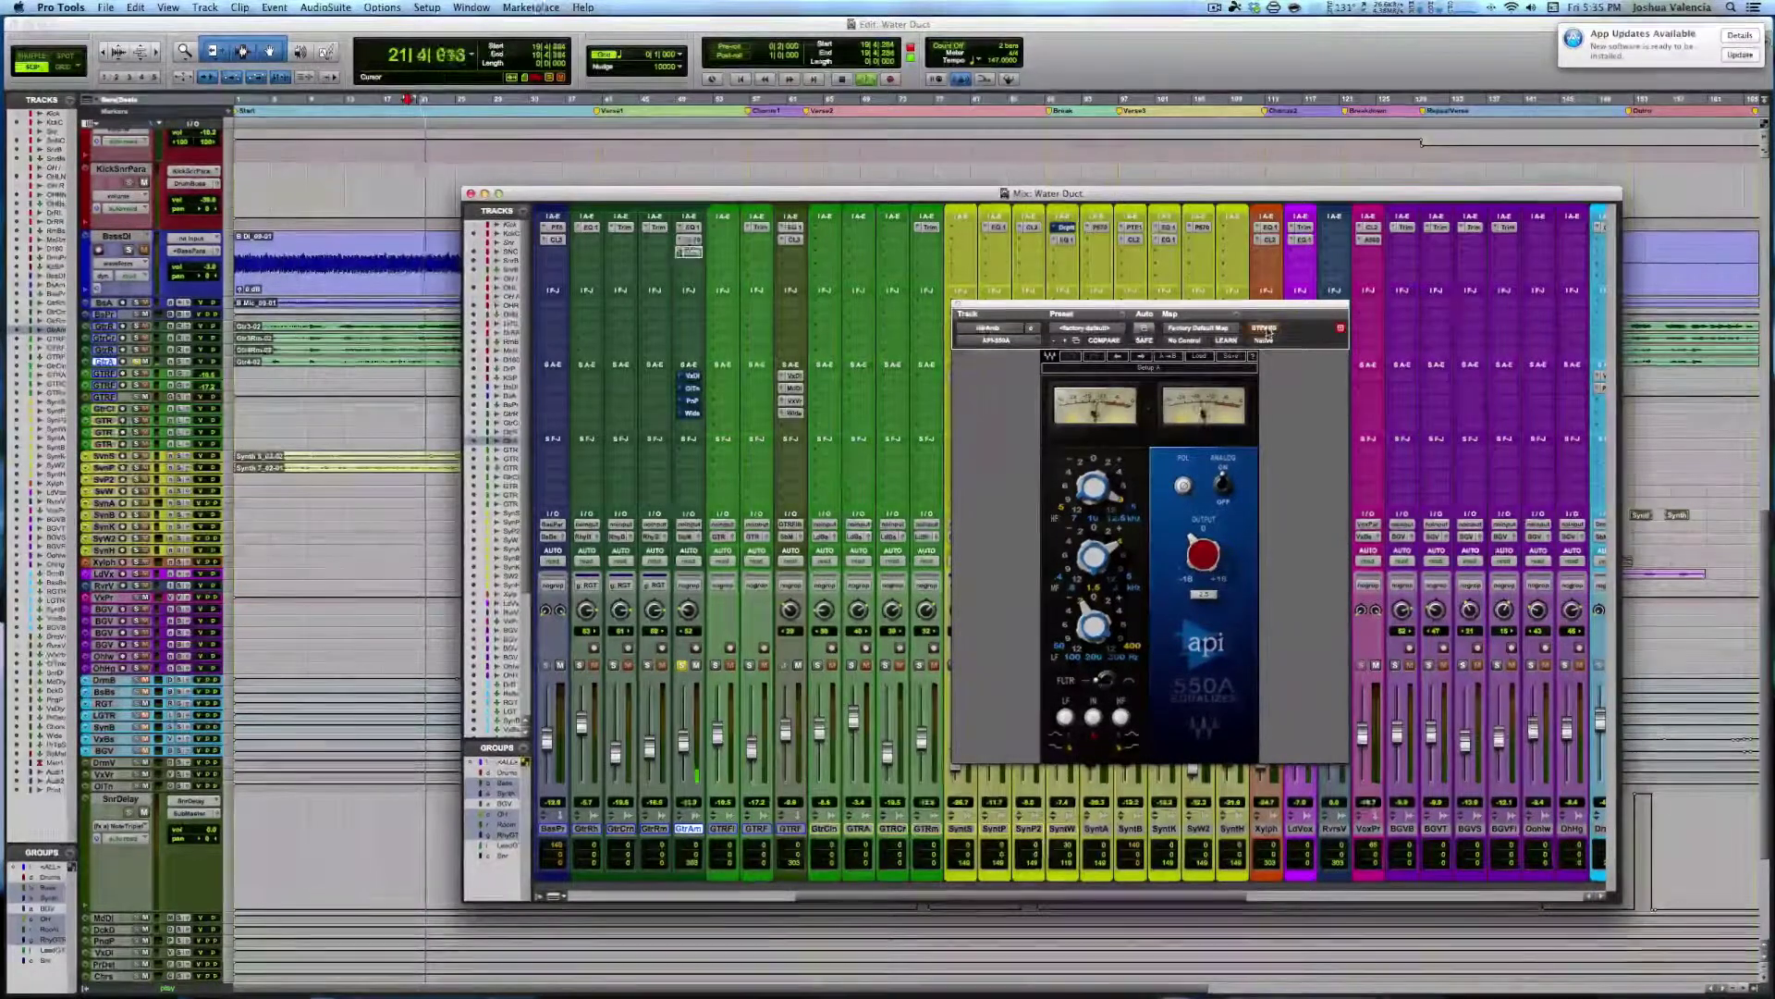
{"action": "left_click", "coordinate": [1265, 328]}
{"action": "key", "text": "space"}
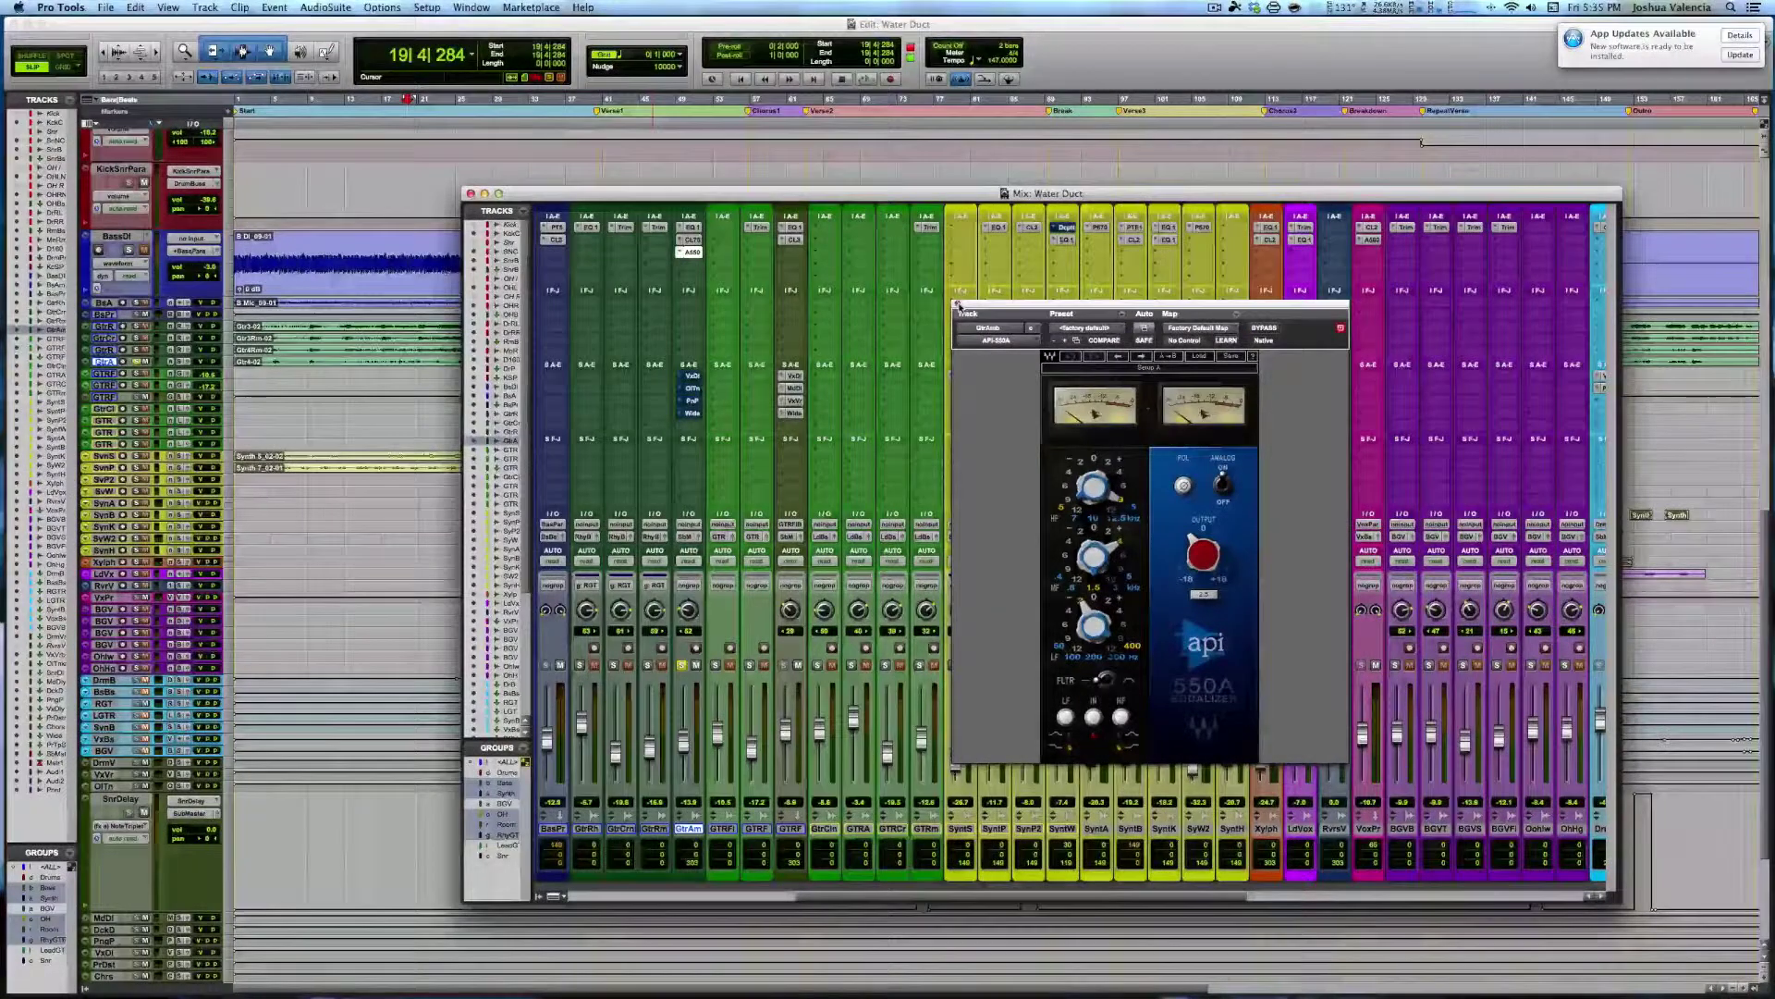
{"action": "left_click", "coordinate": [958, 305]}
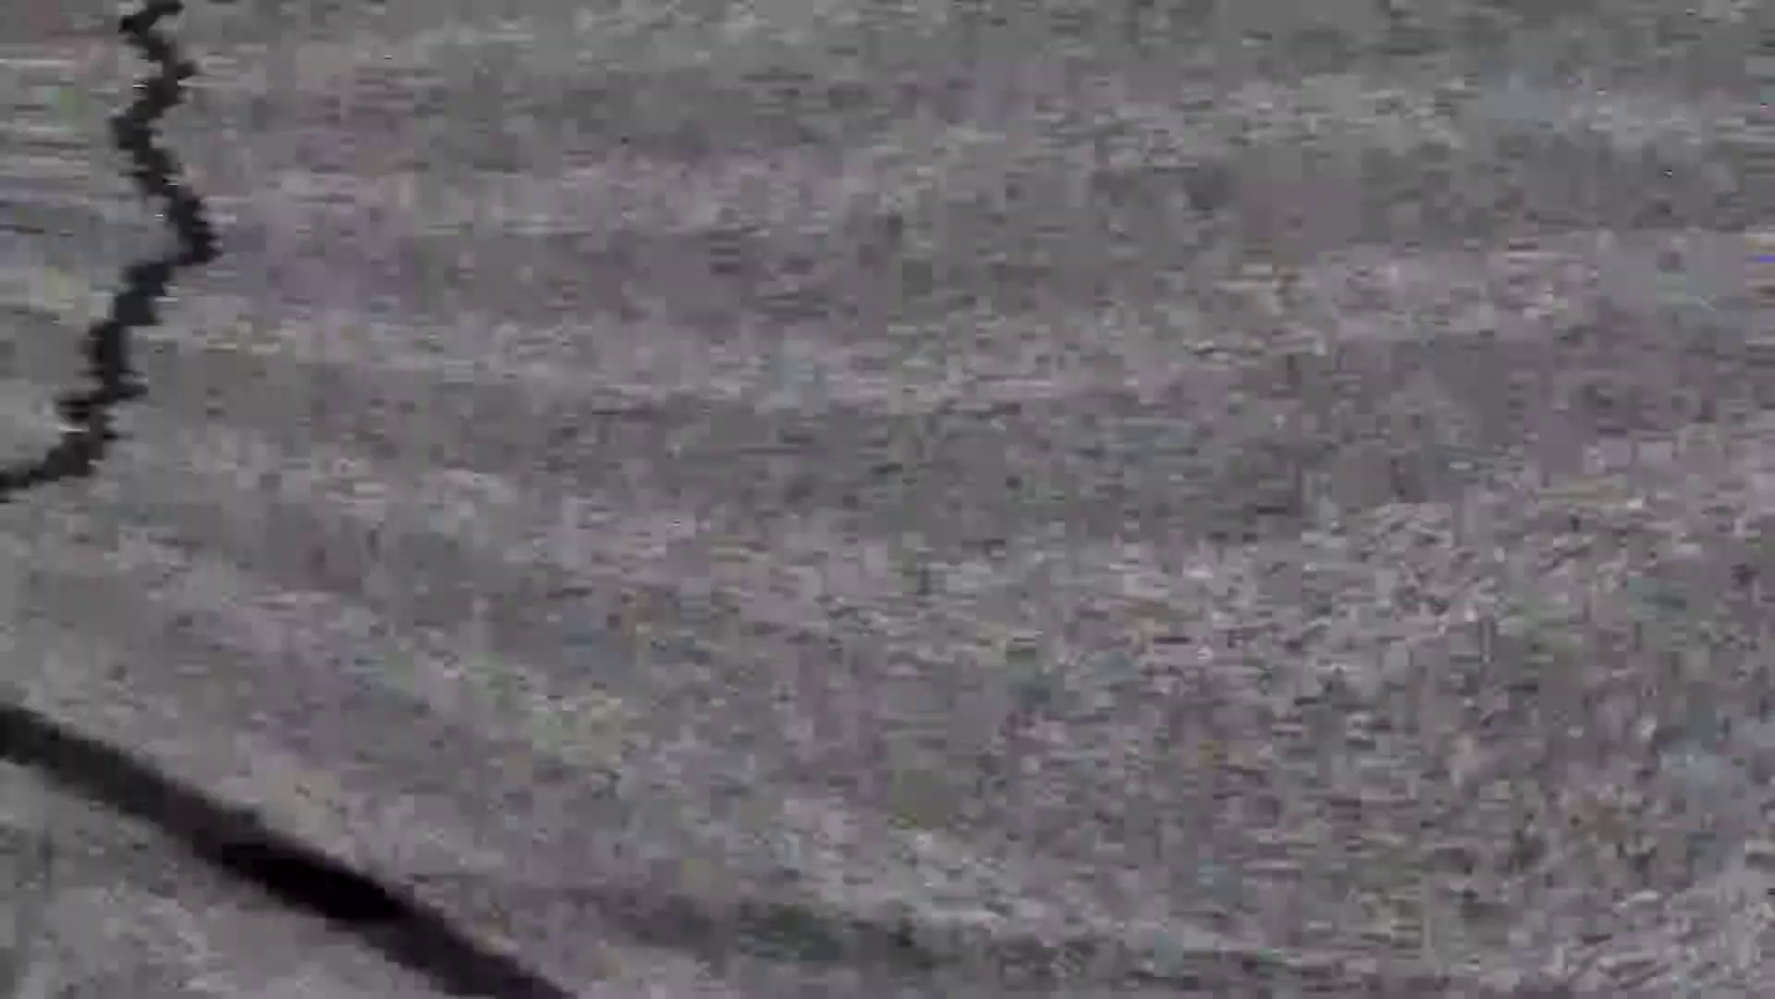